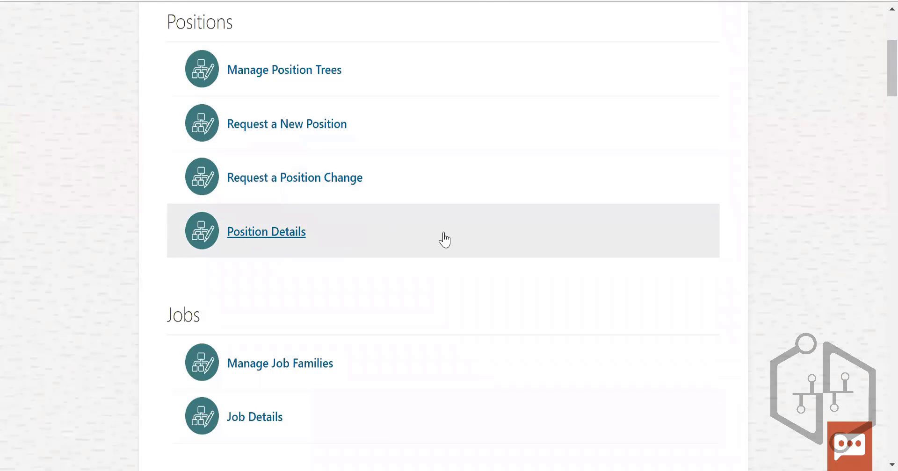
- Review the available workforce structure tasks, from Positions, Jobs and Grades through Organizations and Security Profiles to Locations
scroll(444, 269, down, 3)
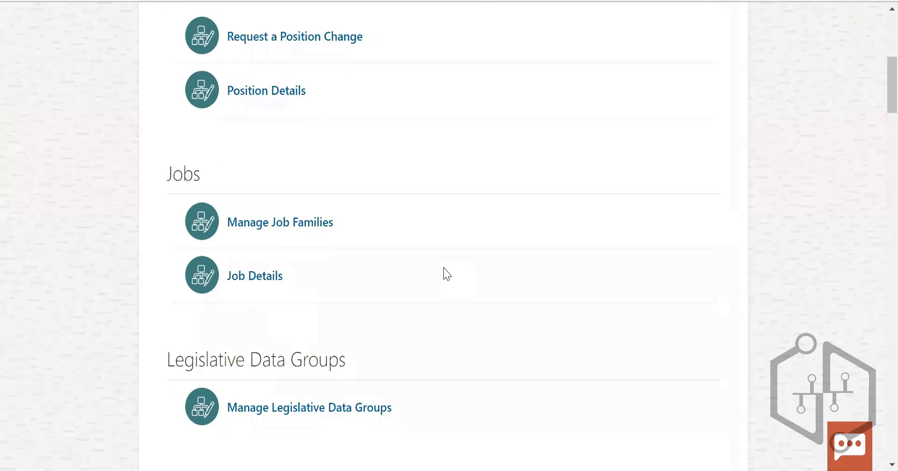
scroll(444, 269, up, 3)
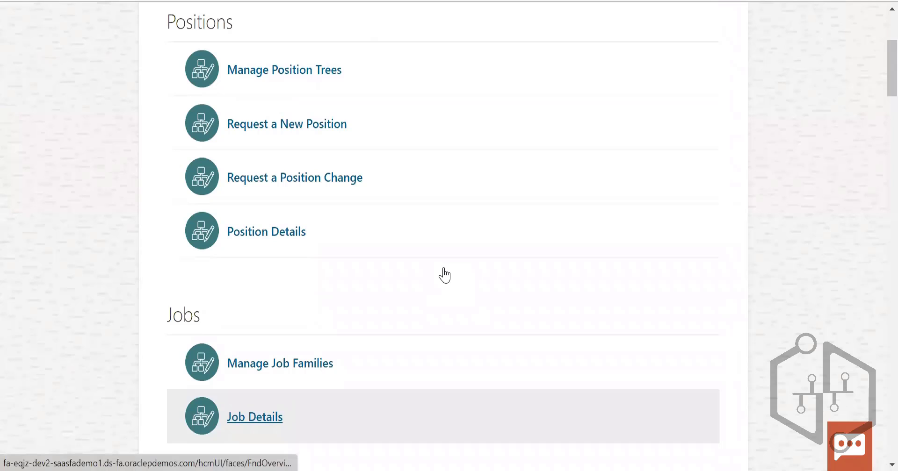
scroll(443, 270, down, 13)
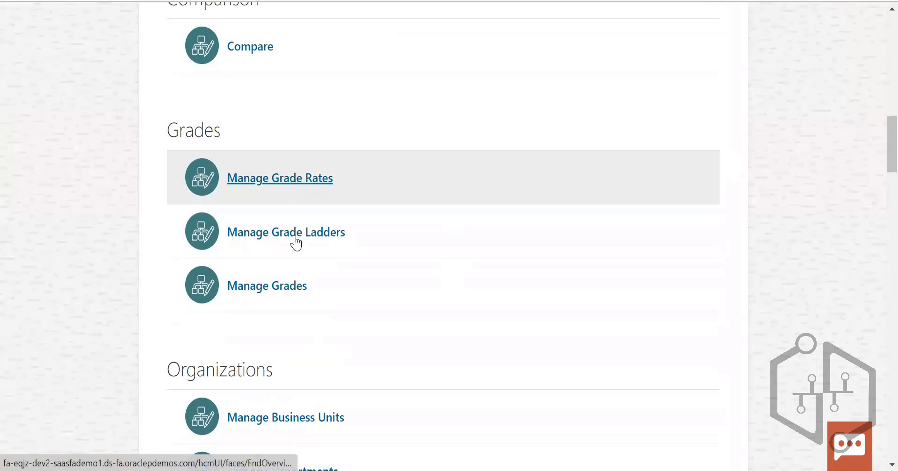
scroll(293, 287, down, 3)
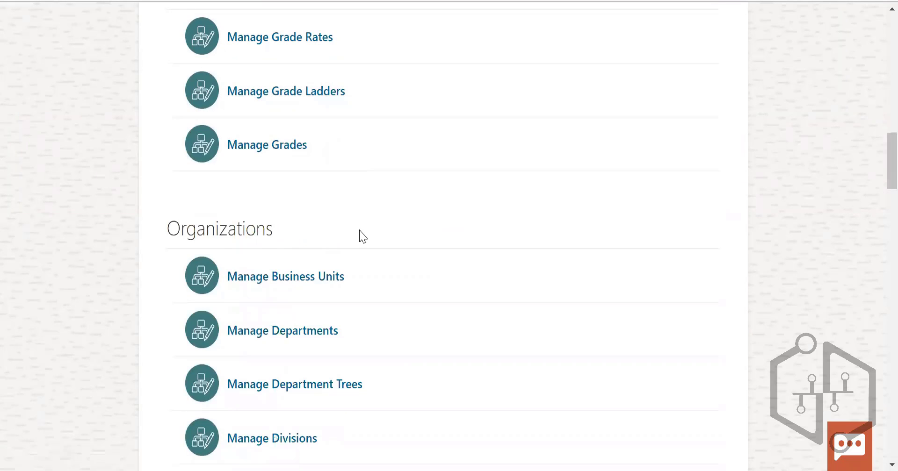
scroll(363, 236, down, 5)
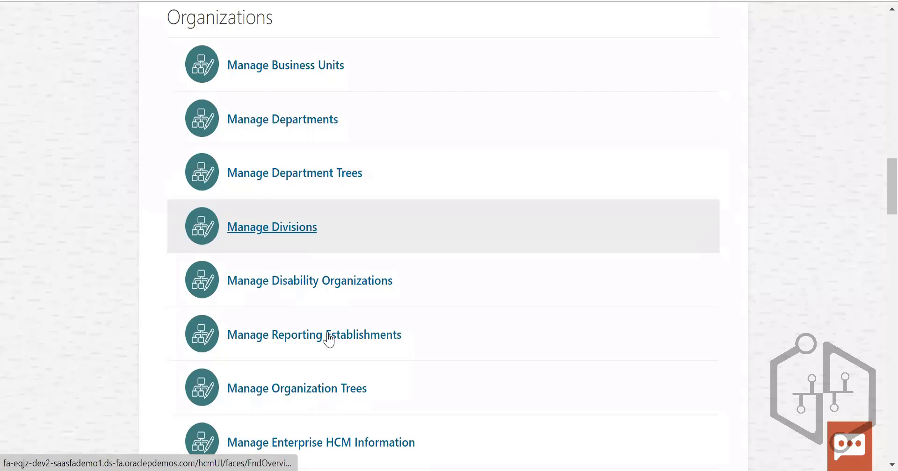
scroll(363, 314, down, 10)
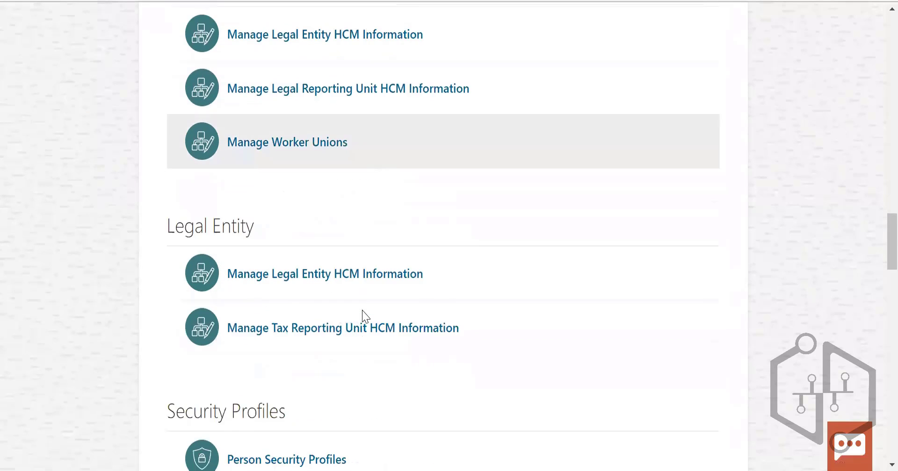
scroll(363, 314, down, 4)
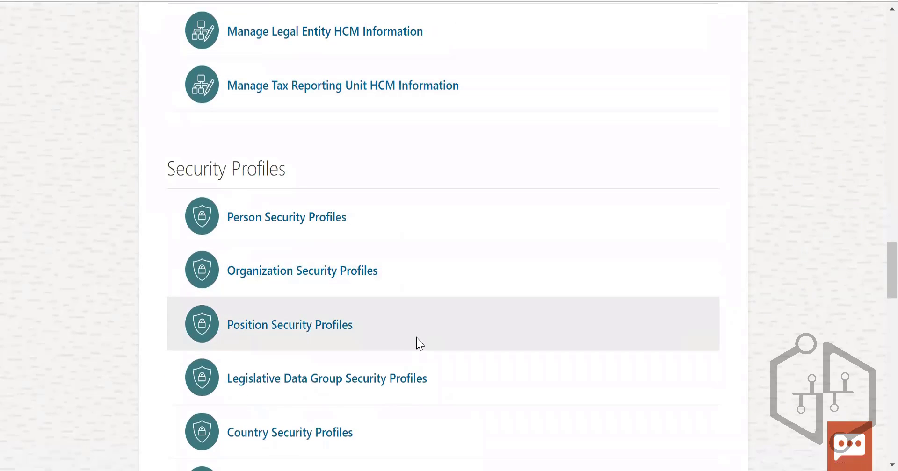
scroll(416, 342, down, 2)
scroll(417, 343, down, 18)
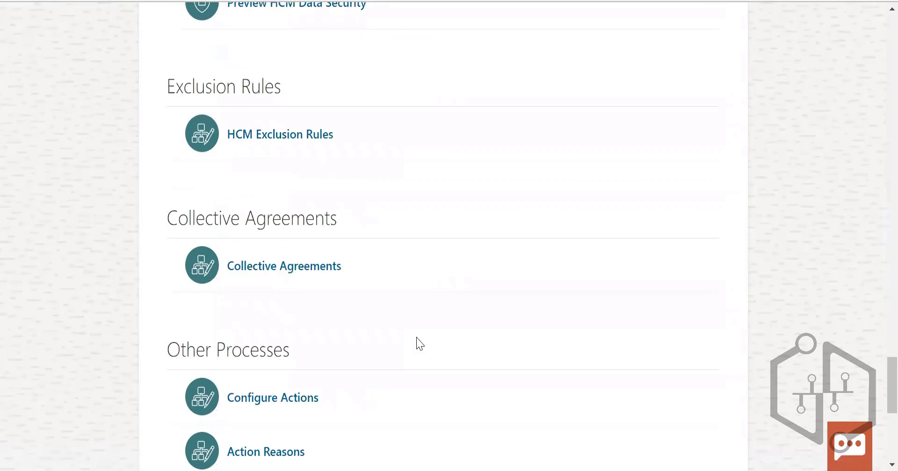
scroll(419, 344, down, 7)
scroll(419, 343, up, 18)
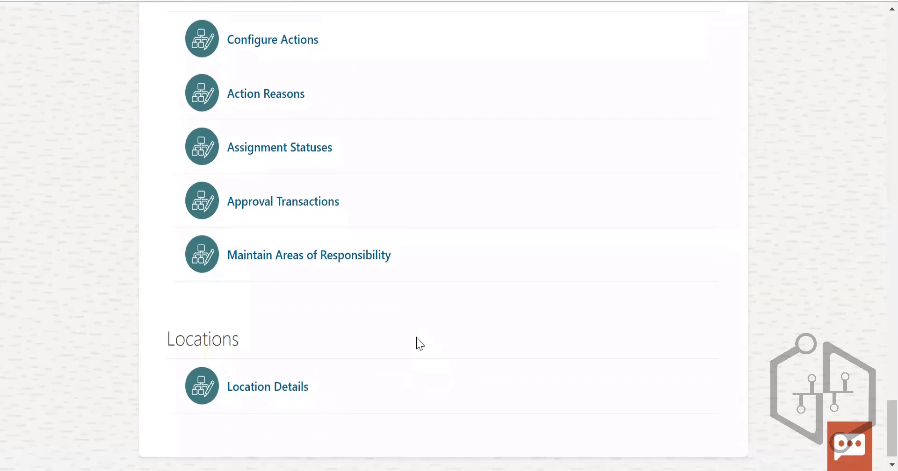
scroll(419, 343, up, 15)
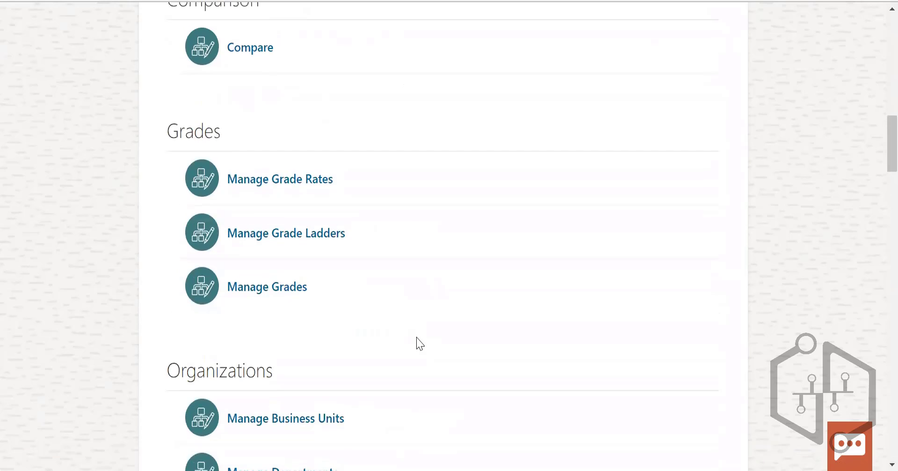
scroll(420, 343, up, 5)
scroll(419, 344, up, 4)
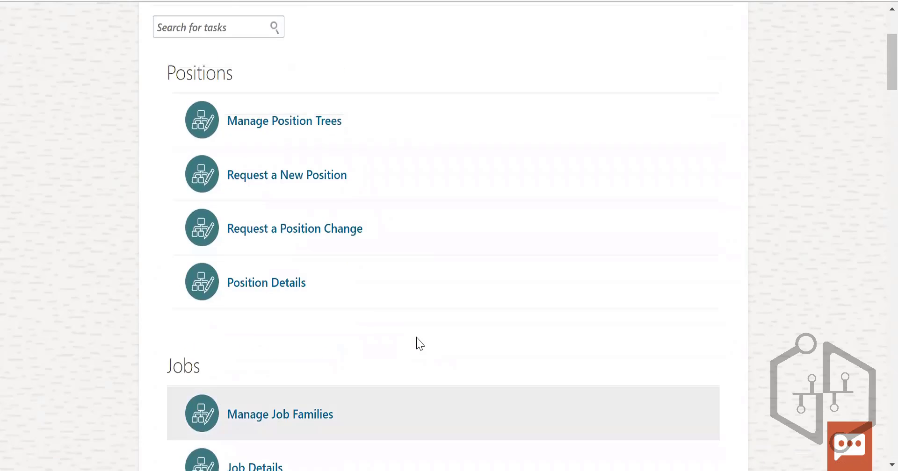
- Open Job Details from the Jobs tasks and start adding a new job
scroll(419, 344, down, 7)
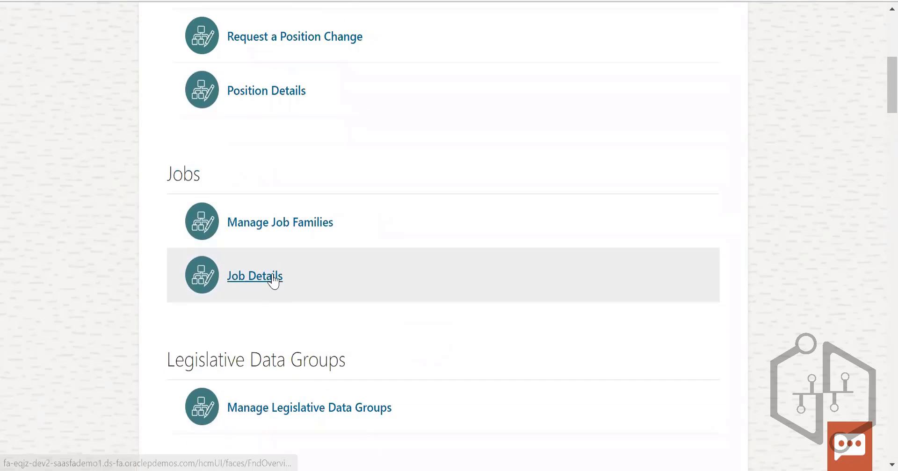
click(273, 277)
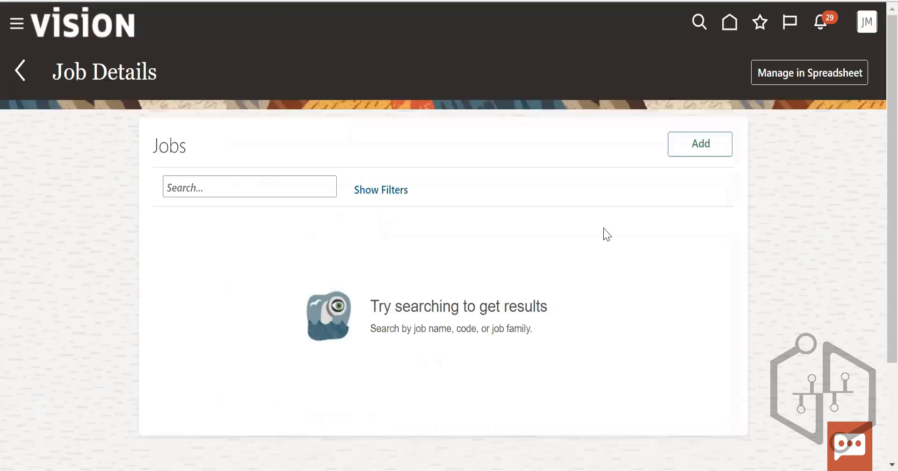
click(698, 152)
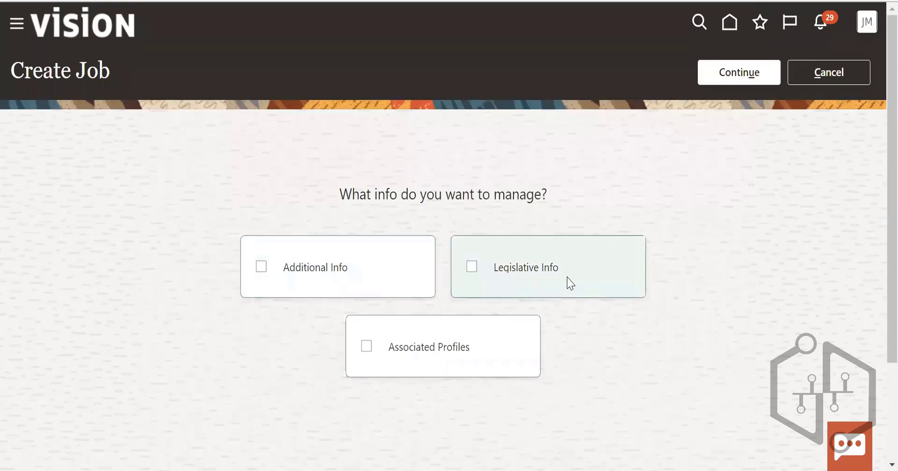
- Include Legislative Info and Additional Info in the new job and continue to its creation form
click(569, 282)
click(309, 283)
click(761, 74)
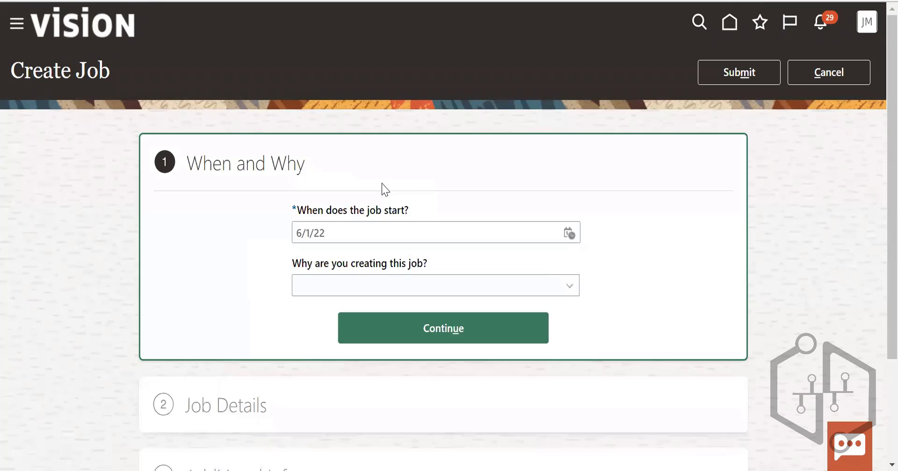
- Set the job's start date to 6/1/22 and its creation reason to Reorganization, and continue to Job Details
click(568, 233)
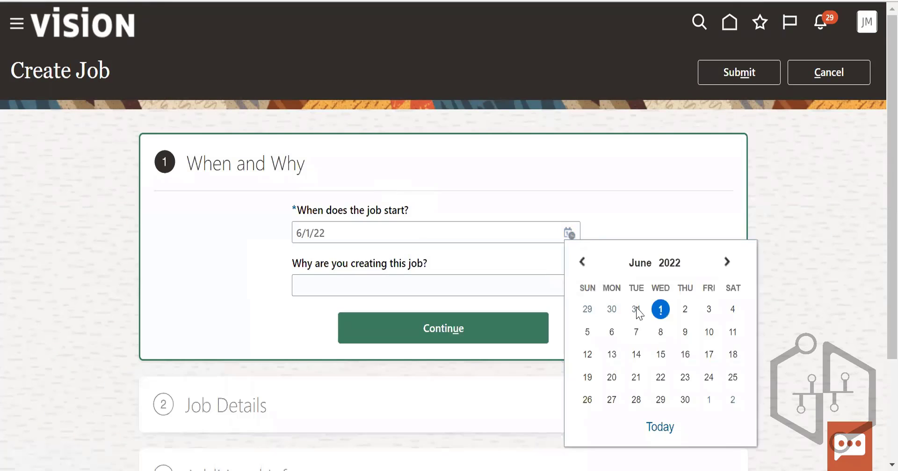
click(659, 309)
click(426, 291)
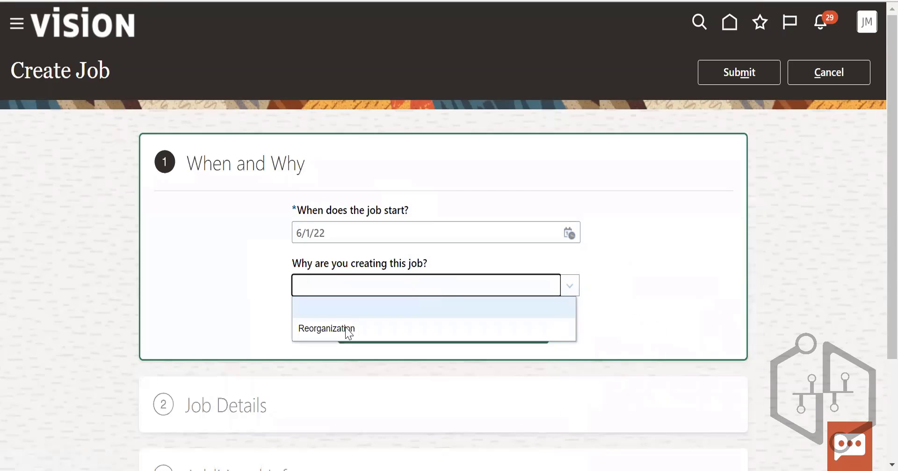
click(346, 334)
click(422, 342)
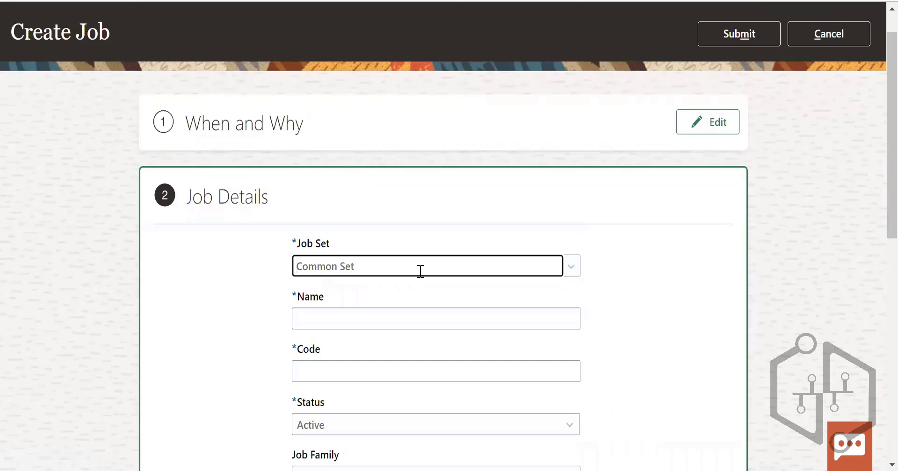
- Name the job Manager_01 and give it the code 001, keeping the Common Set job set
scroll(421, 271, down, 3)
click(570, 169)
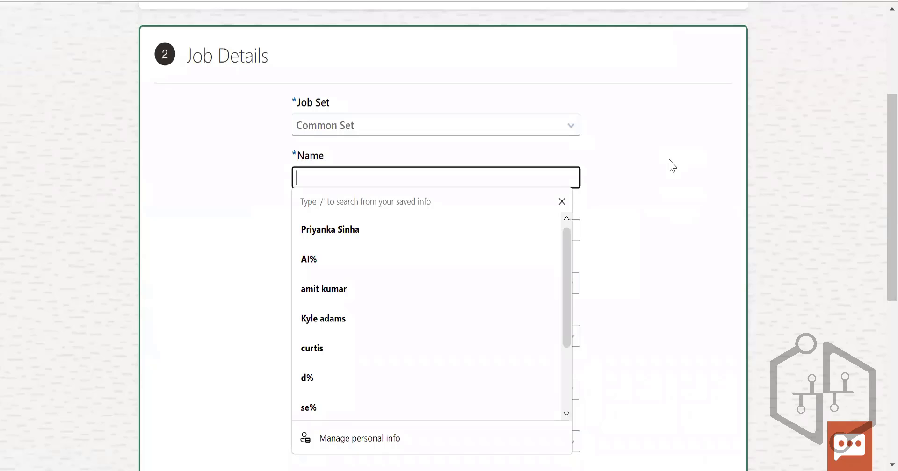
text(Priy)
key(BackSpace)
key(BackSpace)
key(BackSpace)
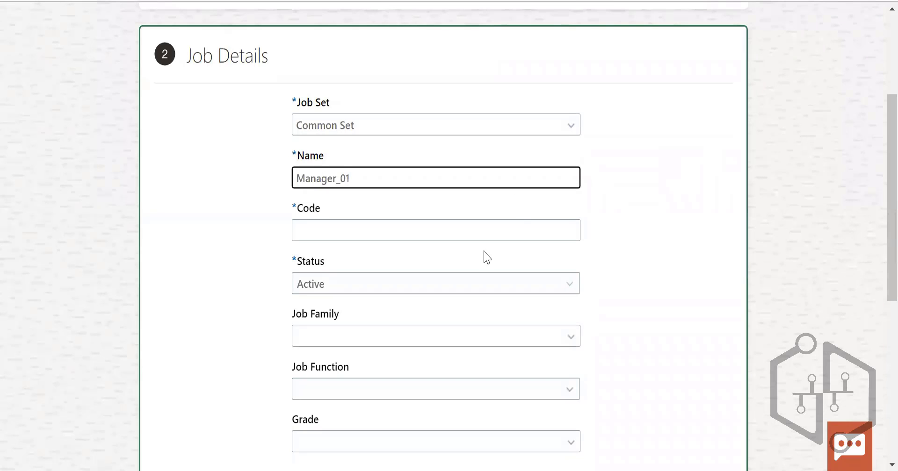
click(488, 232)
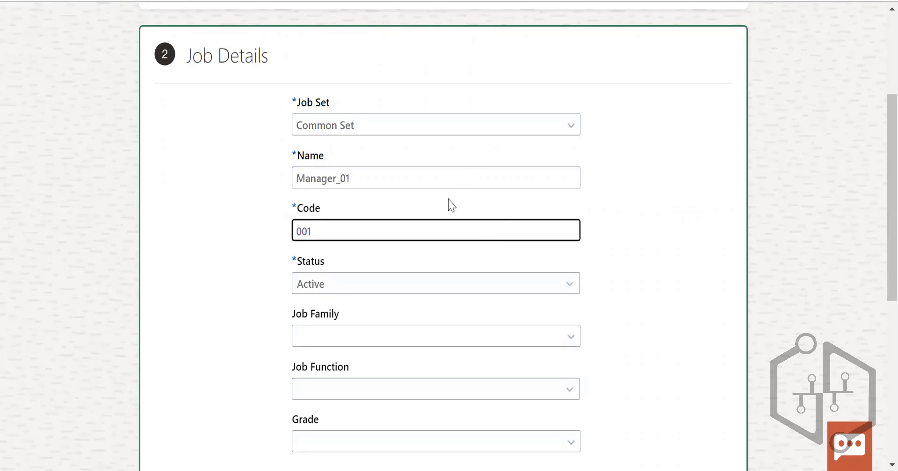
- Set both the job family and the job function to Administrative
click(353, 345)
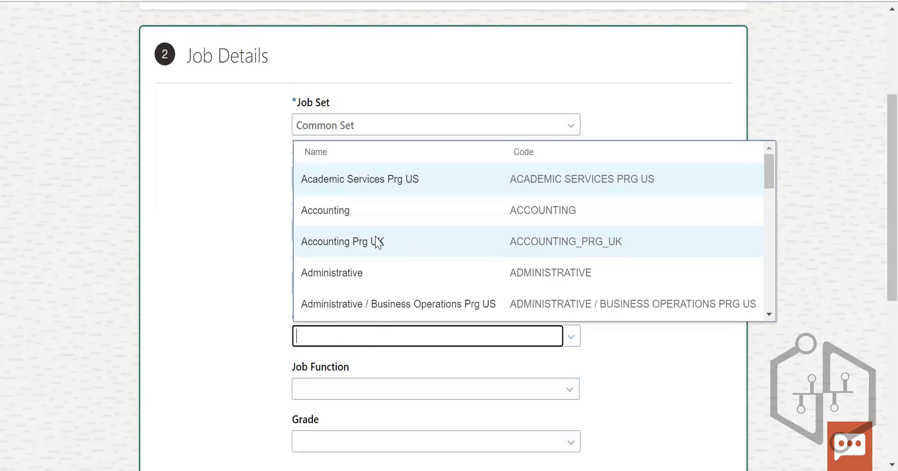
click(372, 274)
scroll(421, 355, down, 2)
click(564, 323)
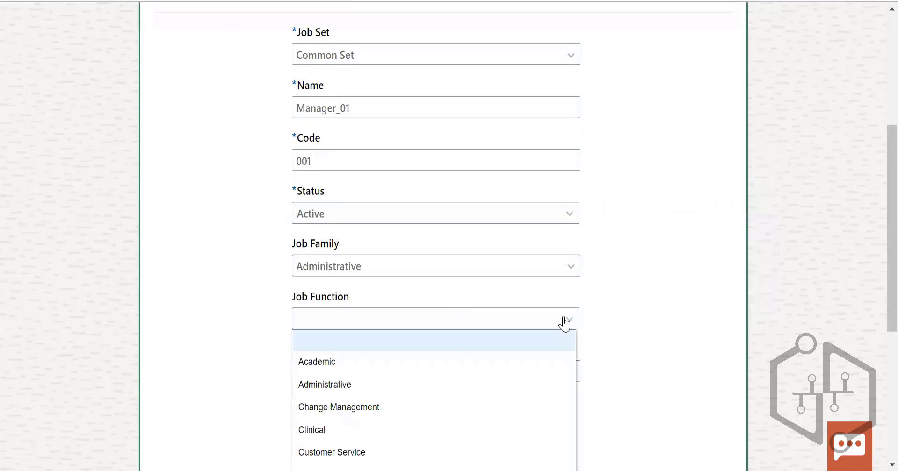
click(350, 385)
- Assign the grade US_Grades to the job and continue to Additional Info
click(431, 377)
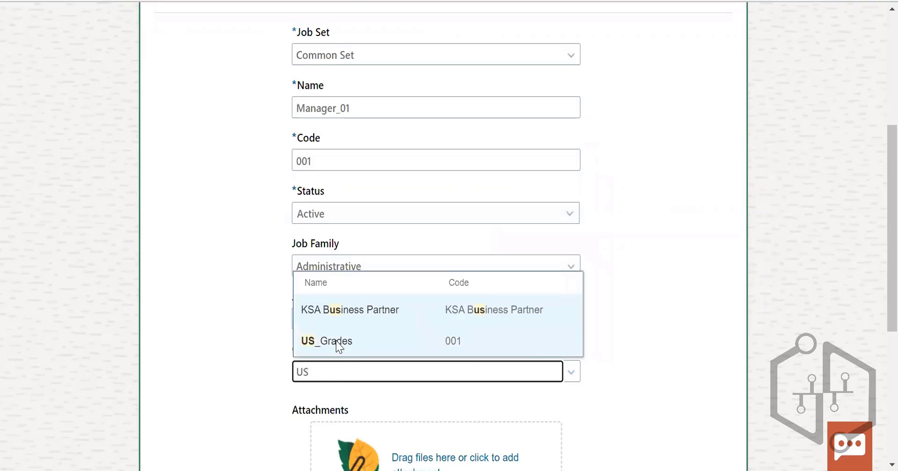
click(360, 340)
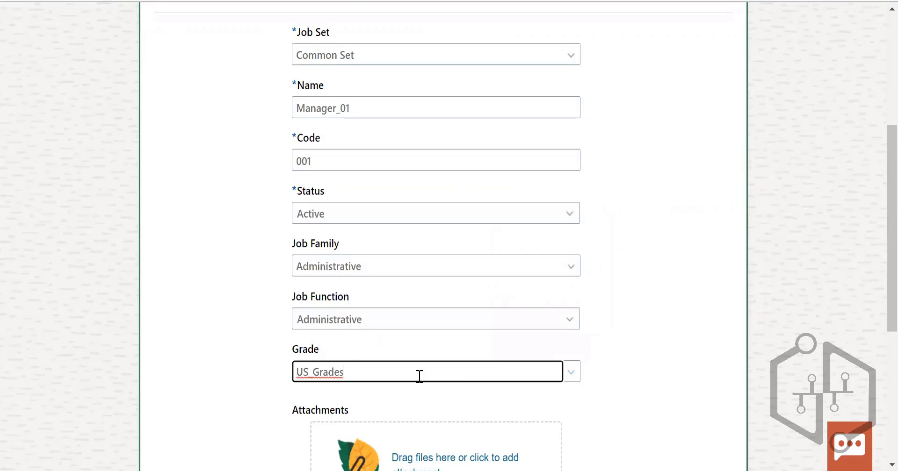
scroll(751, 357, down, 5)
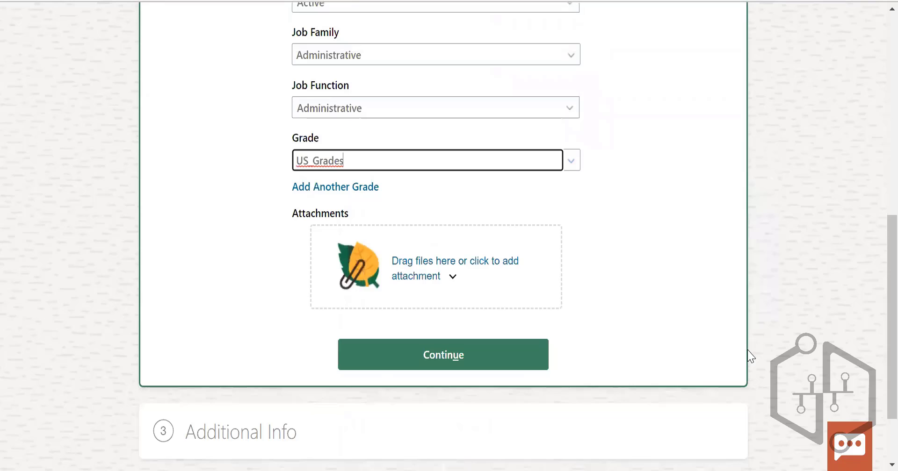
click(464, 369)
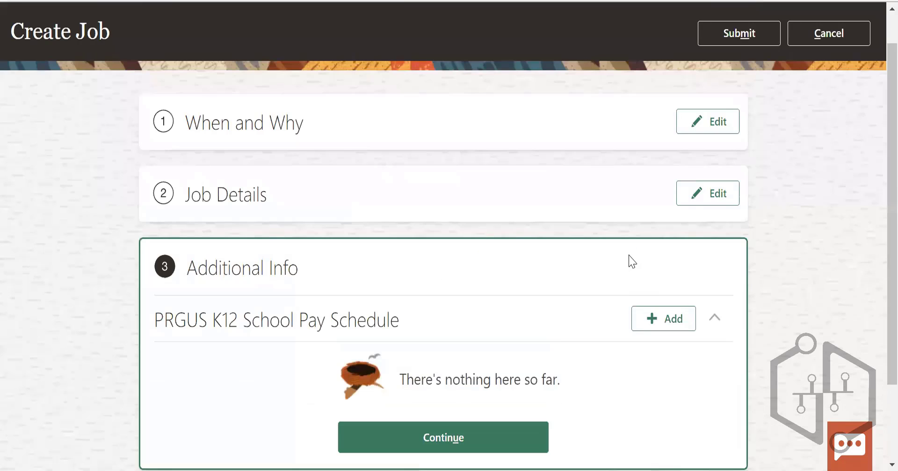
- Reopen When and Why to check the available job creation reasons, and continue back to Job Details
scroll(590, 281, down, 2)
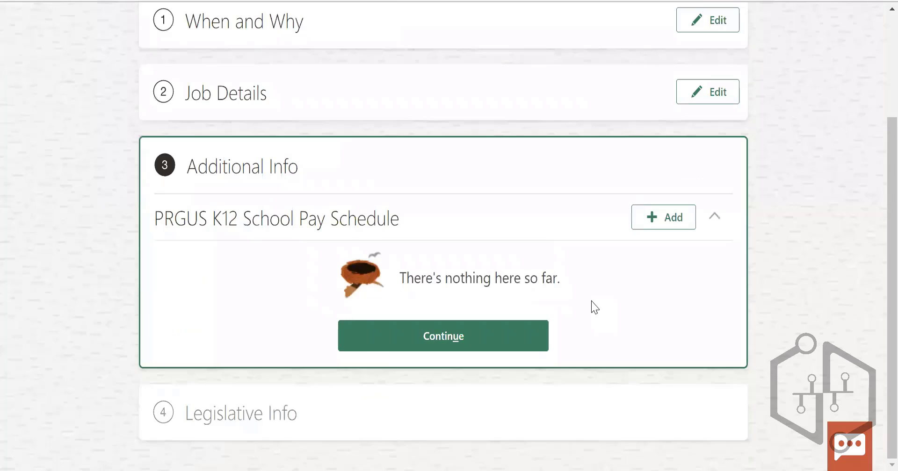
scroll(601, 313, up, 3)
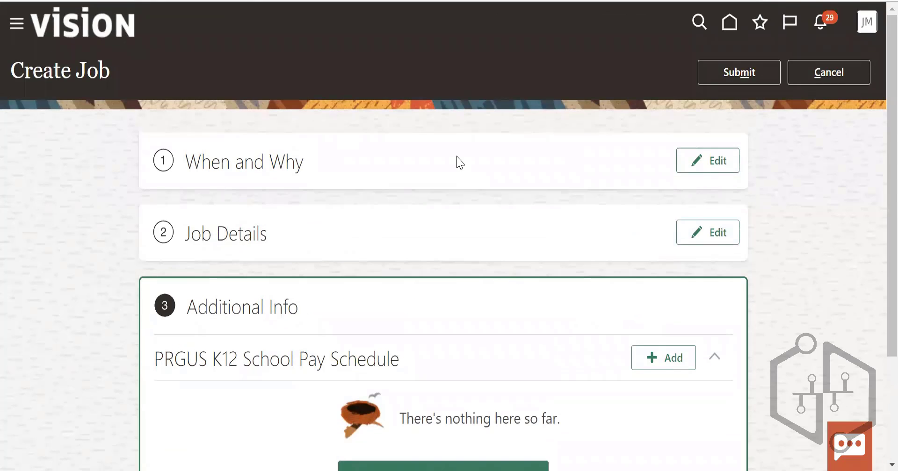
scroll(555, 401, down, 3)
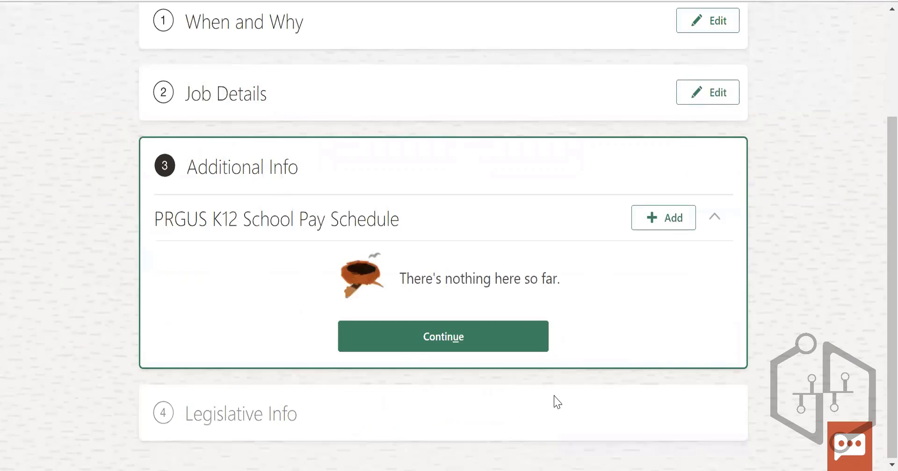
scroll(278, 107, up, 3)
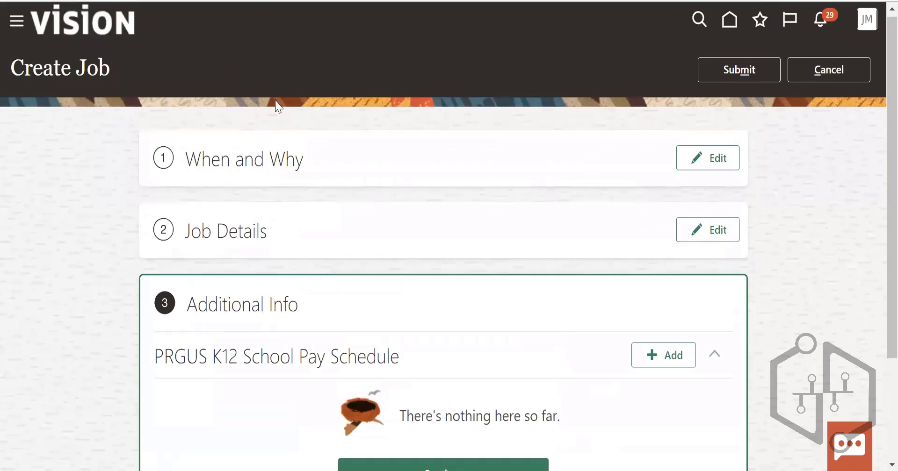
click(716, 159)
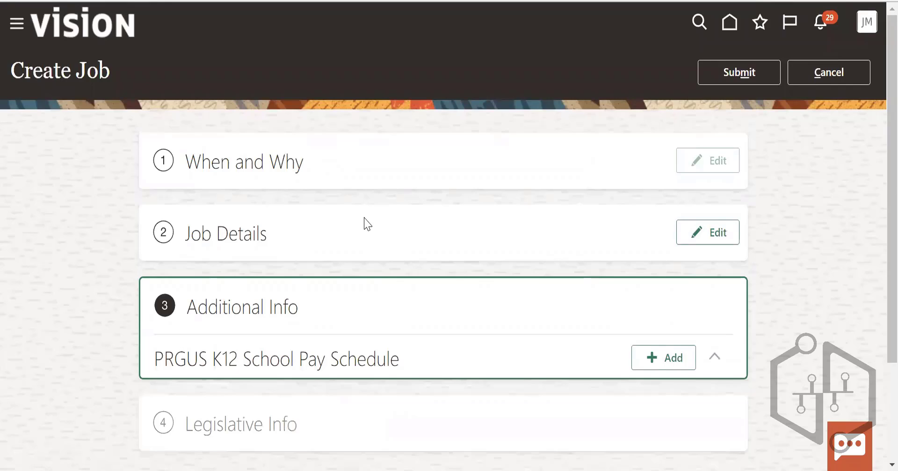
click(569, 287)
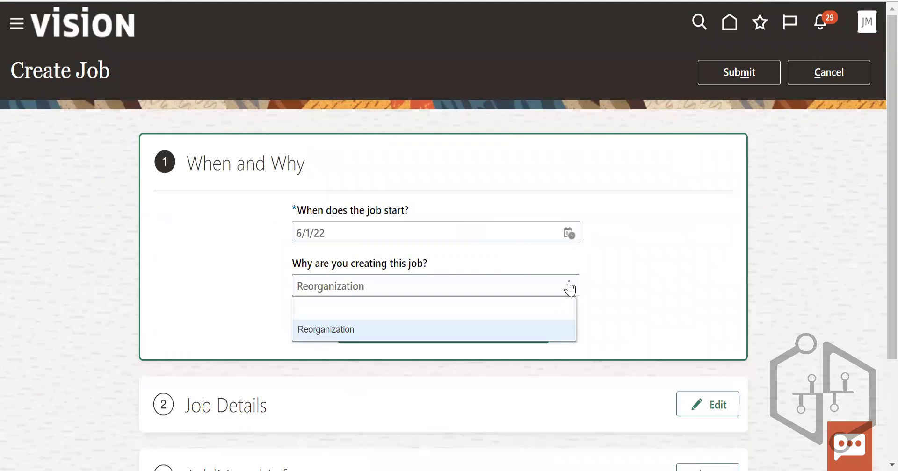
click(711, 326)
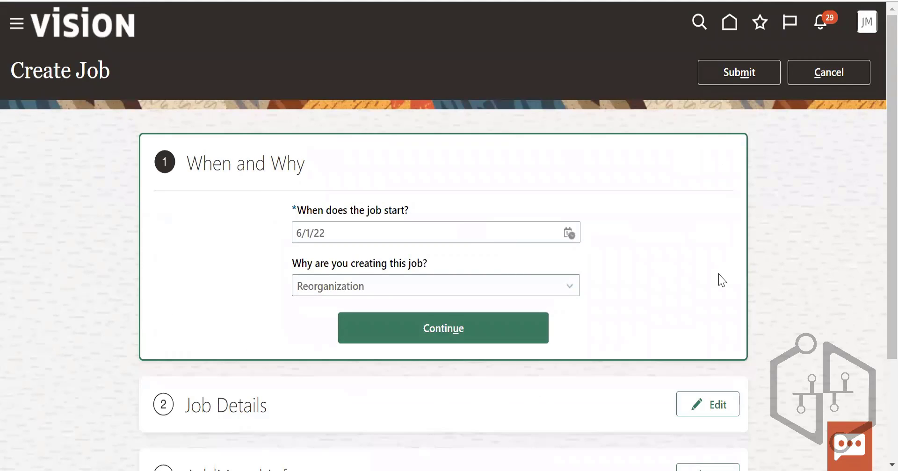
click(478, 333)
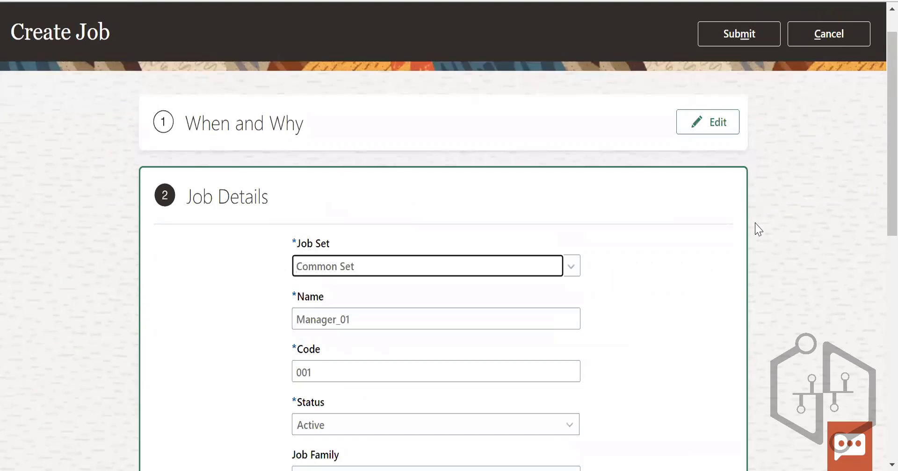
- Review the job details, including the job family choice, and submit the new job Manager_01
scroll(759, 229, down, 10)
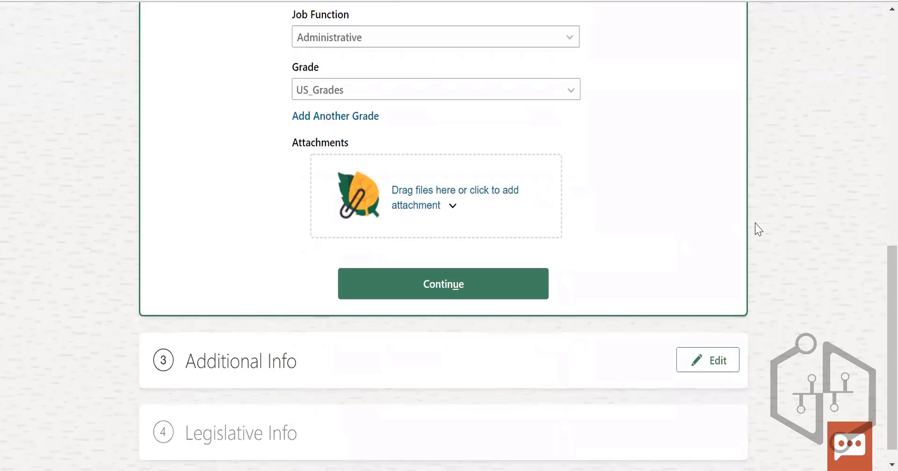
scroll(758, 229, up, 2)
click(419, 55)
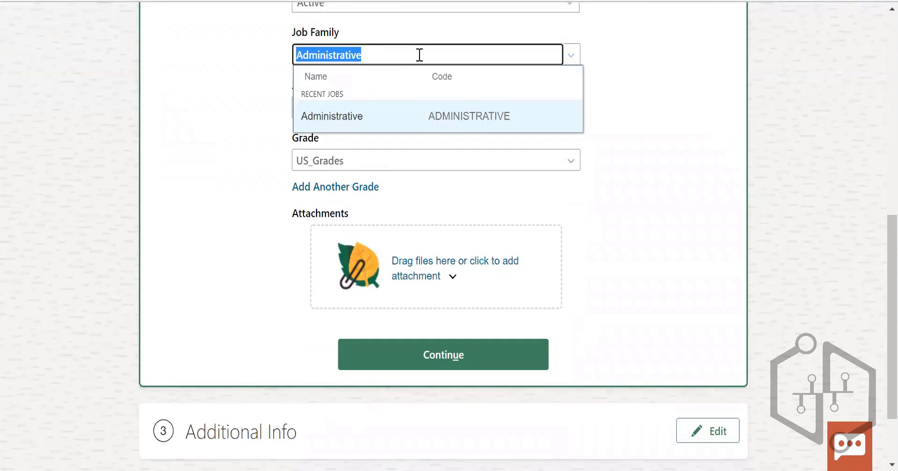
scroll(777, 307, down, 2)
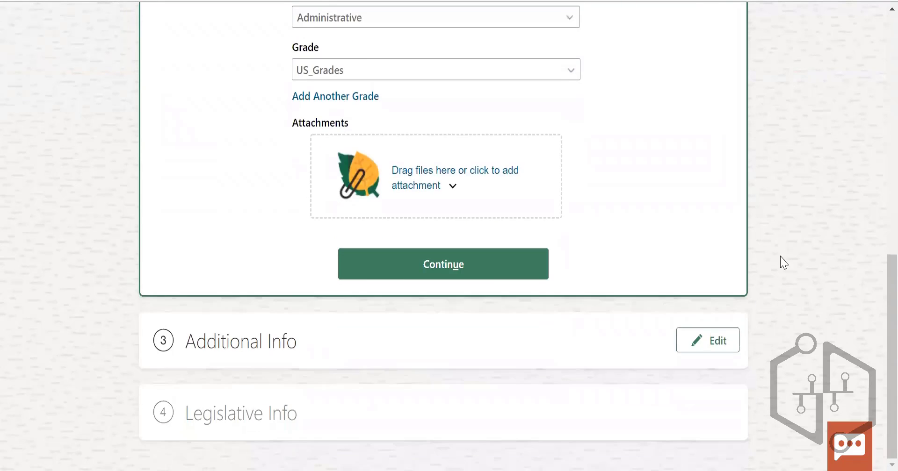
scroll(706, 131, up, 12)
click(728, 70)
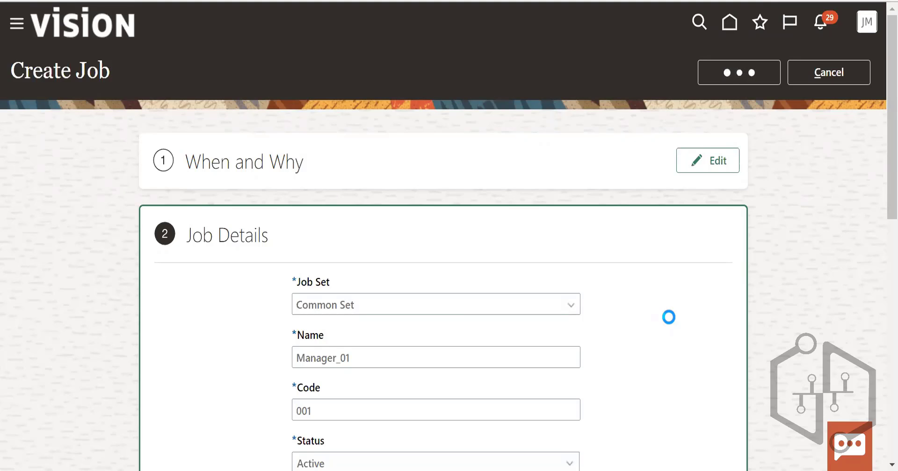
scroll(672, 324, down, 5)
scroll(671, 324, up, 5)
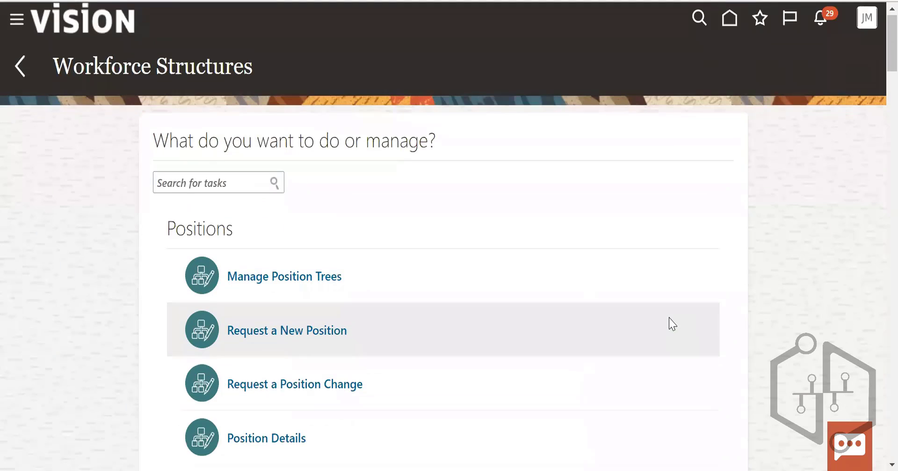
- Open Job Details from the Jobs tasks in Workforce Structures and search the jobs for Manager
scroll(672, 324, down, 4)
scroll(672, 324, down, 3)
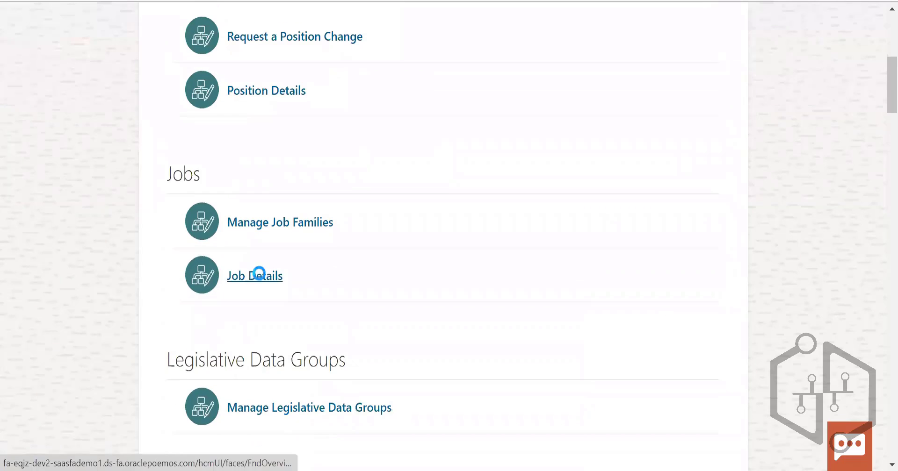
click(257, 274)
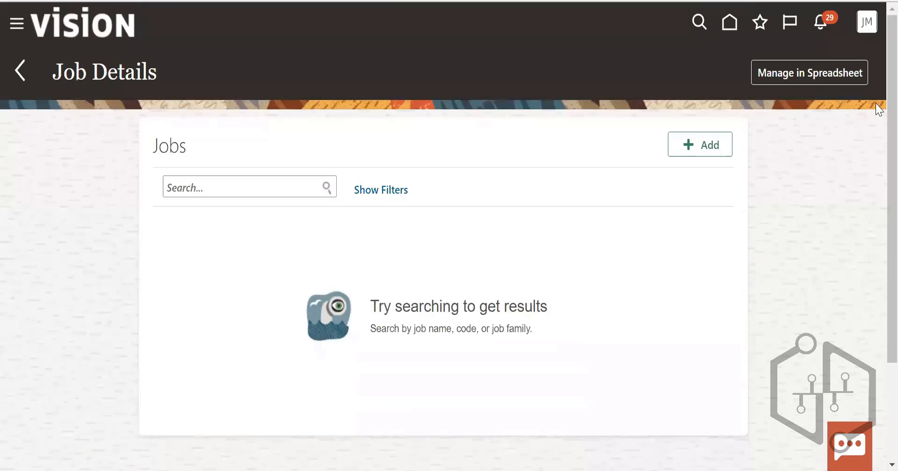
click(234, 178)
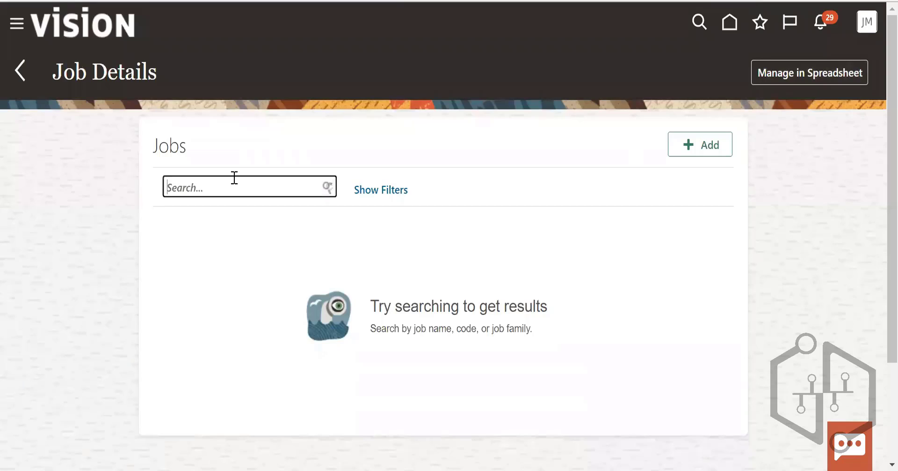
text(Manager)
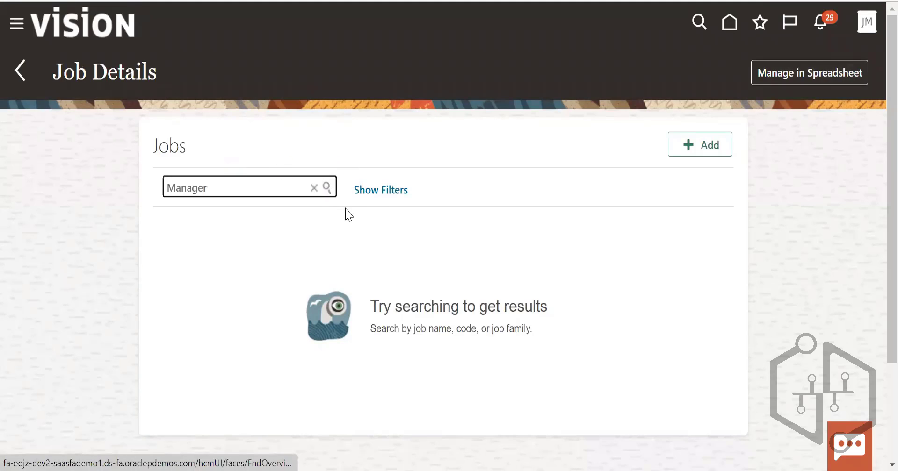
click(326, 188)
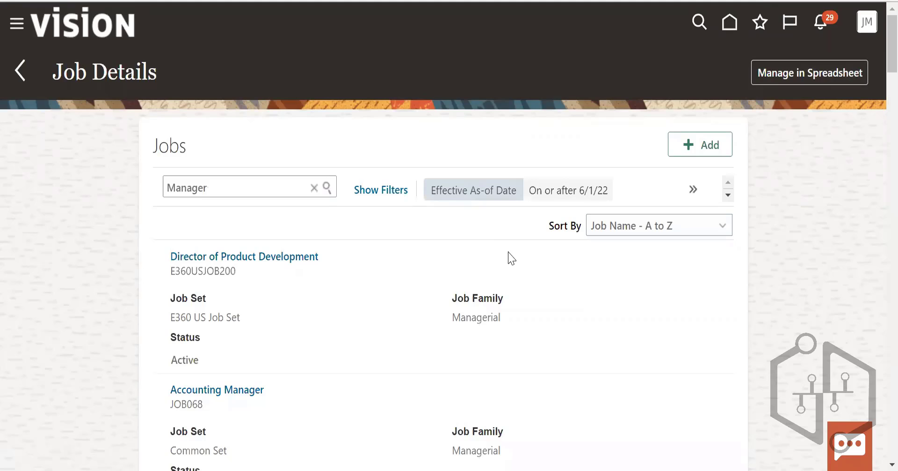
- Look for the new Manager_01 job in the search results, loading more items through to the end of the list
scroll(511, 258, down, 15)
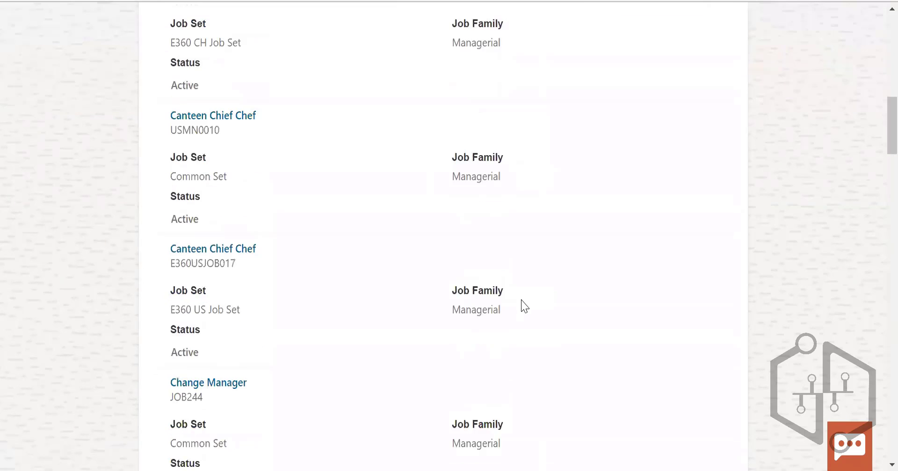
scroll(522, 301, down, 20)
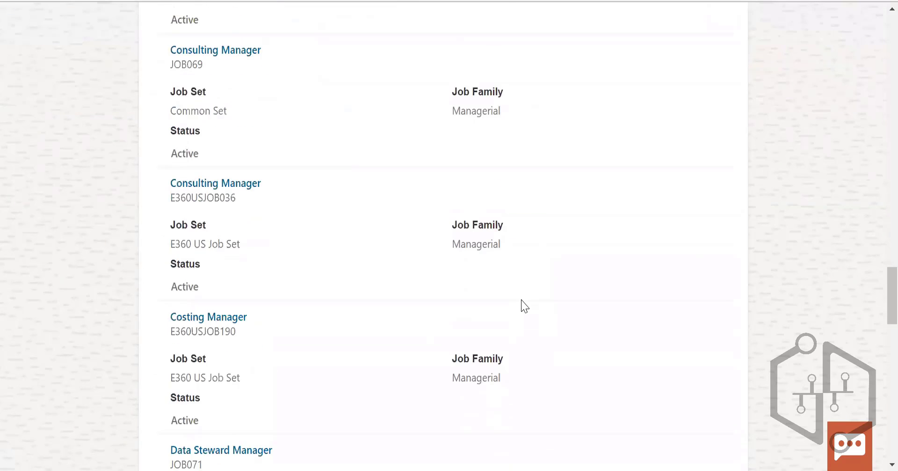
scroll(524, 305, down, 19)
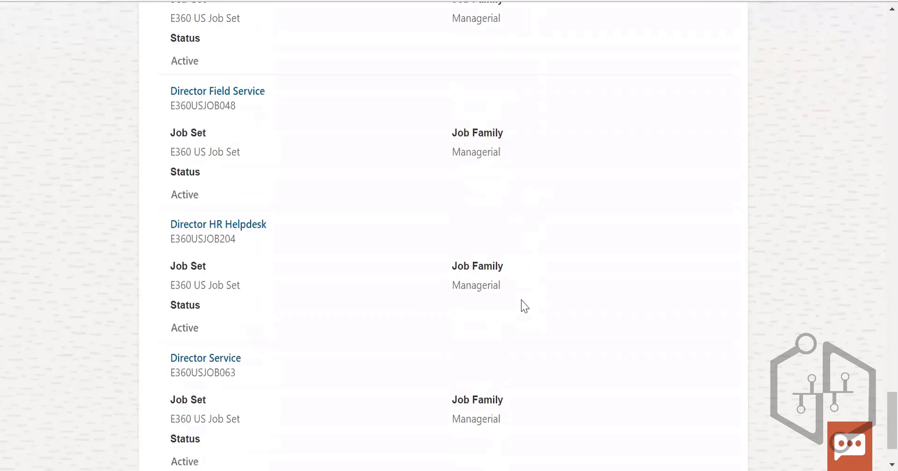
scroll(524, 306, down, 2)
click(631, 416)
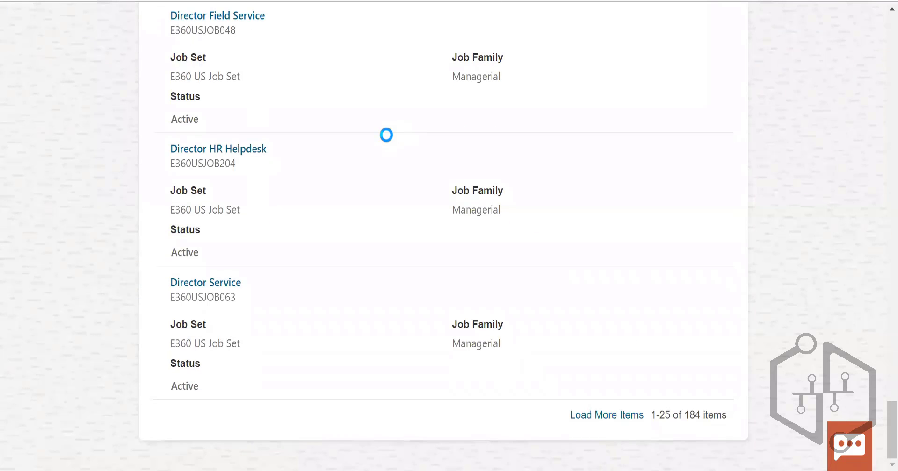
scroll(399, 154, down, 18)
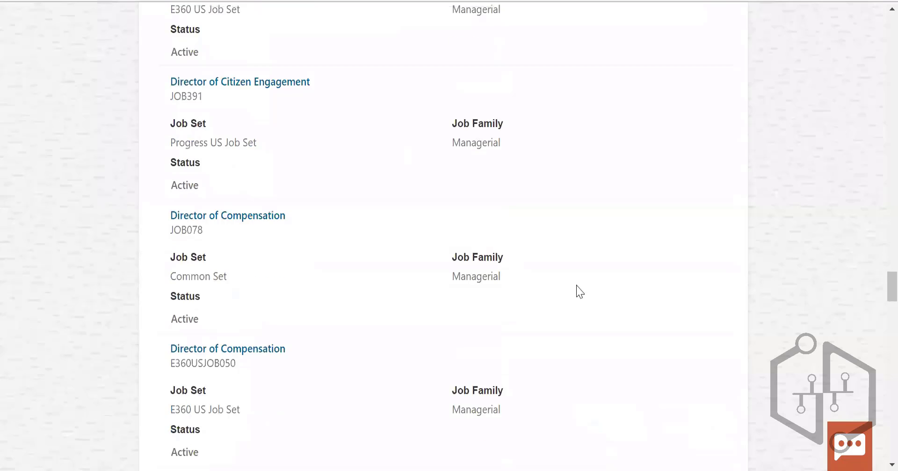
scroll(580, 292, down, 20)
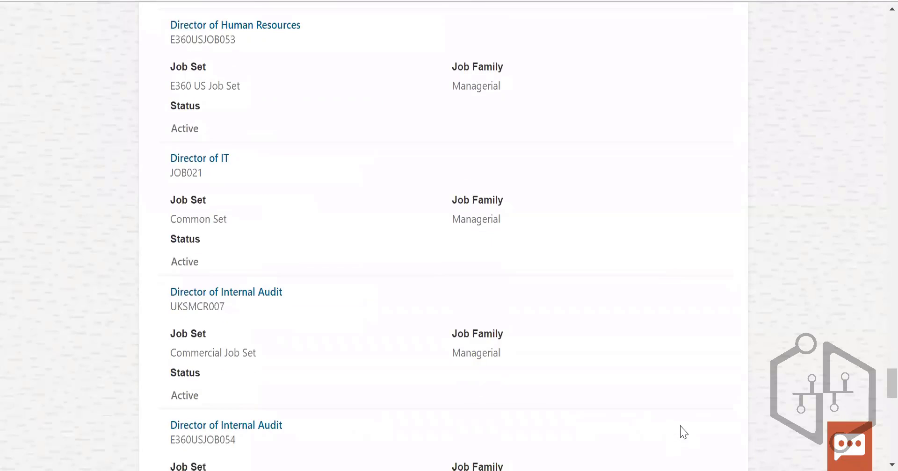
scroll(683, 432, down, 15)
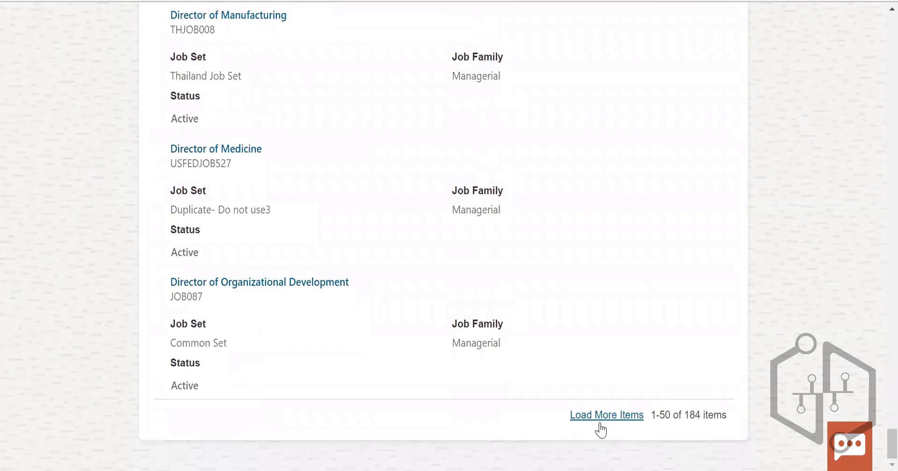
click(602, 420)
scroll(608, 416, down, 7)
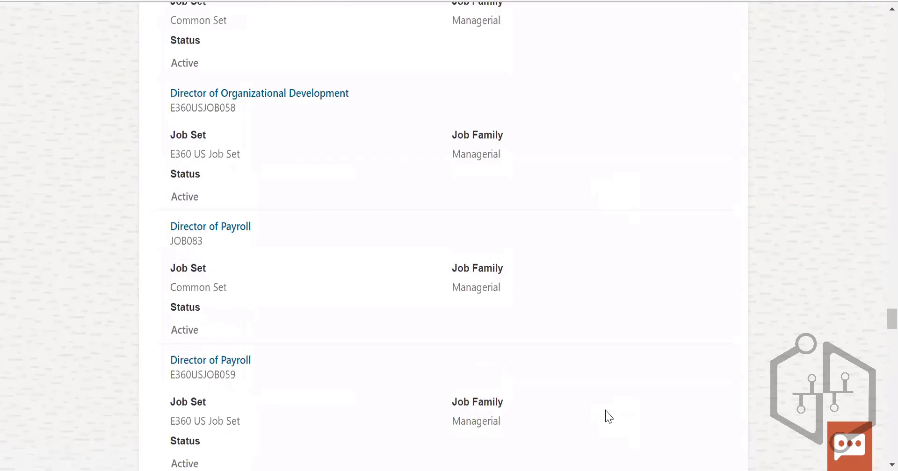
scroll(608, 416, down, 20)
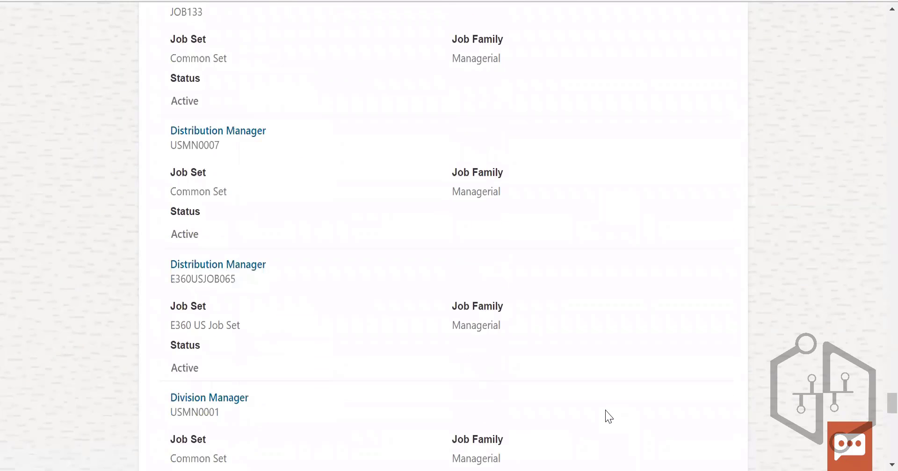
scroll(606, 416, down, 20)
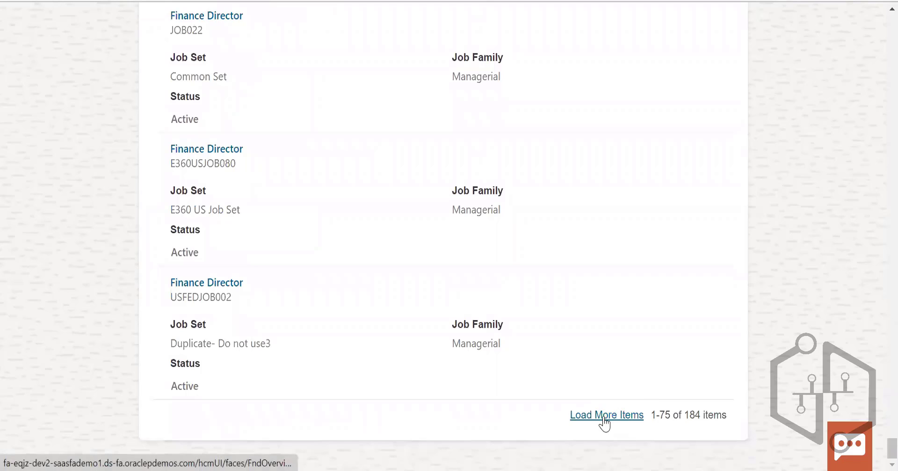
click(603, 418)
scroll(637, 358, down, 6)
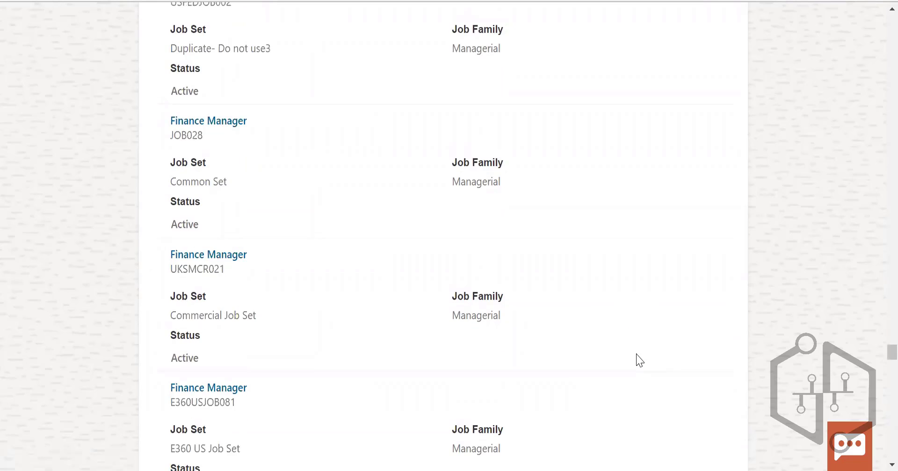
scroll(639, 360, down, 20)
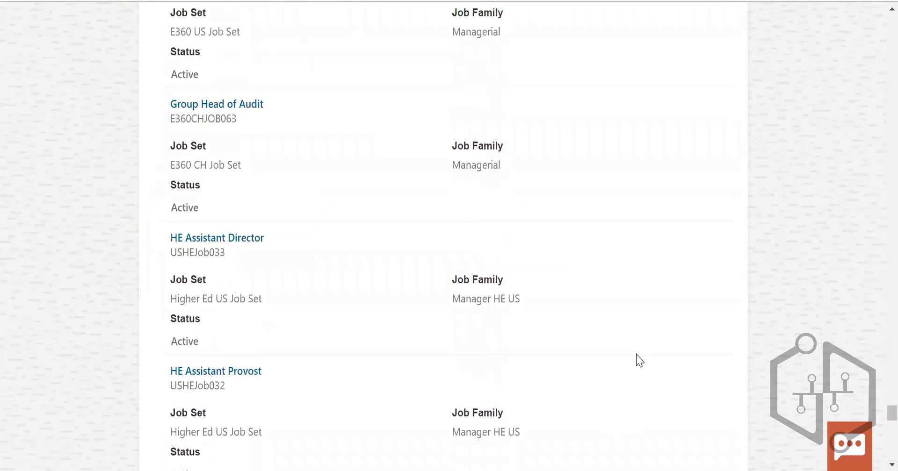
scroll(640, 361, down, 20)
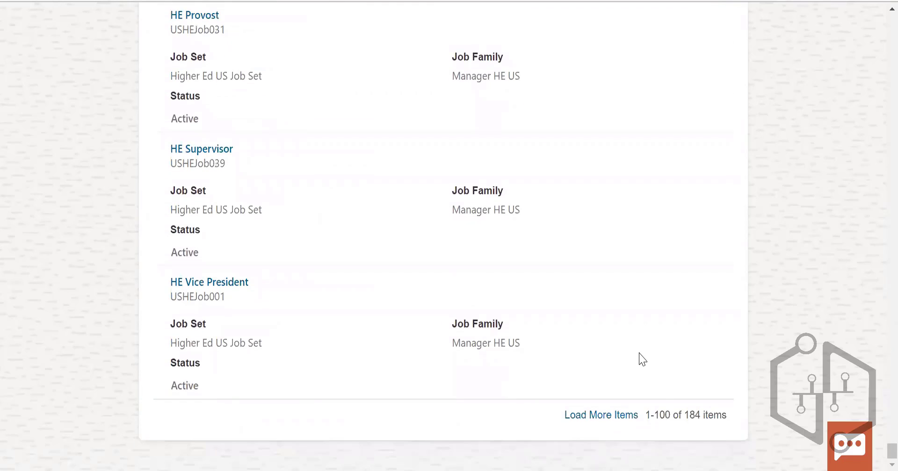
click(615, 414)
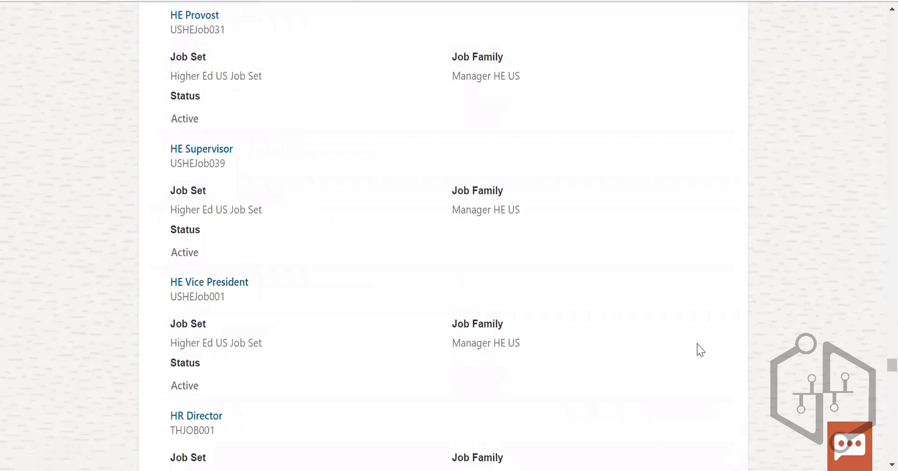
scroll(700, 350, down, 20)
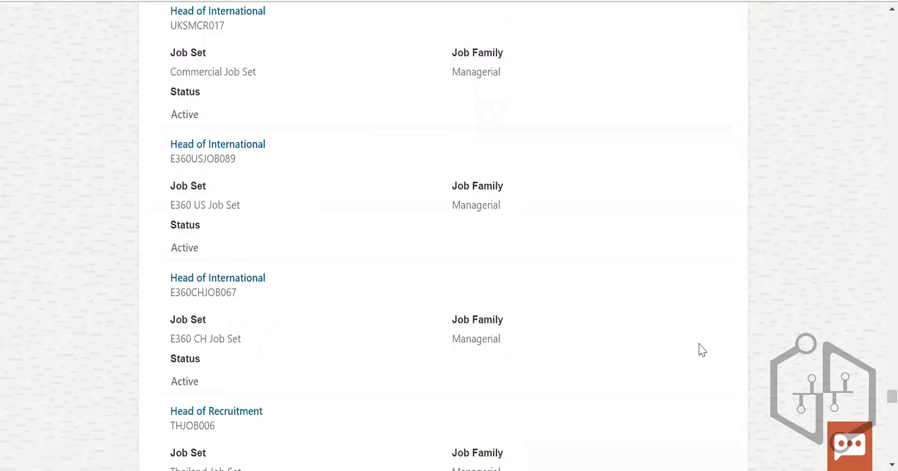
scroll(702, 350, down, 20)
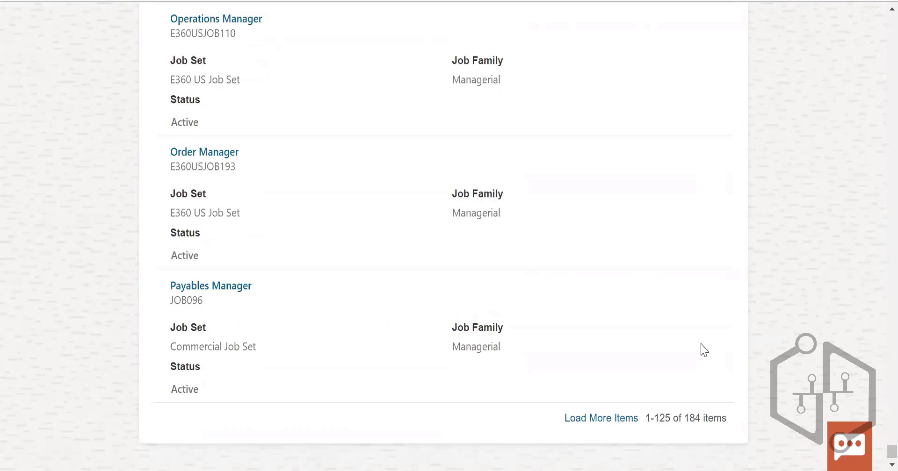
click(610, 416)
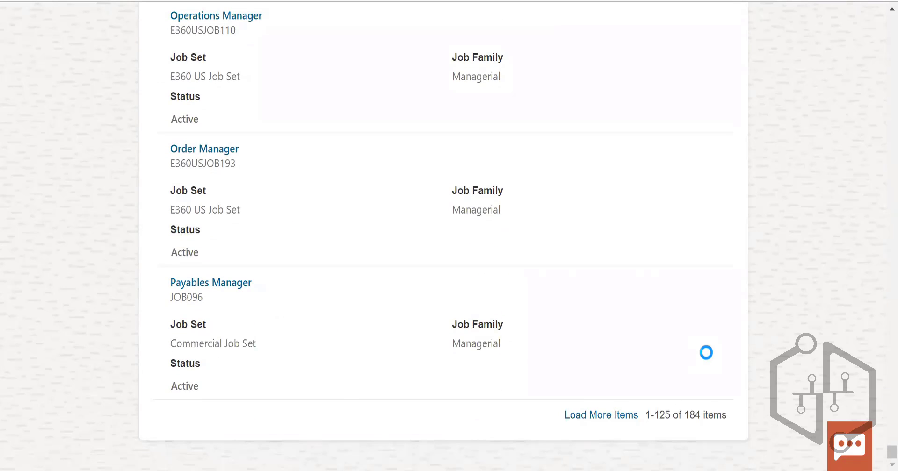
scroll(745, 326, down, 20)
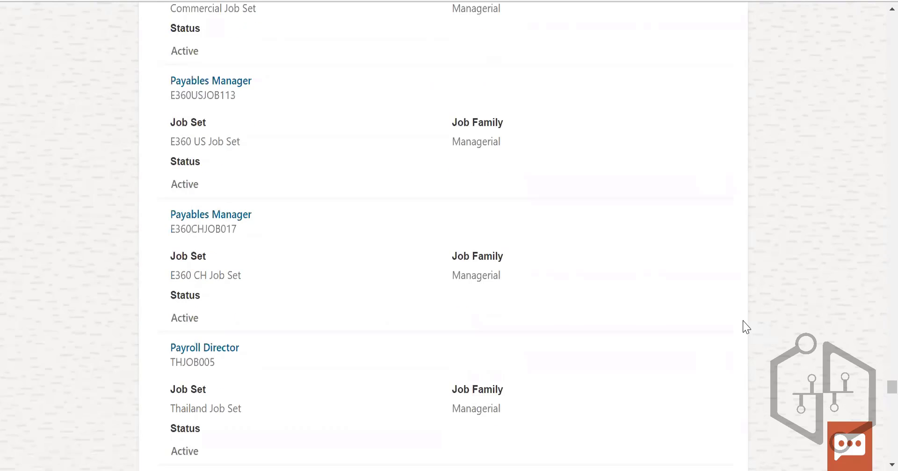
scroll(746, 327, down, 20)
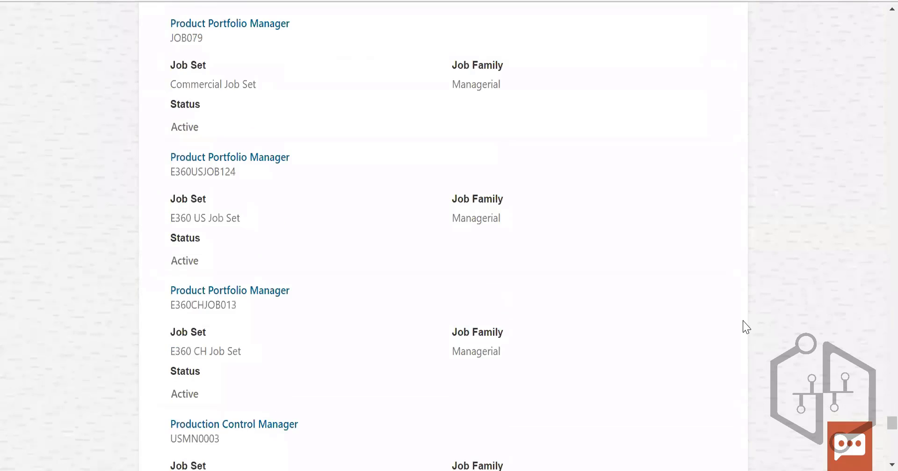
scroll(746, 327, down, 3)
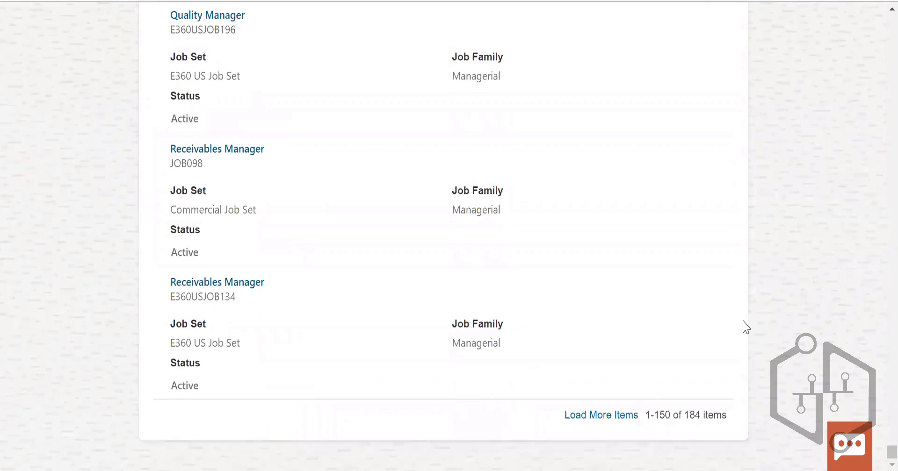
click(608, 415)
scroll(672, 374, down, 10)
scroll(673, 376, down, 20)
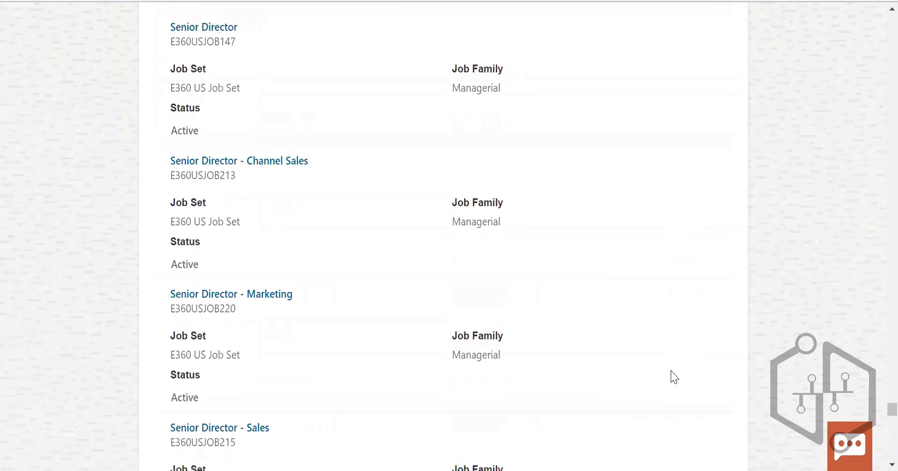
scroll(673, 377, down, 20)
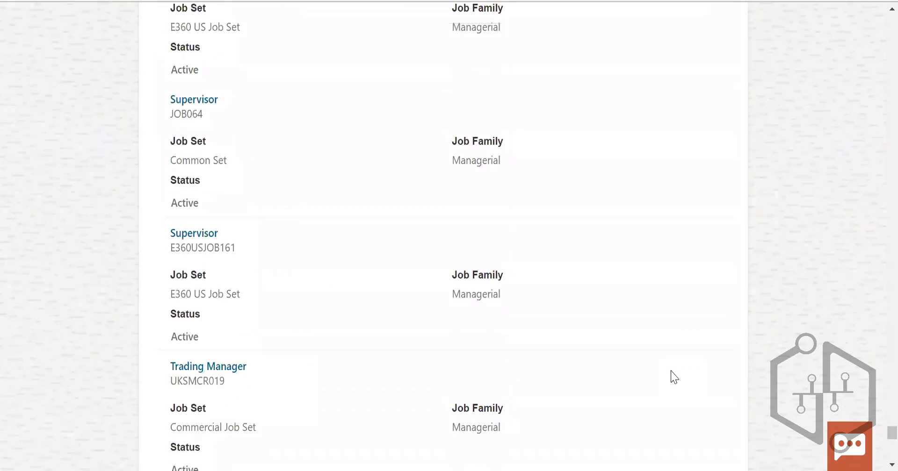
scroll(674, 377, down, 8)
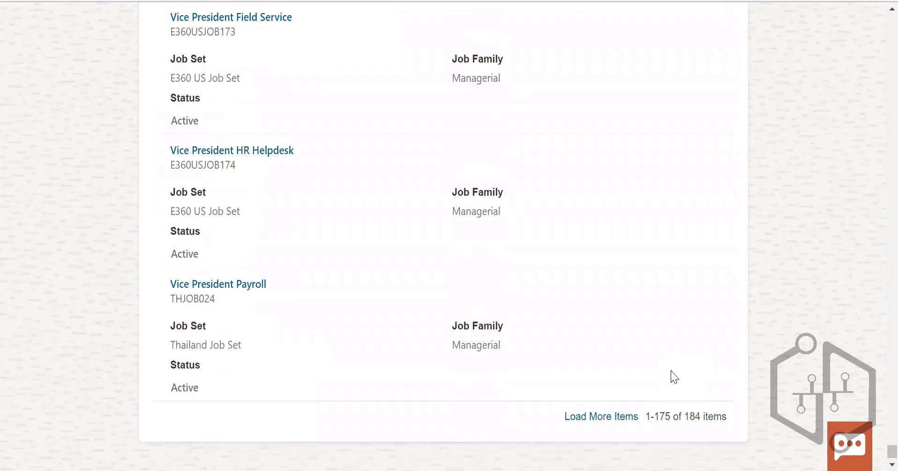
click(614, 414)
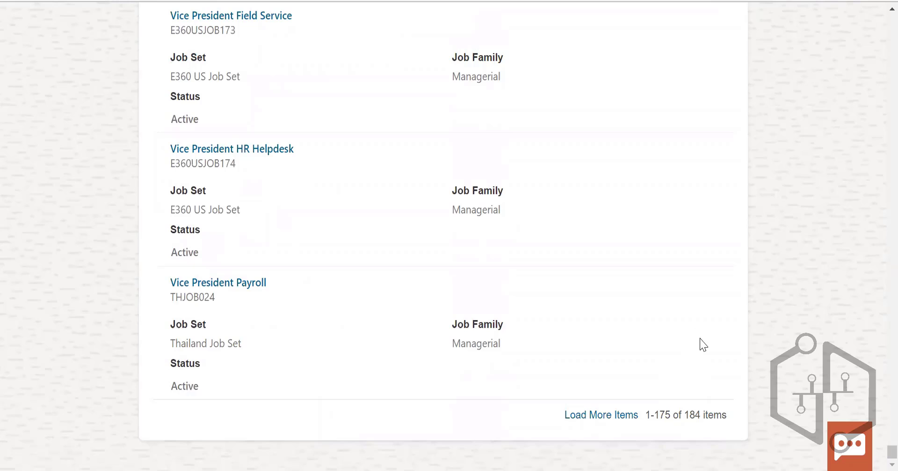
scroll(699, 341, down, 15)
scroll(701, 344, down, 7)
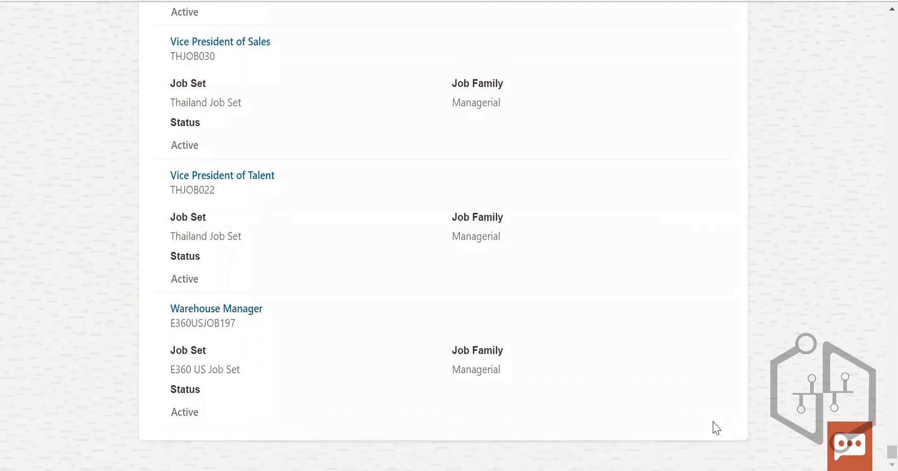
- Change the job search text to Manager% and look through the job list for the new Manager_01 job
drag(891, 452, 847, 4)
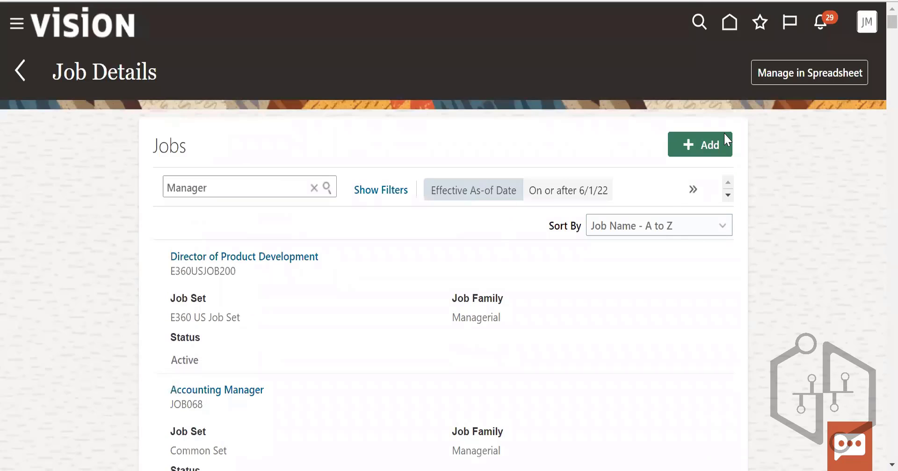
click(248, 182)
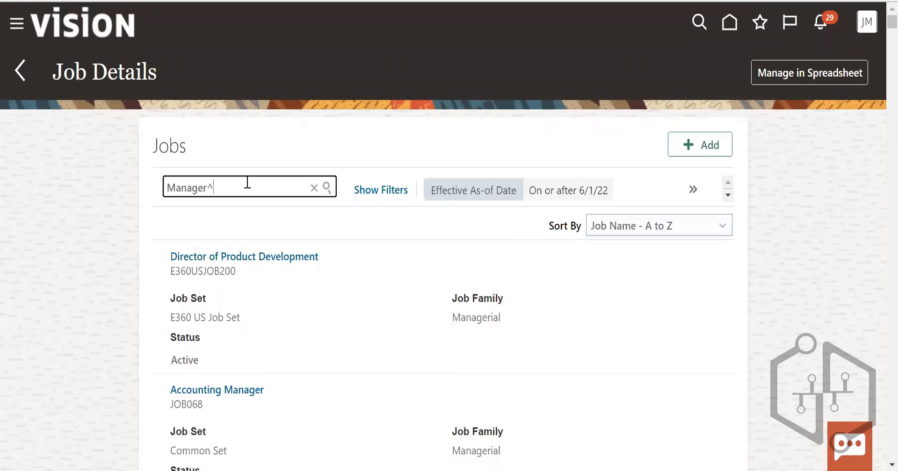
text(%)
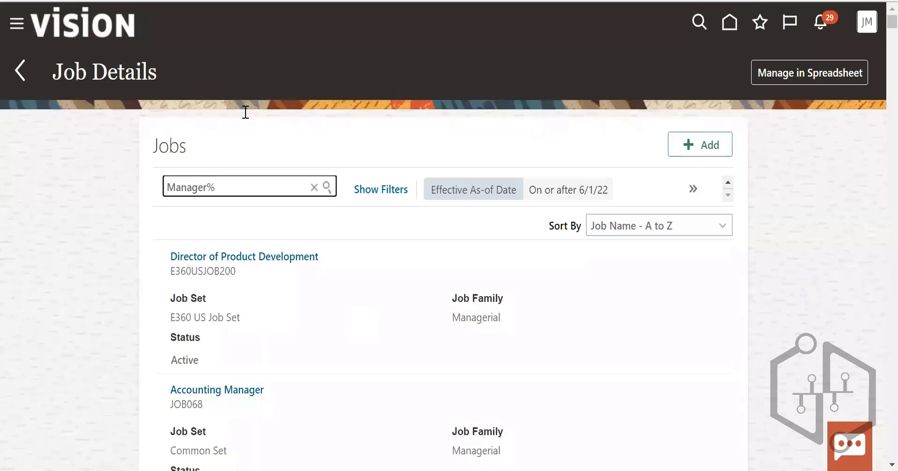
scroll(495, 314, down, 20)
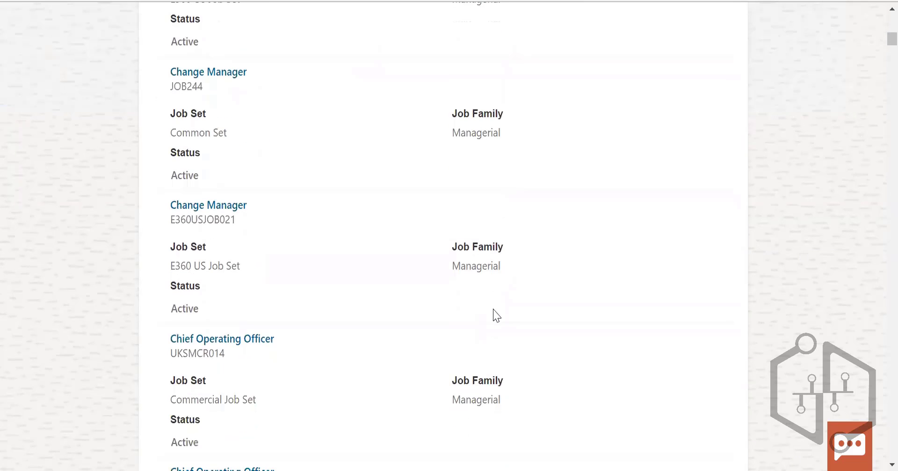
scroll(495, 315, down, 20)
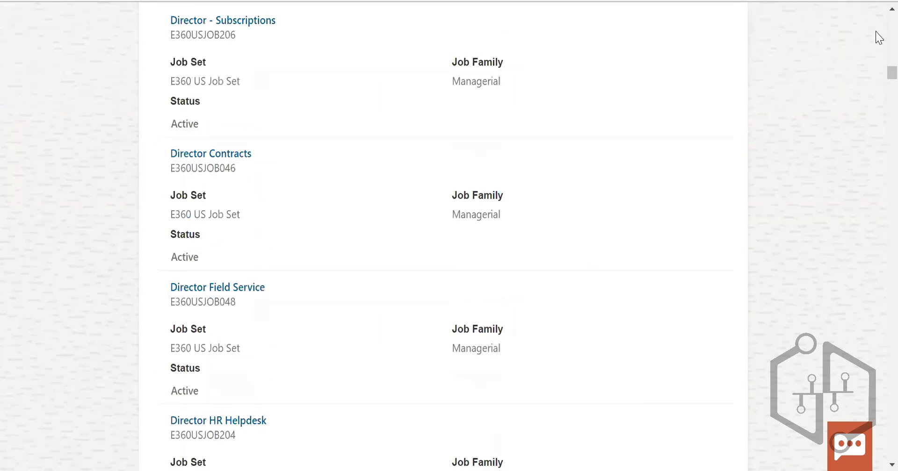
scroll(878, 37, down, 2)
drag(892, 75, 892, 22)
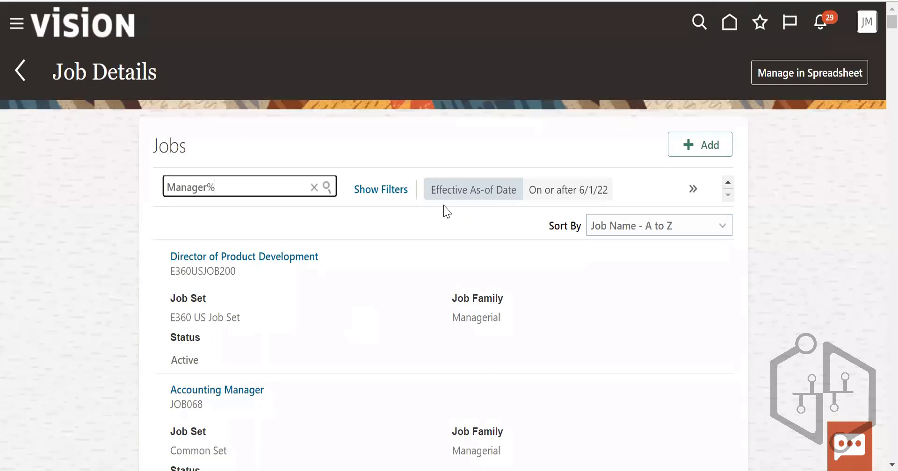
- Return to the home page and open Manage Job Families from the Jobs tasks in Workforce Structures
click(730, 19)
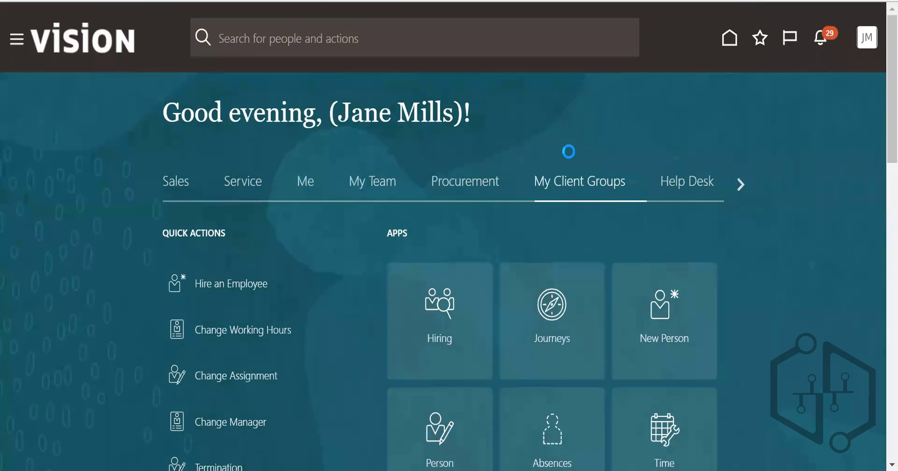
scroll(495, 280, down, 7)
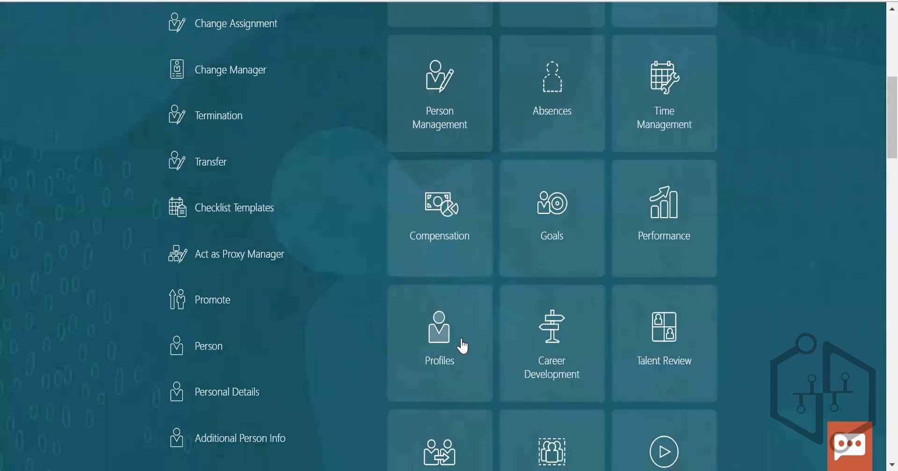
scroll(453, 304, down, 4)
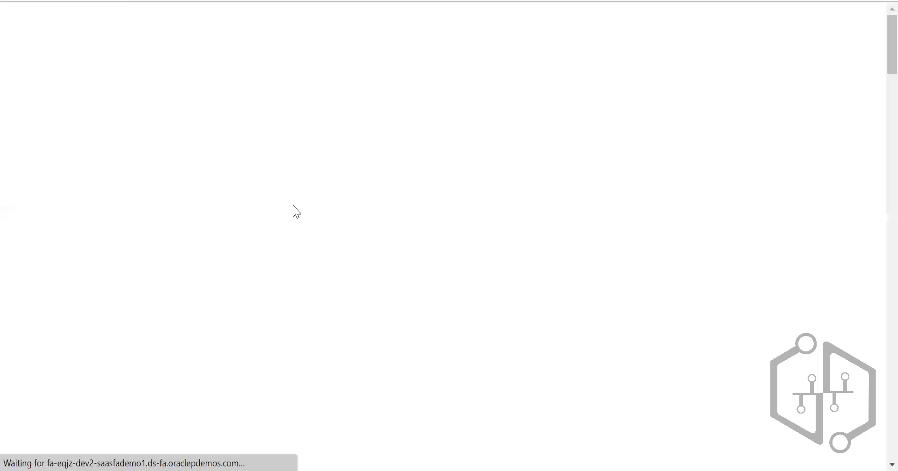
scroll(314, 325, down, 6)
scroll(304, 323, down, 3)
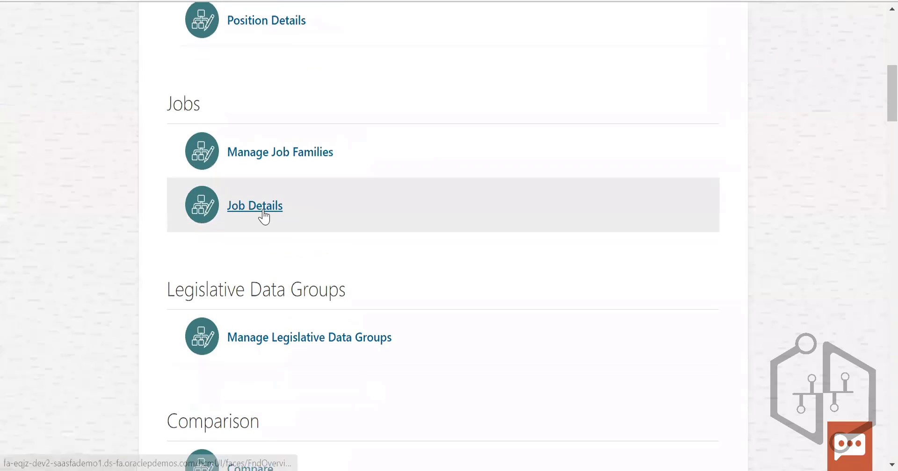
scroll(279, 421, up, 4)
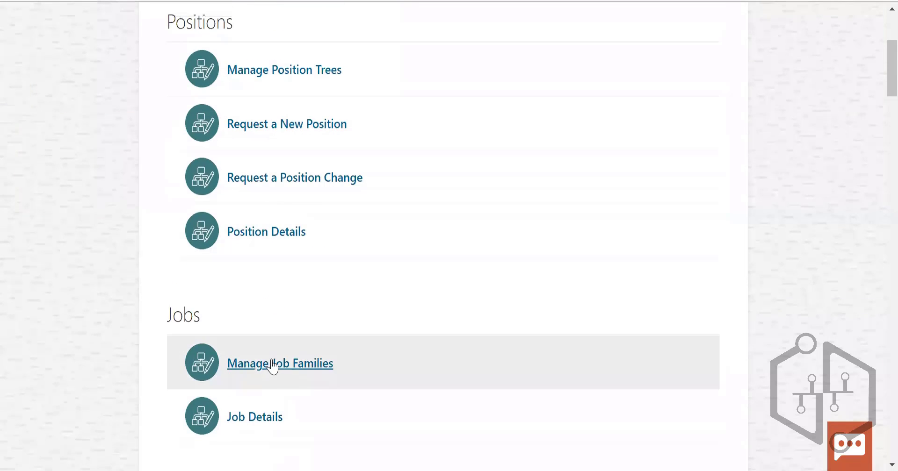
click(274, 365)
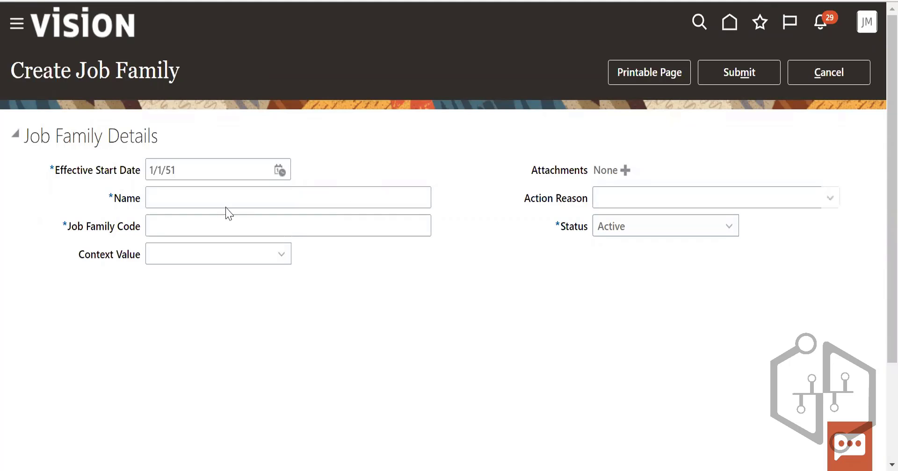
- Name the new job family US_consultant and enter US_CONSULTANT as its job family code
click(214, 197)
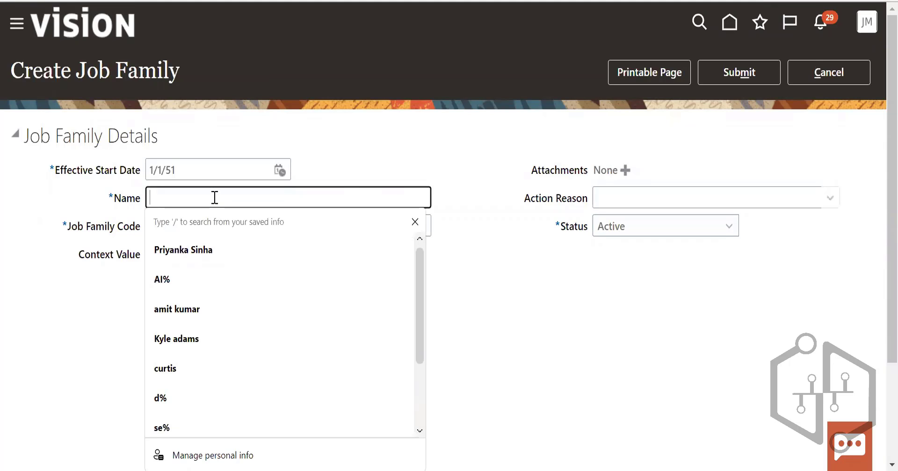
text(US_consultant)
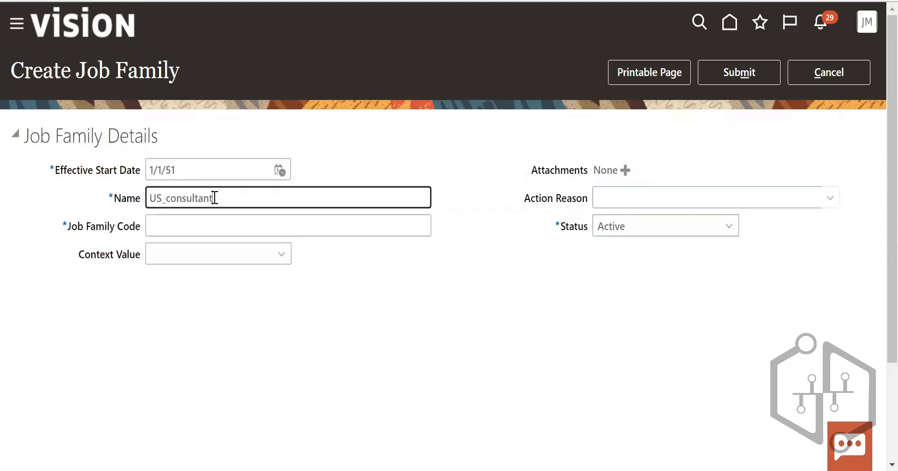
click(219, 230)
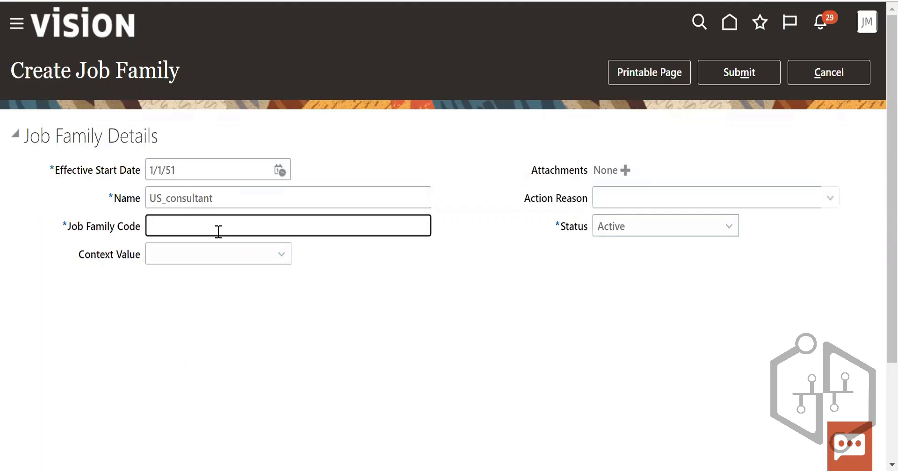
text(US_CONSULTANT)
key(Home)
text(-)
key(BackSpace)
text(001)
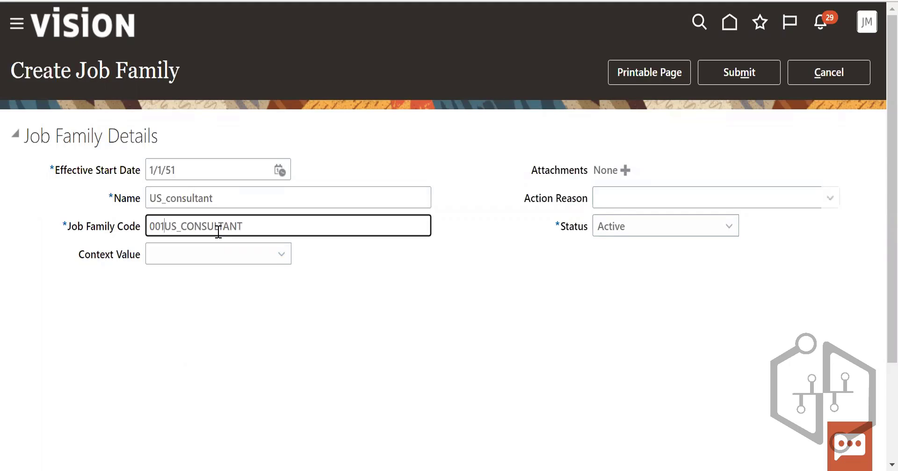
key(BackSpace)
key(BackSpace)
key(BackSpace)
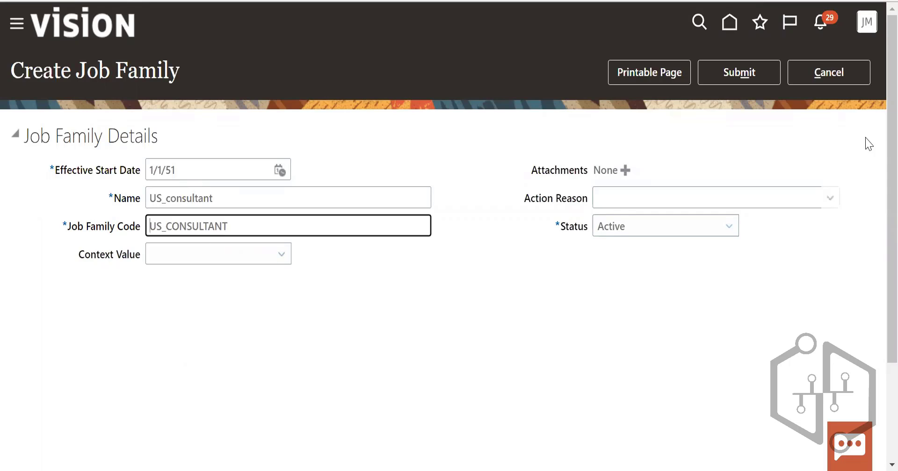
- Try to find an action reason by searching for reorganization, and close the search without selecting one
click(665, 201)
click(830, 200)
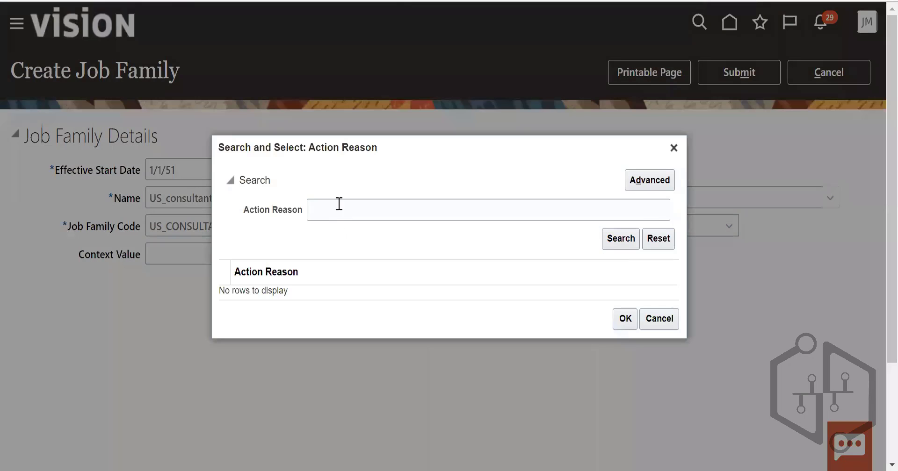
click(339, 205)
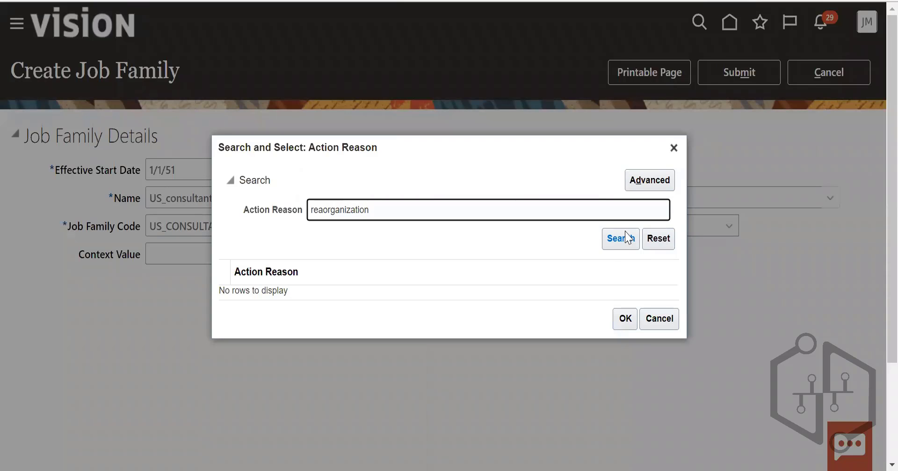
click(324, 205)
key(BackSpace)
click(624, 238)
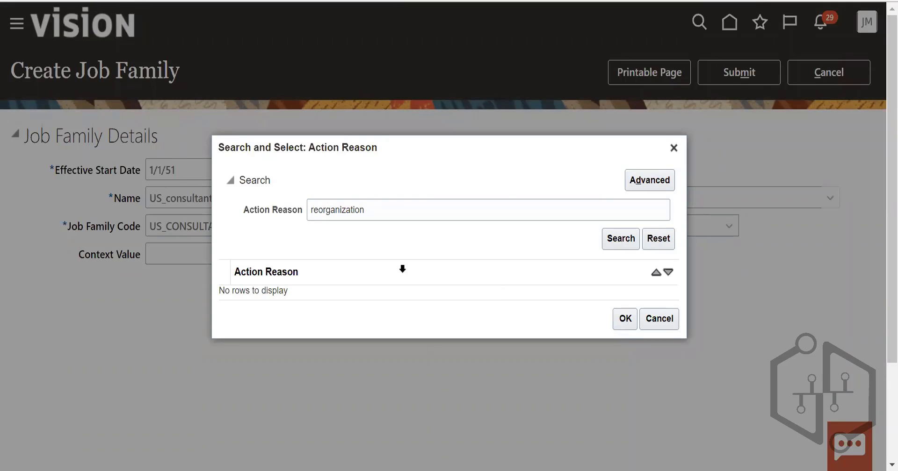
click(673, 147)
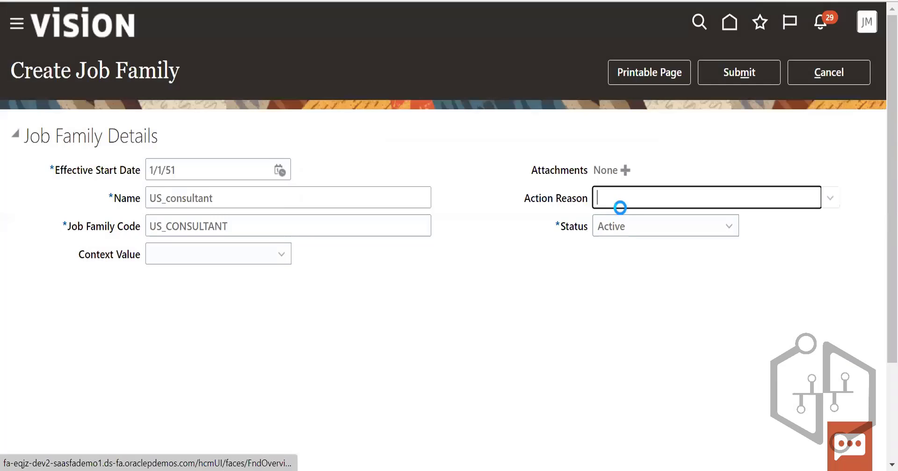
- Submit the new US_consultant job family and accept the submission messages
click(714, 76)
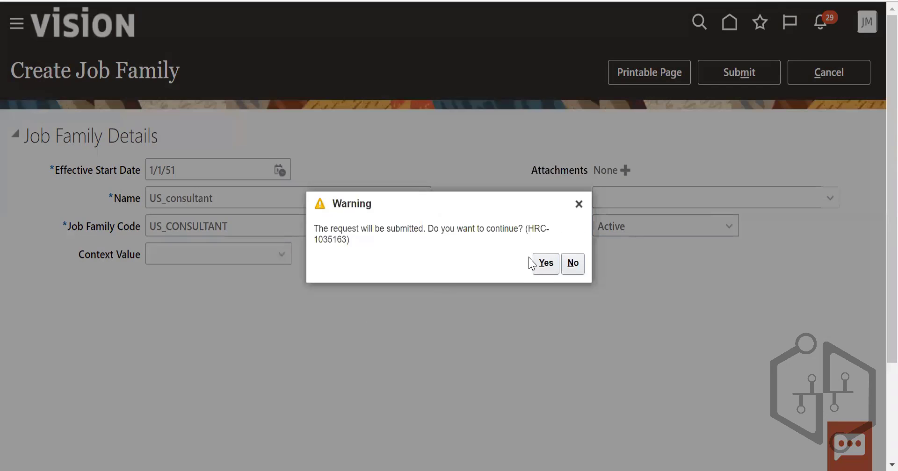
click(547, 264)
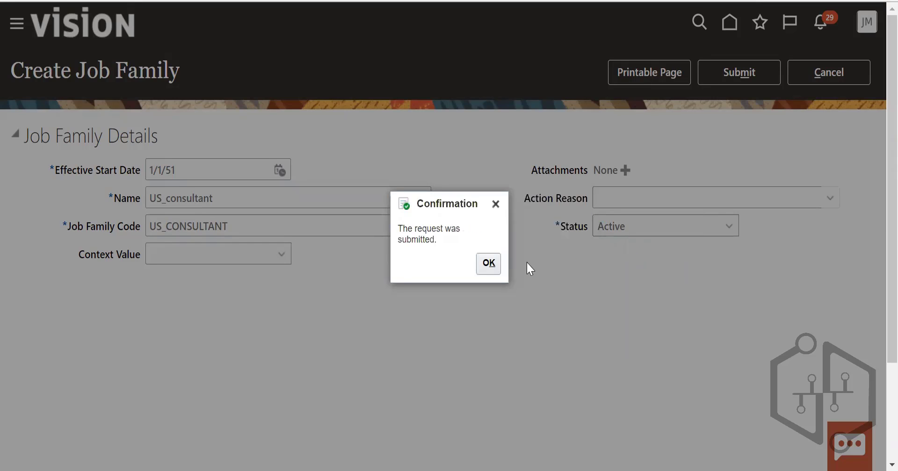
click(490, 265)
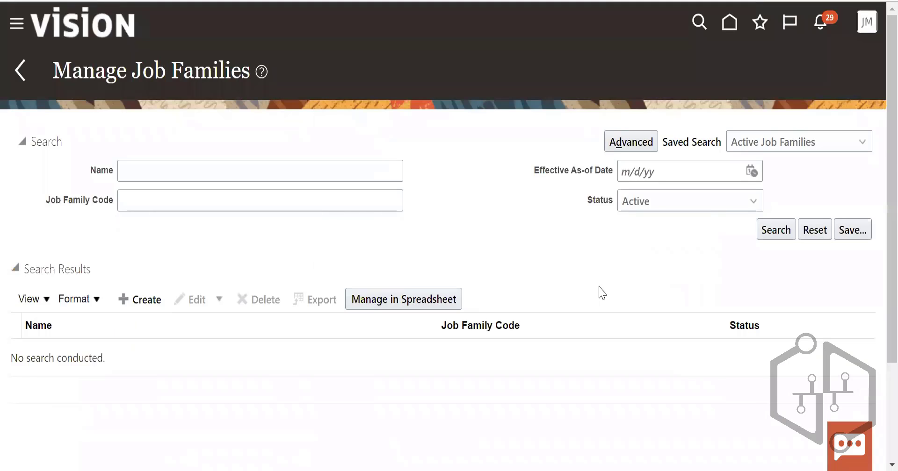
- Search the active job families by the name man% and look through the matching families
click(164, 172)
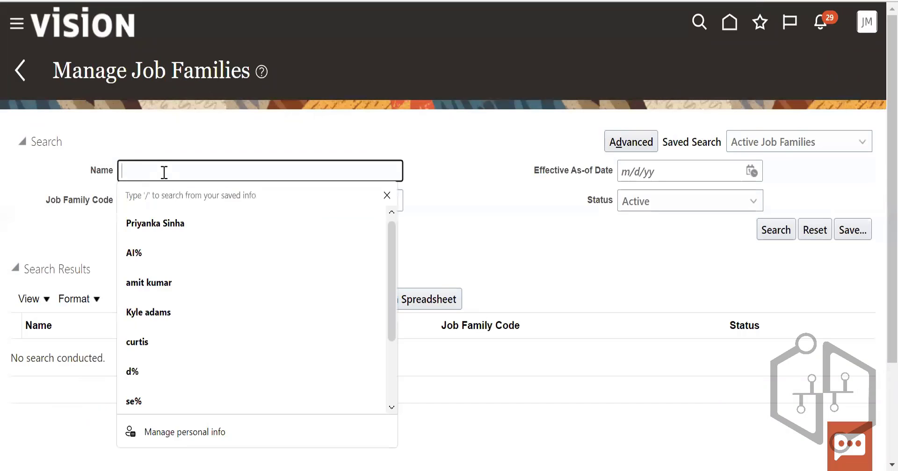
text(man)
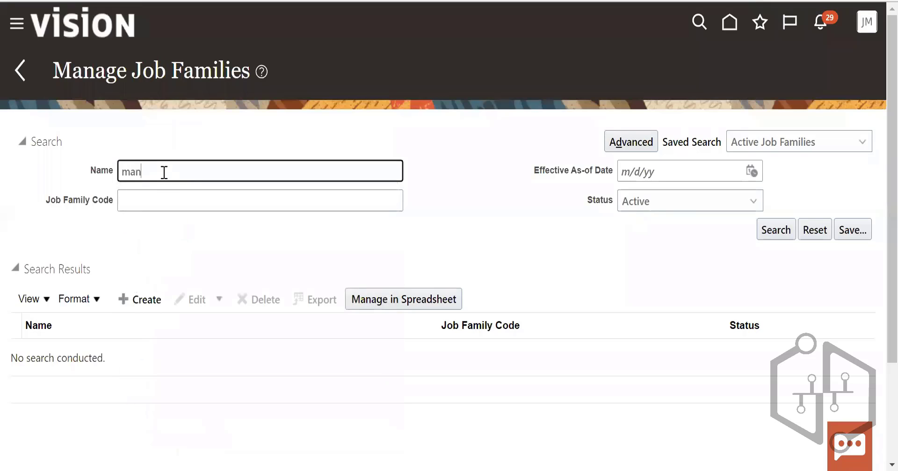
text(%)
click(776, 231)
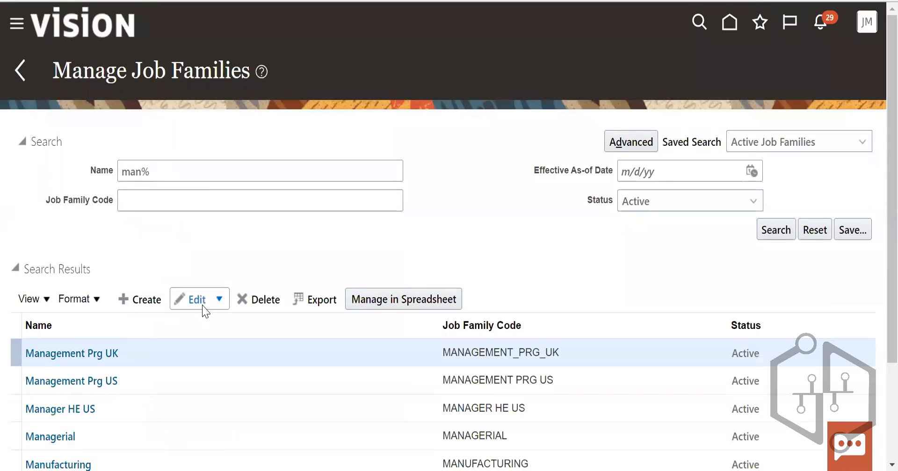
scroll(210, 315, down, 3)
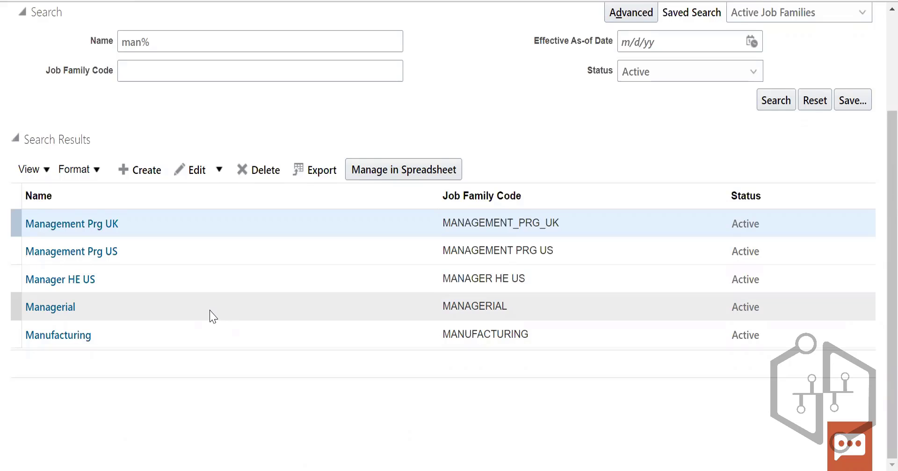
scroll(210, 314, up, 3)
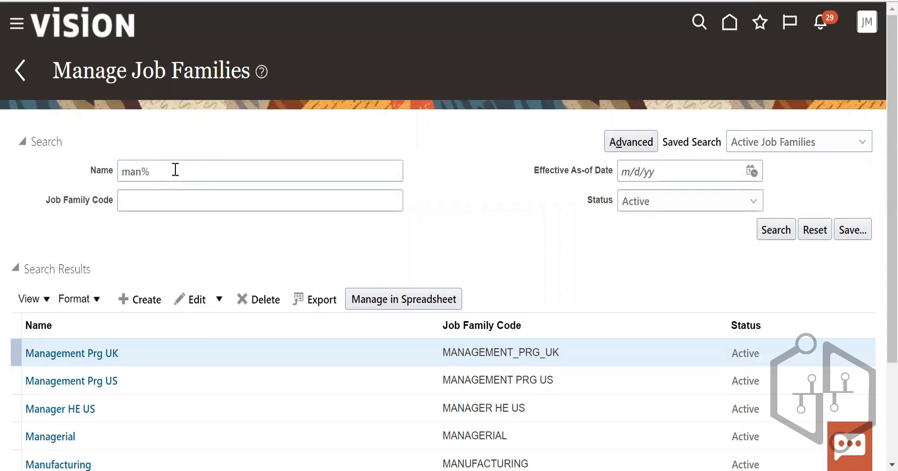
- Search the job families for US%man%, and shorten the name to US% to find US_consultant
click(124, 172)
text(US%)
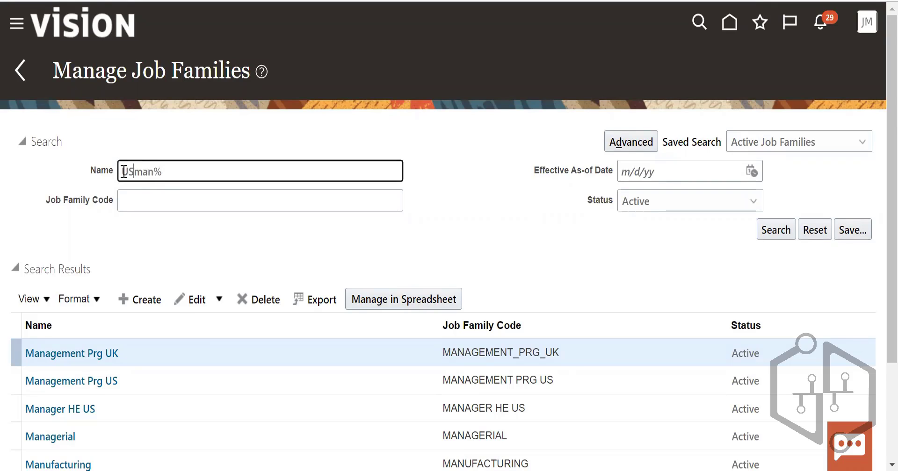
click(784, 230)
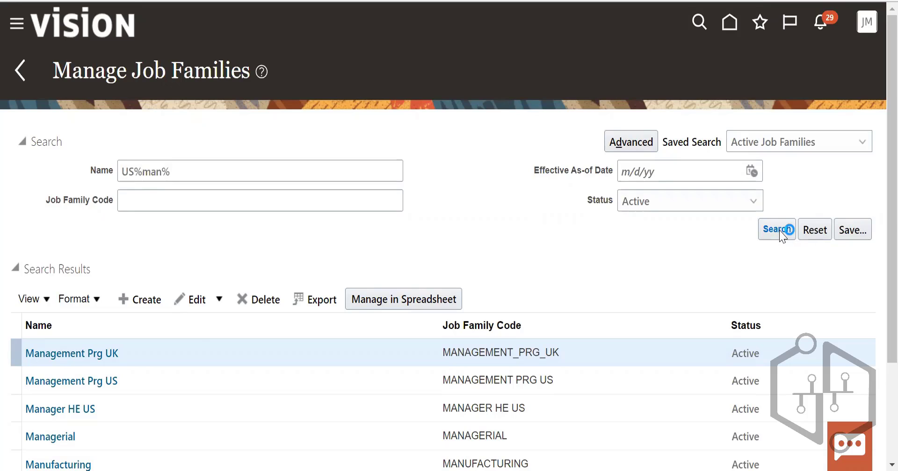
click(209, 172)
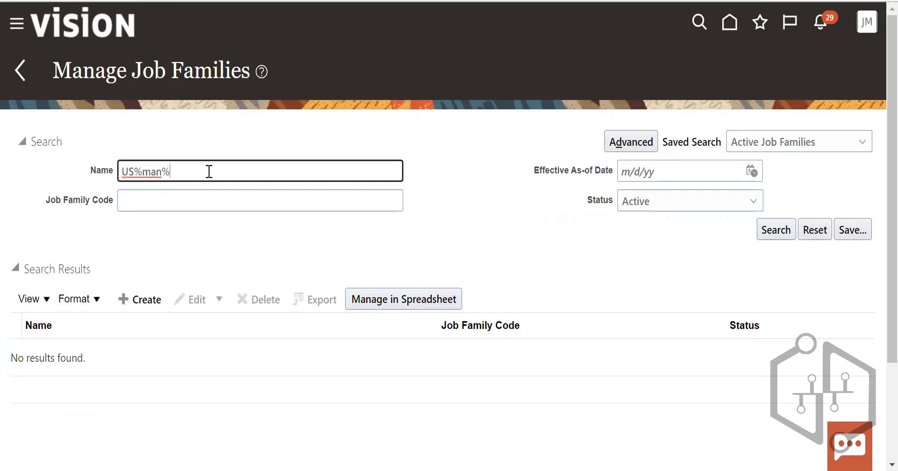
key(BackSpace)
key(BackSpace)
click(787, 235)
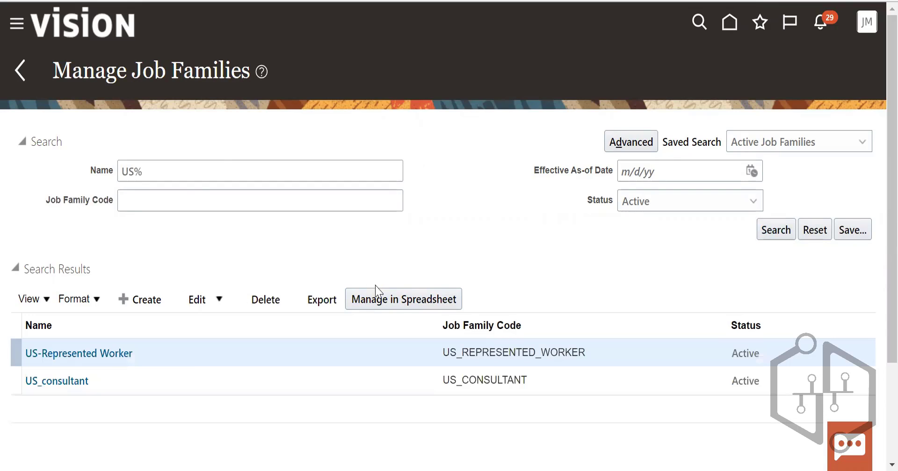
- Open the US_consultant job family to review its basic details and description, and close it
click(93, 378)
click(65, 381)
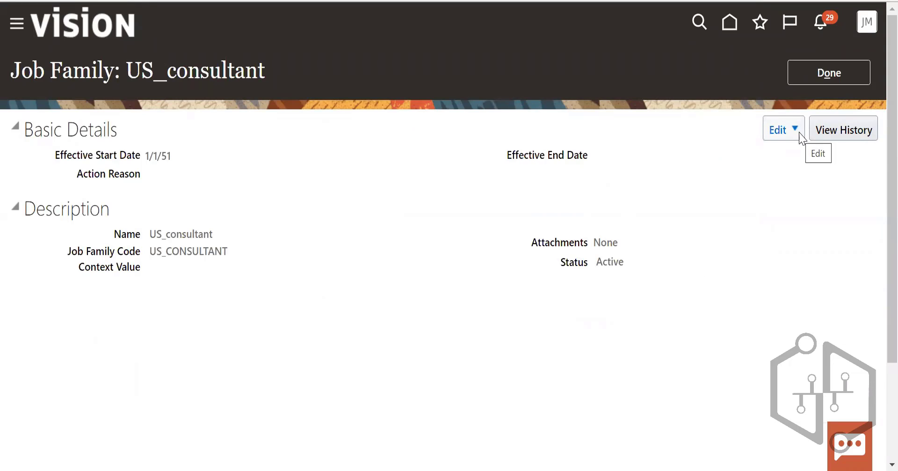
click(854, 67)
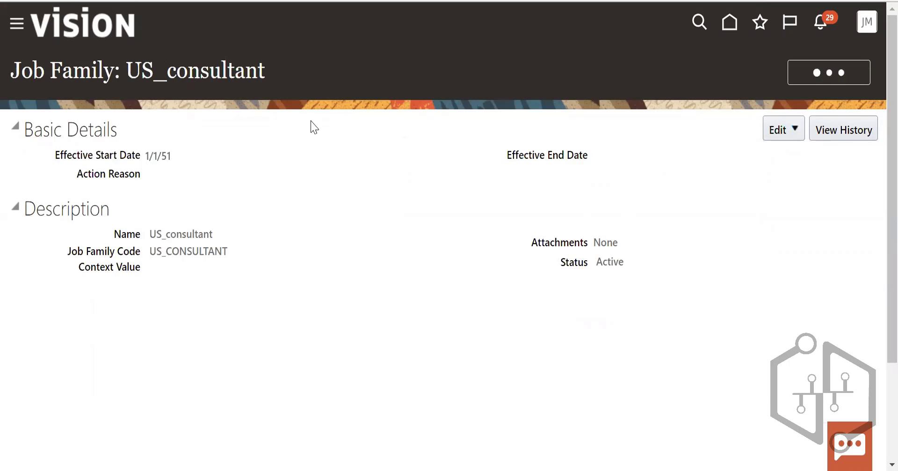
- Start a new position request that includes Additional Info, Legislative Info and Requisition Details
click(13, 80)
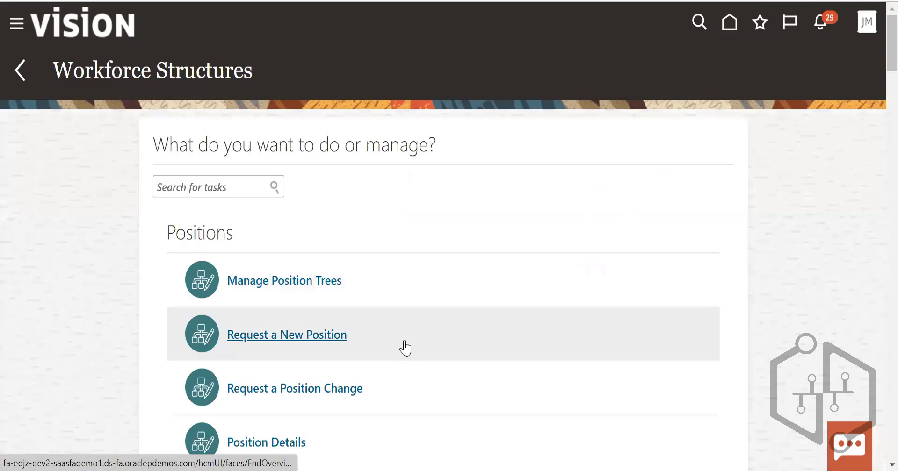
scroll(313, 248, down, 2)
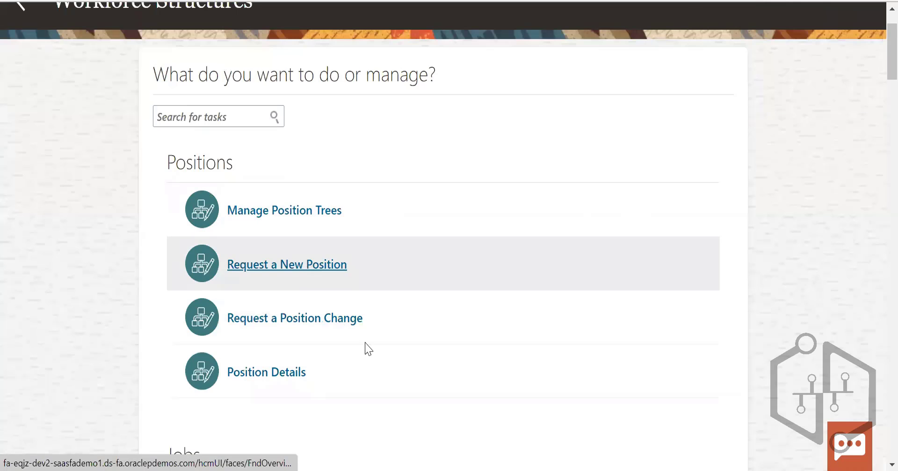
scroll(273, 440, down, 2)
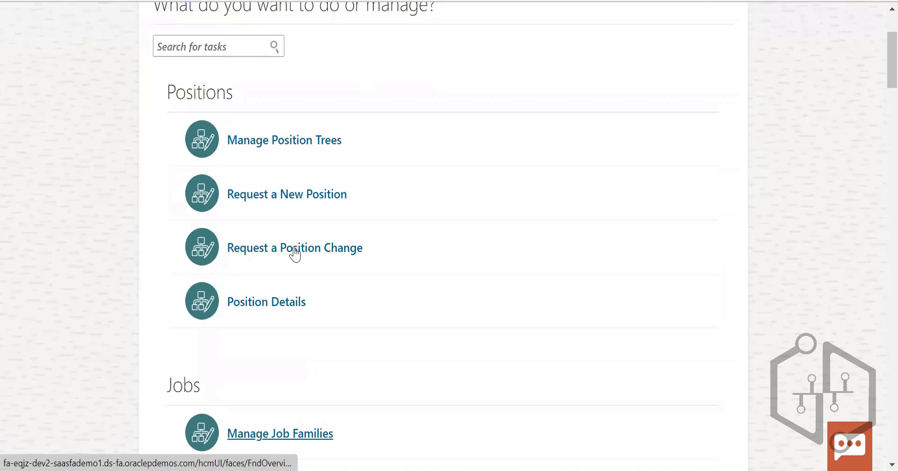
click(302, 195)
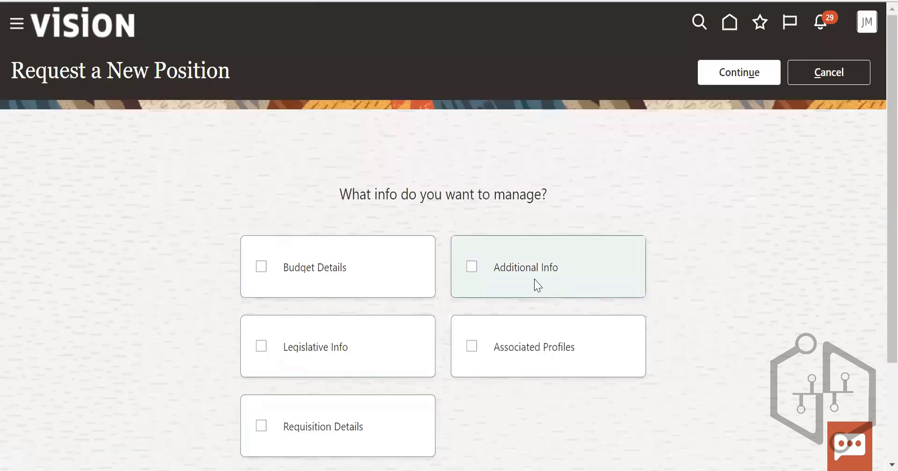
click(538, 285)
click(345, 437)
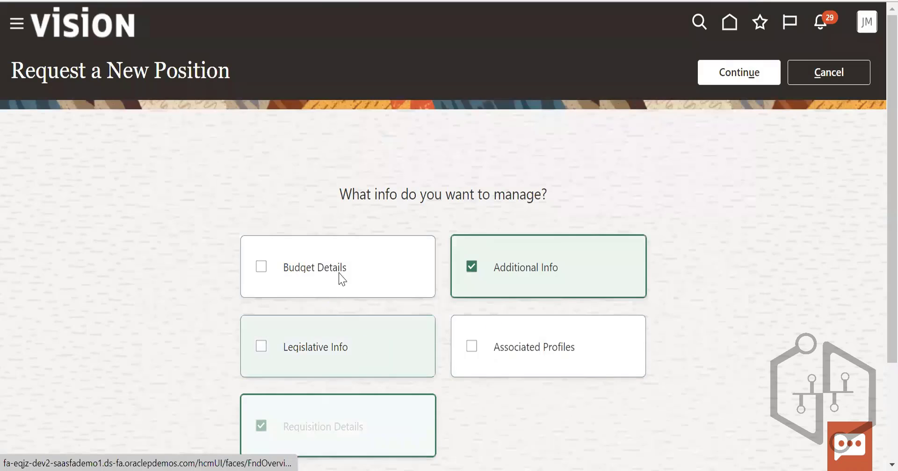
click(330, 348)
click(755, 72)
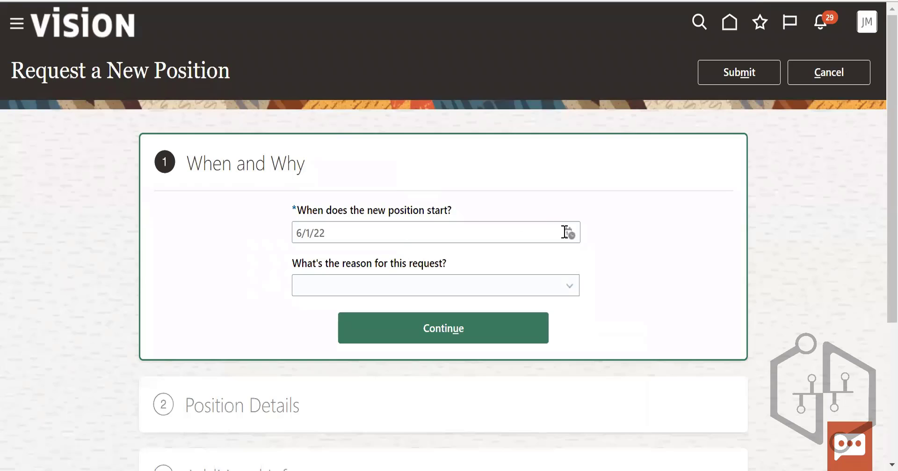
- Keep 6/1/22 as the start date, give Reorganization as the request reason, and continue to the position details
click(569, 233)
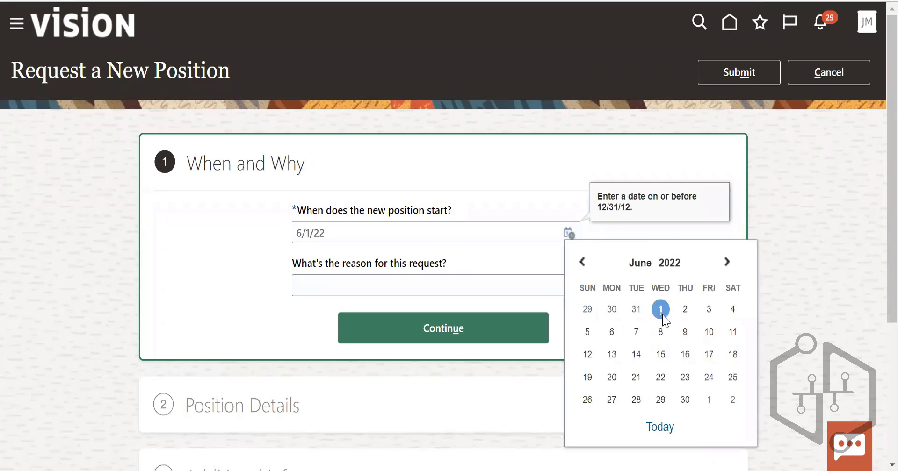
click(459, 287)
click(459, 293)
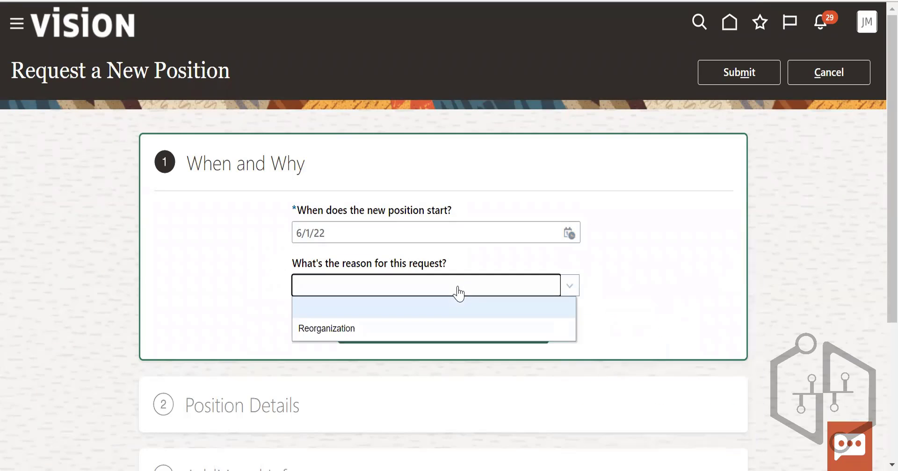
click(355, 329)
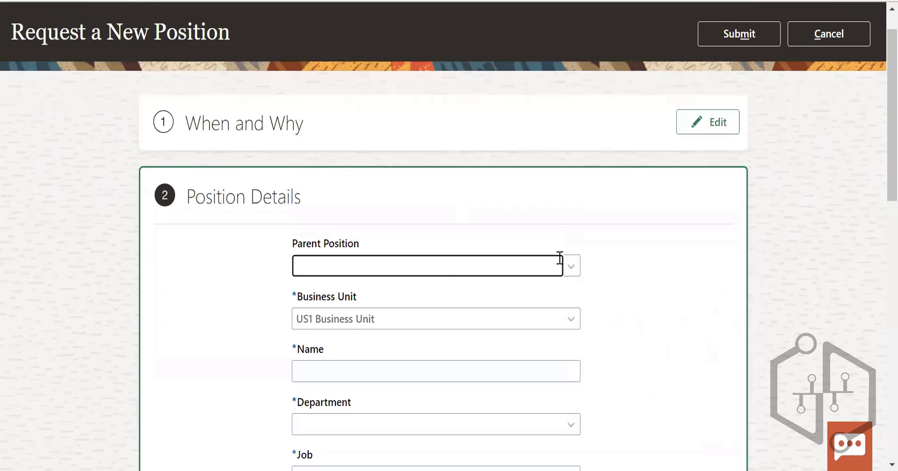
- Set the parent position to the Finance HC US Accountant and name the new position US_Consultant1
click(571, 265)
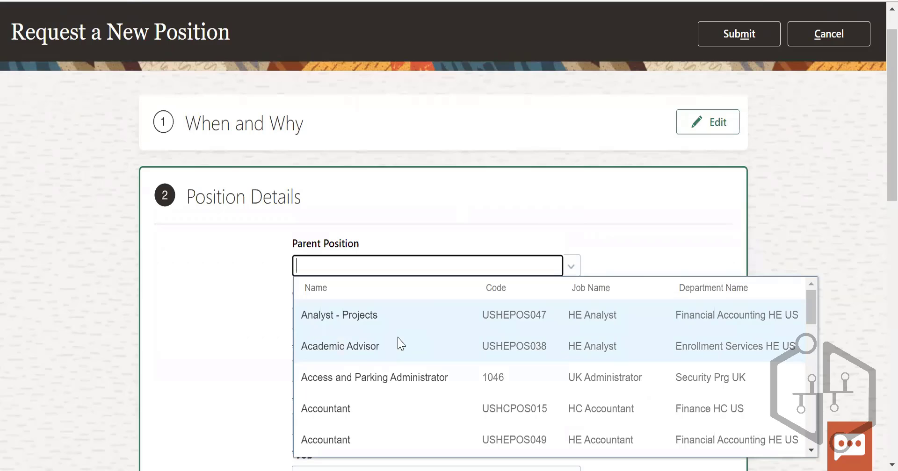
click(534, 409)
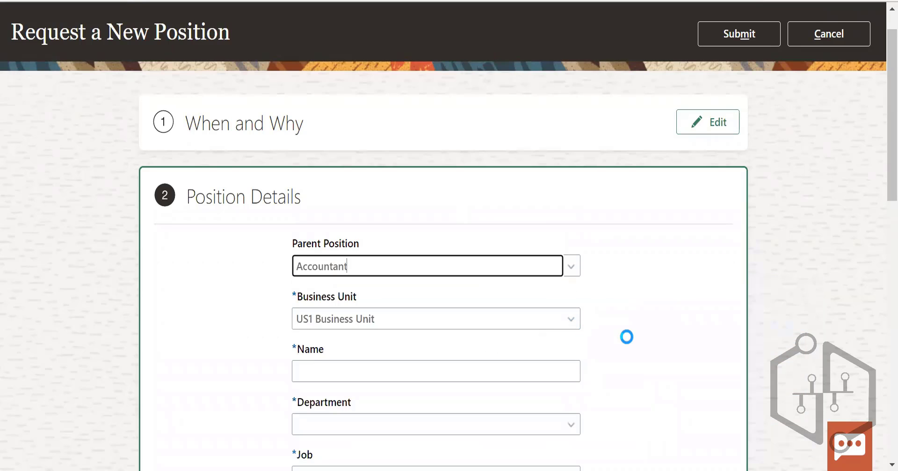
scroll(637, 329, down, 3)
click(539, 229)
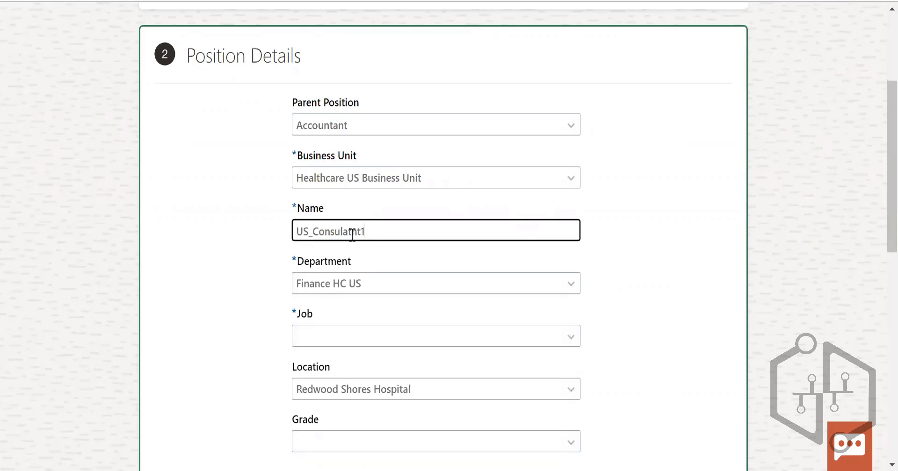
key(BackSpace)
text(a)
- Assign the position to the Canada department and the Accounting Manager job
click(570, 283)
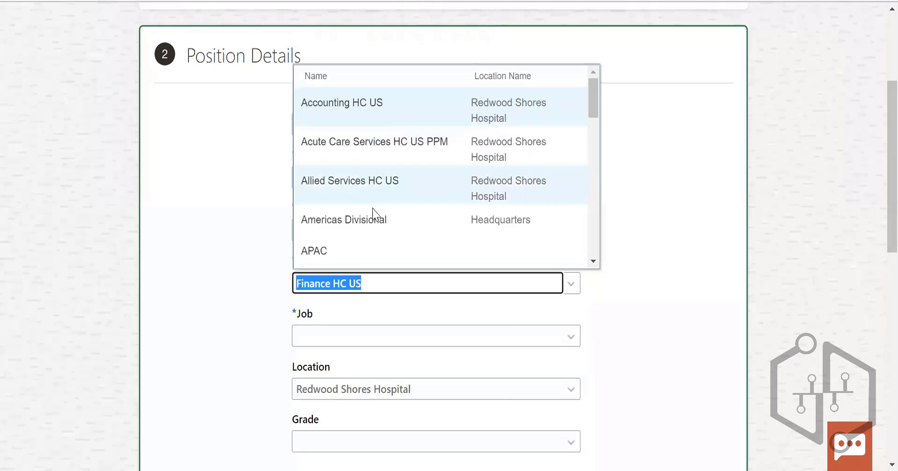
scroll(402, 231, down, 5)
click(378, 184)
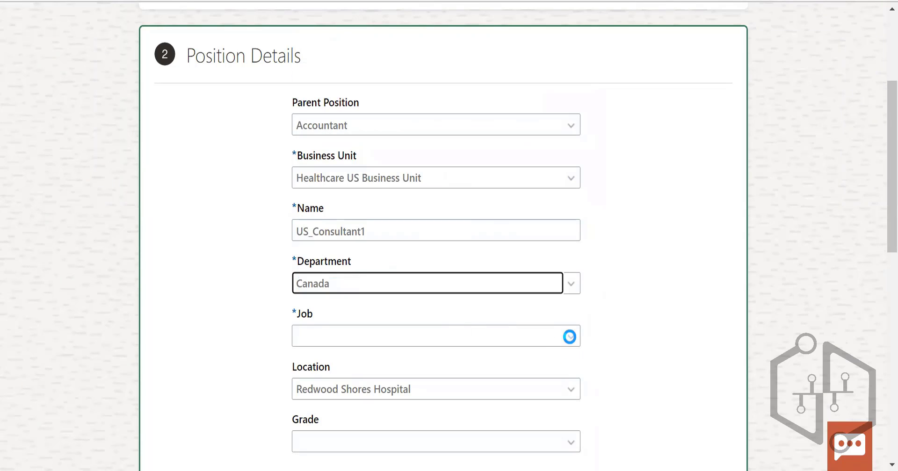
click(571, 337)
click(378, 247)
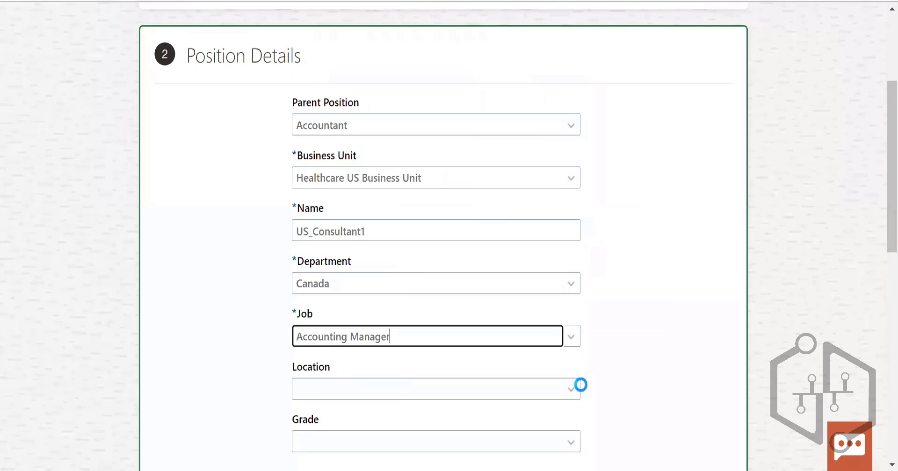
- Look through the available locations and set the position's location to New York Hospital
click(571, 389)
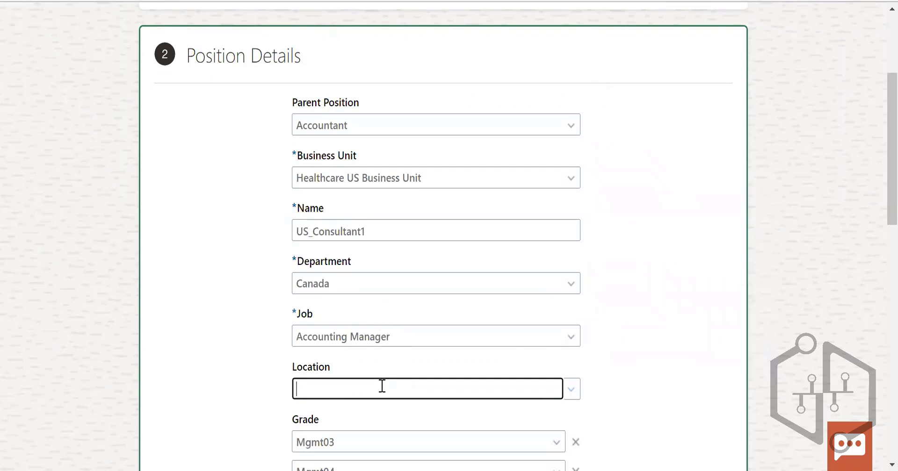
click(570, 389)
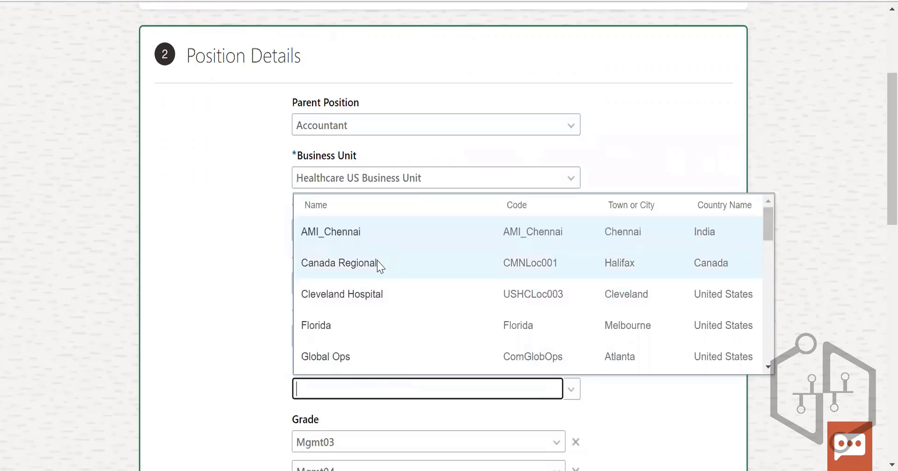
scroll(401, 325, down, 3)
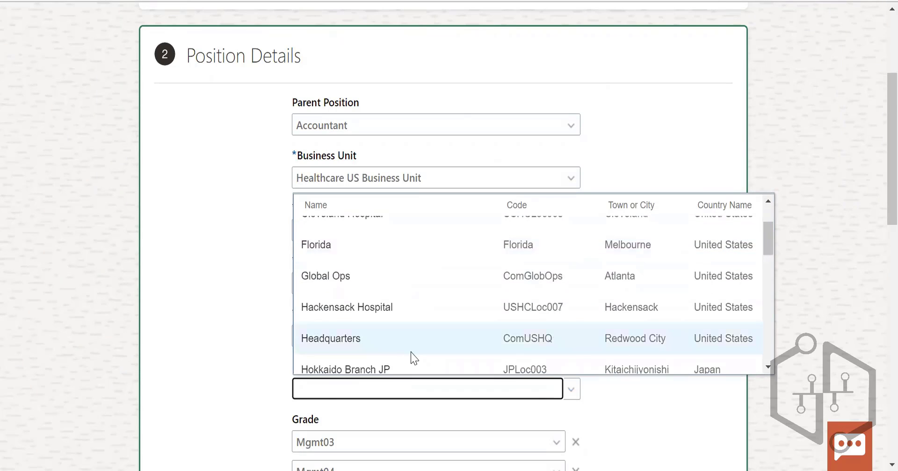
scroll(410, 351, down, 3)
scroll(402, 358, down, 2)
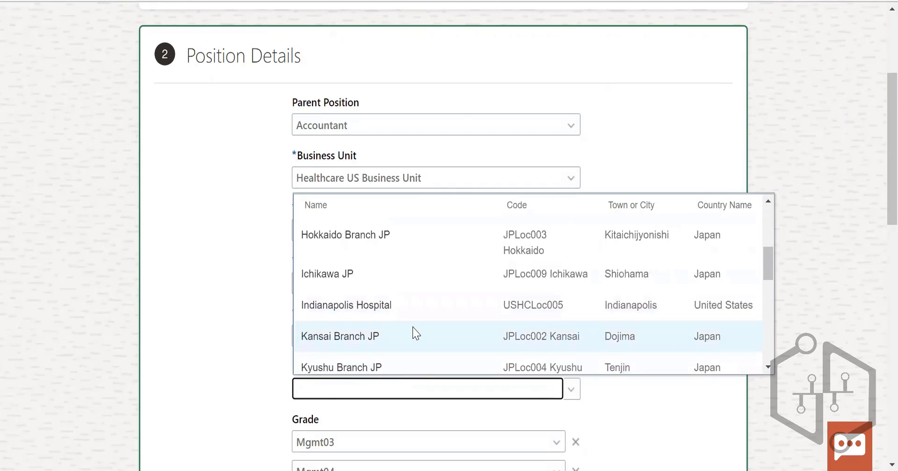
scroll(421, 336, down, 4)
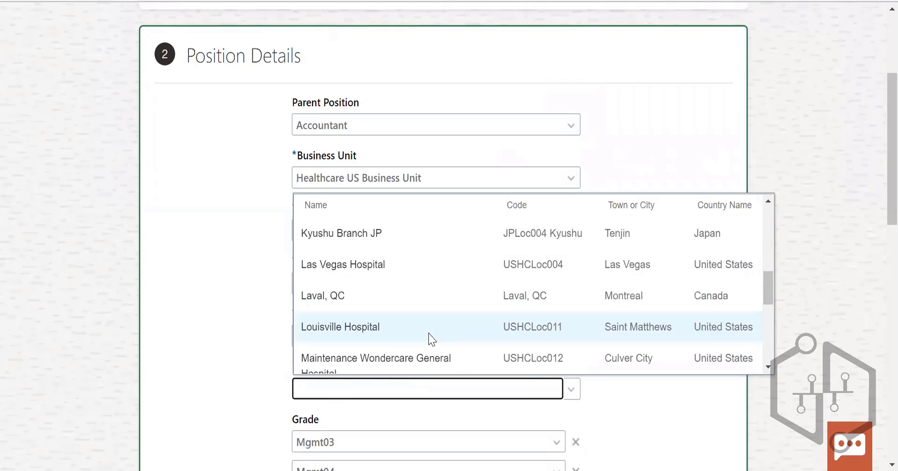
scroll(421, 332, down, 4)
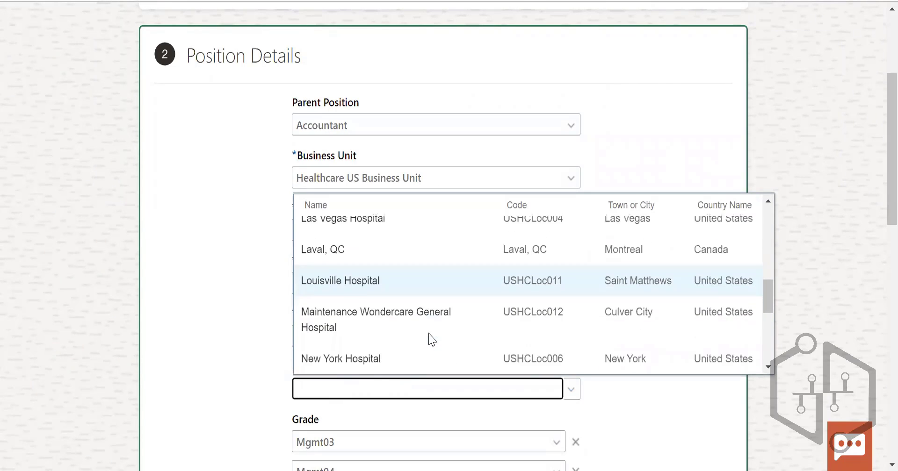
click(386, 300)
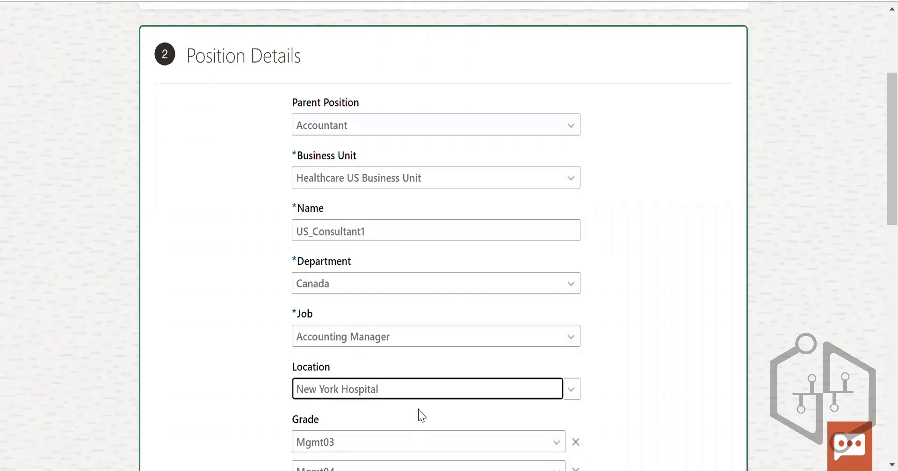
- Remove grade Mgmt05 from the position's grades and continue to the additional info
scroll(452, 370, down, 5)
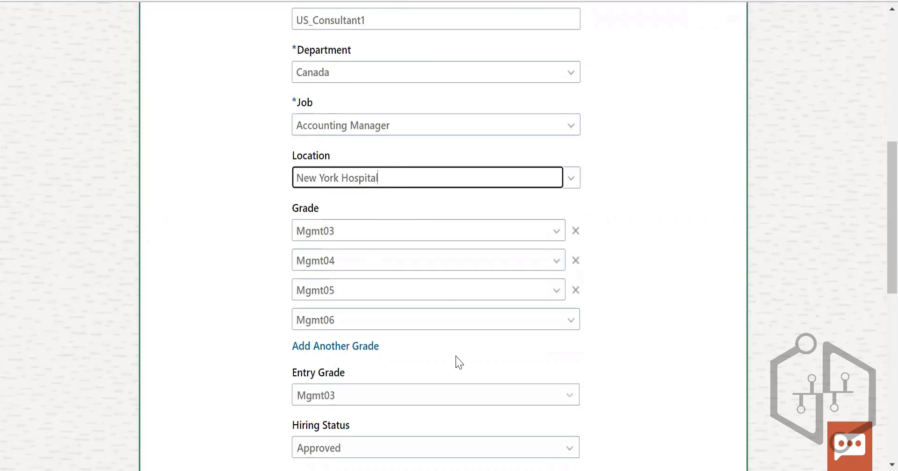
scroll(459, 361, down, 3)
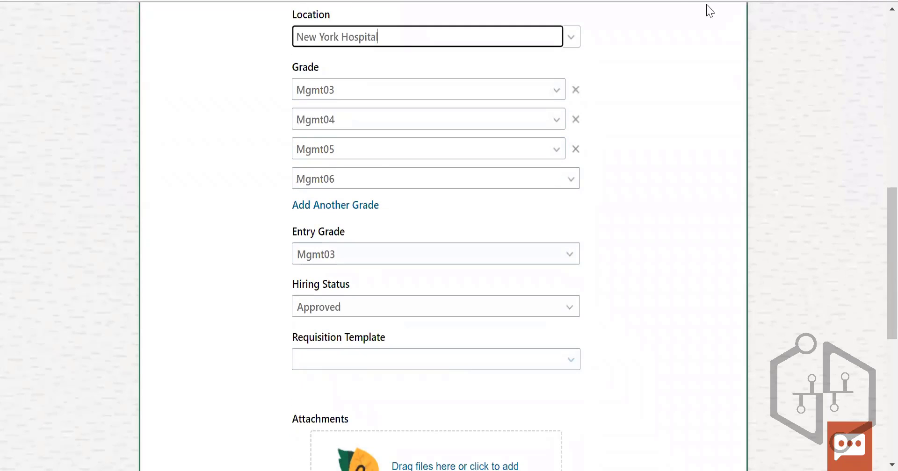
click(575, 149)
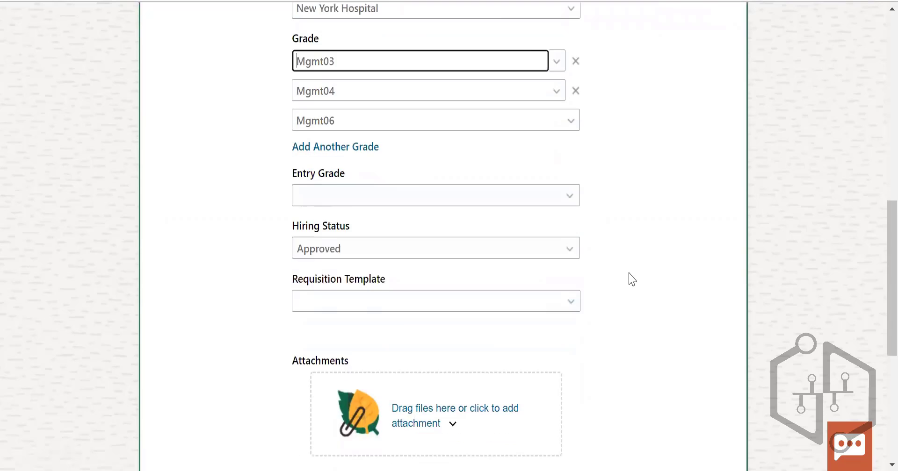
scroll(631, 279, down, 6)
click(440, 252)
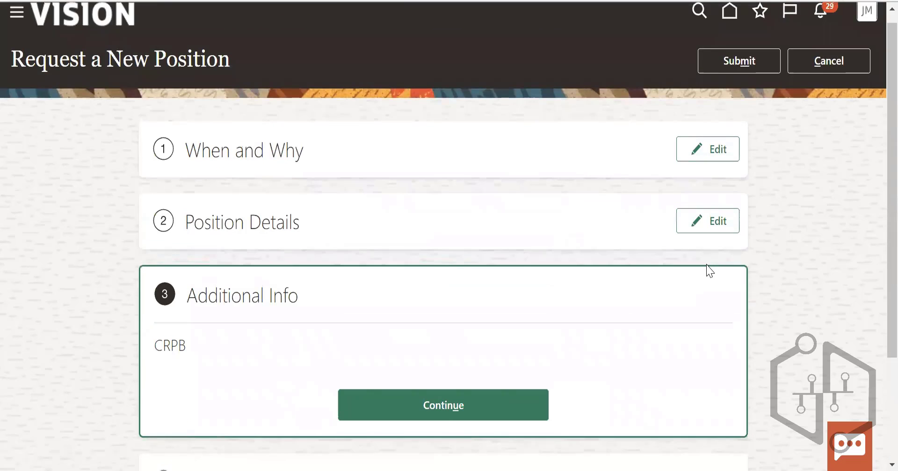
- Continue past the additional info without entries and submit the new position request
click(414, 404)
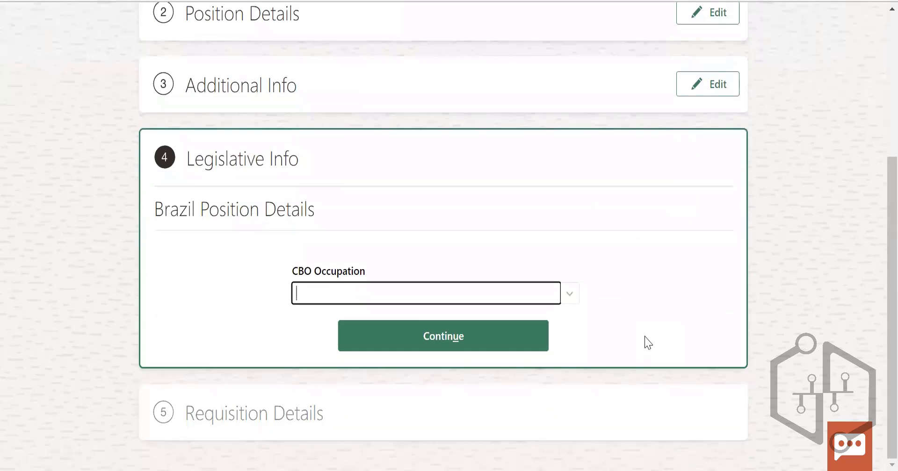
scroll(647, 343, up, 5)
click(738, 73)
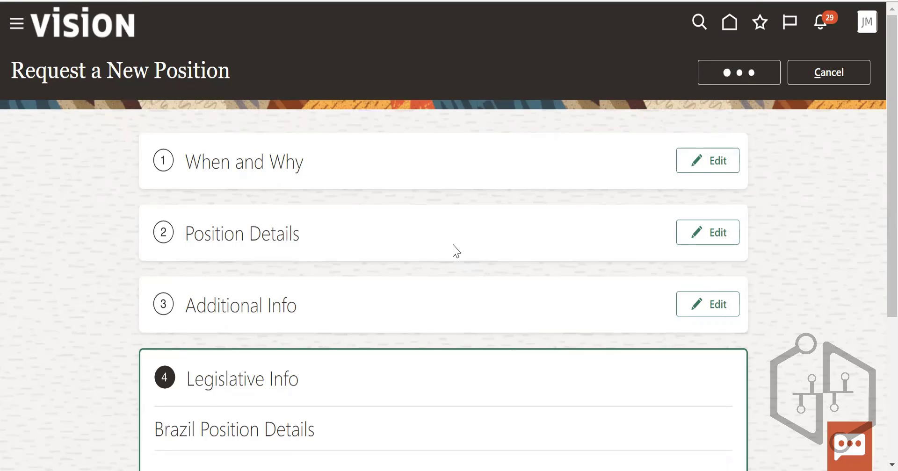
- Open the position change request task and search the positions for US
scroll(495, 283, down, 3)
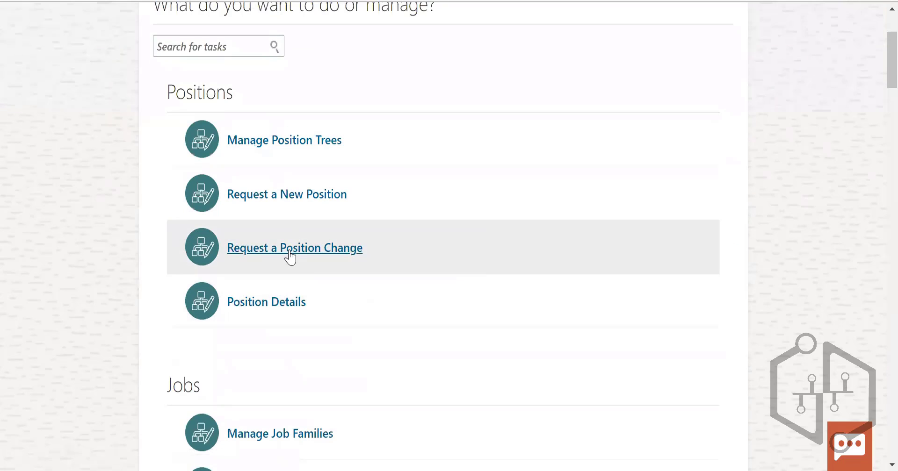
click(290, 256)
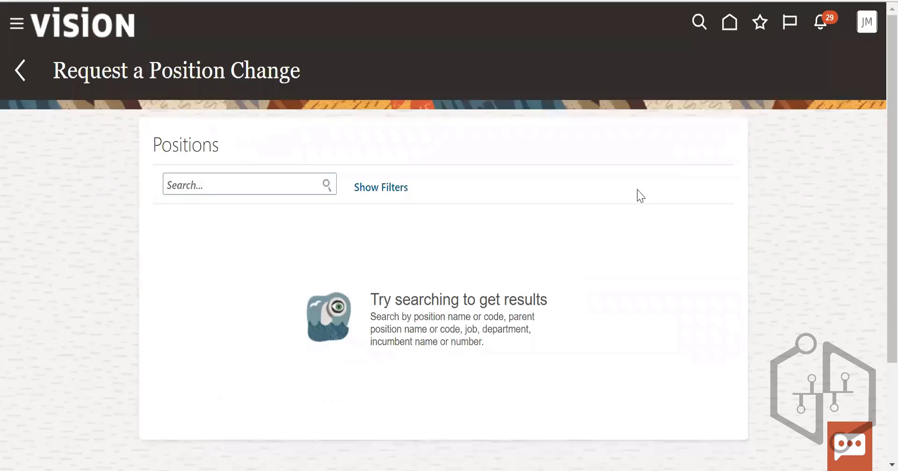
click(196, 190)
text(US)
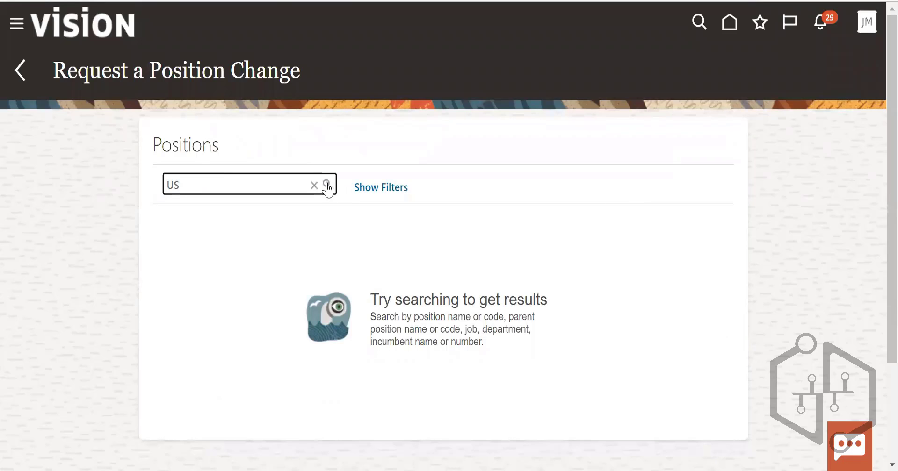
click(327, 185)
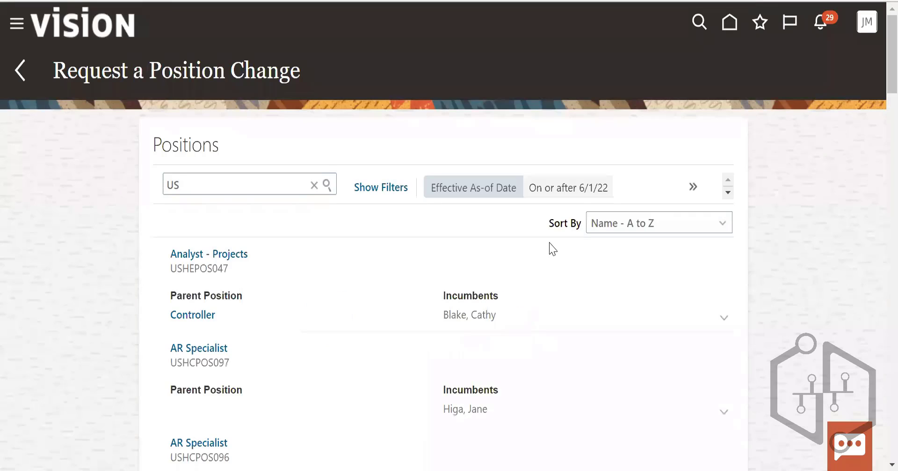
- Refine the position search to US_% and look through the listed positions
click(214, 180)
text(_%)
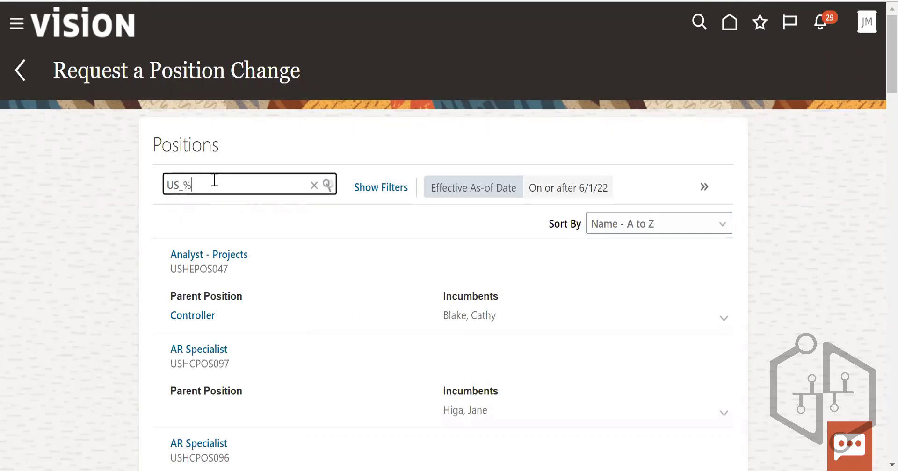
key(Return)
scroll(411, 318, down, 5)
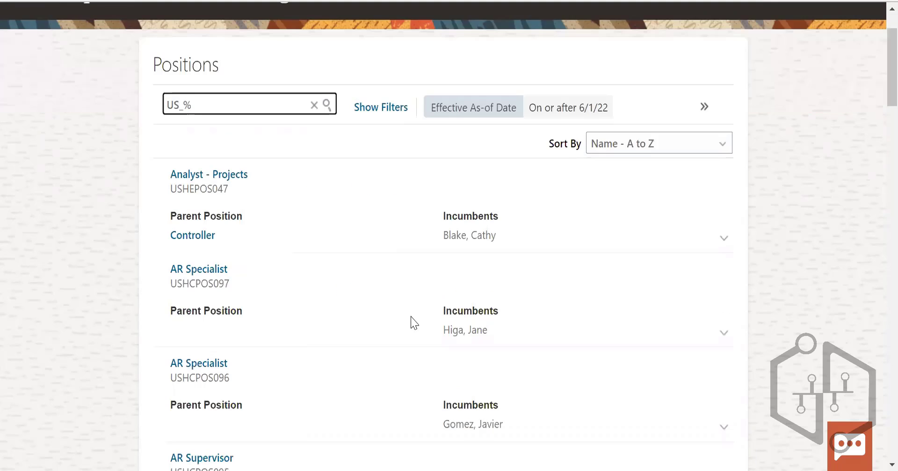
scroll(412, 319, up, 5)
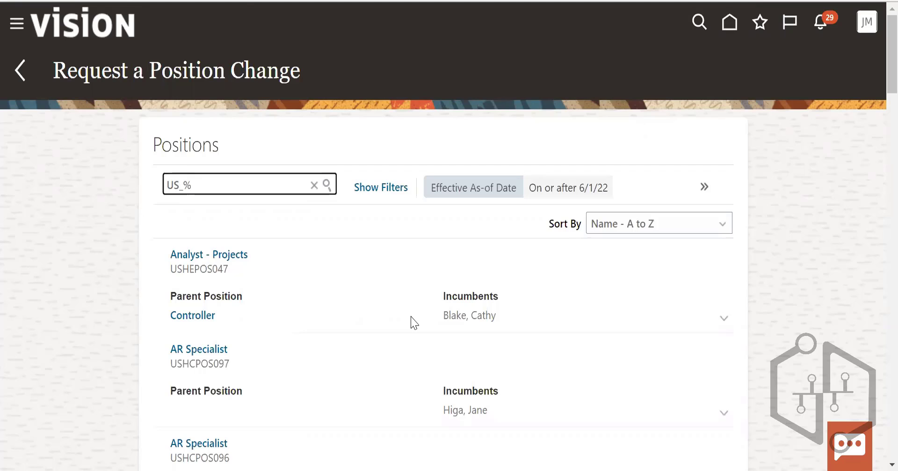
- Look through the listed positions, search for US%con% and open the Analyst - Projects position for a change request
scroll(411, 323, down, 20)
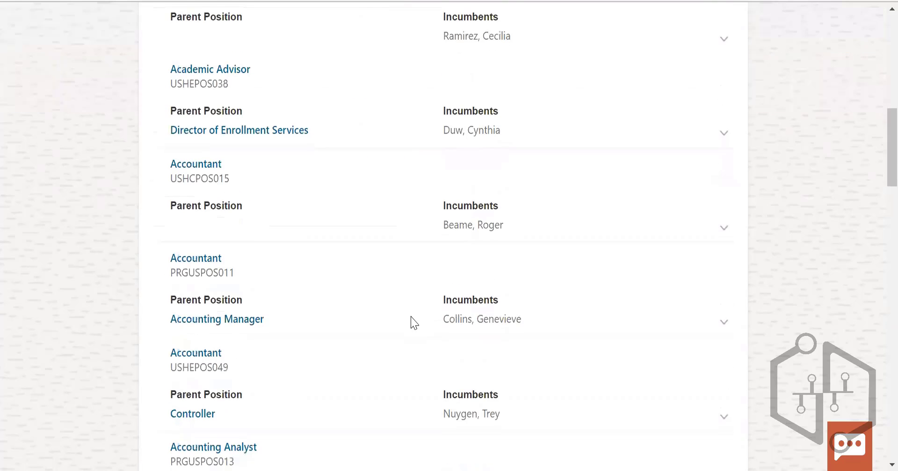
scroll(412, 322, down, 3)
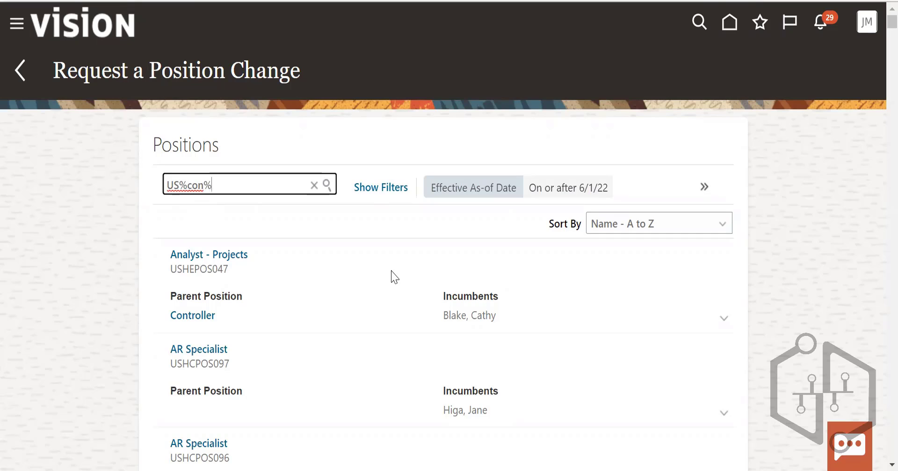
click(187, 256)
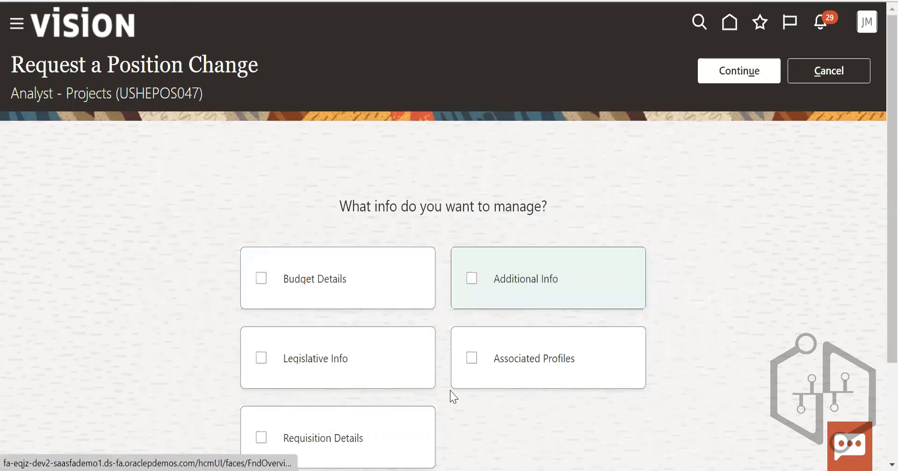
- Choose Budget Details and Legislative Info as the information to manage and continue to the change request
click(318, 278)
scroll(547, 157, down, 2)
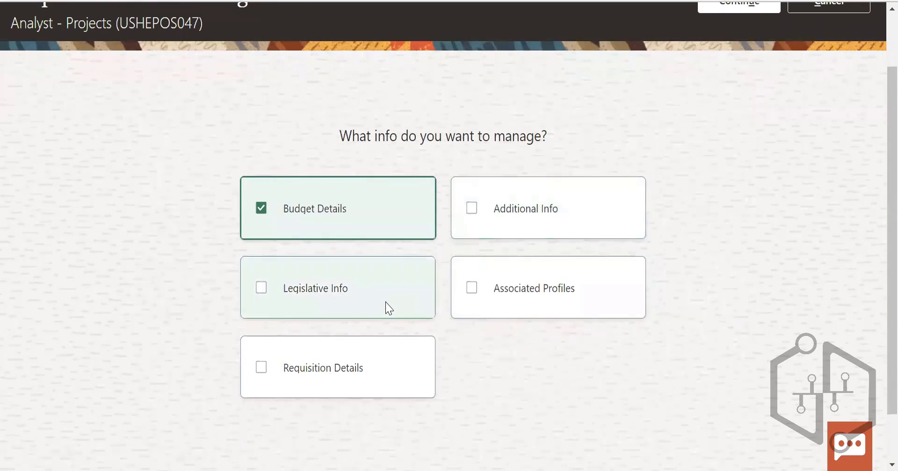
click(341, 308)
scroll(758, 126, up, 2)
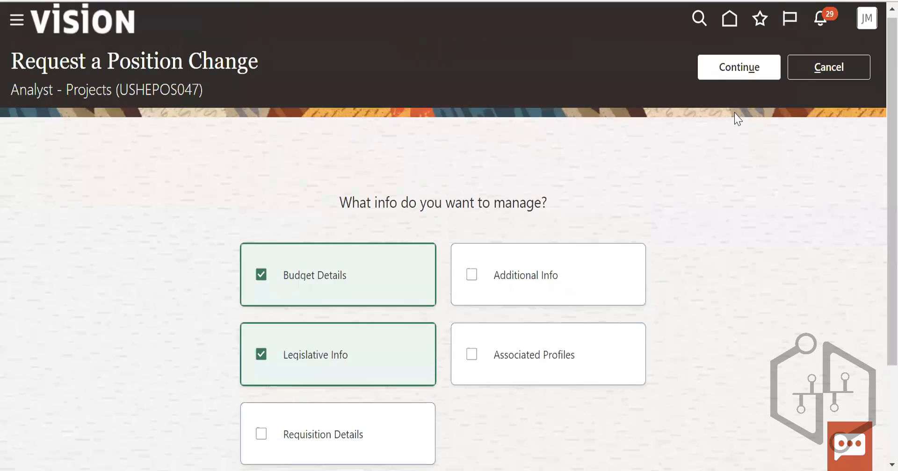
click(738, 67)
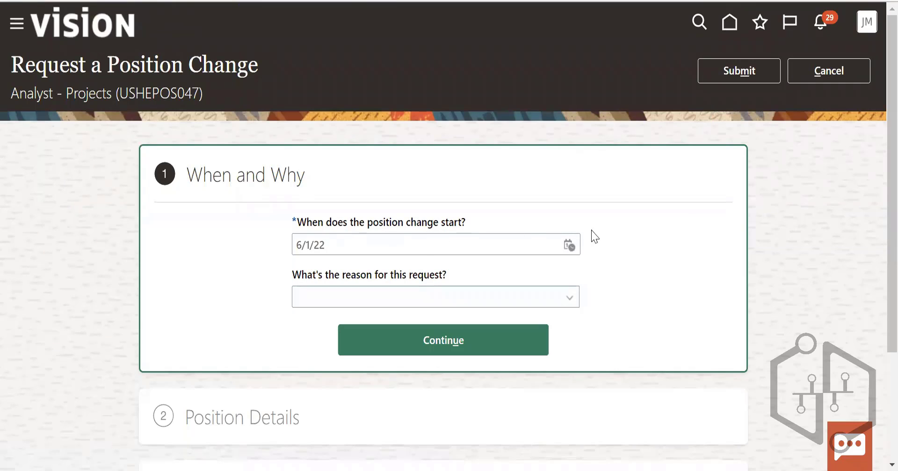
- Set the position change start date to 7/1/22 with Promotion as the reason and continue to the position details
click(568, 245)
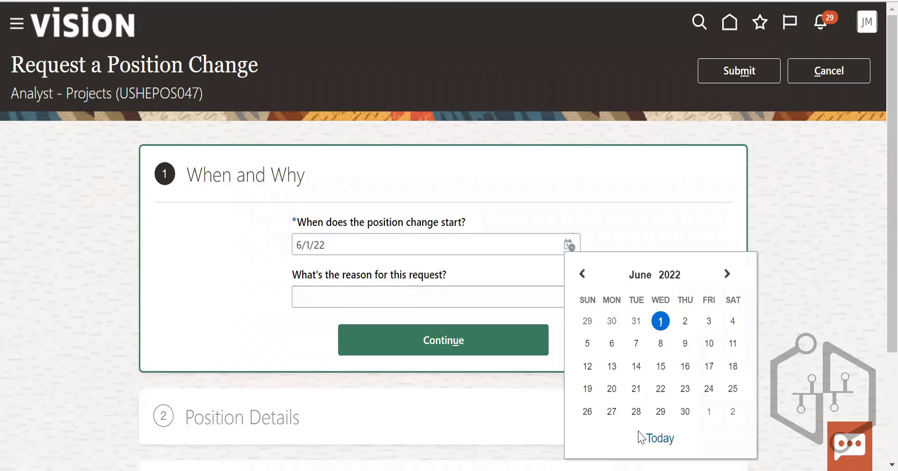
click(708, 413)
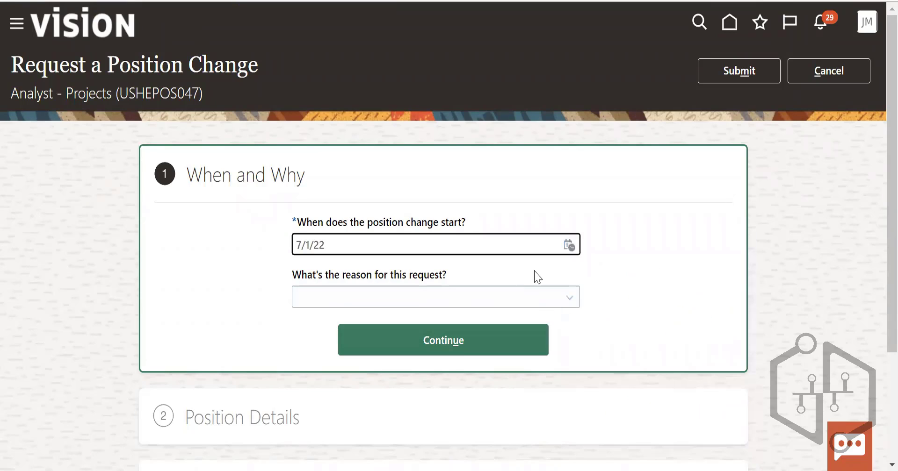
click(500, 308)
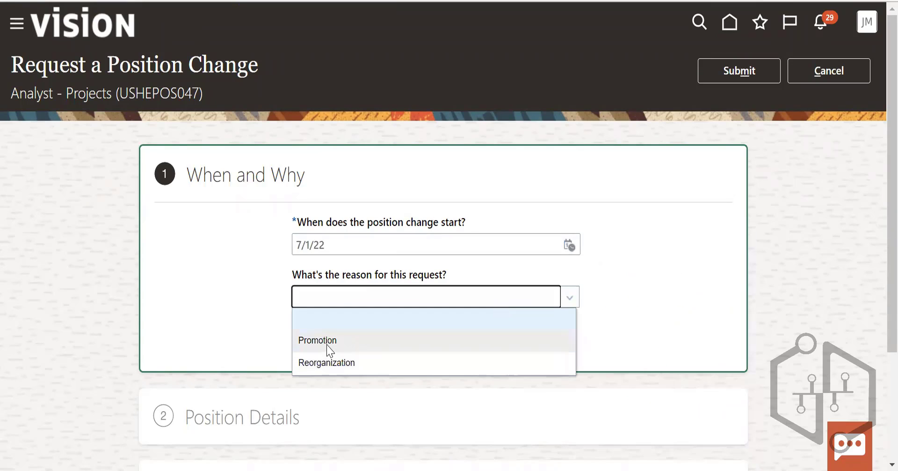
click(331, 346)
click(493, 338)
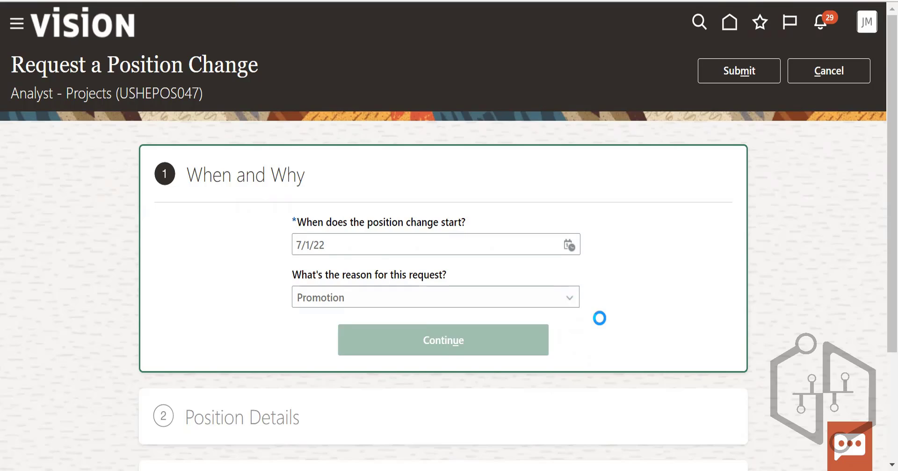
- Set the position's department to Americas Divisional and its job to Accounting Clerk, and continue to the budget details
scroll(603, 325, down, 3)
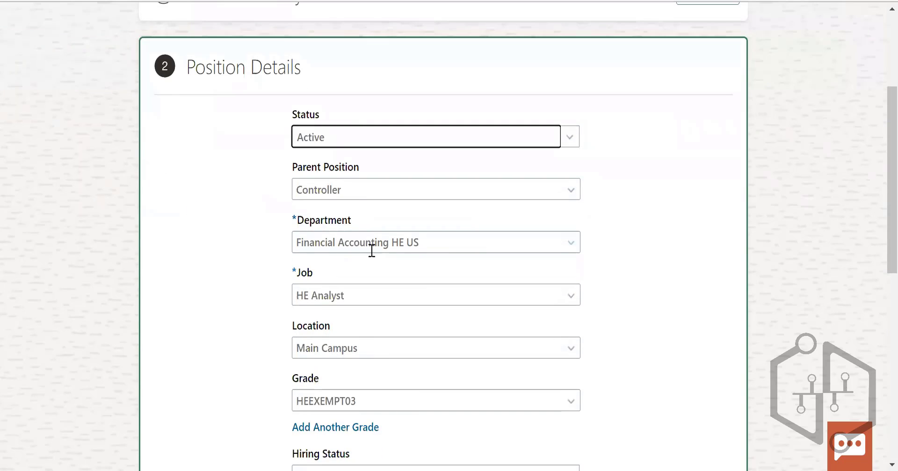
click(443, 247)
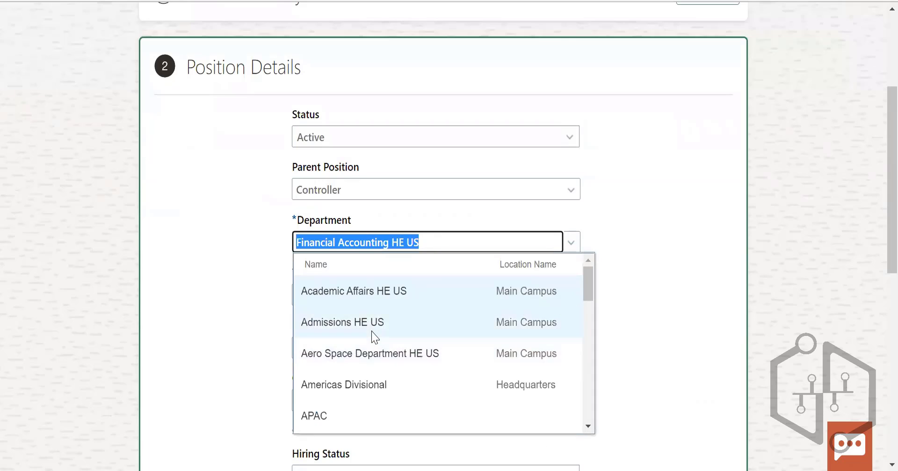
click(367, 385)
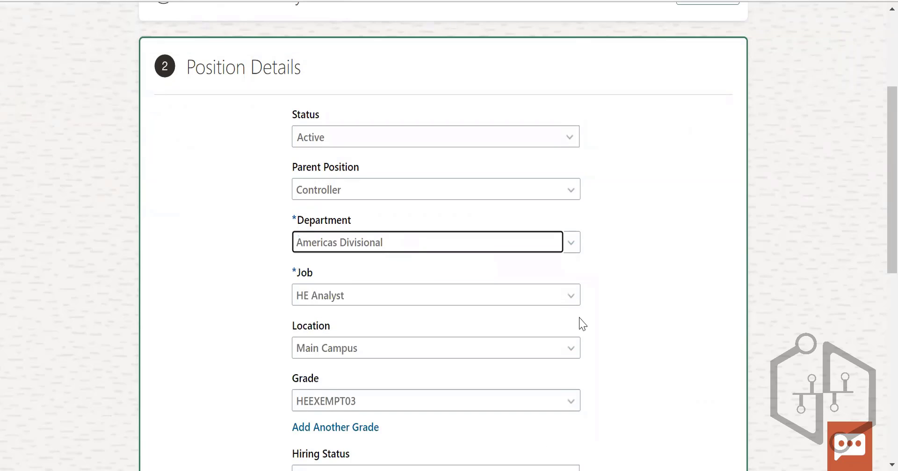
click(570, 296)
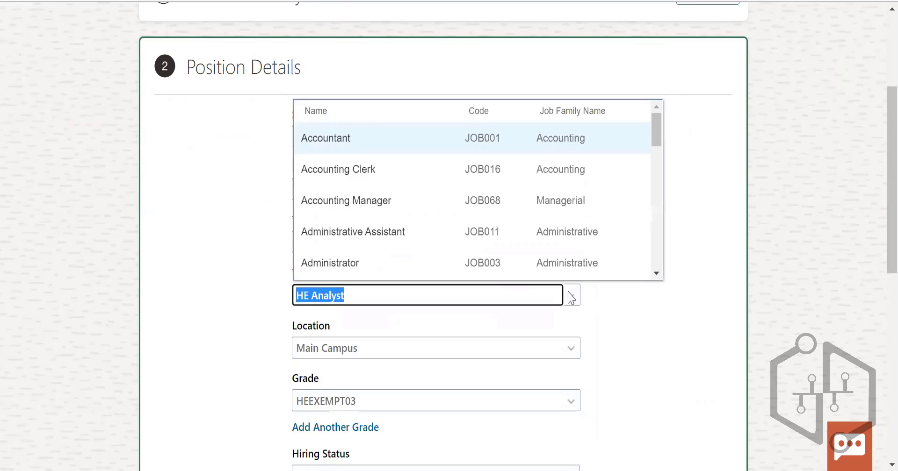
click(392, 174)
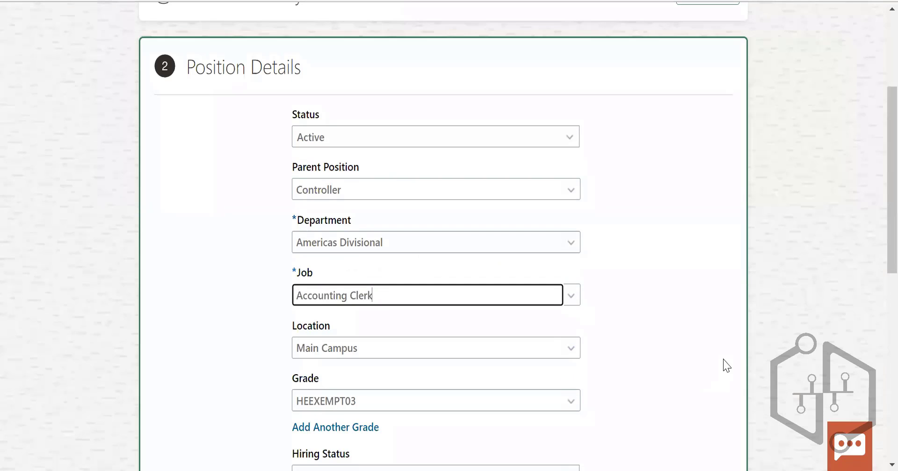
scroll(726, 366, down, 2)
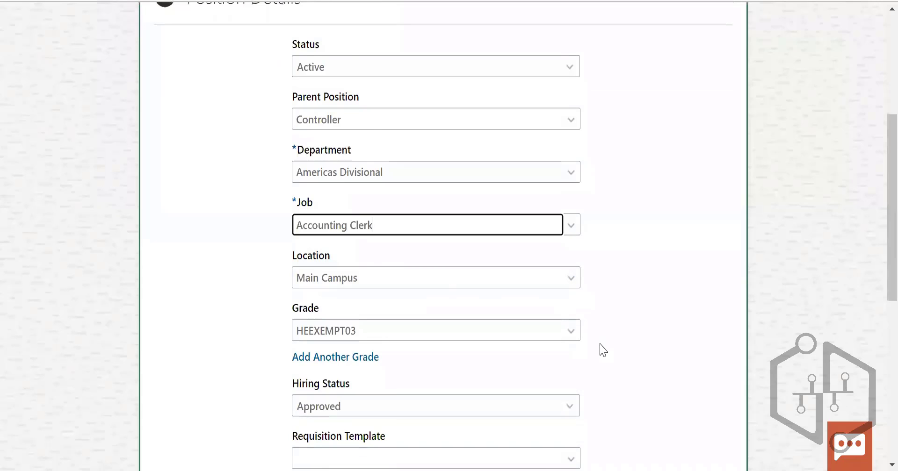
scroll(602, 350, down, 10)
click(440, 265)
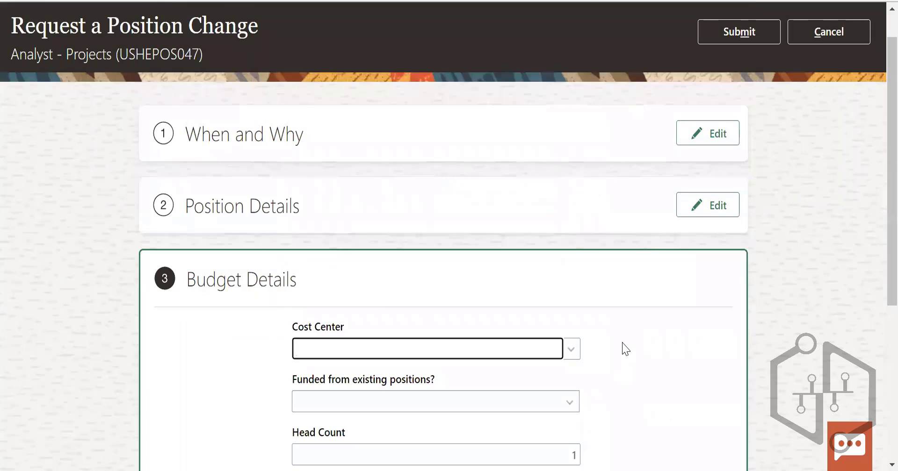
- Set Funded from existing positions to No, leave the cost center empty, and continue to the legislative info
scroll(622, 343, down, 2)
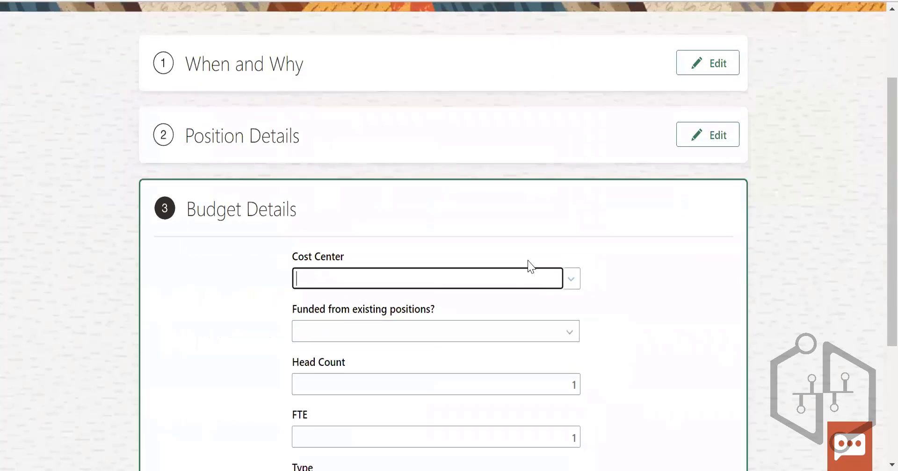
click(570, 280)
click(732, 279)
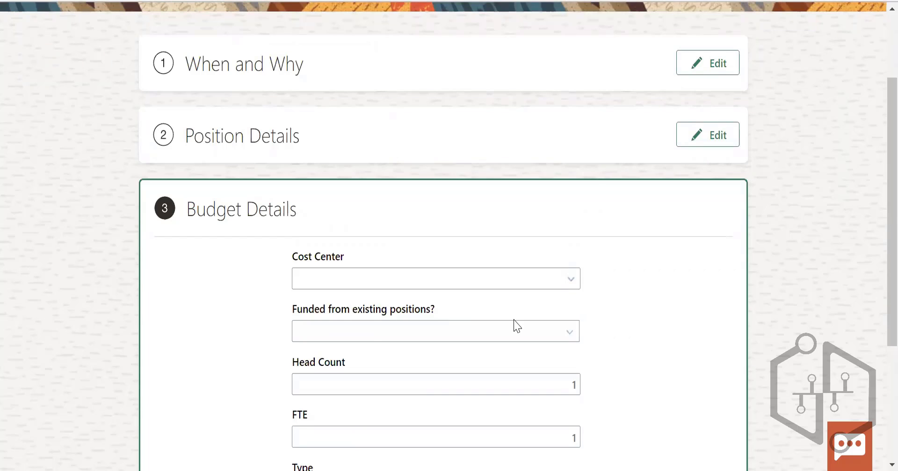
click(564, 337)
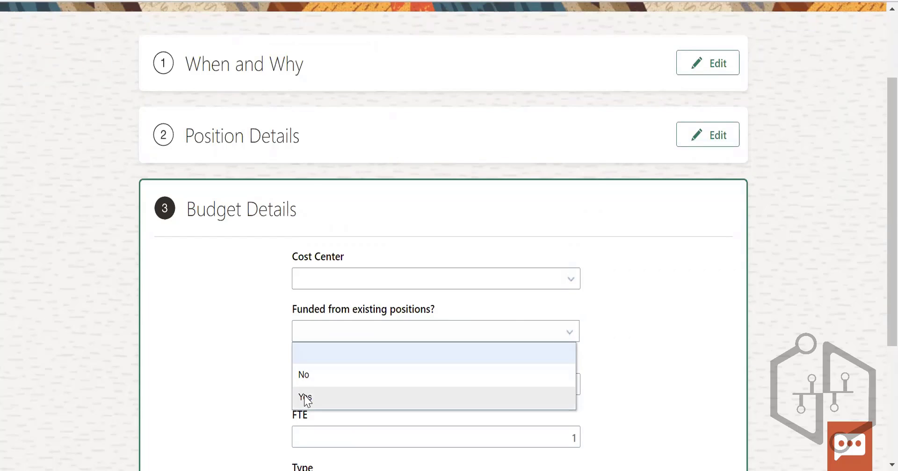
click(304, 374)
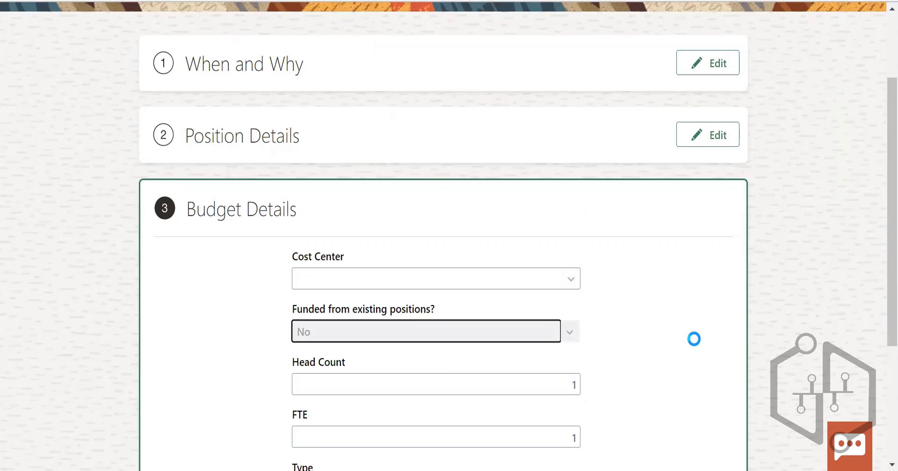
scroll(696, 344, down, 4)
click(457, 336)
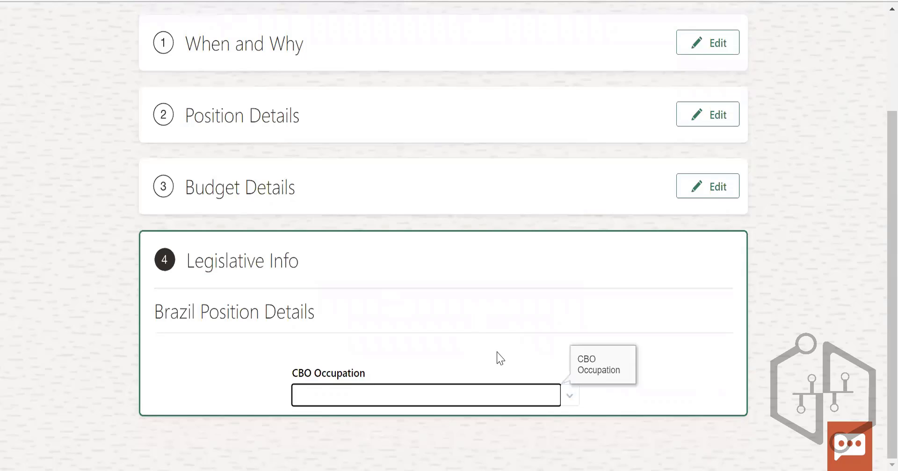
- Reopen the completed sections of the change request to review the position details and budget details
click(707, 186)
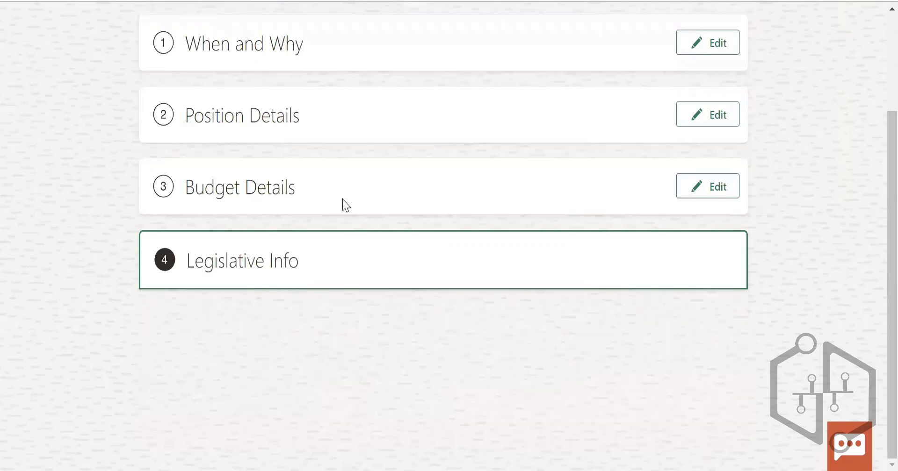
scroll(547, 333, down, 10)
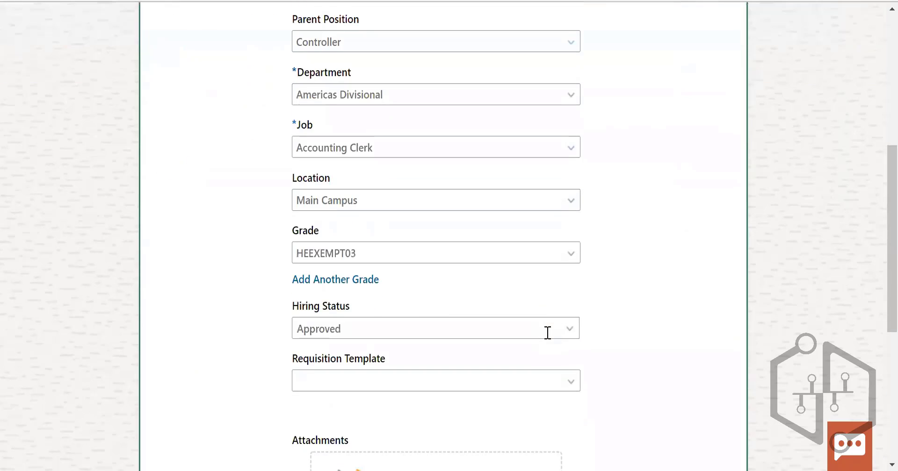
scroll(546, 333, down, 1)
click(515, 334)
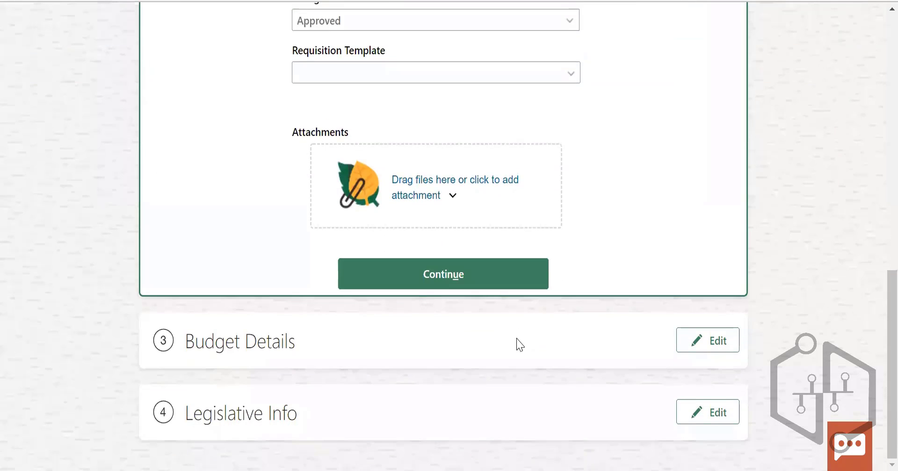
scroll(518, 340, down, 5)
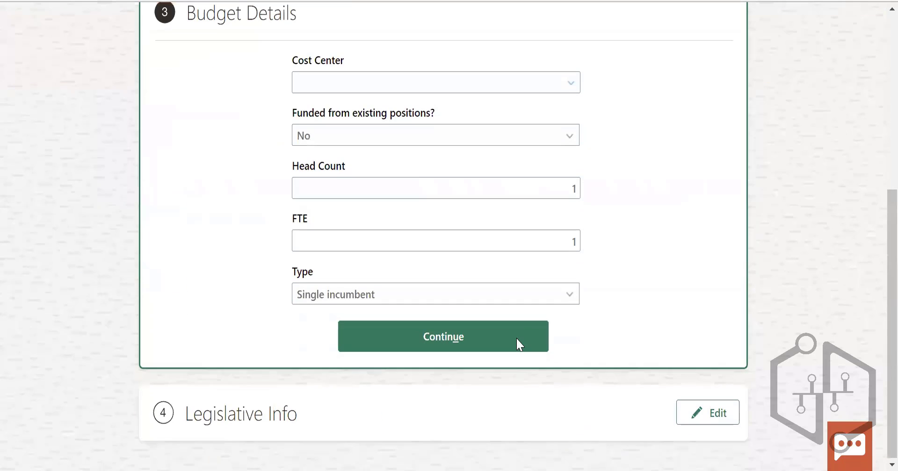
- Examine the available position types in the budget details without selecting a different one
click(357, 294)
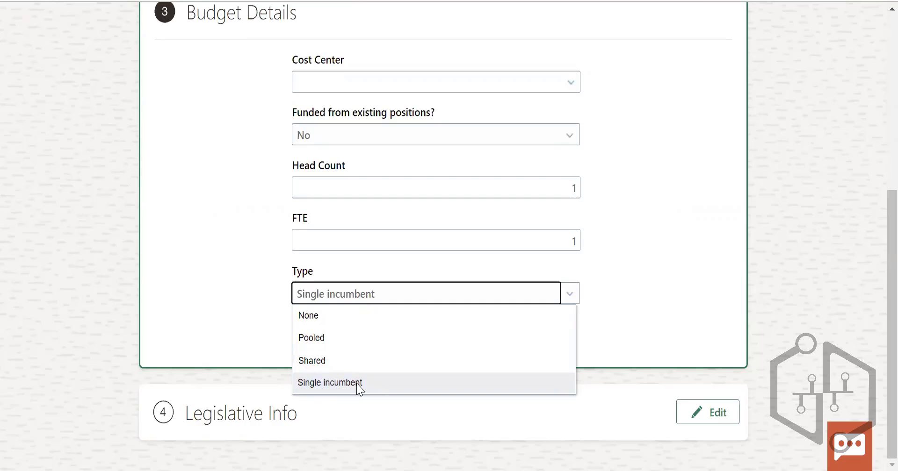
click(673, 299)
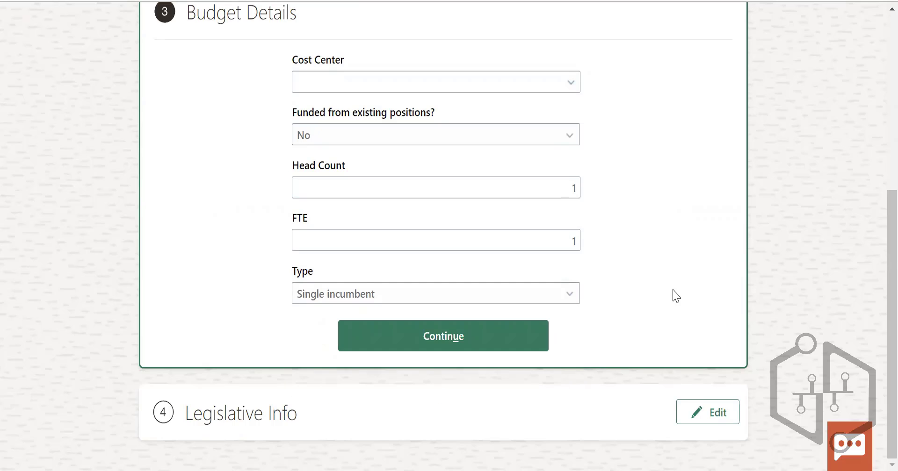
scroll(675, 295, up, 6)
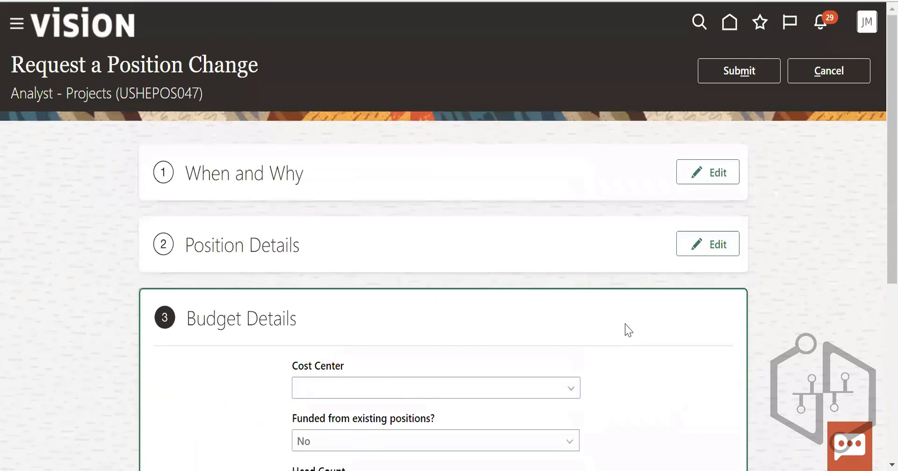
scroll(628, 329, down, 4)
scroll(628, 329, down, 2)
click(448, 300)
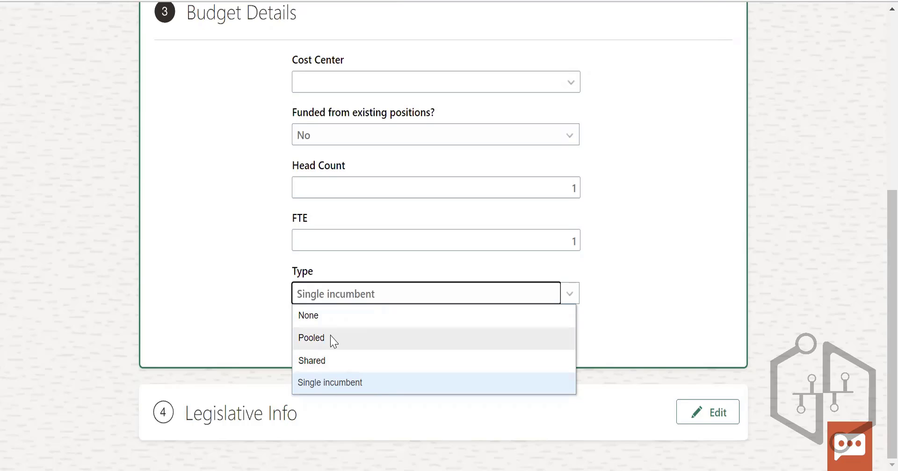
click(706, 258)
- Submit the change request for the Analyst - Projects position
scroll(708, 259, up, 7)
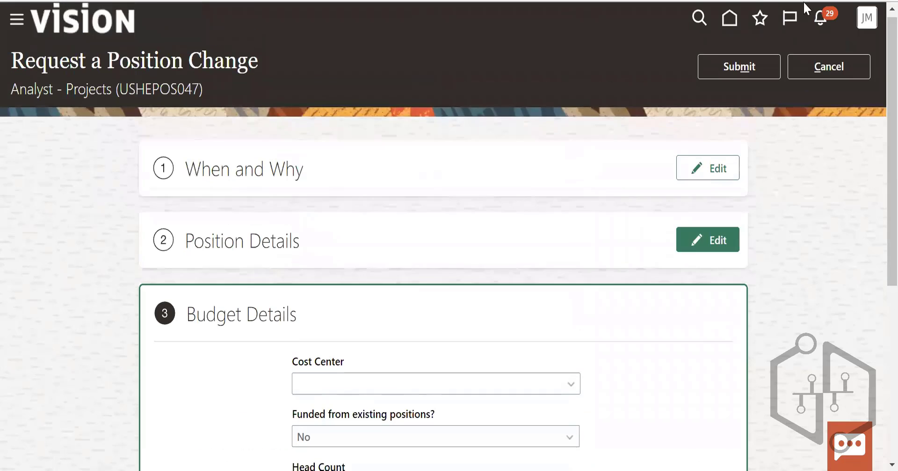
click(732, 66)
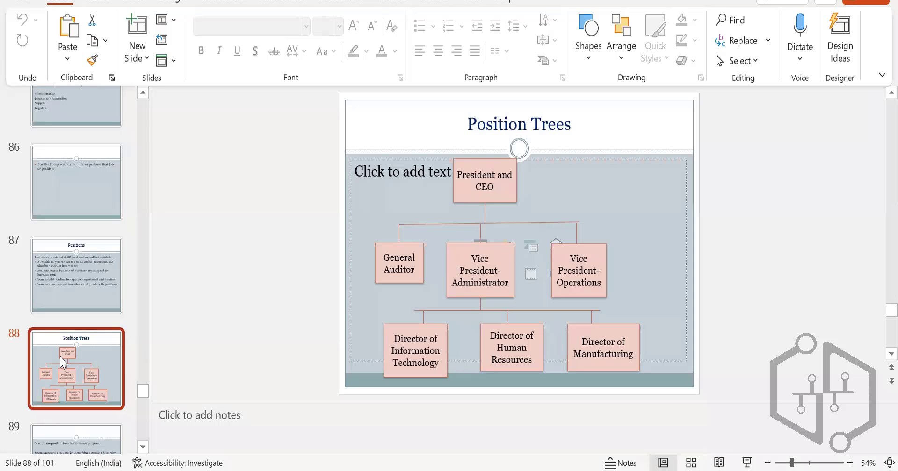
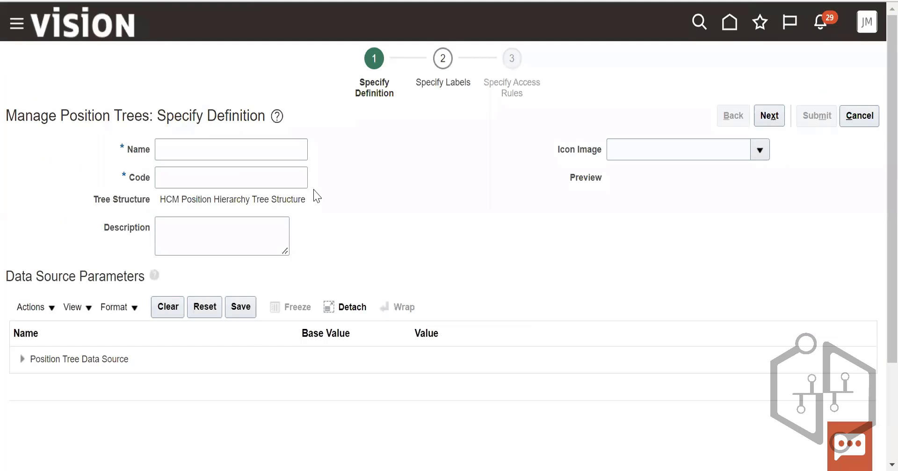
- Cancel the blank new position tree, open the existing tree POS100 and advance from its definition to its labels
click(846, 117)
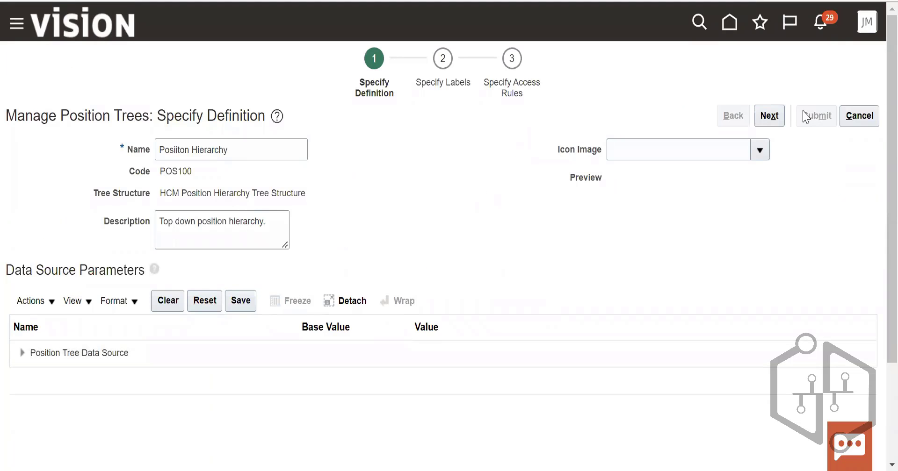
click(767, 117)
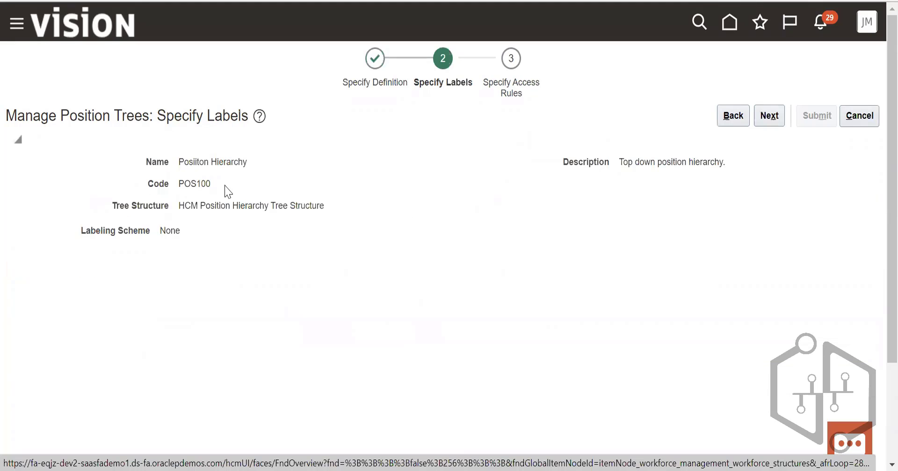
- Advance the existing position tree POS100 from its labels to its access rules and submit it
click(769, 117)
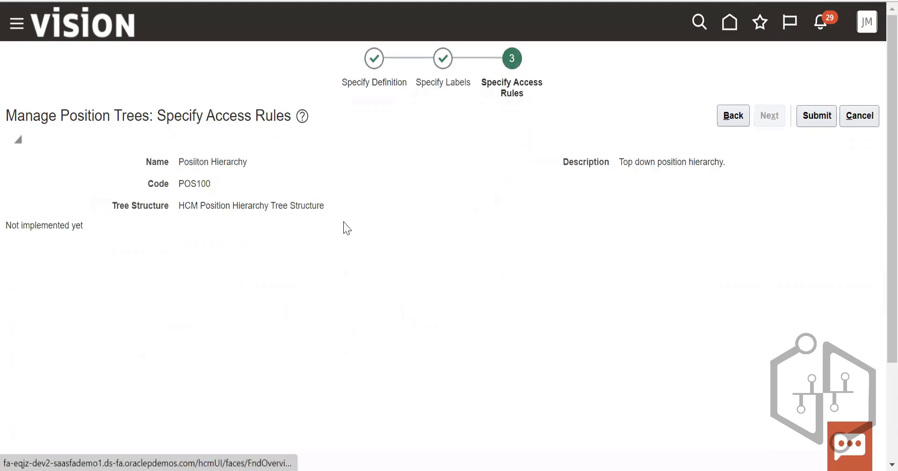
click(816, 117)
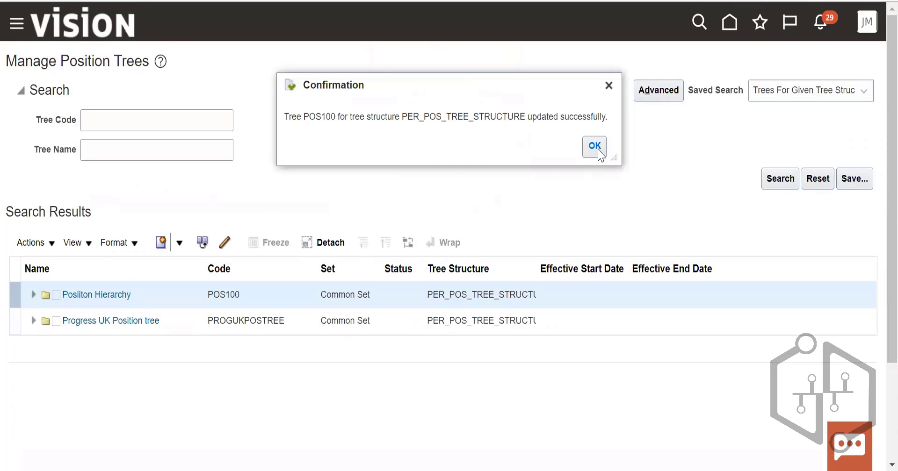
click(594, 148)
- Start a new position tree named US_Position tree with code 001, leaving the icon image empty
click(43, 247)
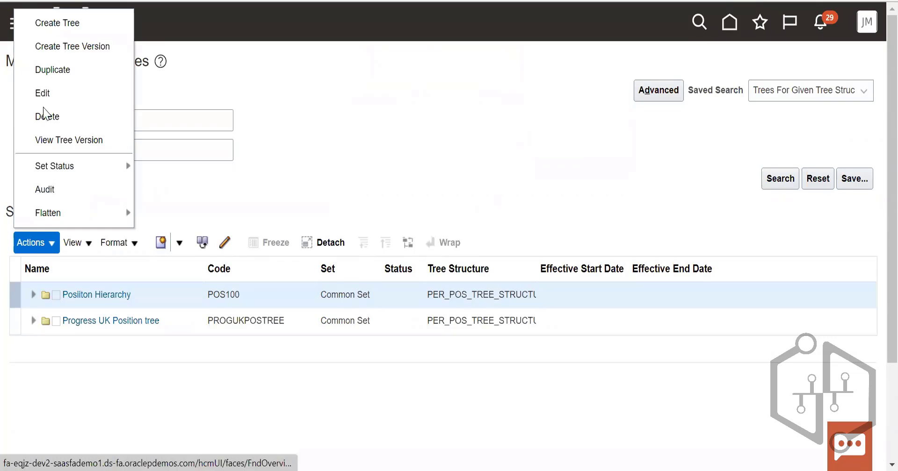
click(52, 22)
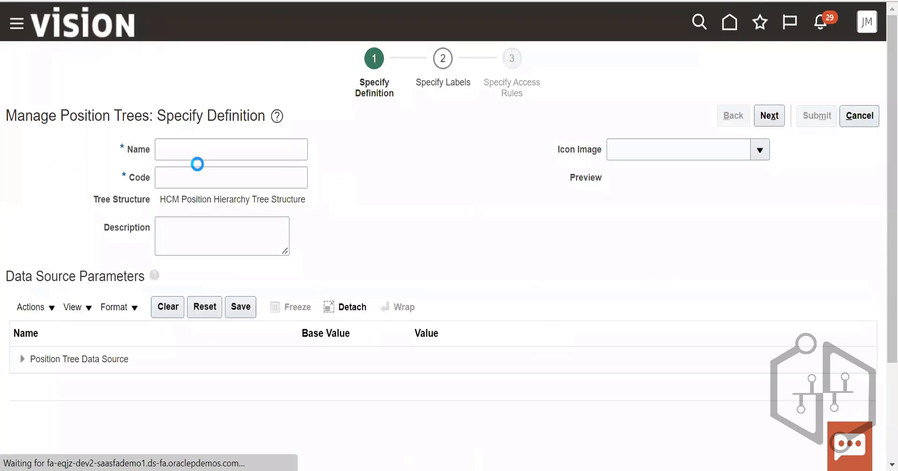
click(189, 144)
text(US_Pos)
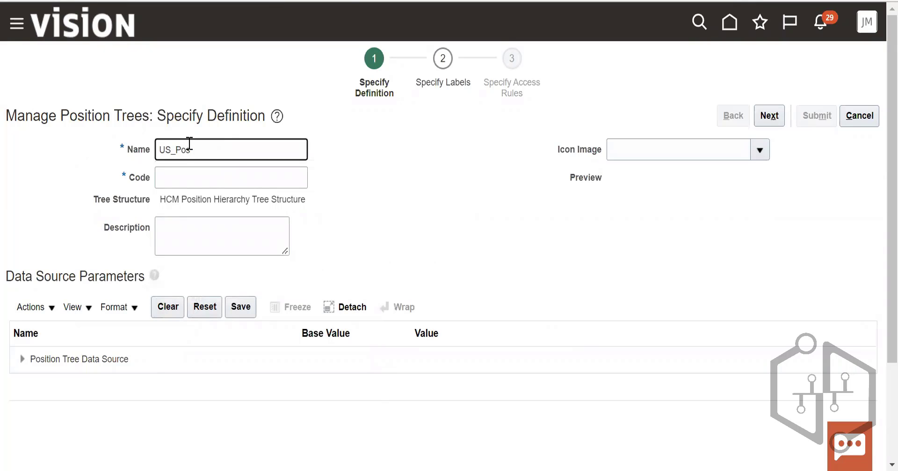
text(ition tree)
click(191, 172)
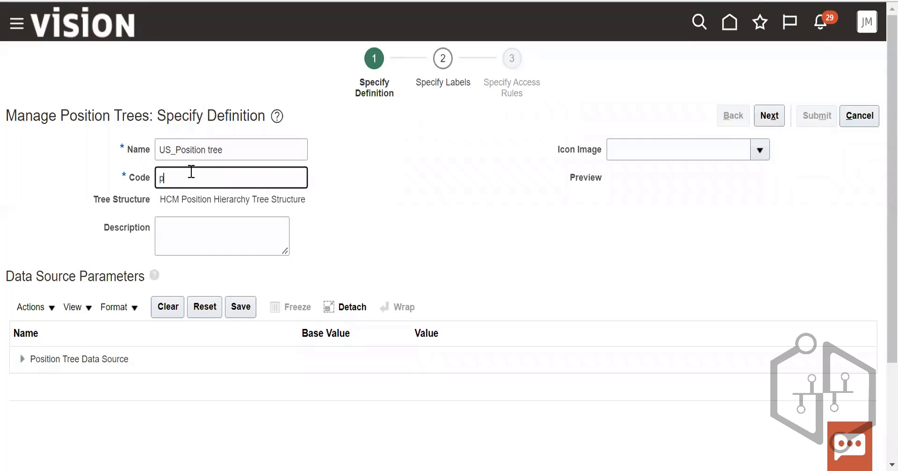
click(400, 240)
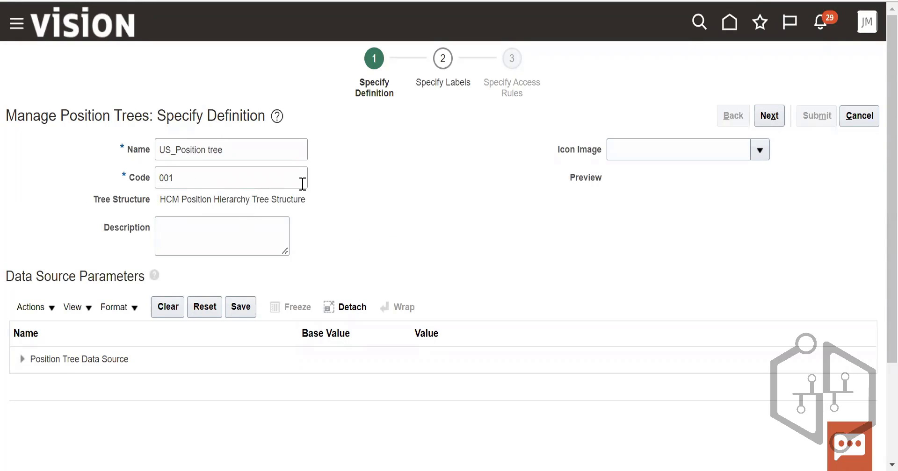
click(754, 153)
click(602, 238)
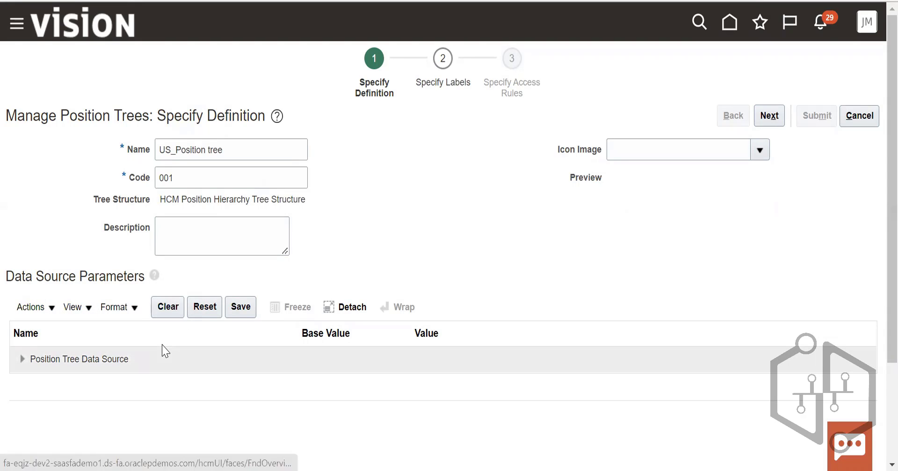
- Advance the new US_Position tree through its labels and access rules and submit it
click(770, 117)
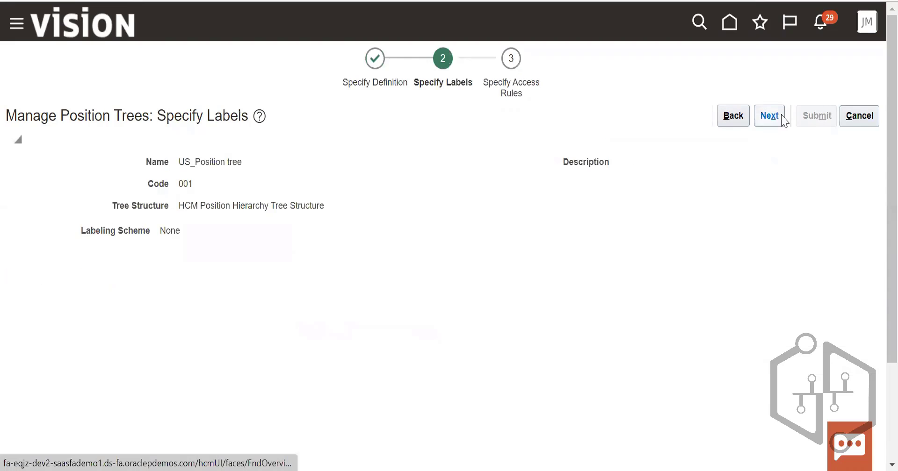
click(780, 117)
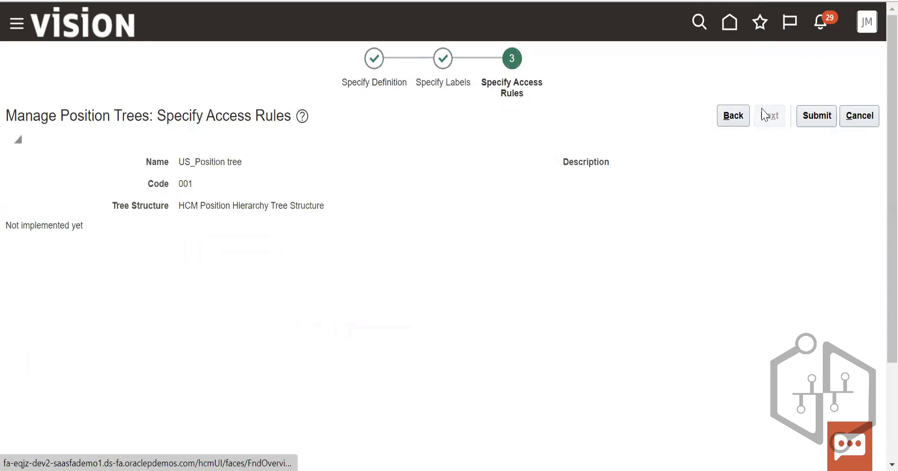
click(807, 118)
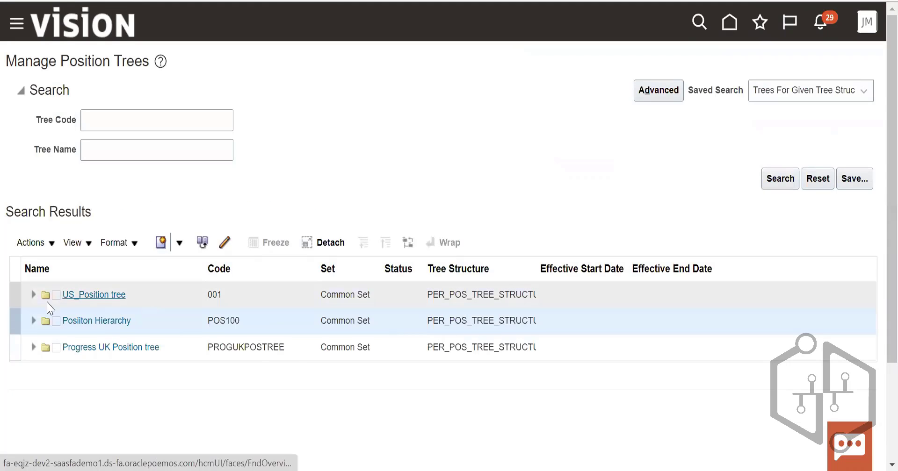
- Expand the POS100 tree, view the definition of its Position Hierarchy version and cancel out of it
click(32, 296)
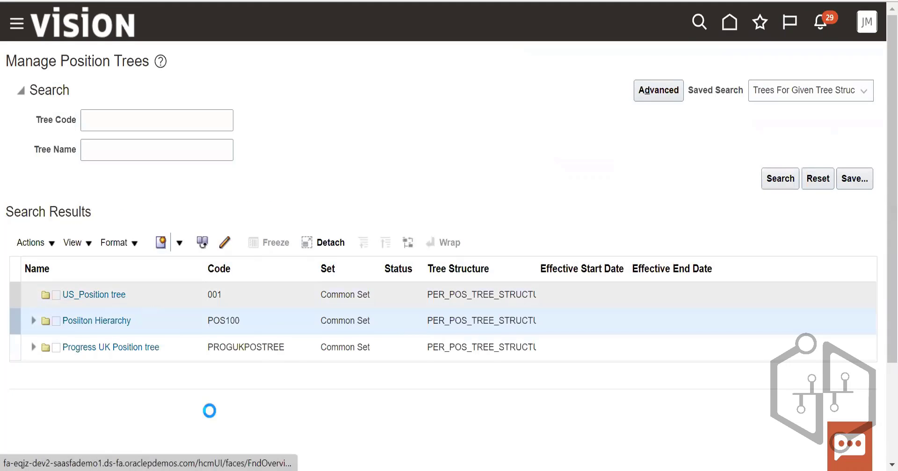
click(33, 319)
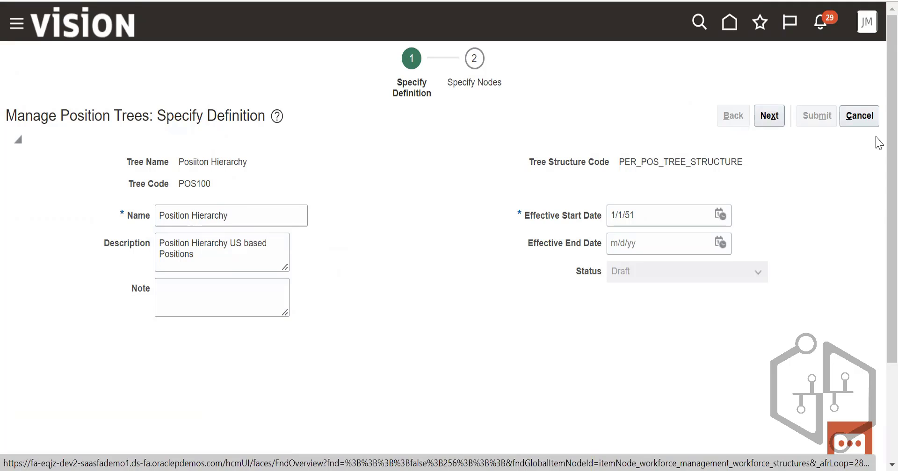
click(859, 116)
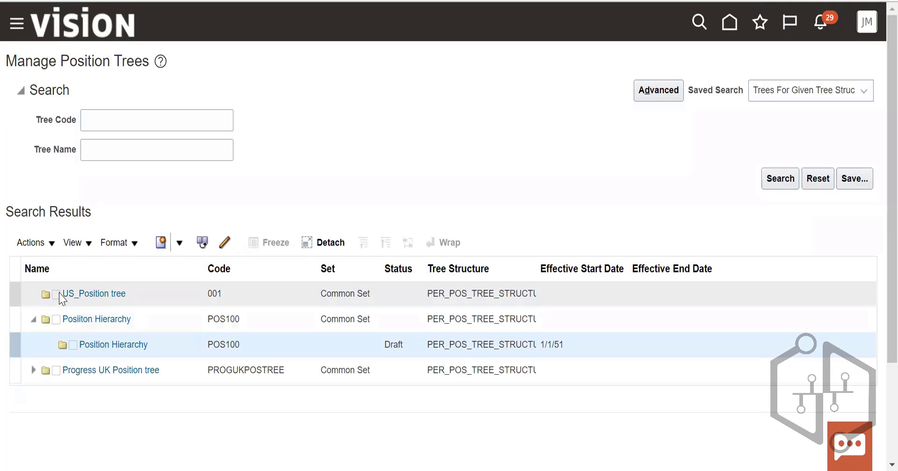
- Open the US_Position tree definition and examine the action and view options for its data source parameters
click(94, 293)
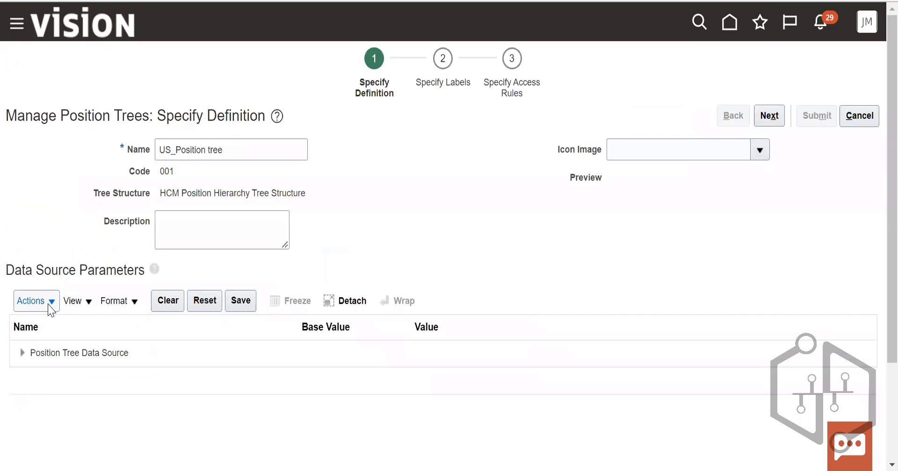
click(51, 304)
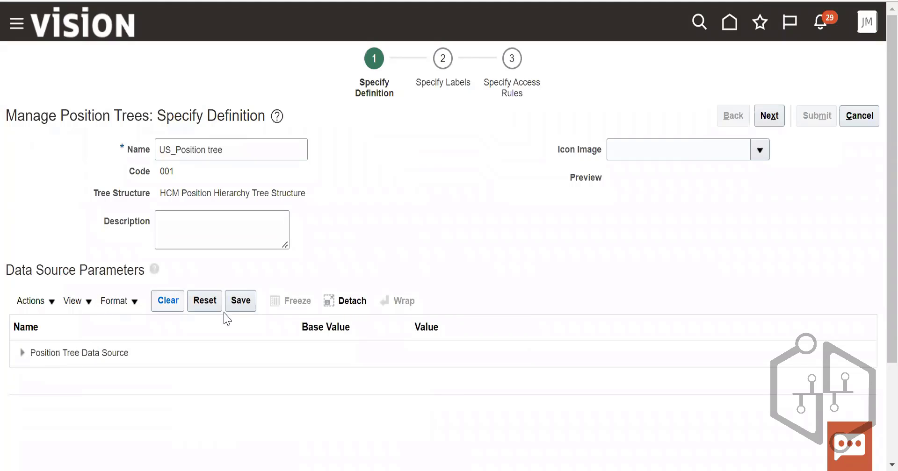
click(54, 305)
click(148, 418)
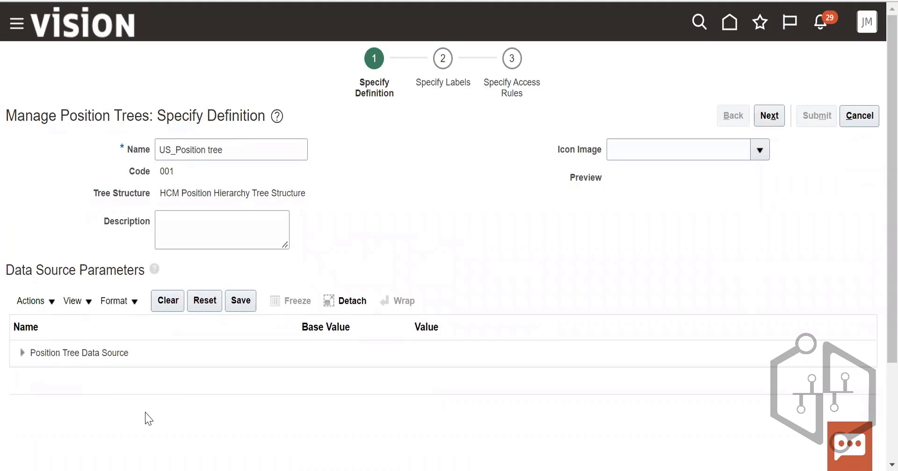
click(74, 302)
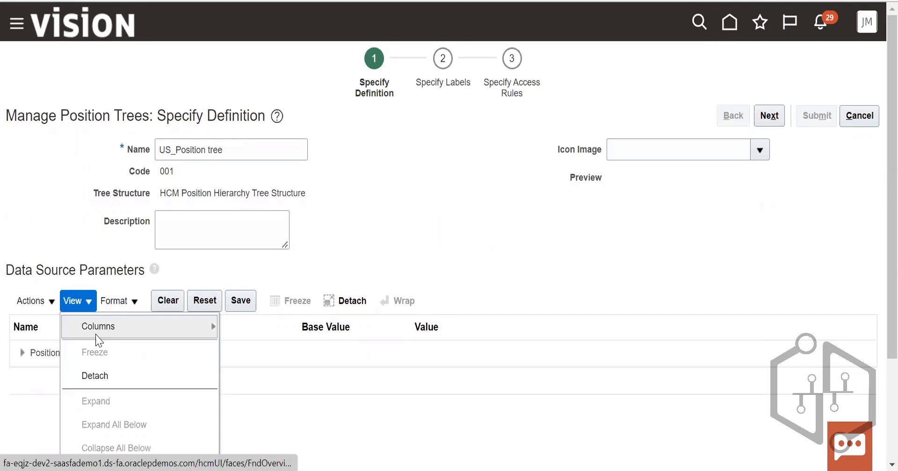
click(401, 421)
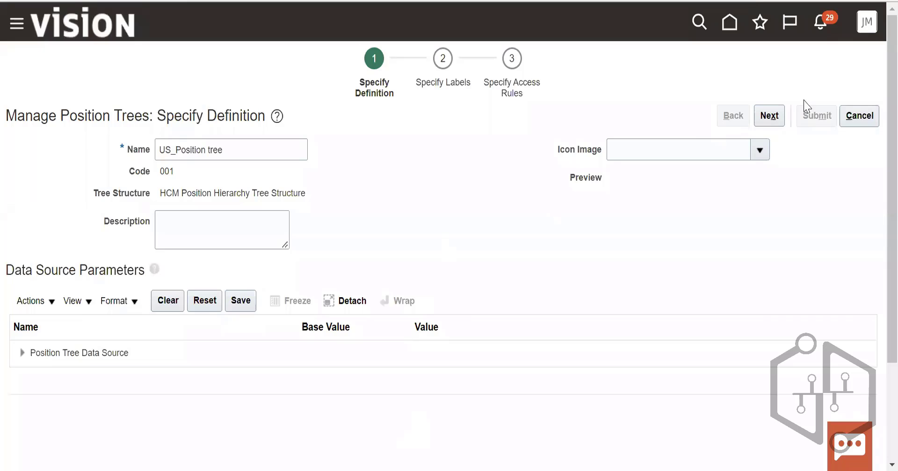
click(31, 301)
click(148, 423)
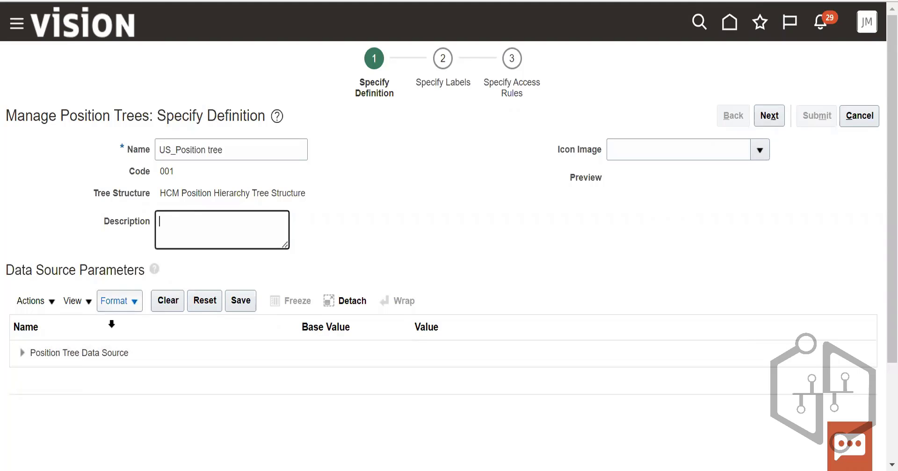
click(72, 301)
click(34, 308)
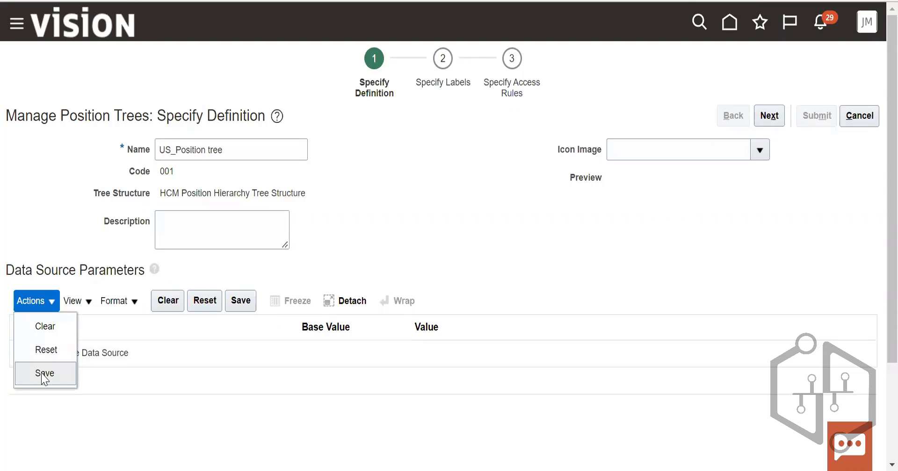
click(165, 393)
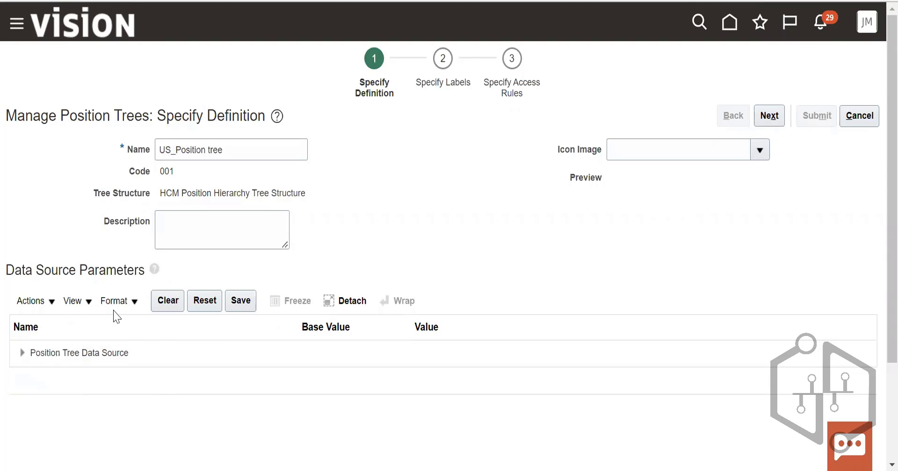
click(88, 302)
click(39, 306)
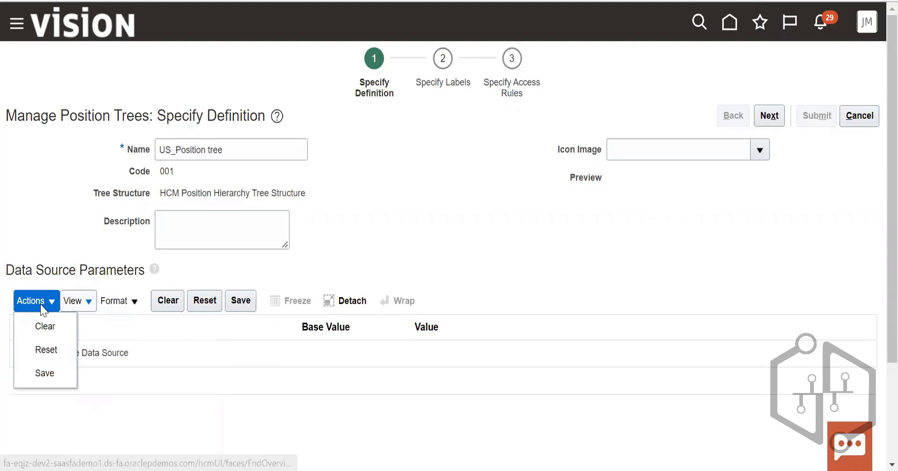
click(155, 407)
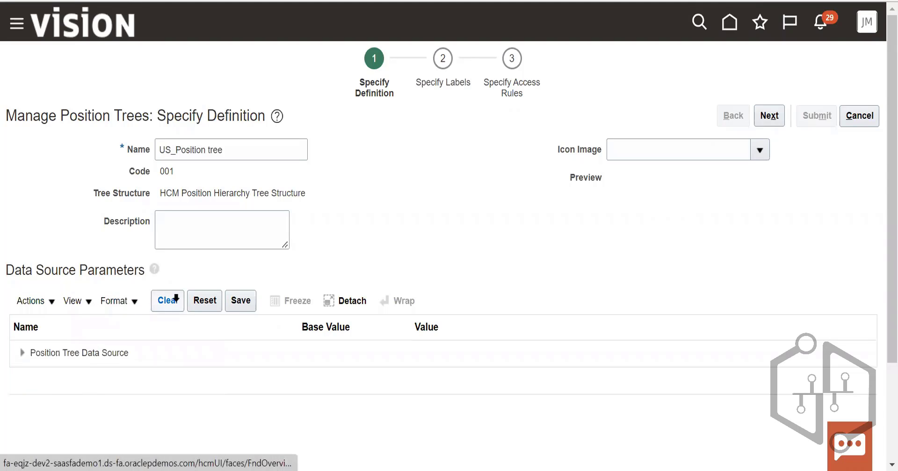
click(35, 304)
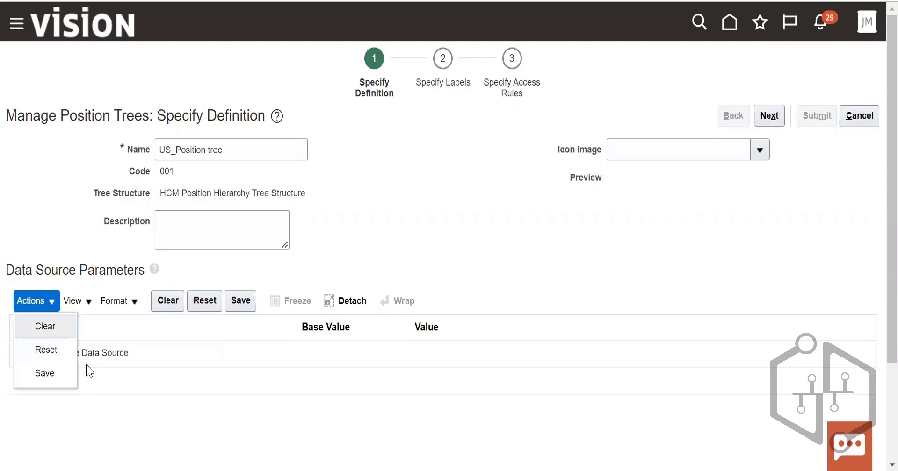
click(242, 355)
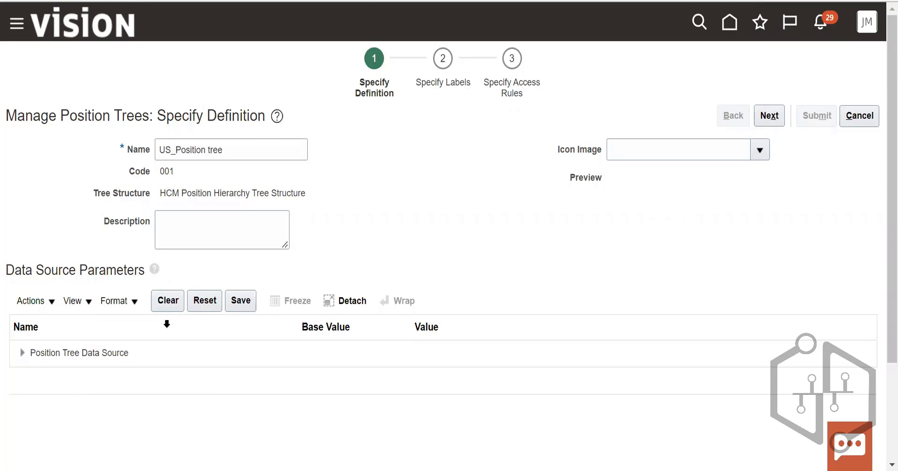
scroll(224, 290, down, 3)
click(49, 230)
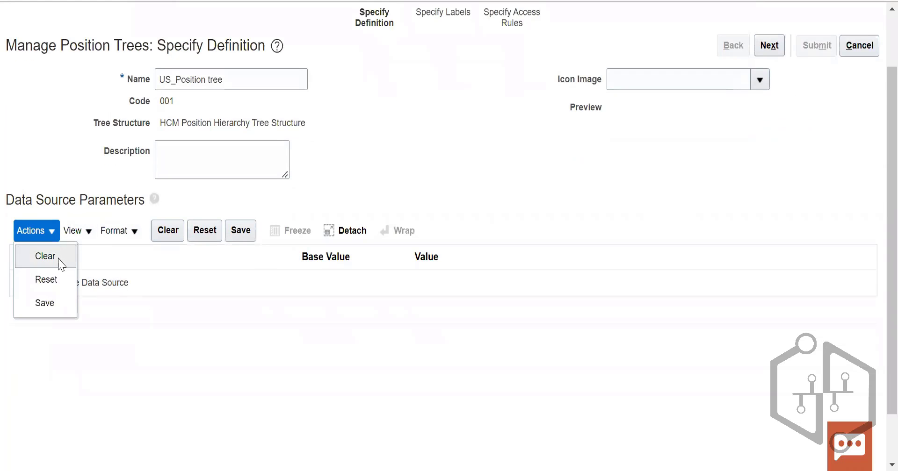
click(212, 326)
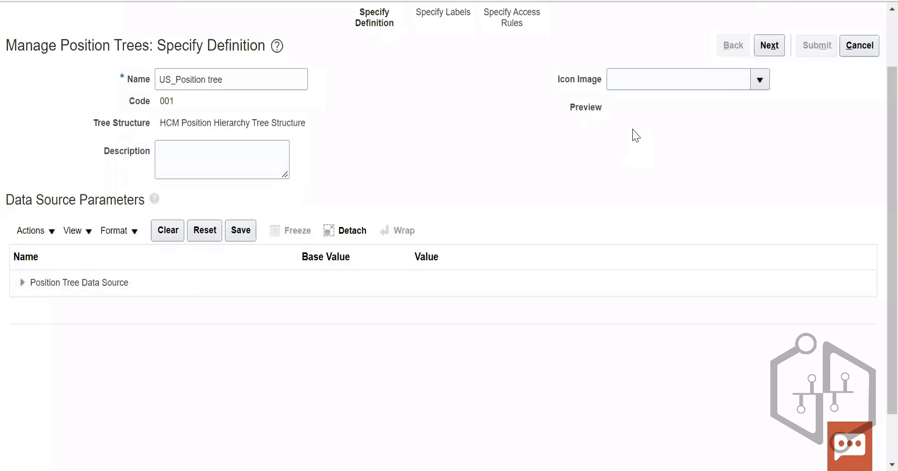
- Advance the US_Position tree from its definition through labels and access rules and resubmit it without changes
click(774, 43)
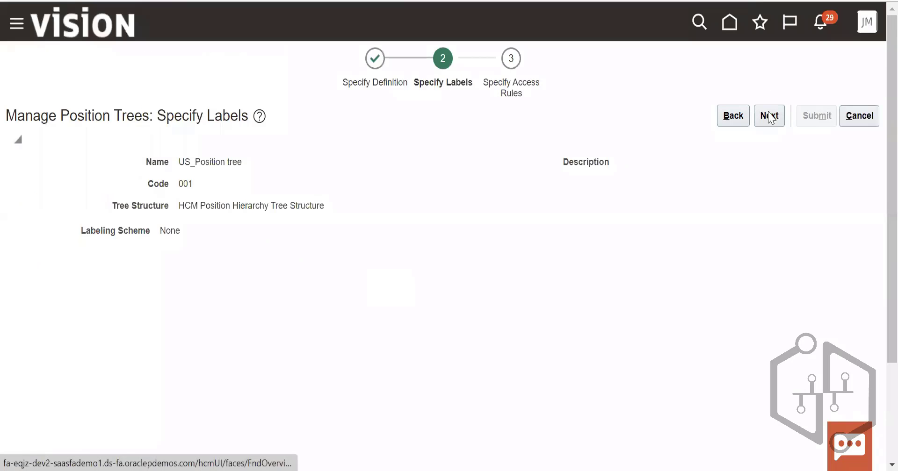
click(769, 116)
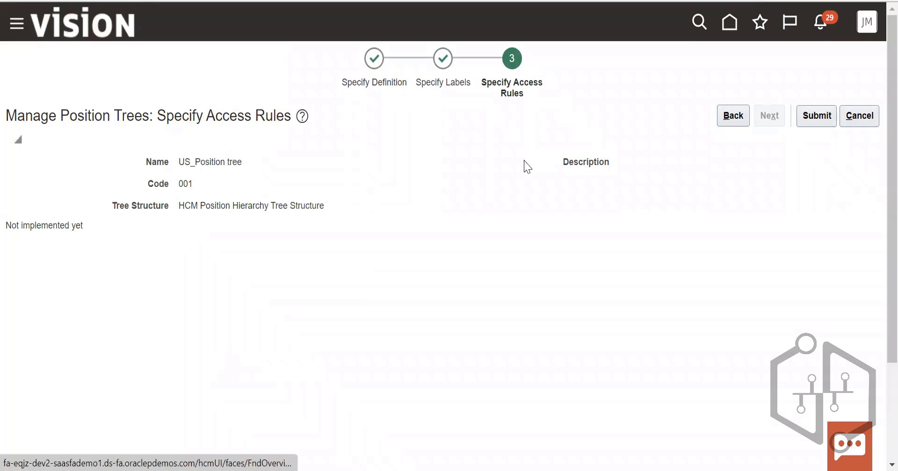
click(816, 116)
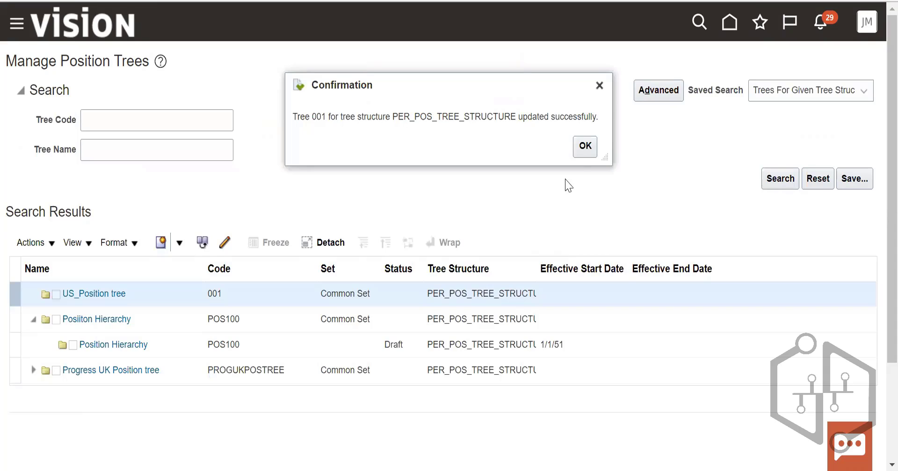
click(585, 148)
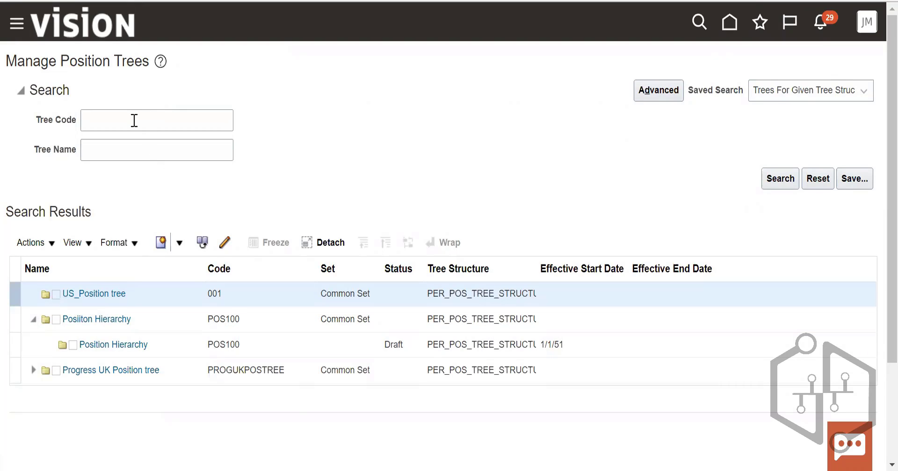
- Review the actions available for the US_Position tree in the position tree list
click(51, 249)
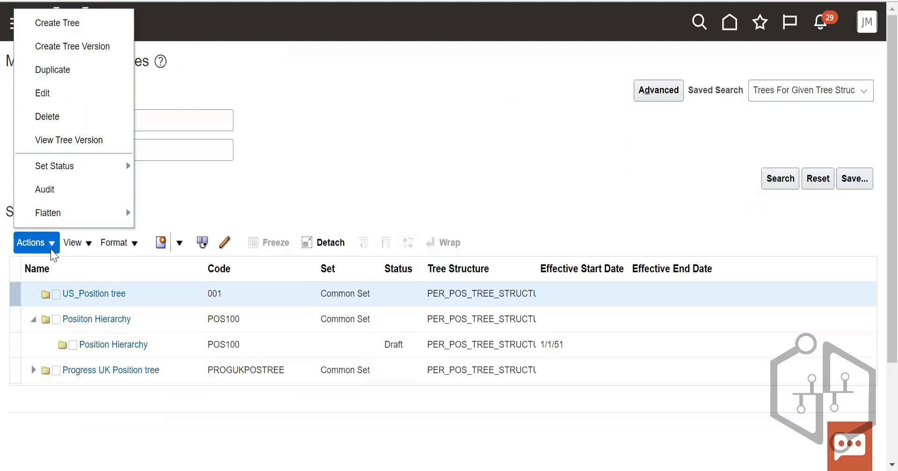
click(289, 139)
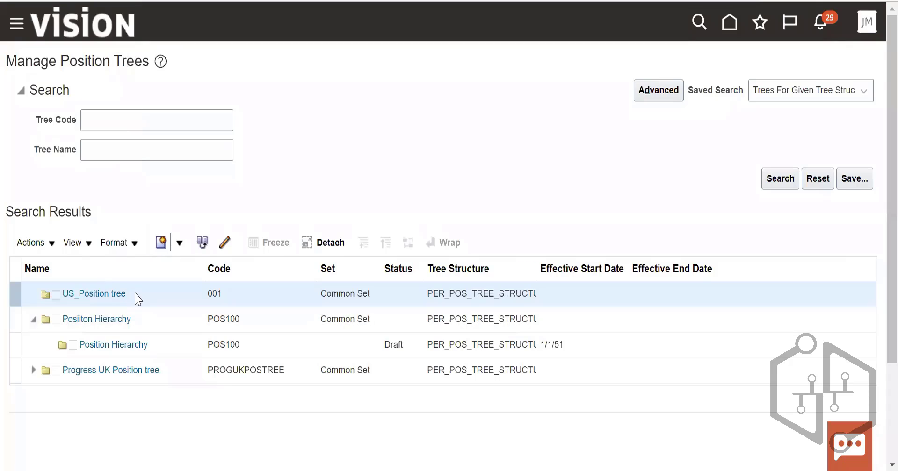
drag(135, 293, 63, 297)
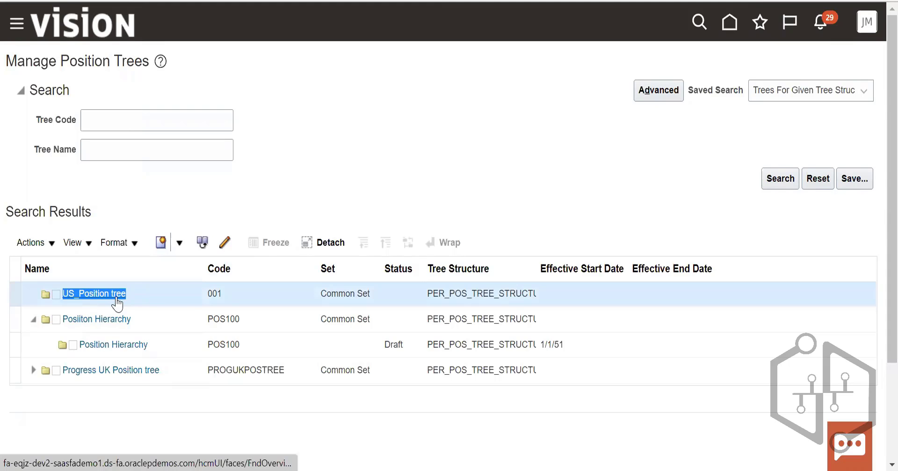
right_click(117, 304)
click(140, 253)
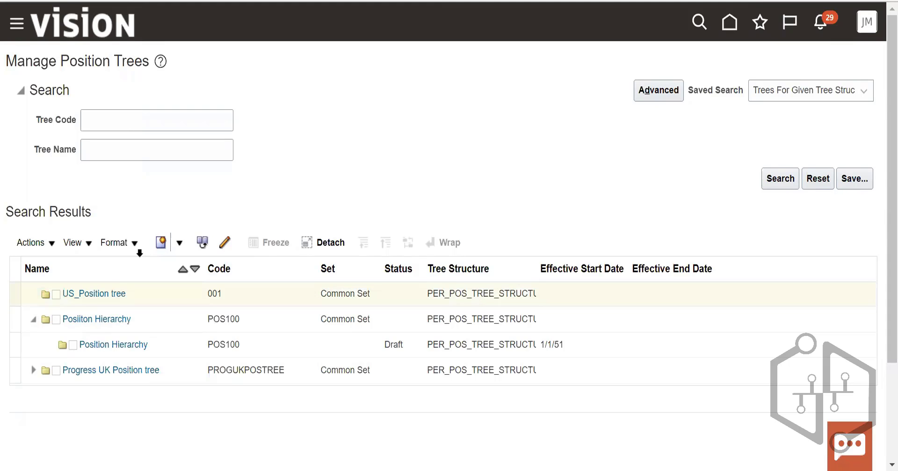
click(105, 296)
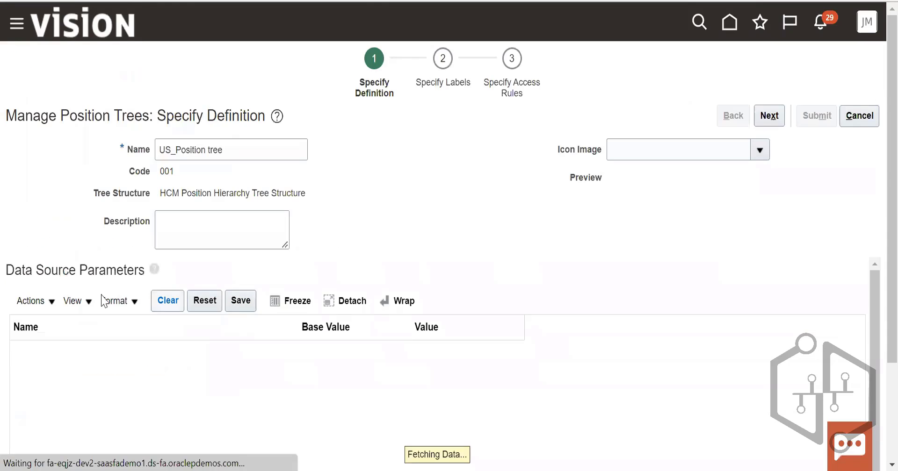
drag(248, 144, 151, 144)
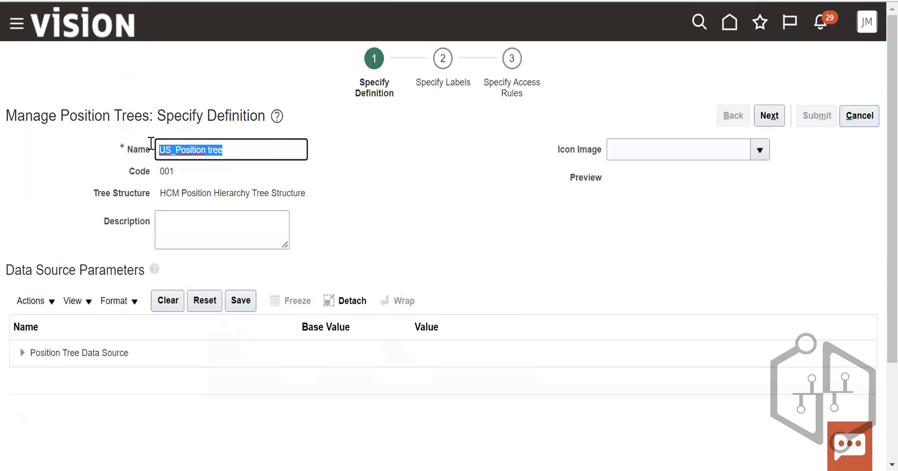
right_click(194, 147)
click(242, 40)
click(325, 321)
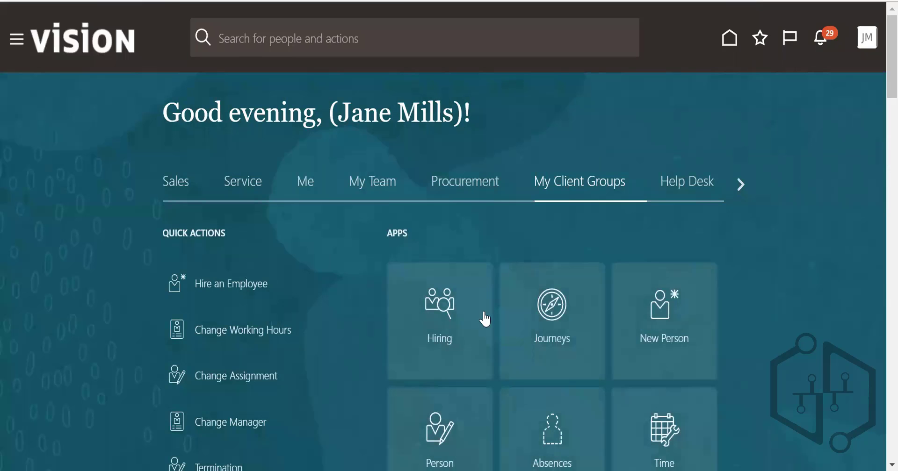
- Reopen Manage Position Trees from the Workforce Structures tasks in My Client Groups
scroll(485, 320, down, 15)
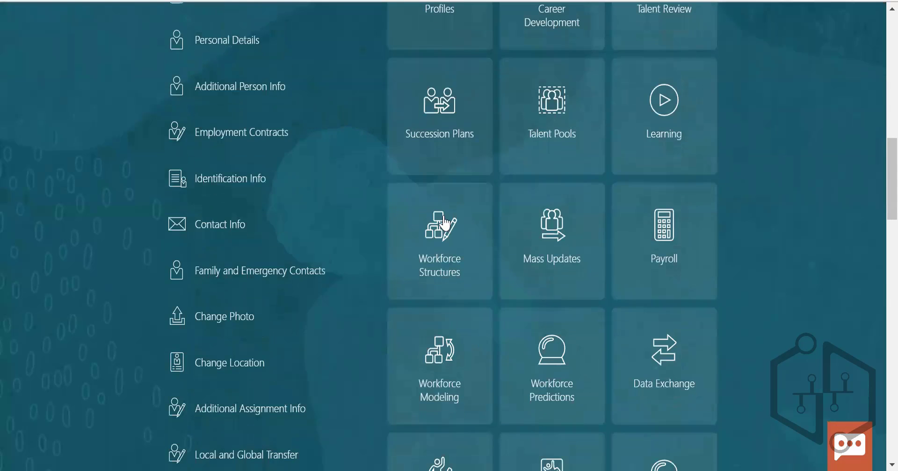
click(445, 224)
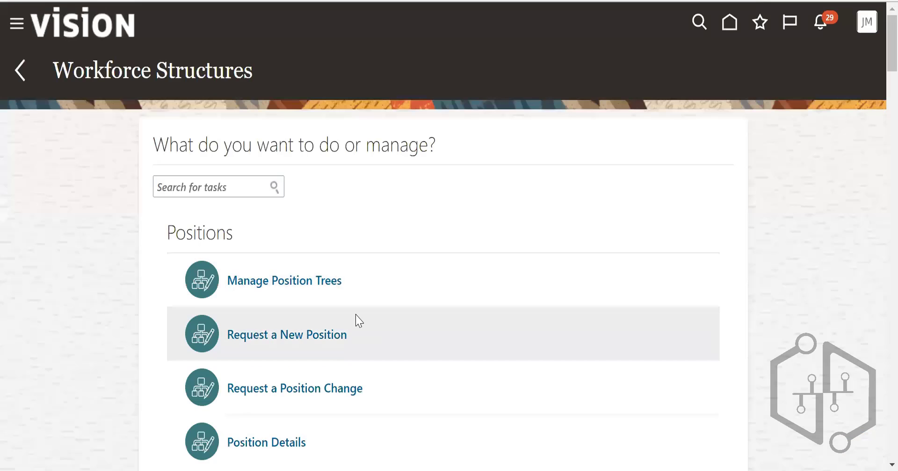
scroll(337, 339, down, 12)
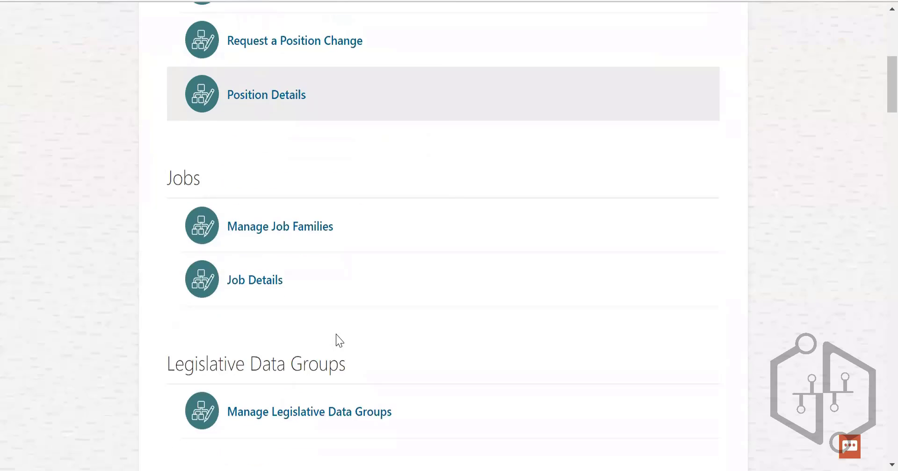
scroll(337, 341, up, 11)
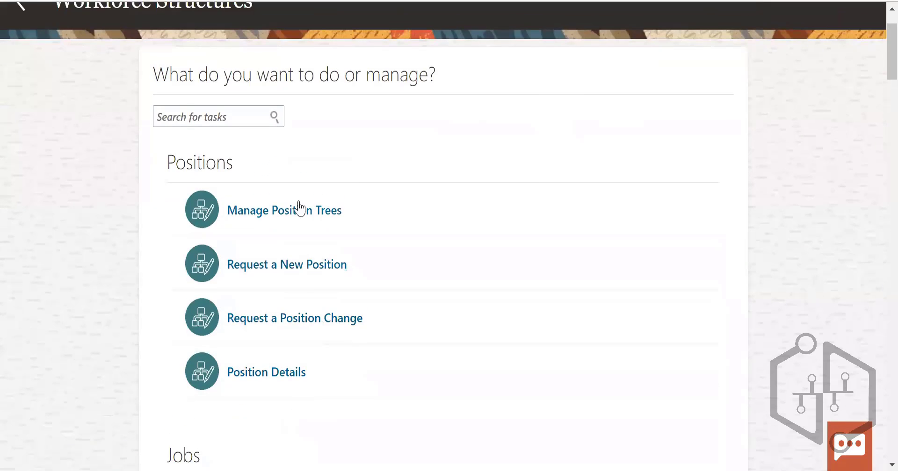
click(296, 213)
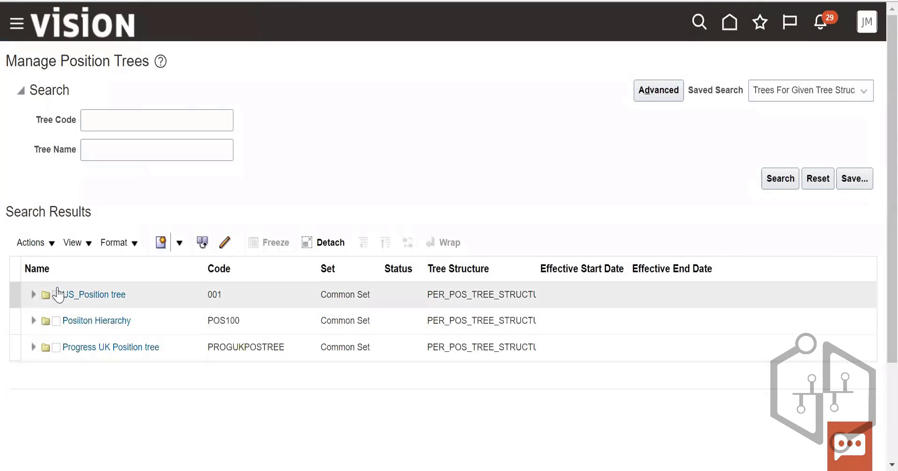
- Open the US_Position tree definition and examine the parameters under its Position Tree Data Source
click(95, 295)
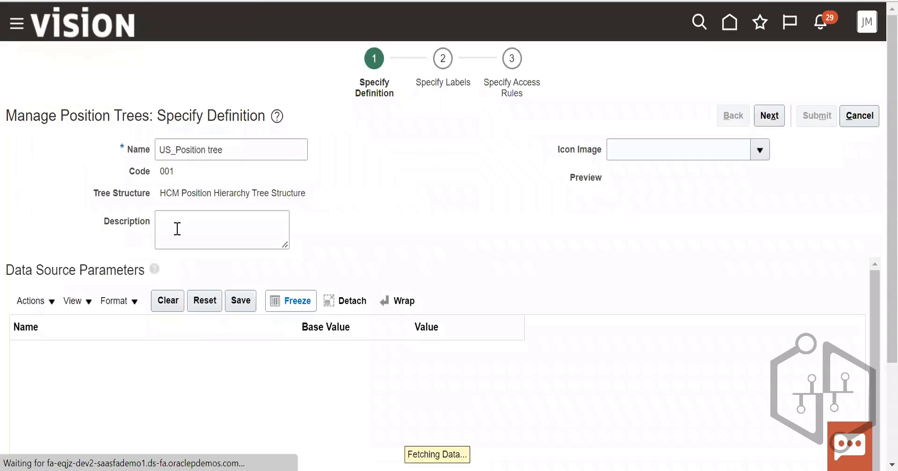
click(52, 303)
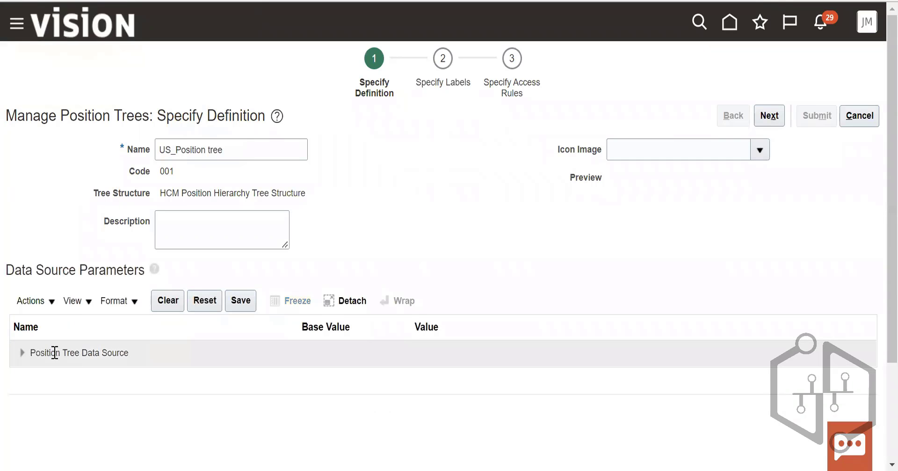
click(23, 358)
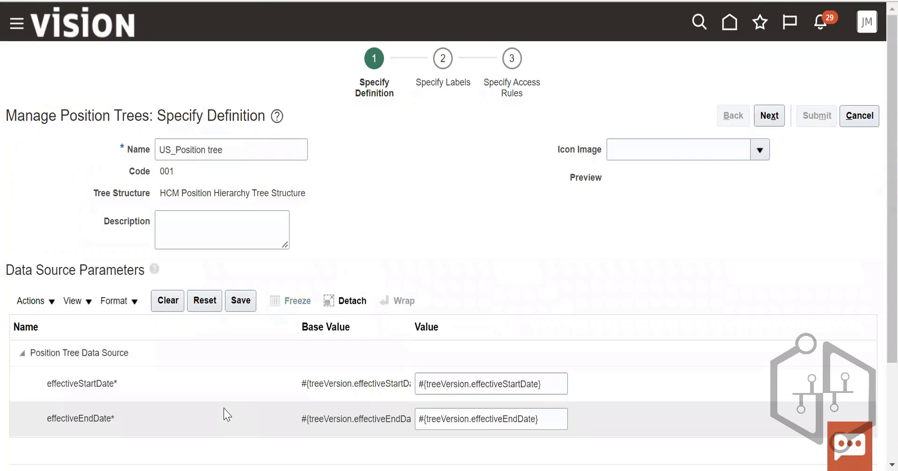
scroll(226, 415, down, 3)
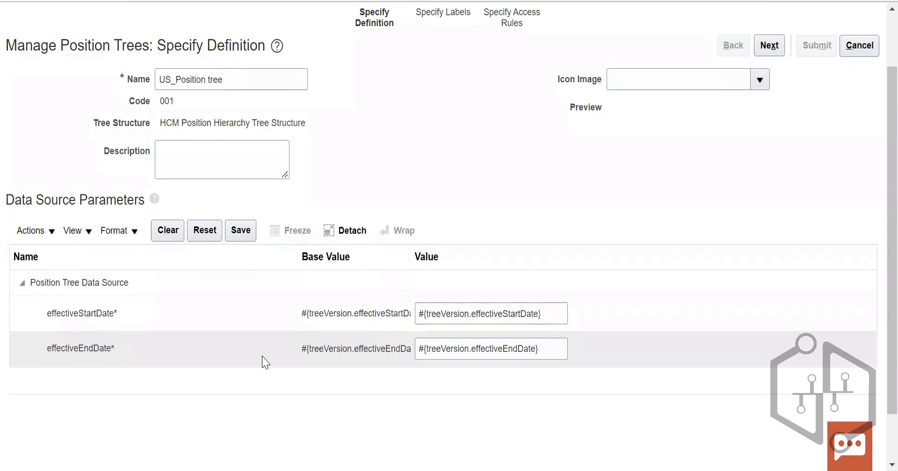
scroll(654, 264, up, 3)
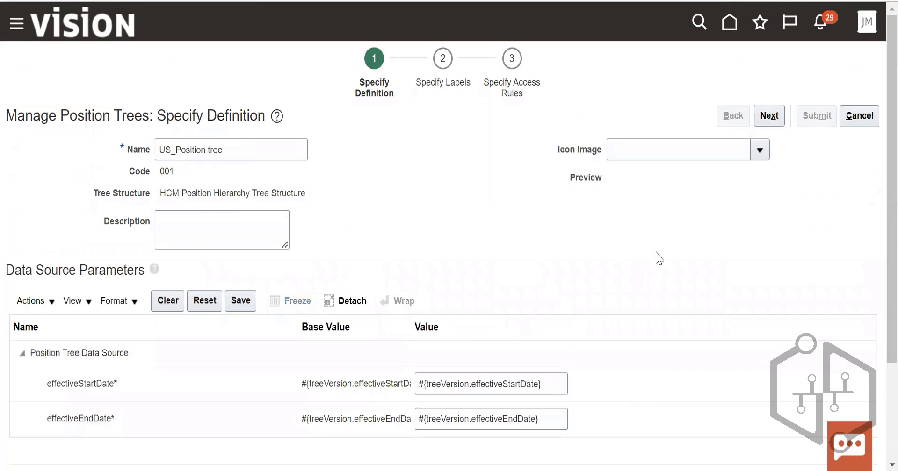
- Advance the US_Position tree through labels and access rules, submit it and acknowledge the confirmation
click(773, 120)
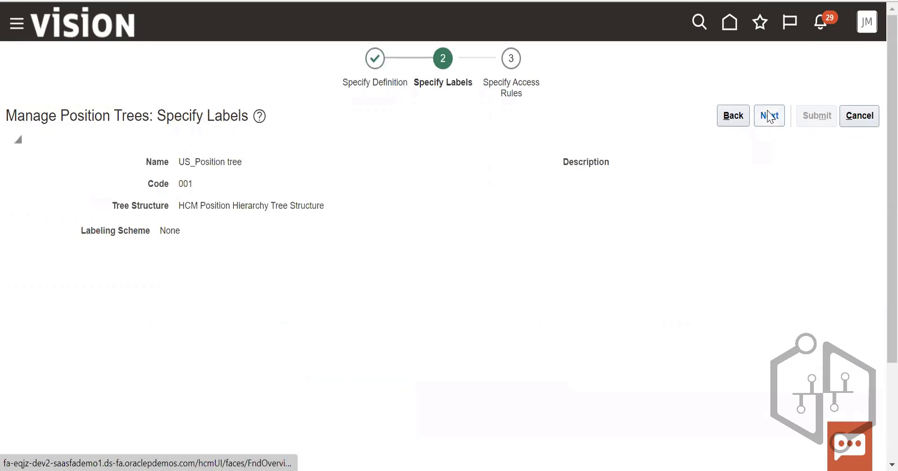
click(768, 115)
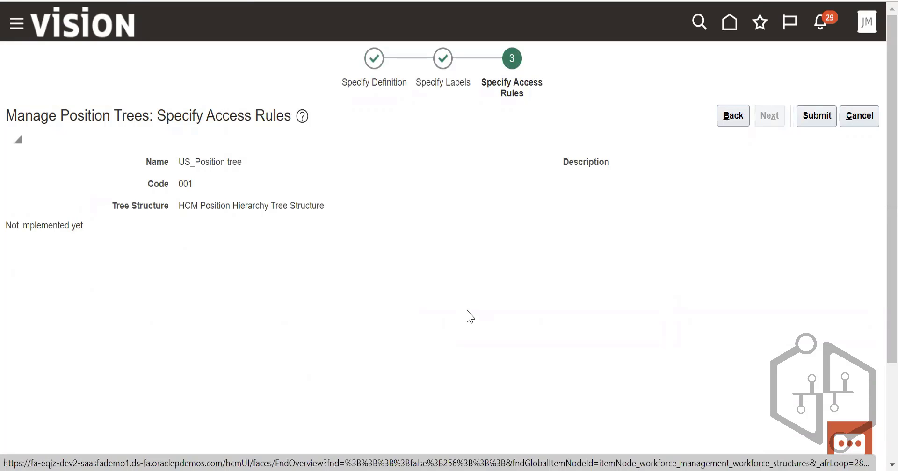
click(814, 122)
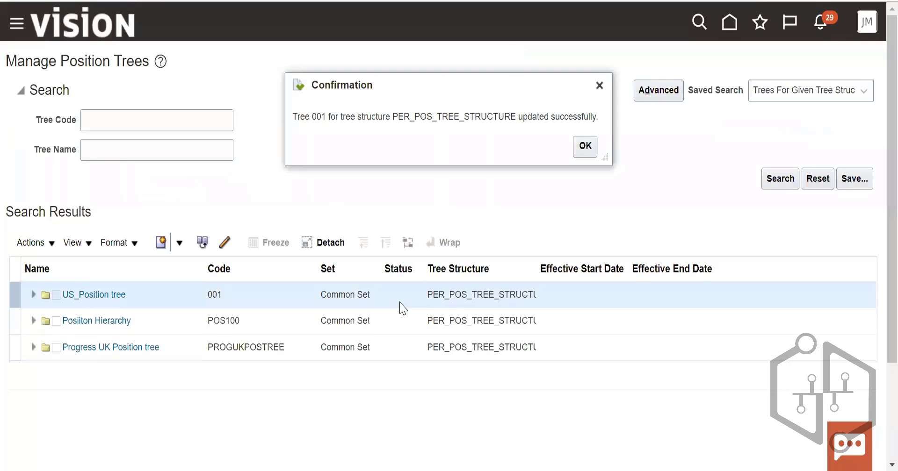
click(590, 145)
- Start a new tree version for the US_Position tree and name it US_tree version
click(37, 242)
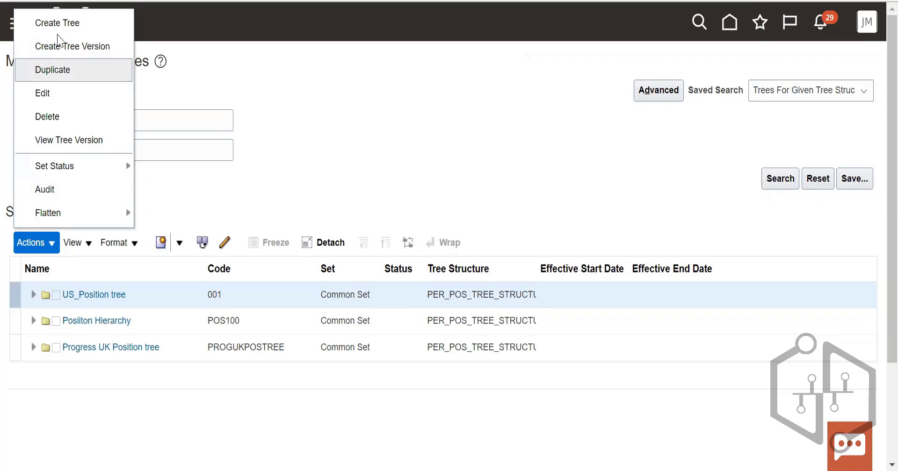
click(343, 176)
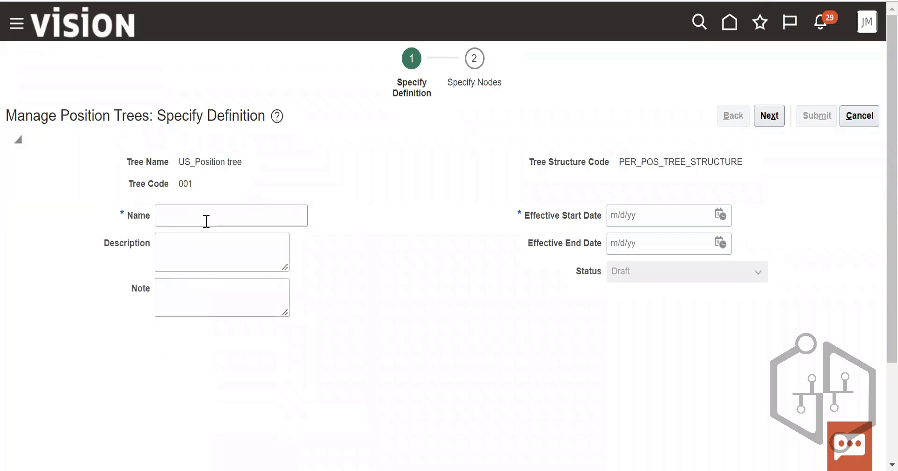
click(206, 221)
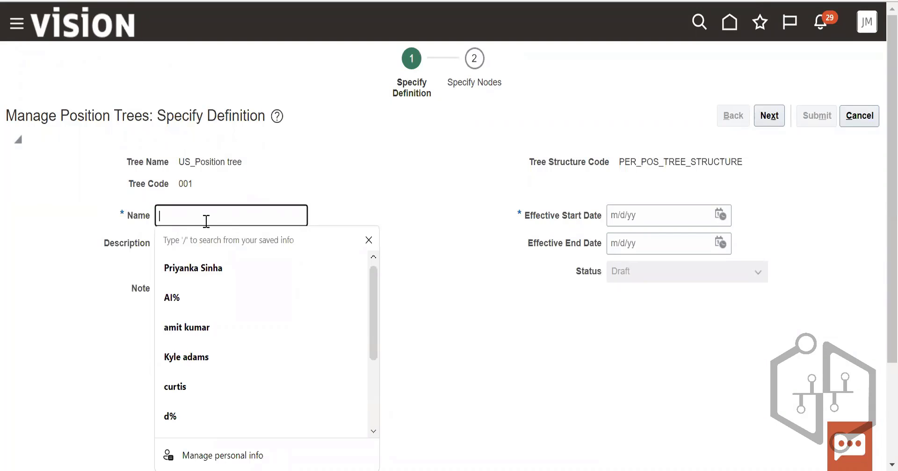
text(US)
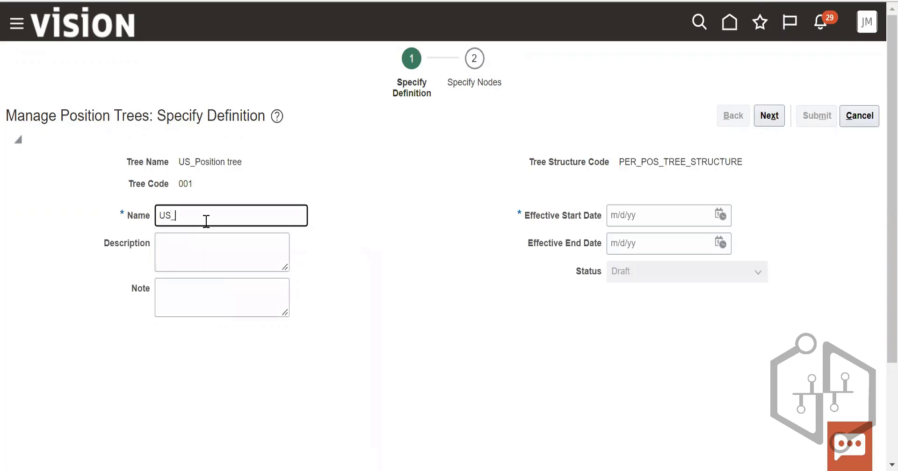
text(_tress )
text(e version)
- Set the version's effective dates to 6/1/22 through 6/30/22 and create it, continuing to node specification
click(720, 215)
click(624, 289)
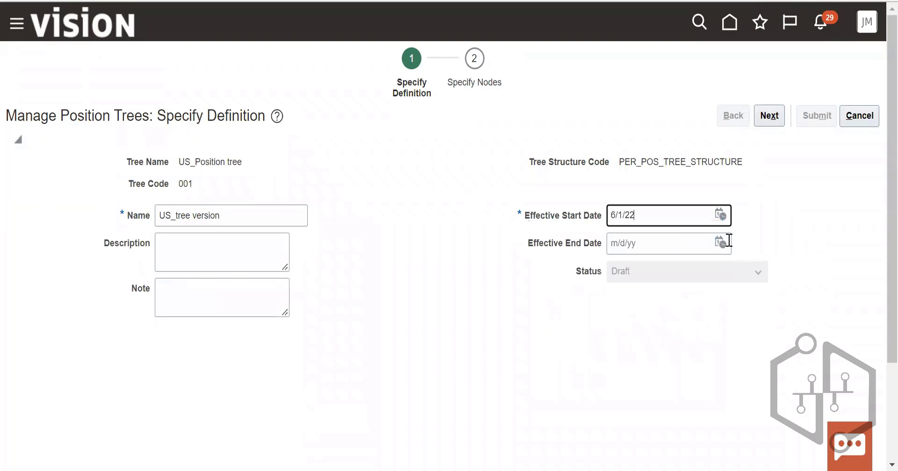
click(720, 242)
click(649, 407)
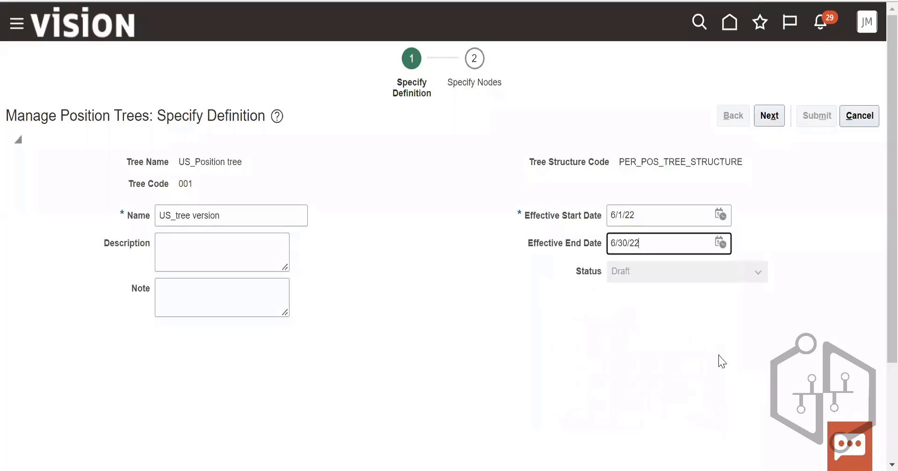
click(768, 116)
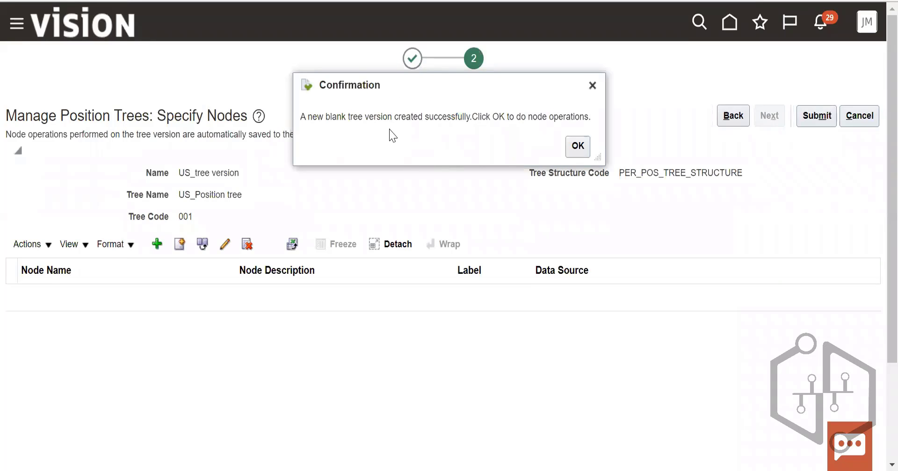
click(581, 152)
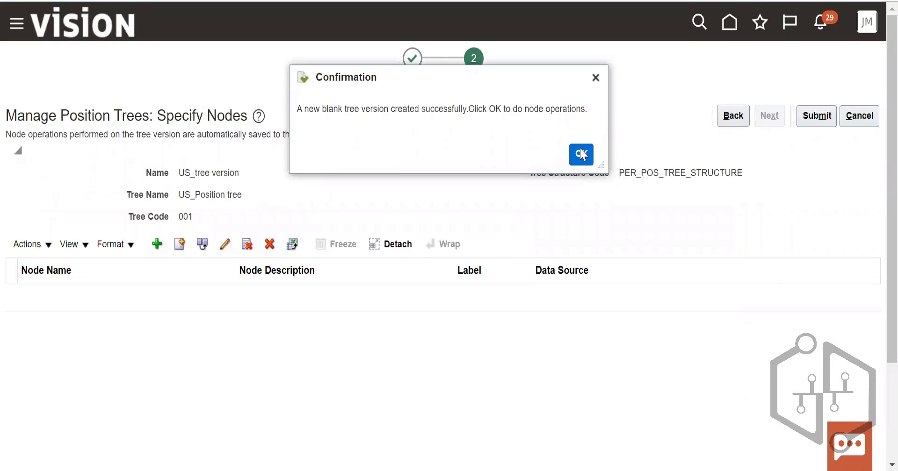
- Start adding a specific-value node from Position Tree Data Source and try to confirm it without selecting a position
click(35, 246)
click(53, 269)
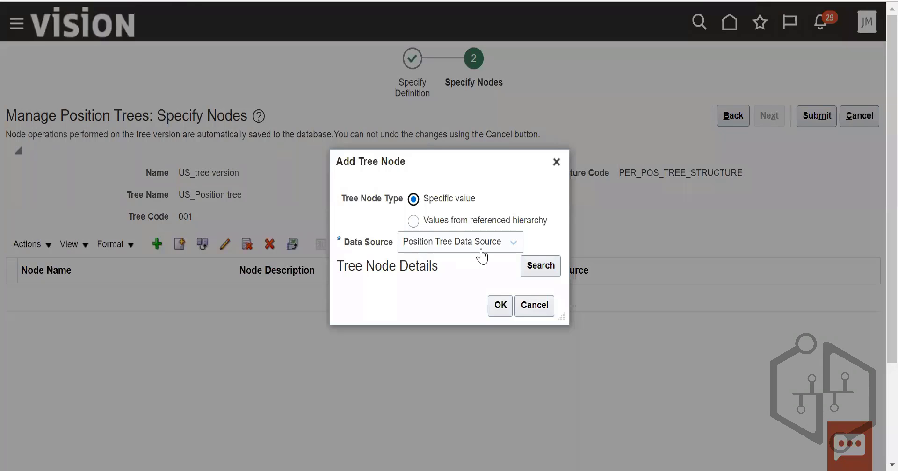
double_click(487, 242)
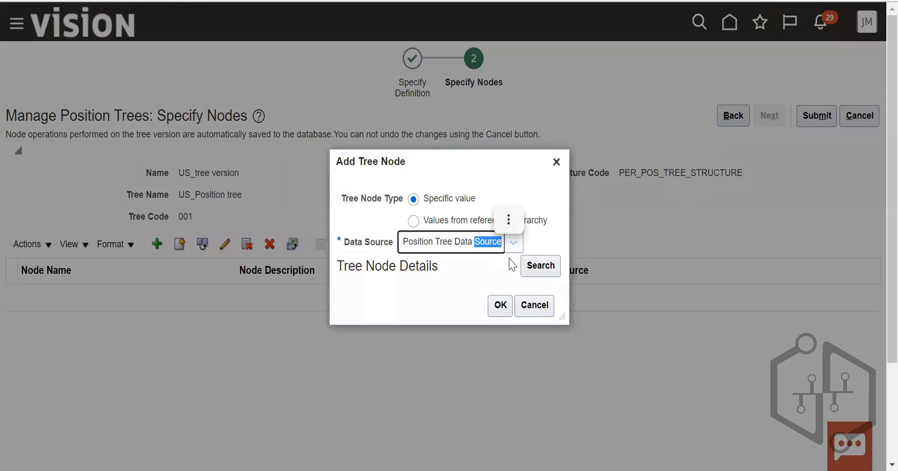
click(497, 309)
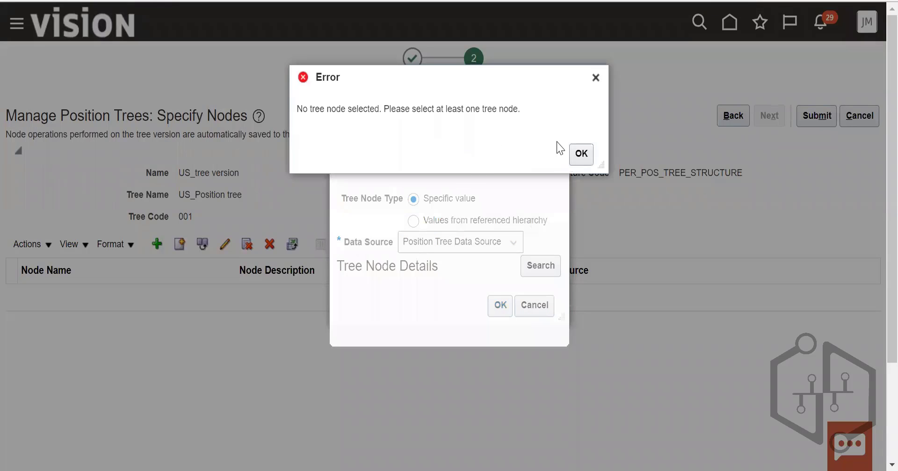
click(584, 156)
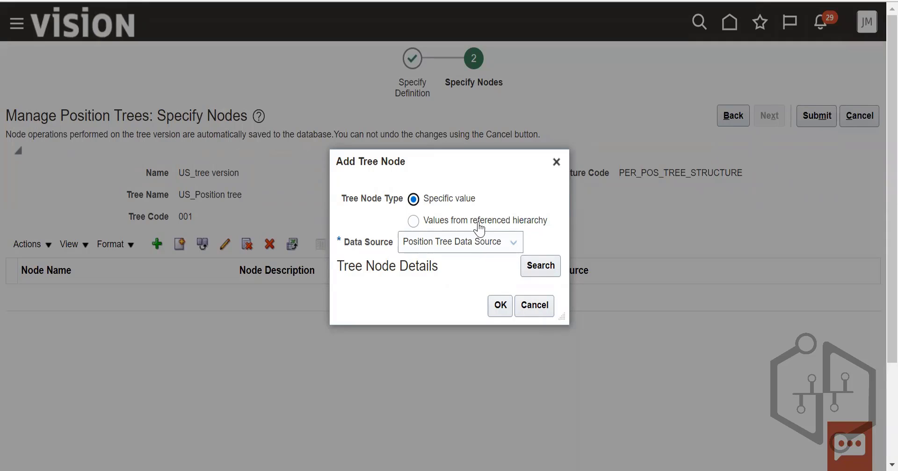
- Open the node search from Position Tree Data Source and search active positions by the name P%
click(475, 246)
double_click(473, 244)
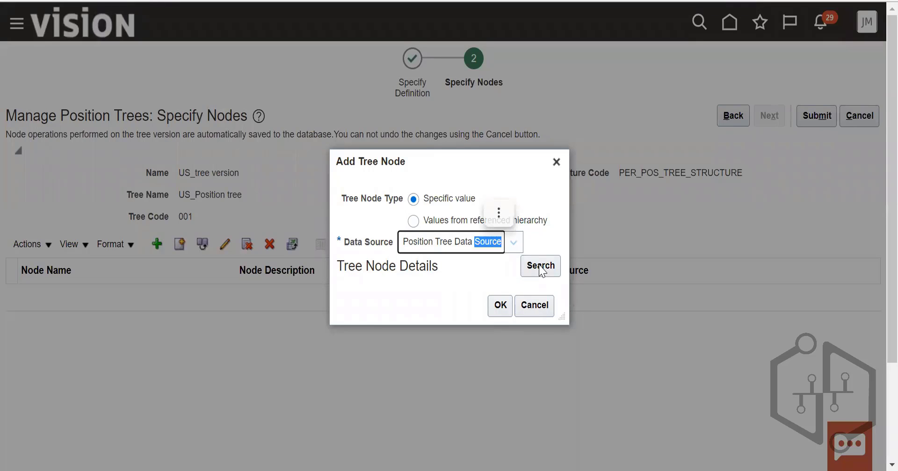
click(540, 267)
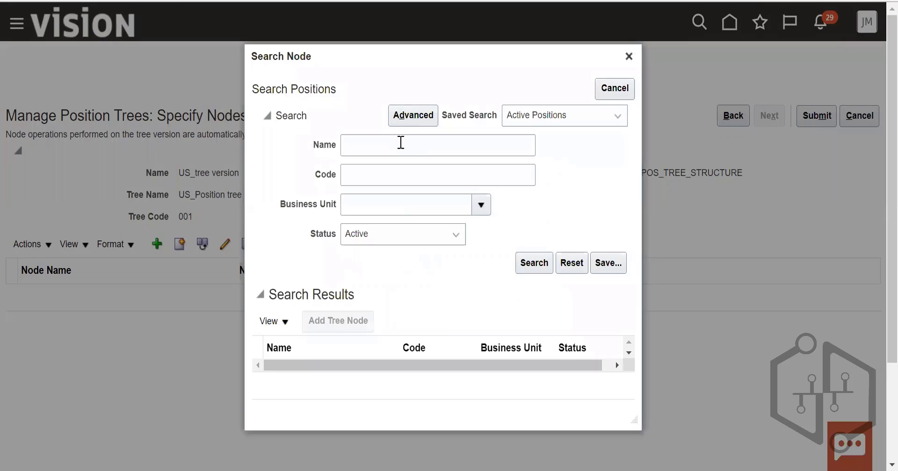
click(401, 143)
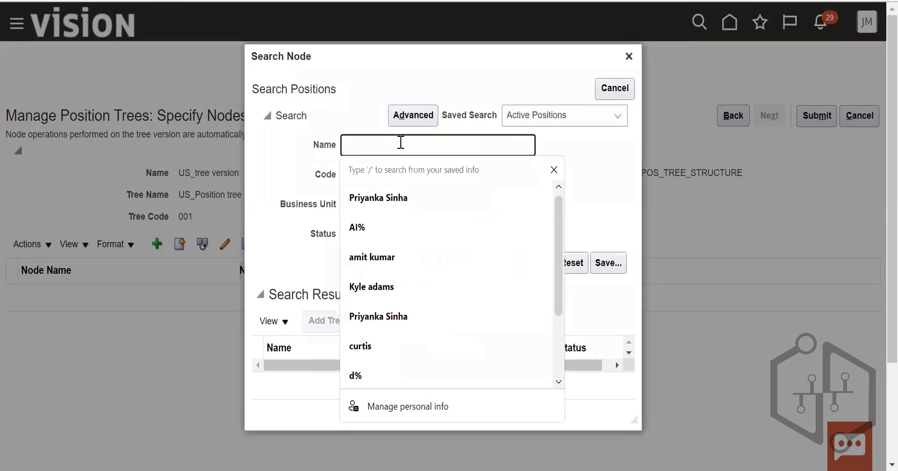
text(P%)
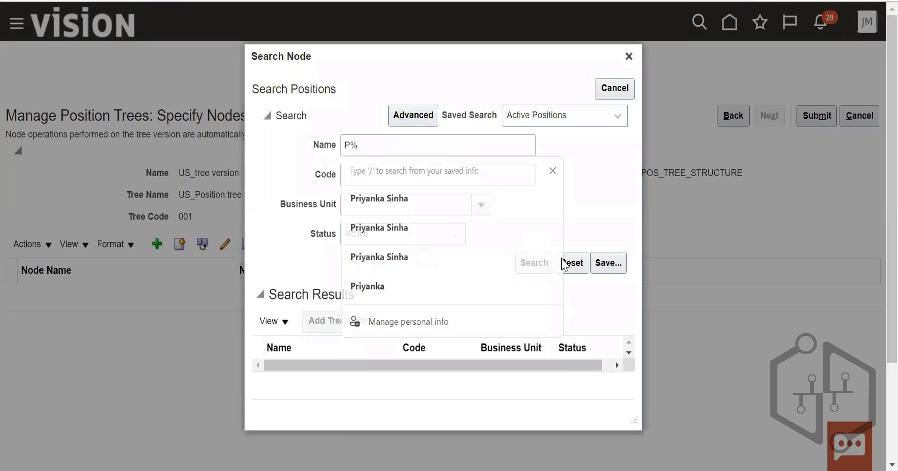
click(536, 261)
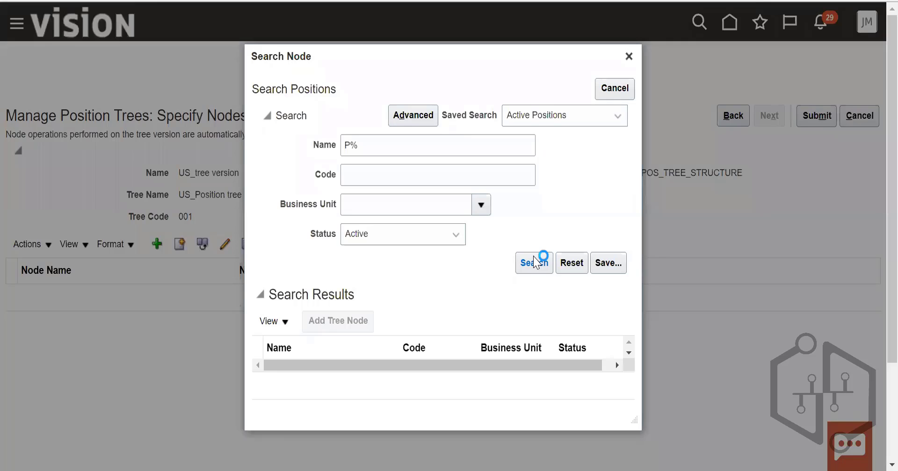
- Select the Payables Supervisor position with code PRGUSPOS005, look through the other positions and add the selected one as a tree node
scroll(315, 364, down, 3)
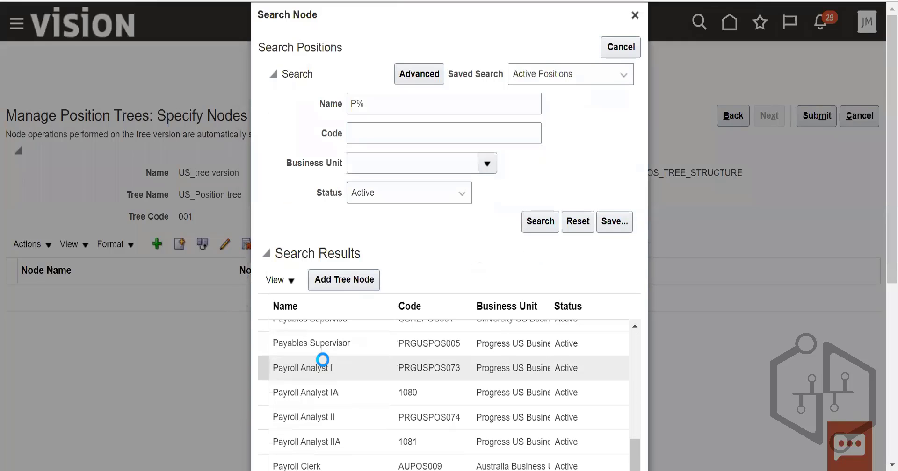
click(329, 373)
click(328, 343)
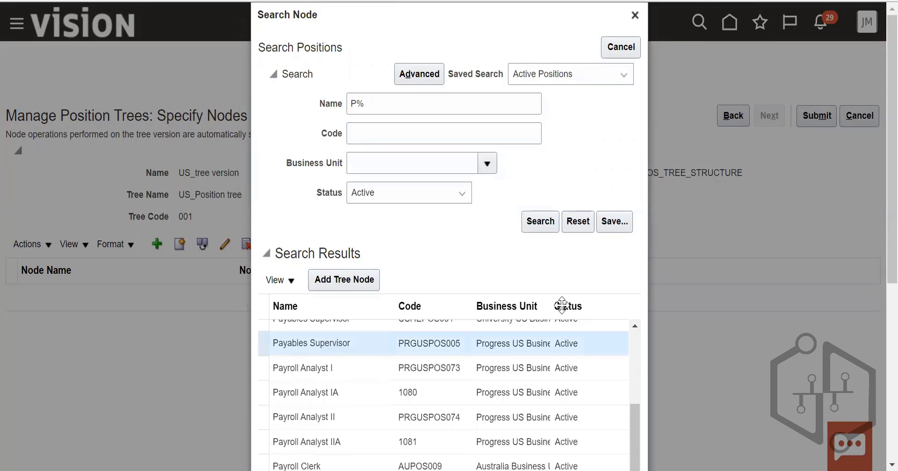
scroll(565, 304, down, 1)
scroll(566, 304, down, 5)
scroll(585, 381, down, 5)
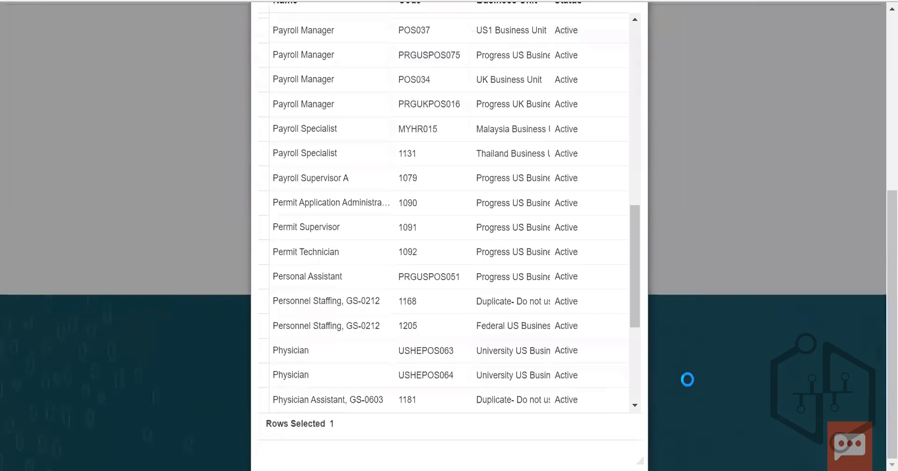
drag(633, 212, 637, 441)
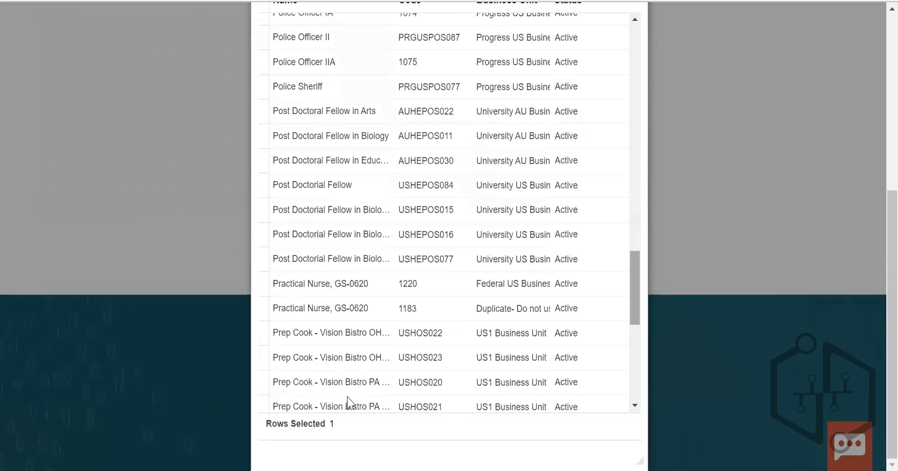
scroll(588, 367, down, 10)
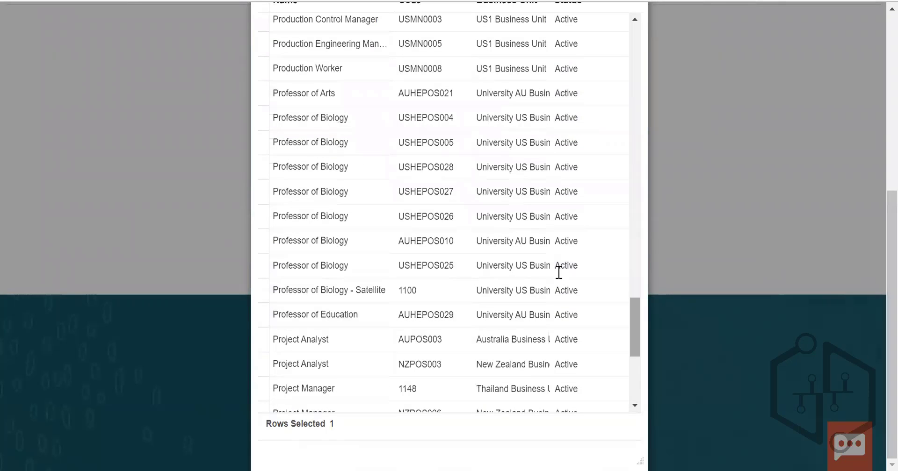
scroll(557, 269, up, 15)
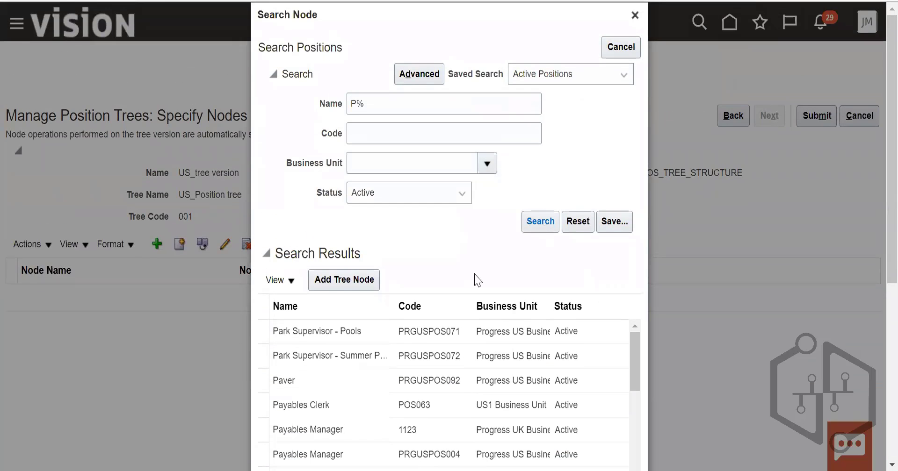
click(341, 280)
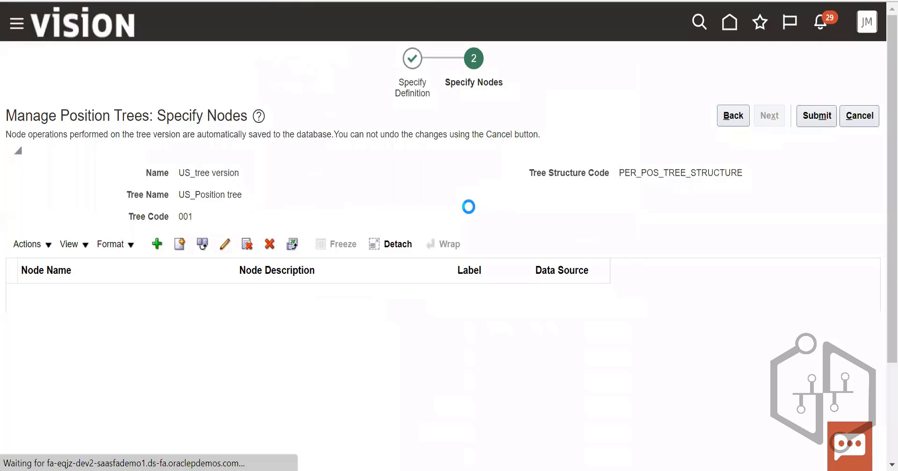
- Submit the US_tree version with its node and acknowledge the confirmation
click(276, 305)
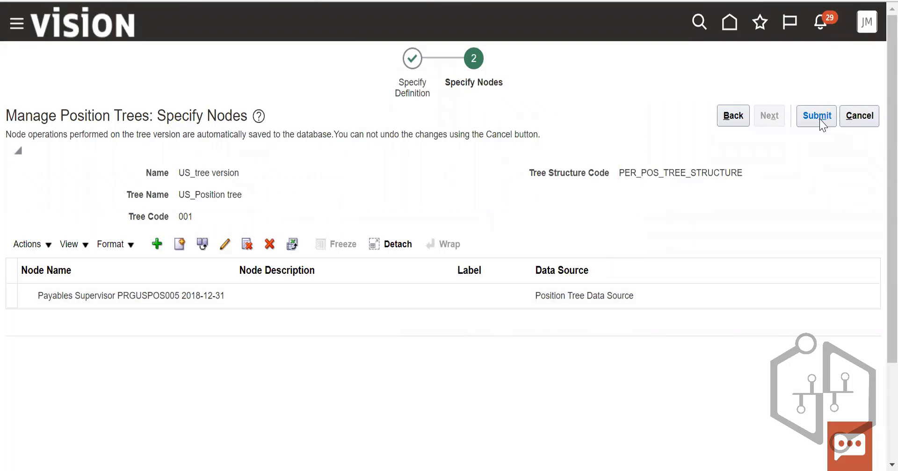
click(819, 120)
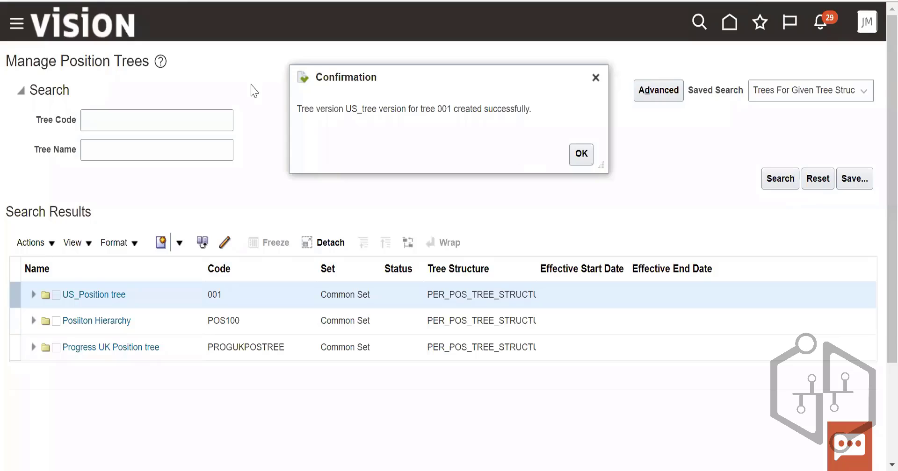
click(581, 154)
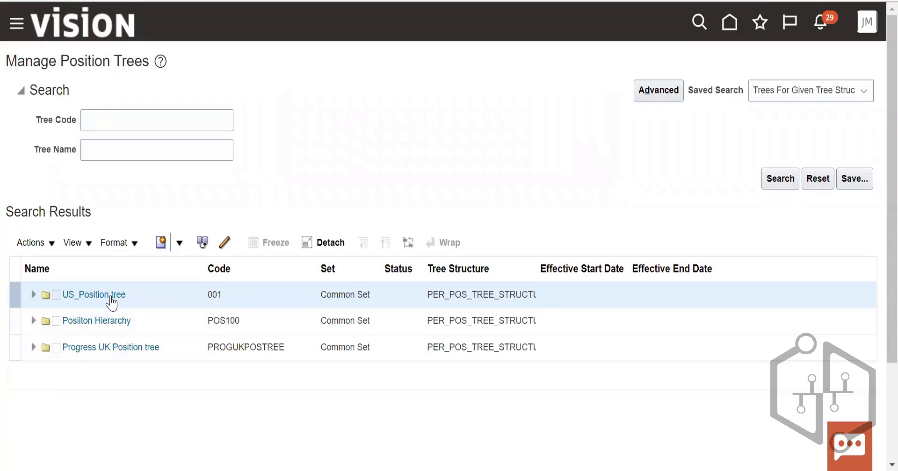
- Open the US_Position tree, advance through its definition, labels and access rules, submit it and acknowledge the confirmation
click(111, 296)
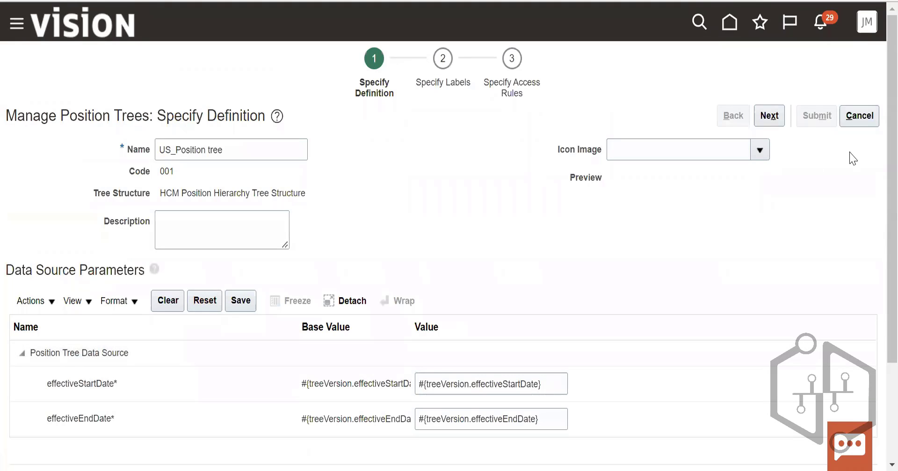
click(770, 117)
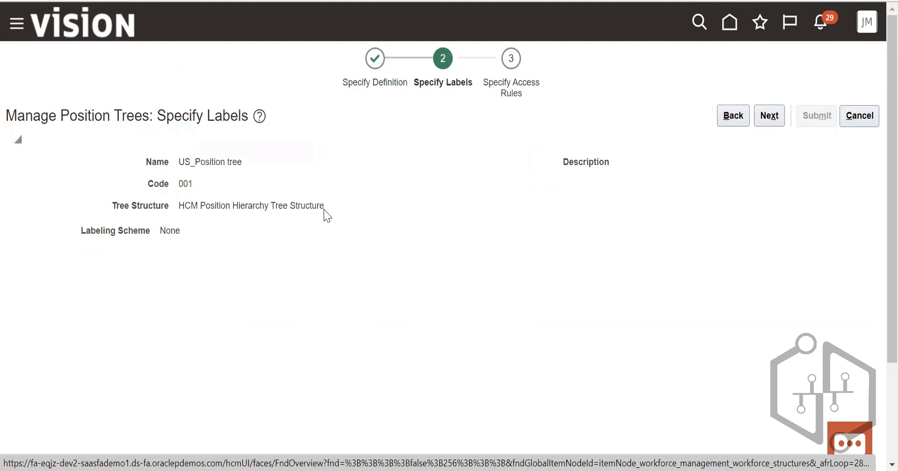
click(768, 118)
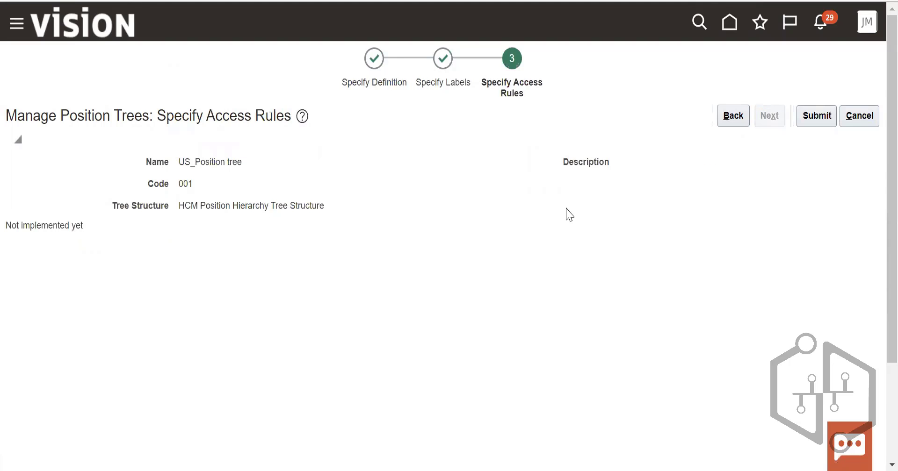
click(828, 120)
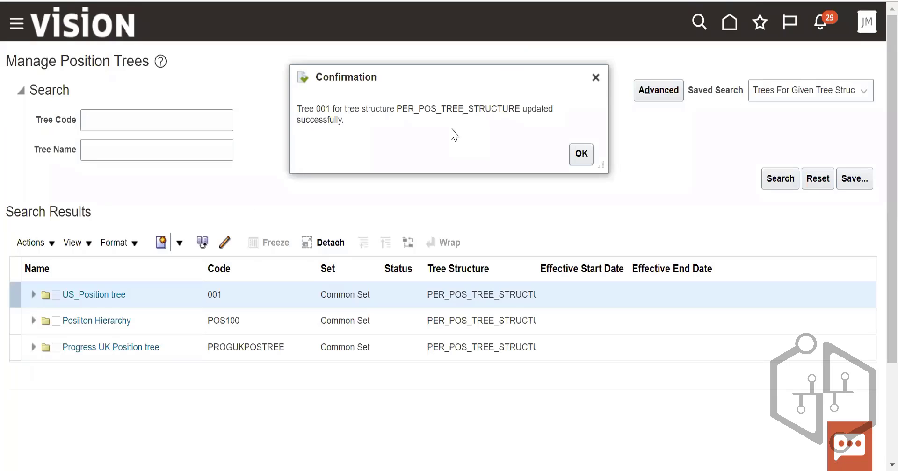
drag(403, 108, 508, 108)
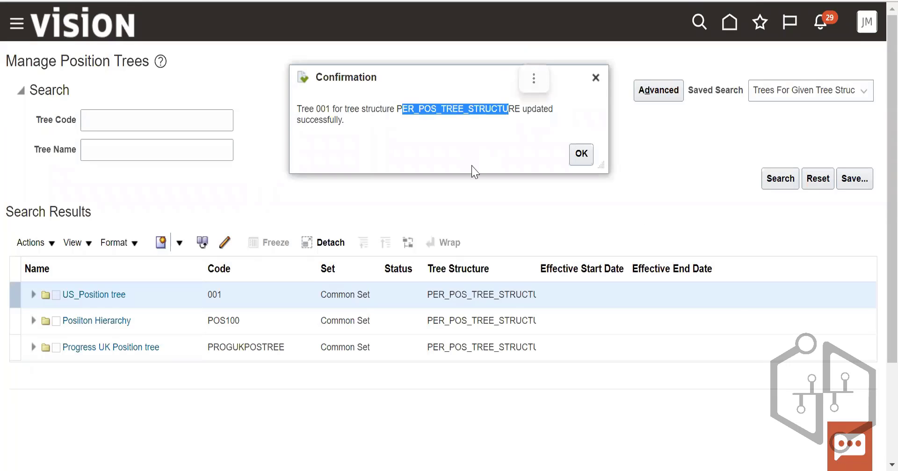
click(586, 157)
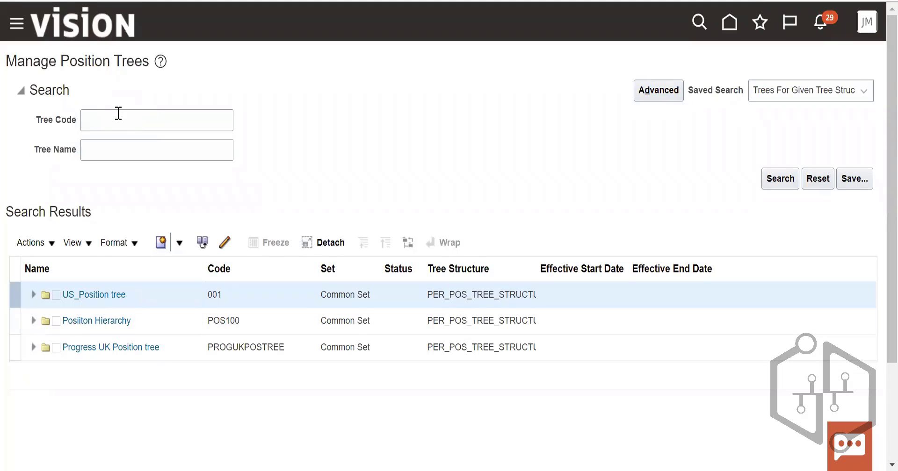
- Search the position trees by the tree code US_%
drag(136, 290, 52, 296)
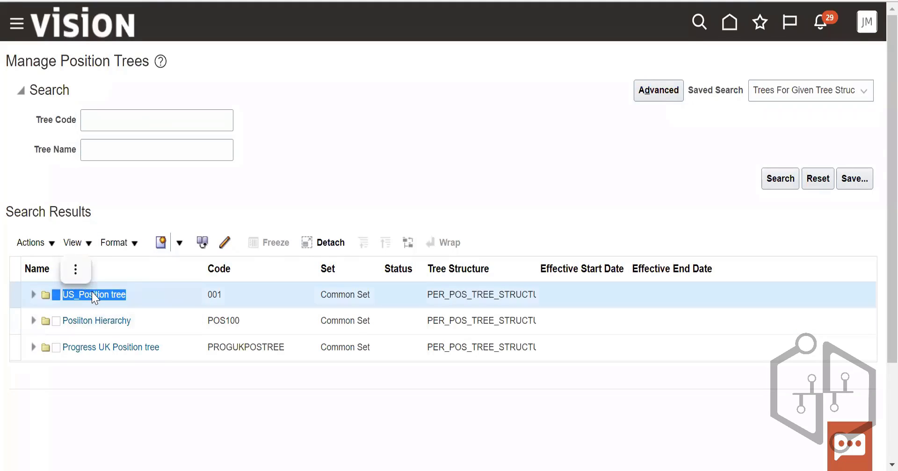
click(153, 112)
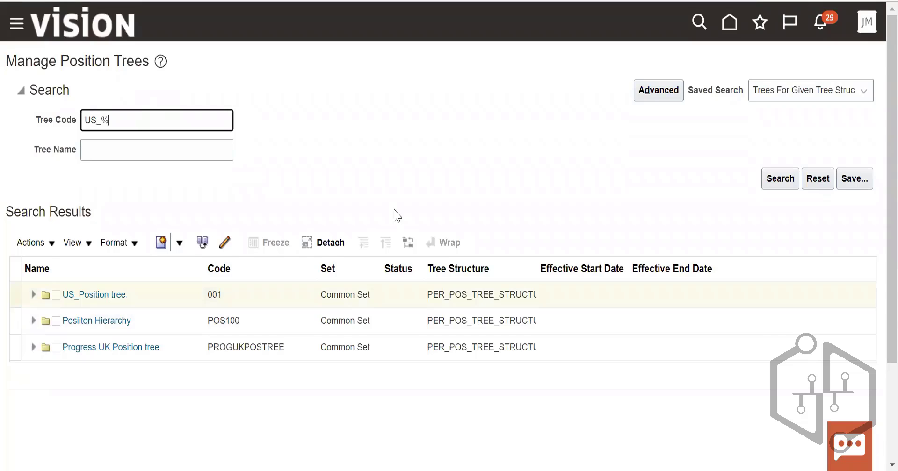
scroll(393, 216, down, 2)
click(790, 111)
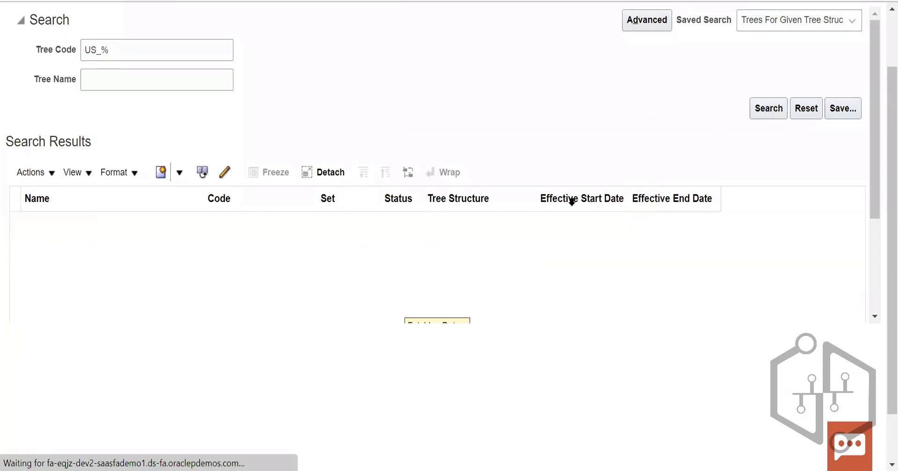
scroll(232, 89, up, 2)
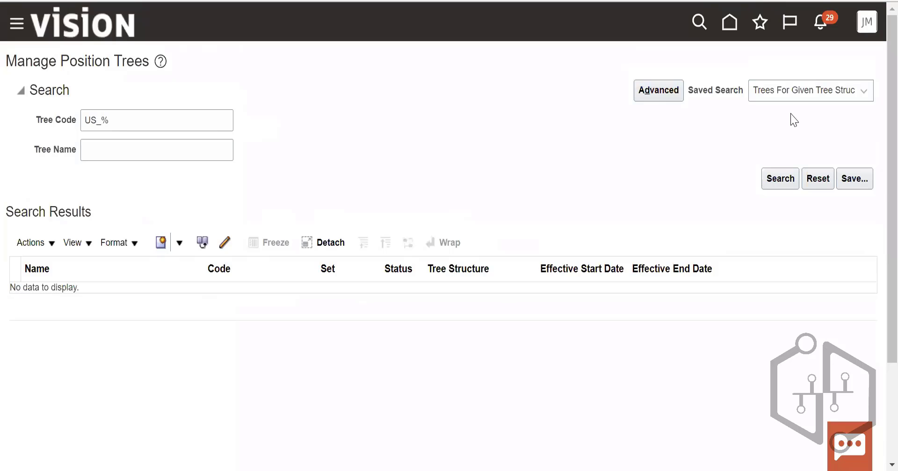
- Search the position trees in advanced search mode for tree codes starting with US_%
click(793, 92)
click(793, 91)
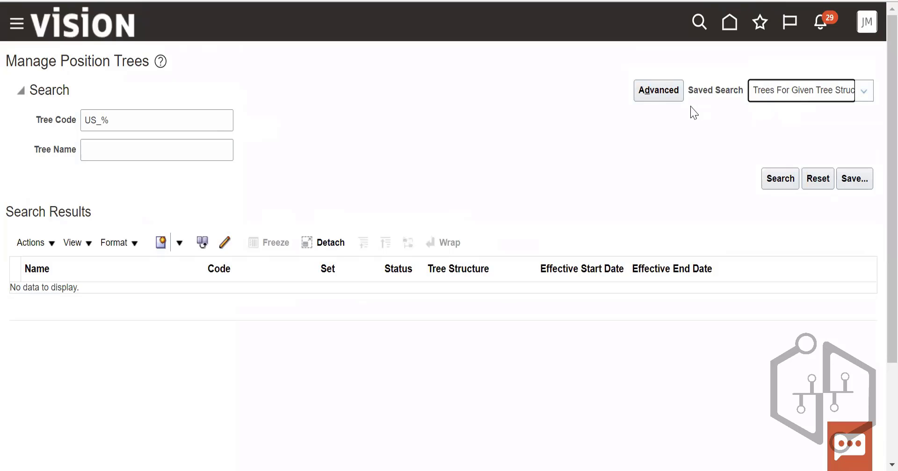
click(668, 94)
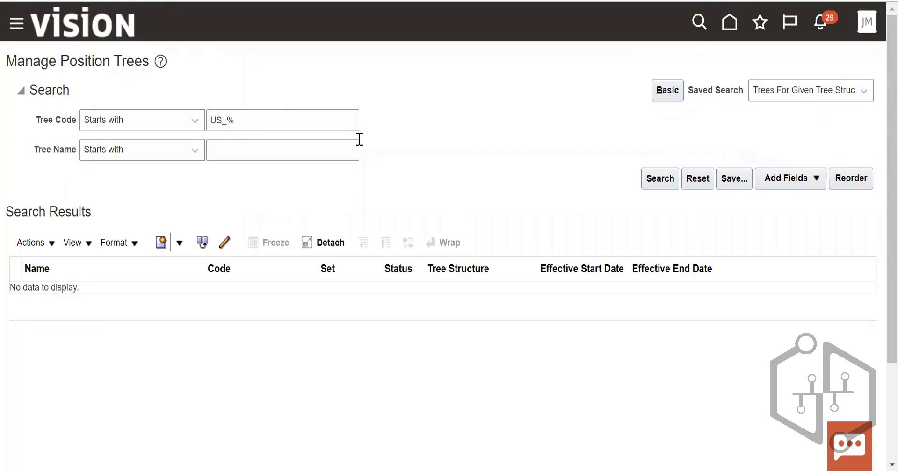
click(659, 179)
click(46, 243)
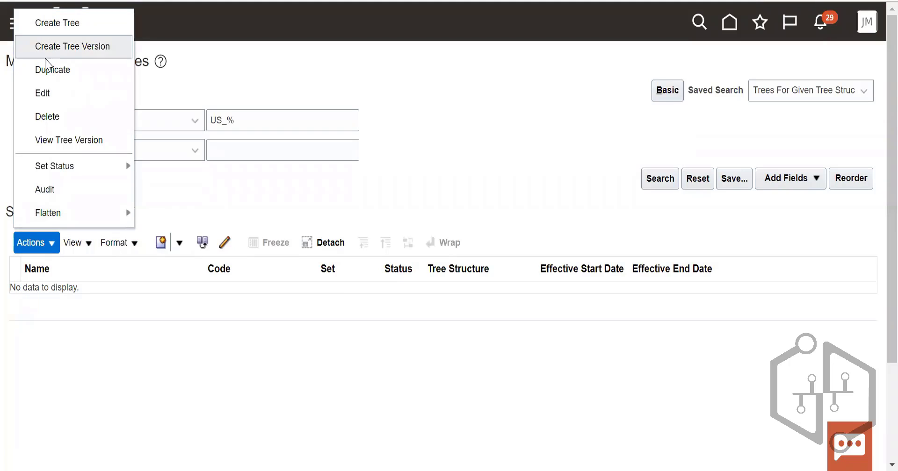
click(612, 133)
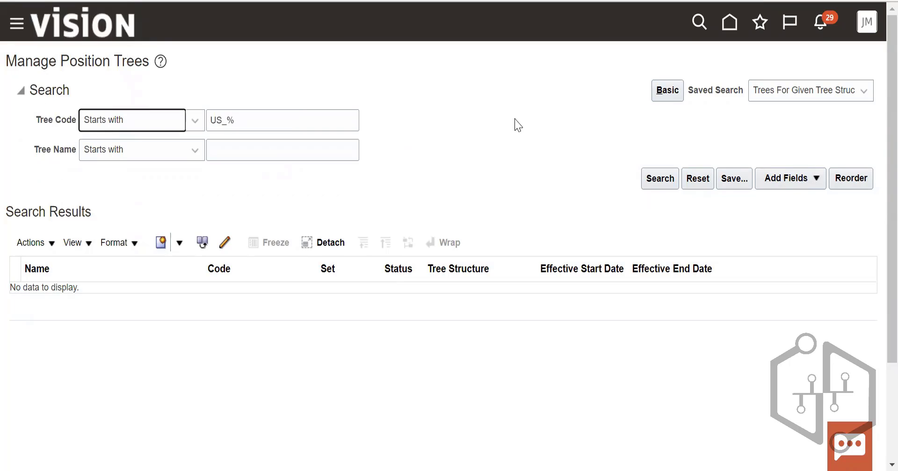
click(320, 116)
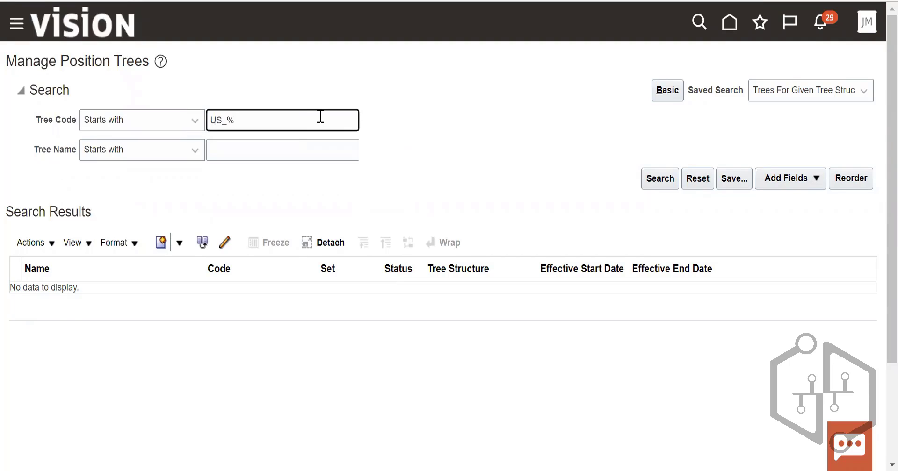
click(661, 183)
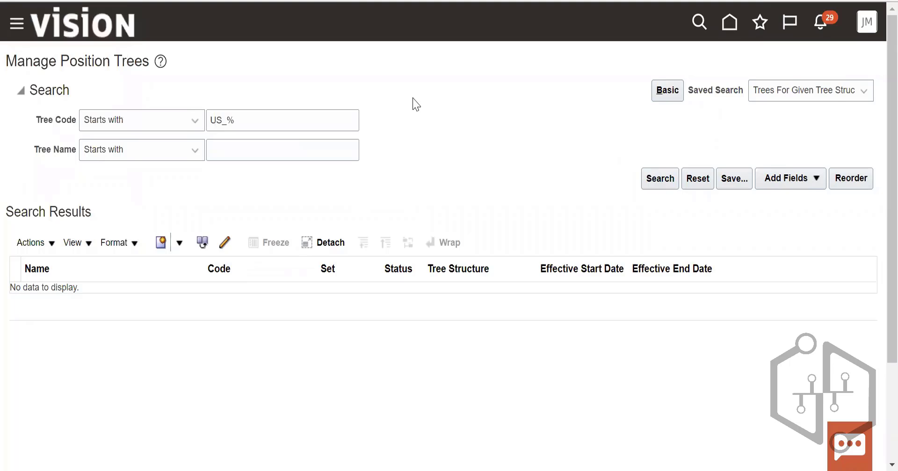
click(18, 243)
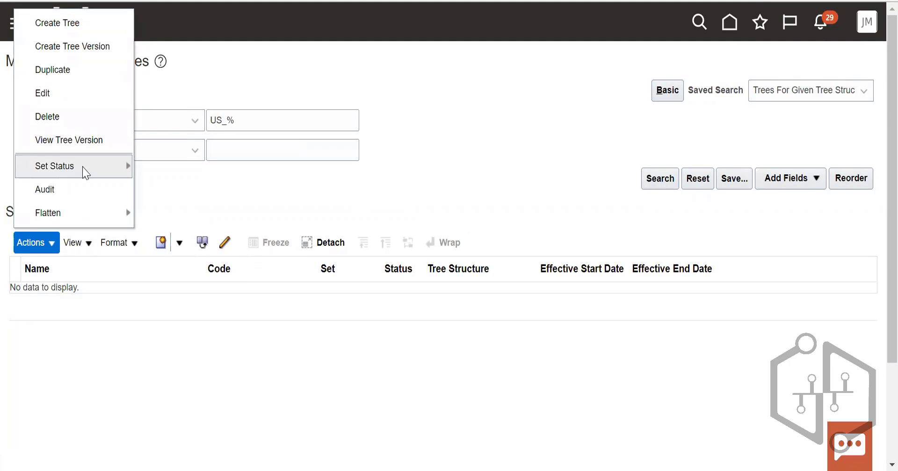
click(500, 122)
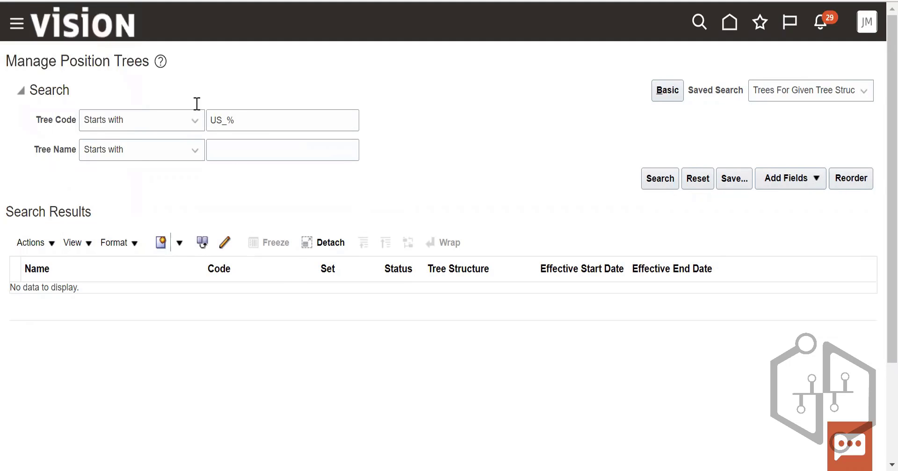
- Return to the basic search mode and rerun the position tree search with tree code US_%
click(179, 125)
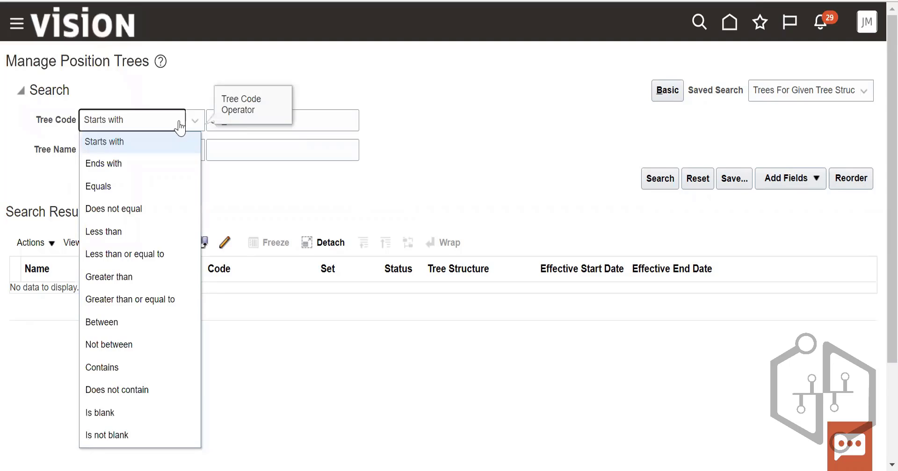
click(666, 89)
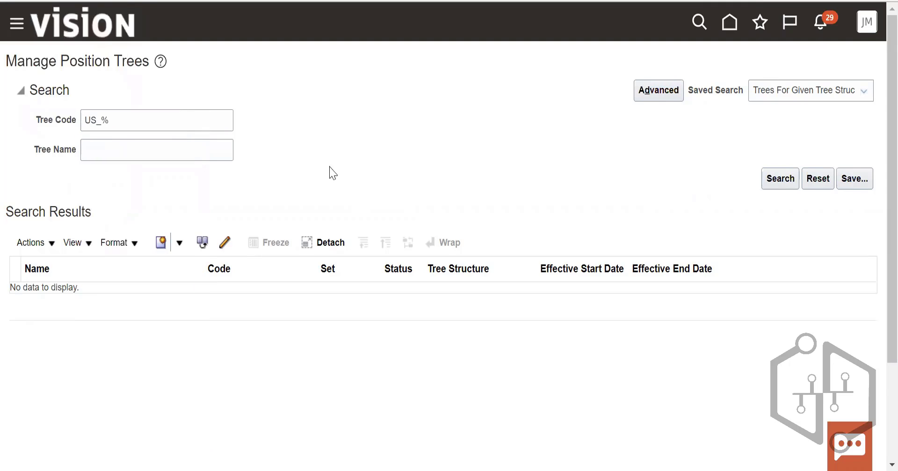
click(795, 179)
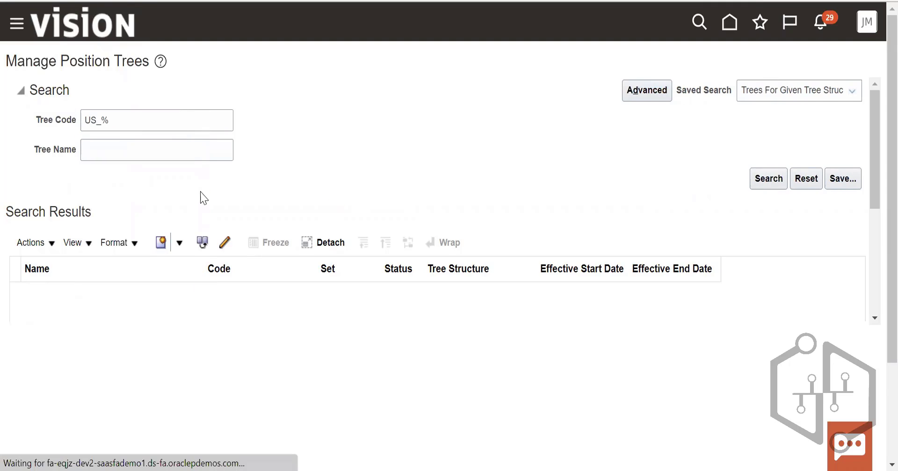
click(47, 243)
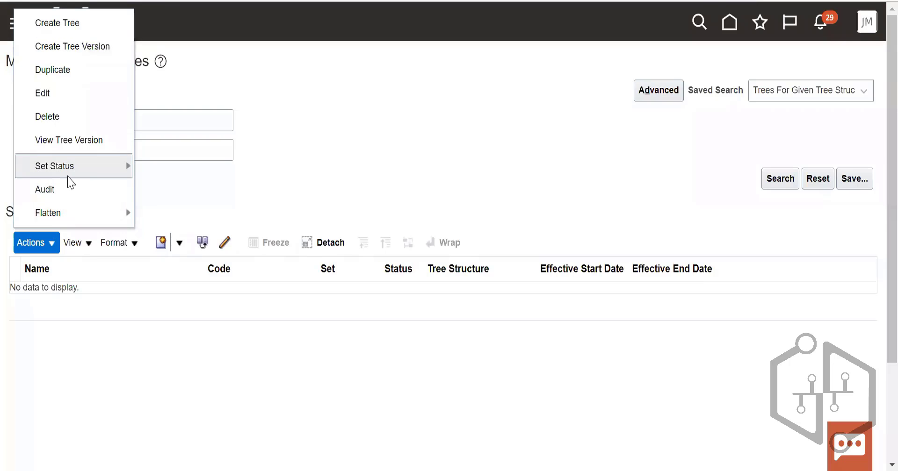
click(125, 344)
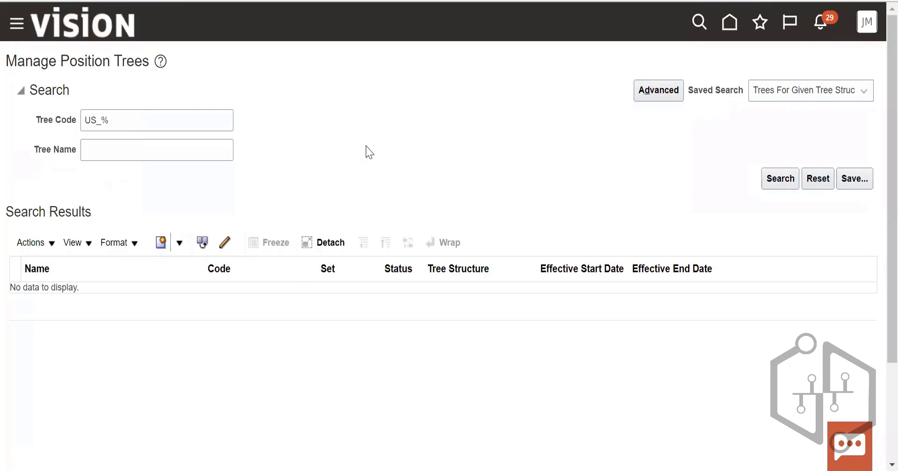
click(782, 181)
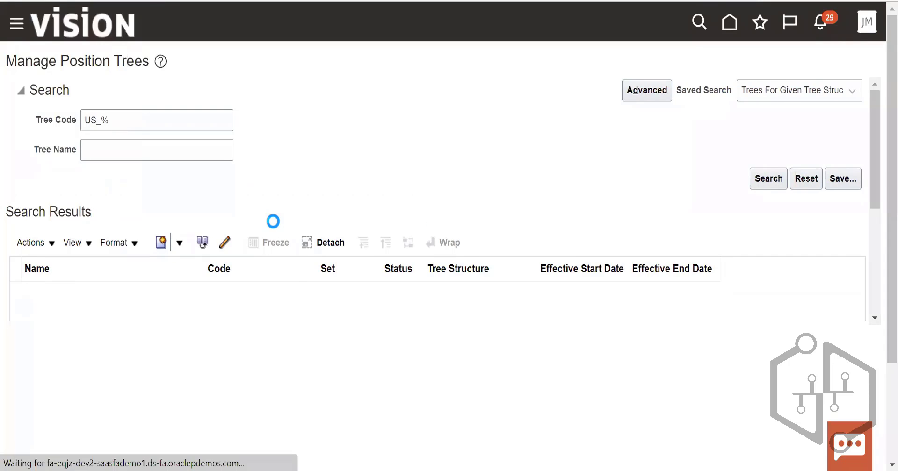
click(26, 242)
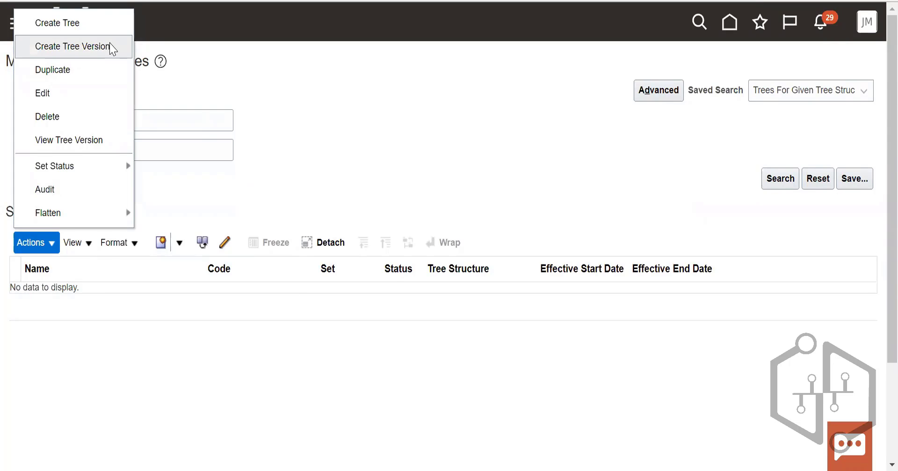
click(113, 363)
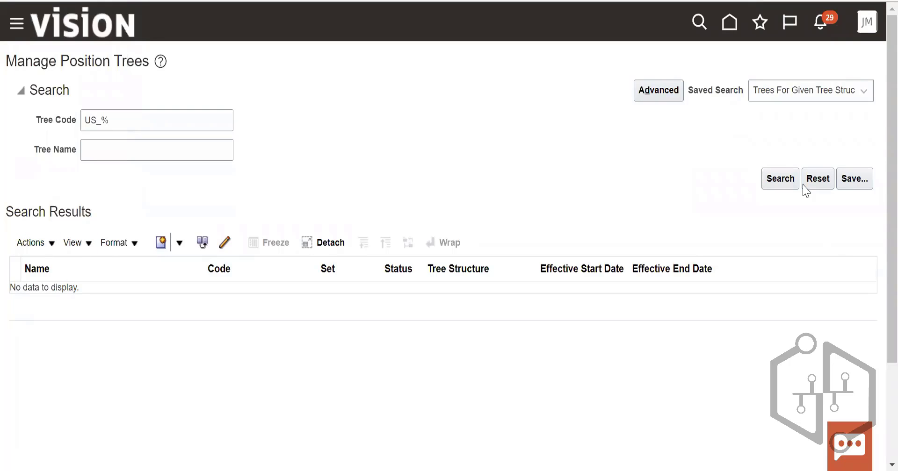
click(786, 185)
- Replace the tree code criterion with % and run the position tree search
click(101, 117)
key(BackSpace)
key(BackSpace)
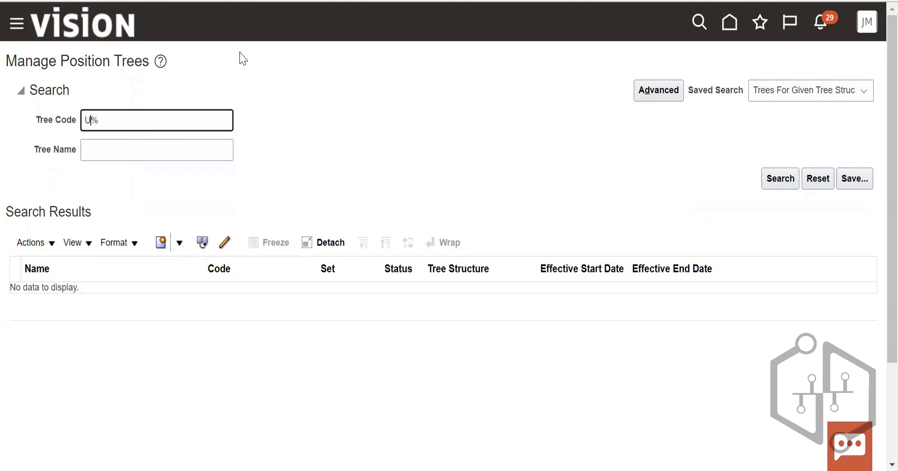
click(780, 179)
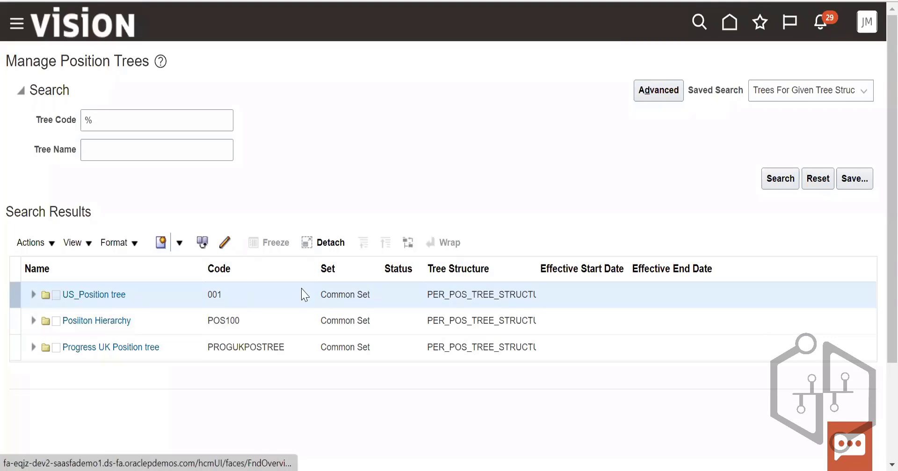
triple_click(339, 297)
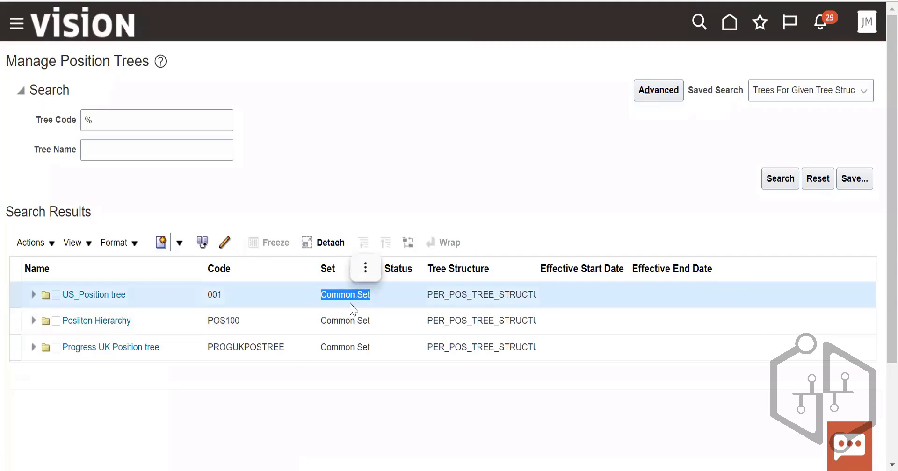
click(386, 79)
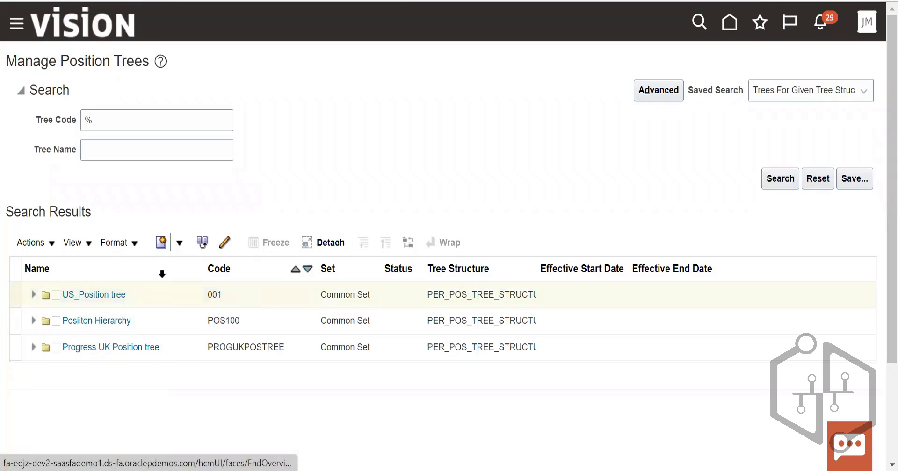
- Start a new tree version for US_Position tree and name it "US_tree version"
click(179, 243)
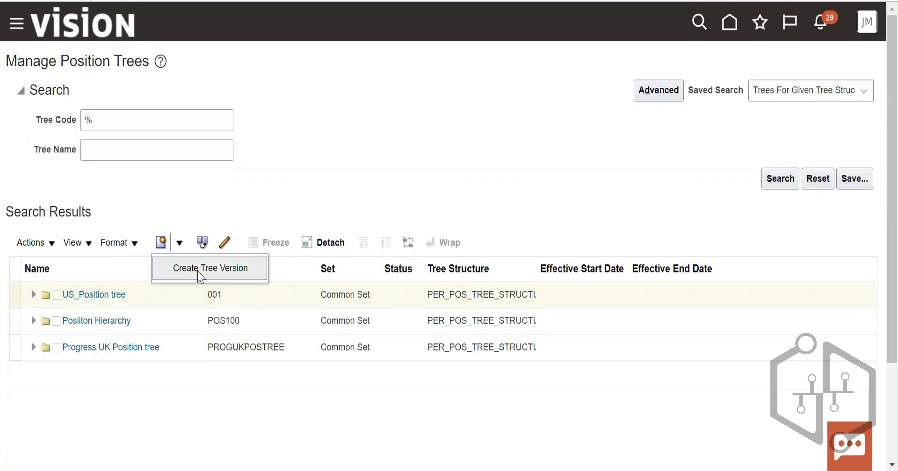
click(199, 269)
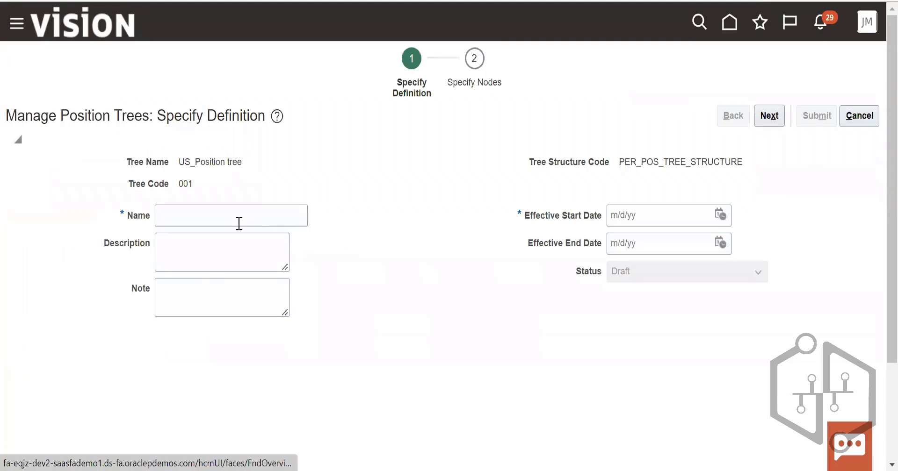
click(228, 215)
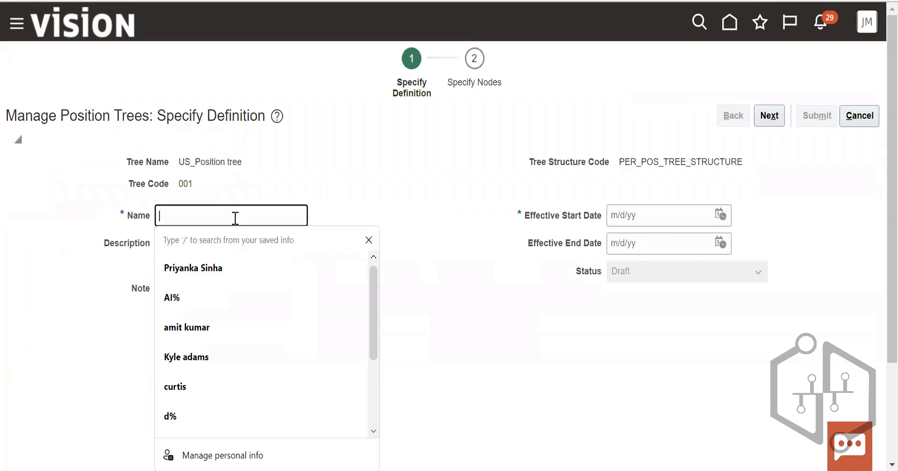
text(US_tree)
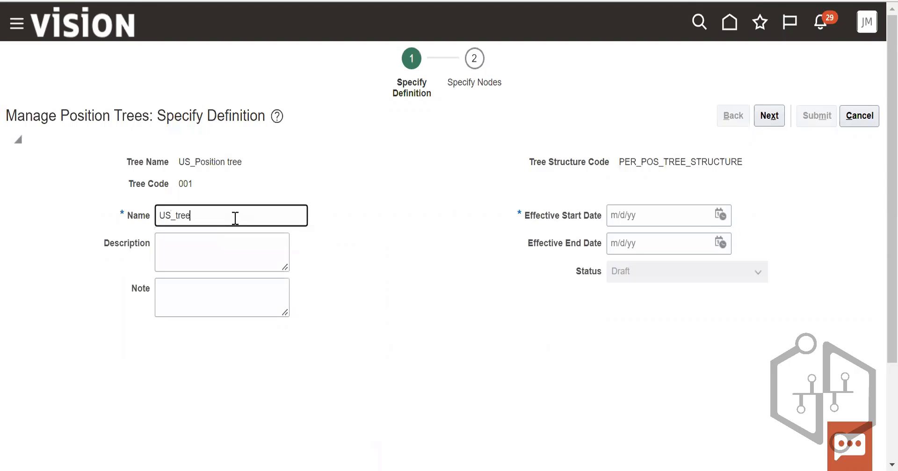
text( version)
- Set the version's effective dates from 6/1/22 to 6/30/22, try to proceed to its nodes, and cancel the version
click(720, 214)
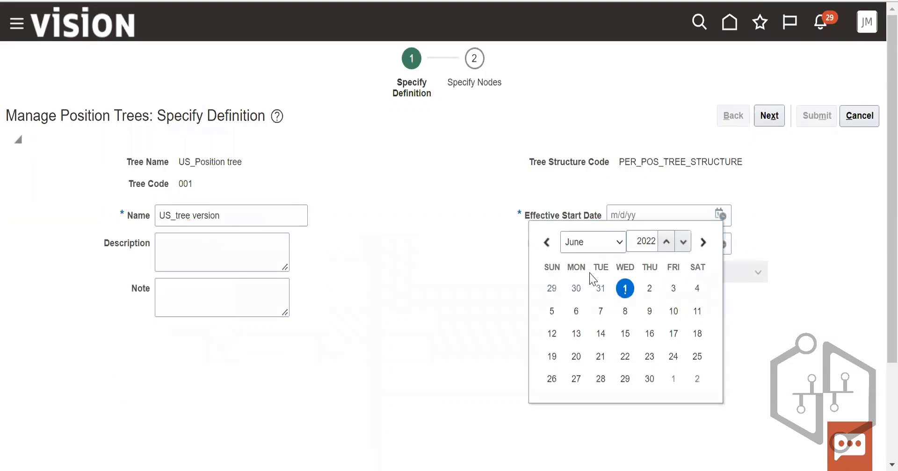
click(625, 289)
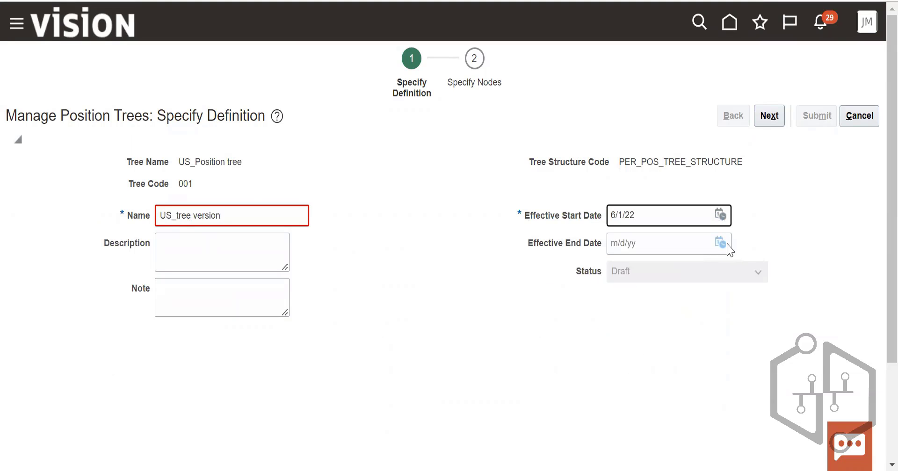
click(726, 244)
click(666, 414)
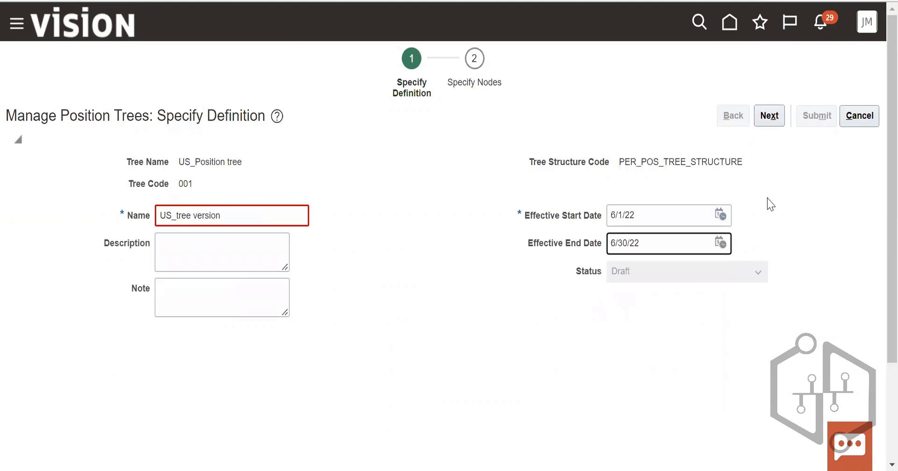
click(769, 115)
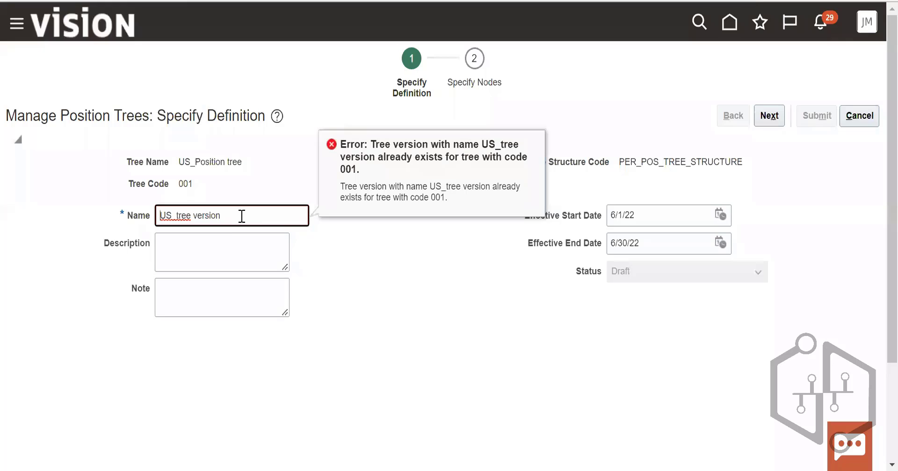
click(866, 119)
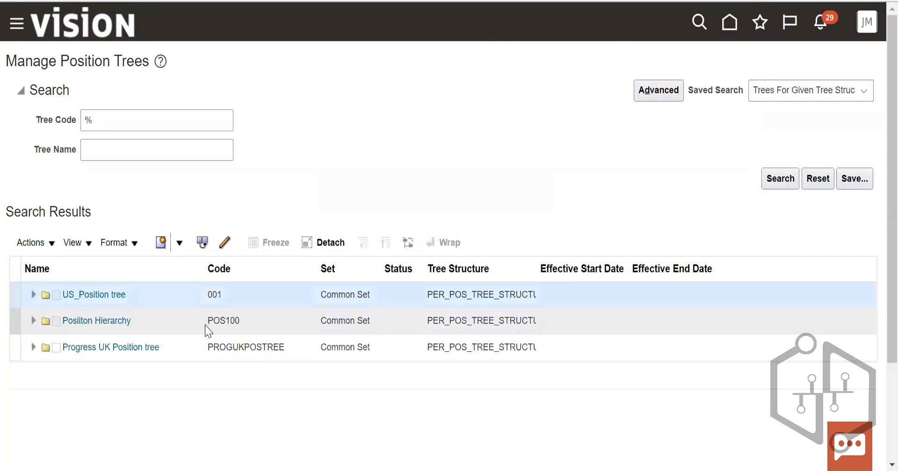
- Open the US_Position tree definition and consult the Position Trees hierarchy slide in PowerPoint before returning to the definition
click(99, 296)
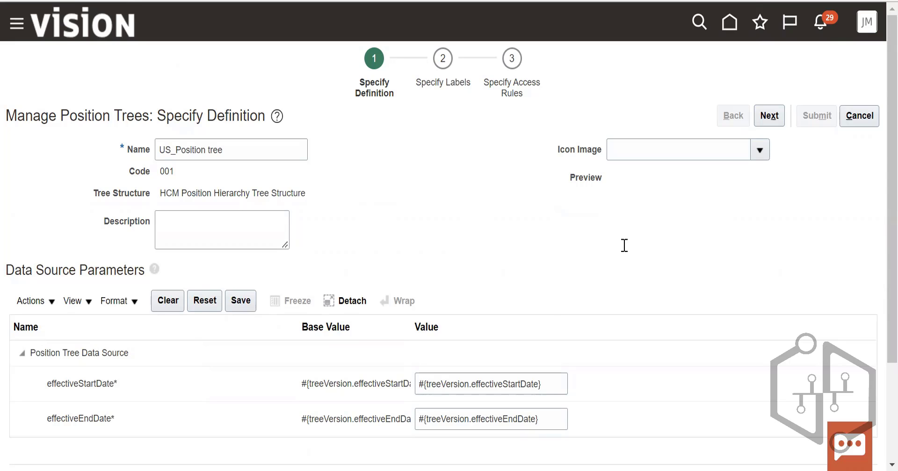
key(alt+Tab)
scroll(648, 309, up, 1)
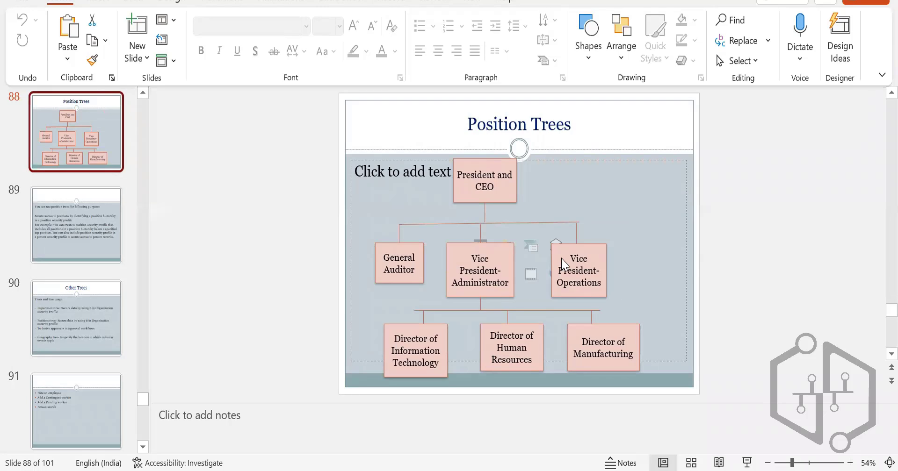
key(alt+Tab)
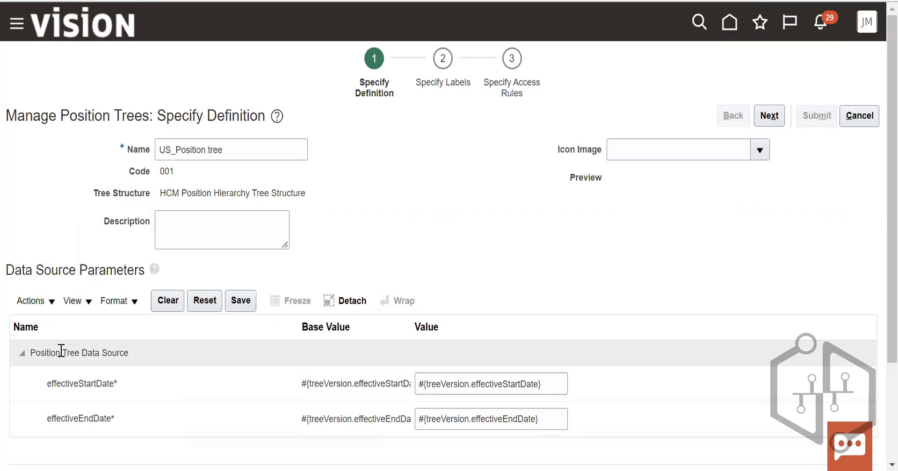
- Proceed past the definition and labels stages of US_Position tree to the access rules and submit the tree
click(769, 115)
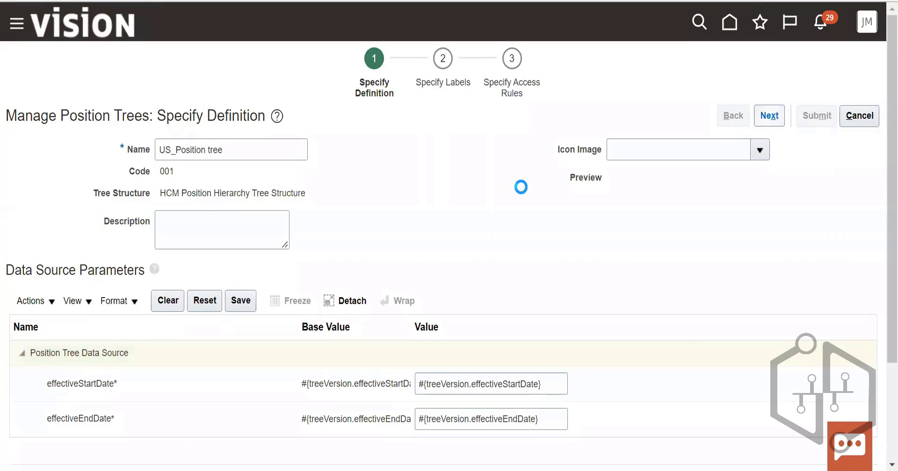
click(776, 116)
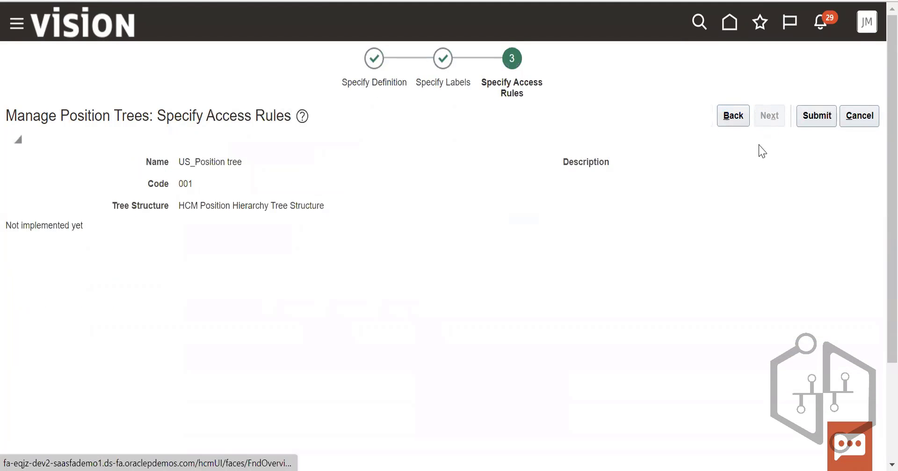
click(827, 113)
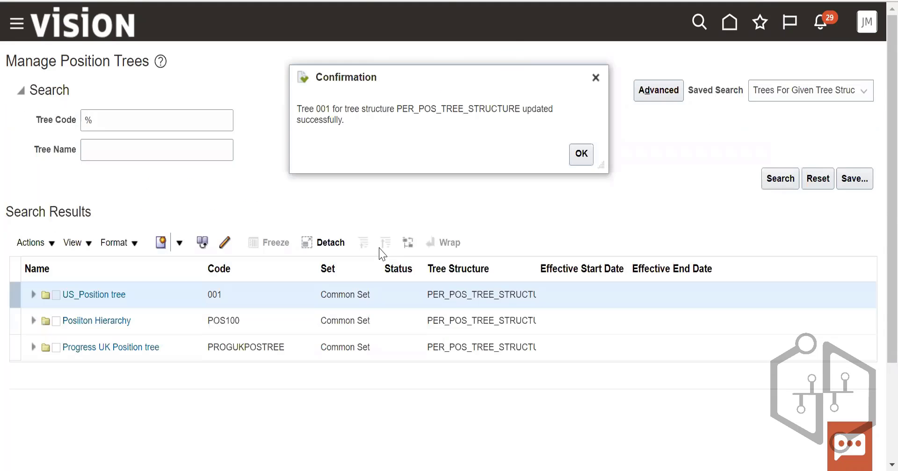
- Acknowledge the tree update and try to view a tree version with the US_Position tree row selected
click(580, 154)
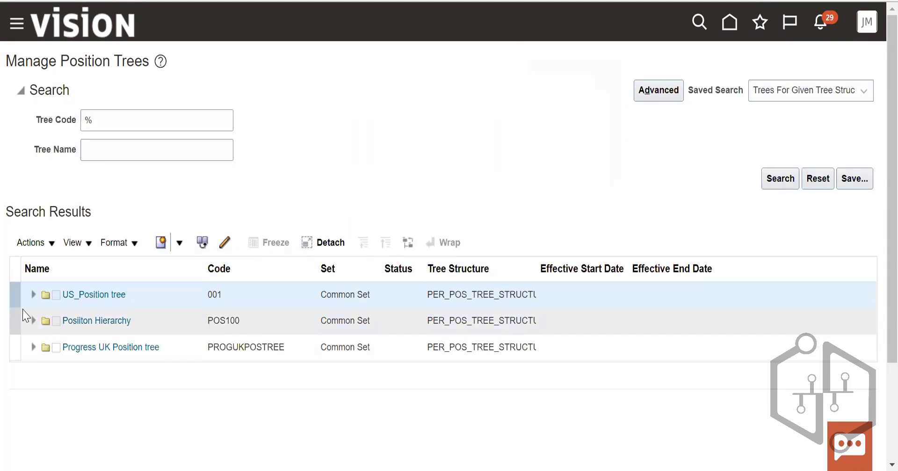
click(51, 245)
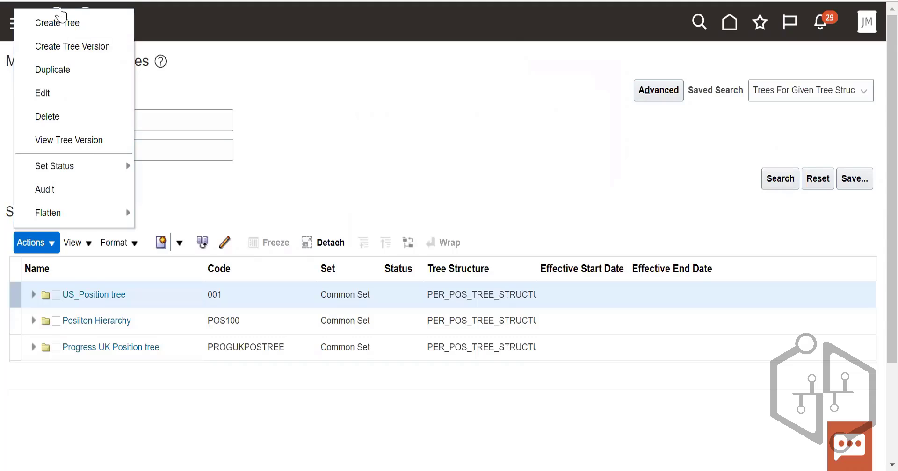
click(95, 148)
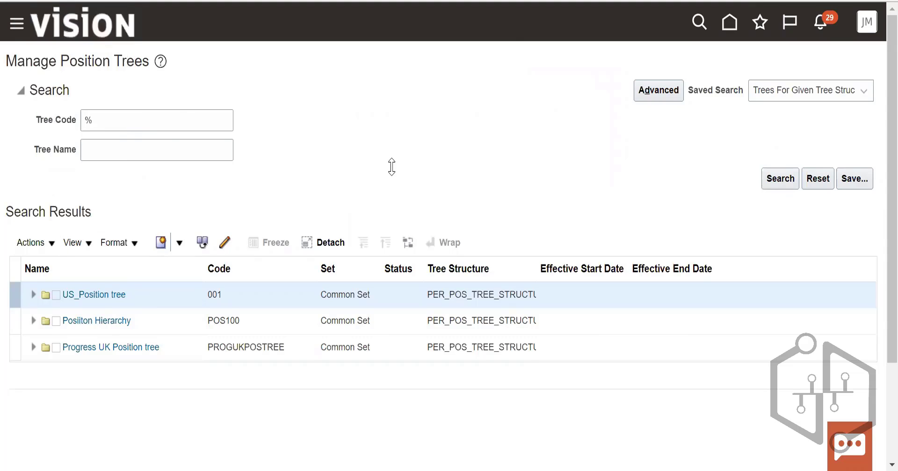
click(580, 154)
- Expand US_Position tree, open US_tree version and proceed to its Specify Nodes stage
click(34, 294)
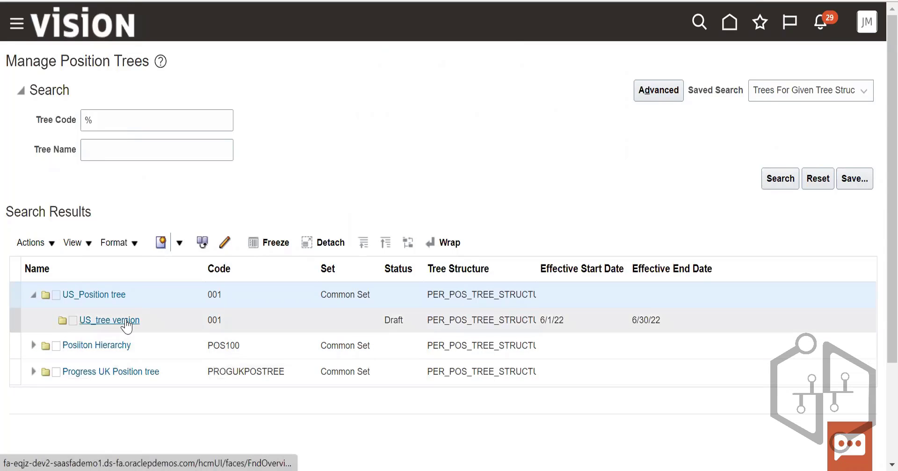
click(125, 322)
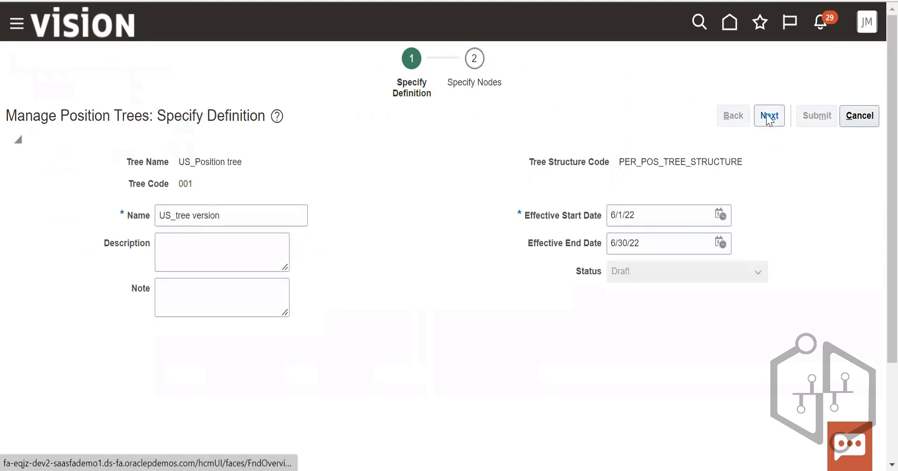
click(769, 118)
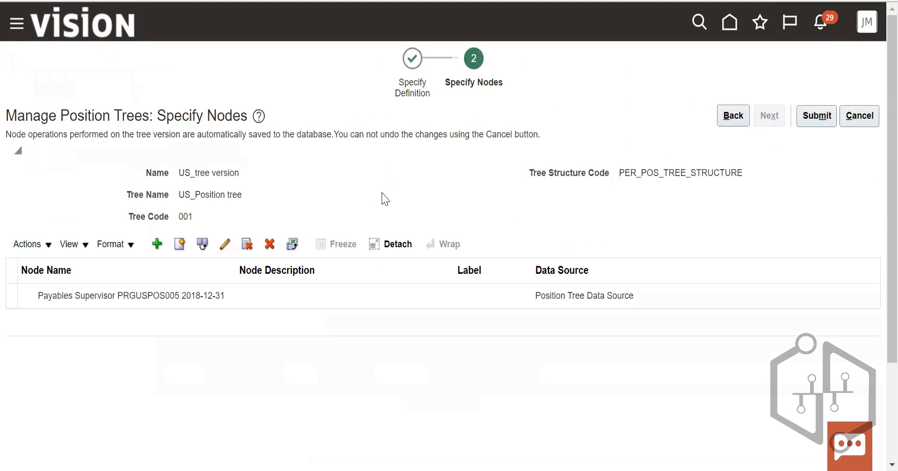
- Try to add another root node to US_tree version, and submit the version with the Payables Supervisor node selected
click(25, 244)
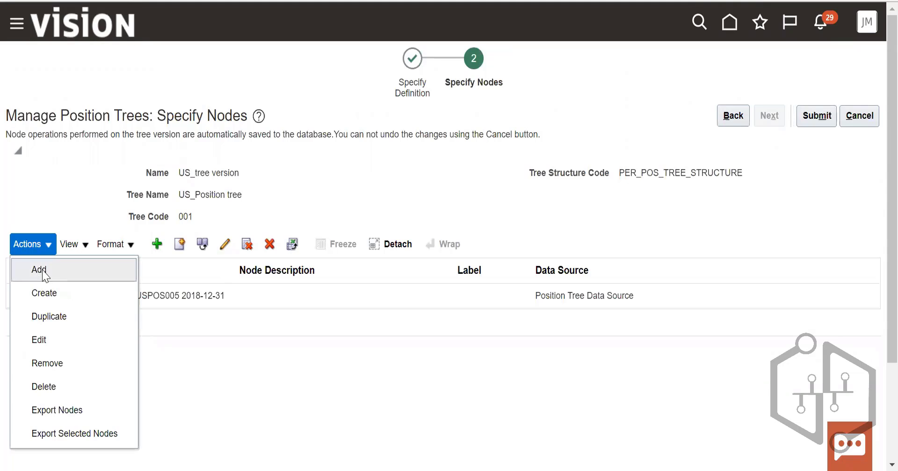
click(42, 272)
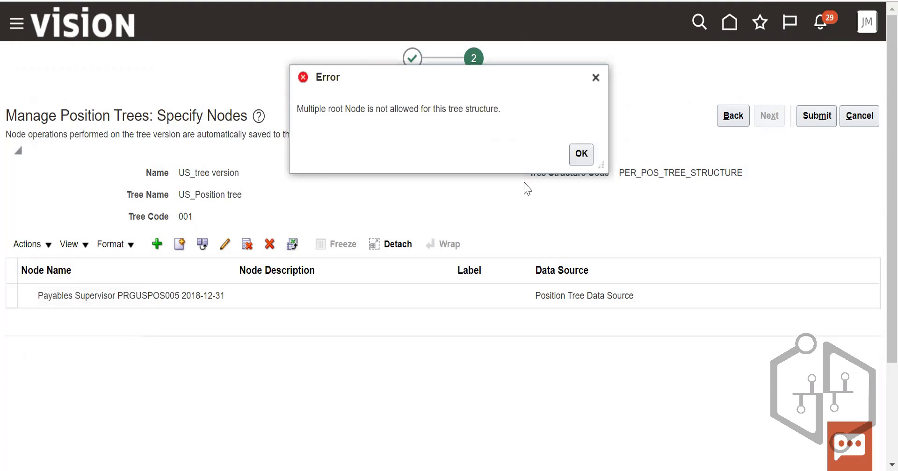
click(589, 160)
click(193, 297)
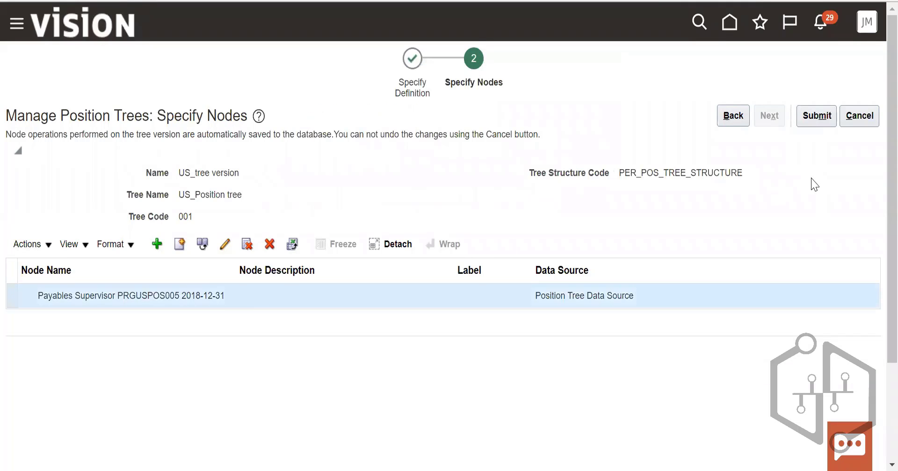
click(825, 117)
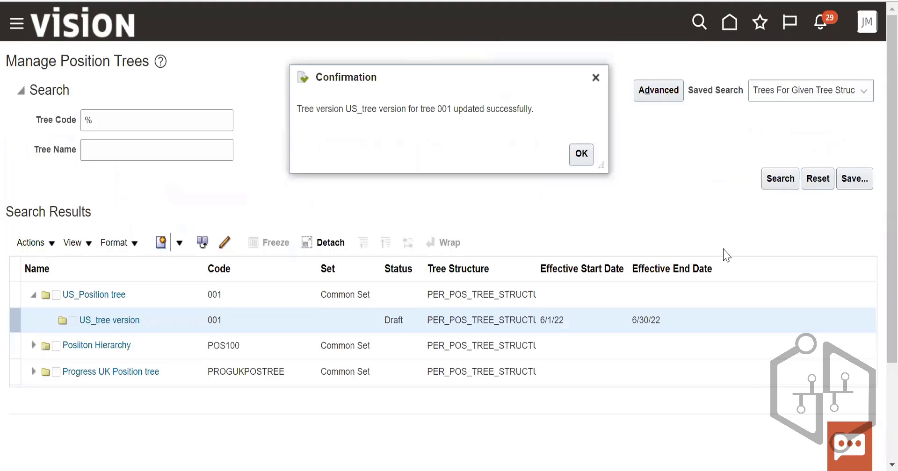
click(581, 154)
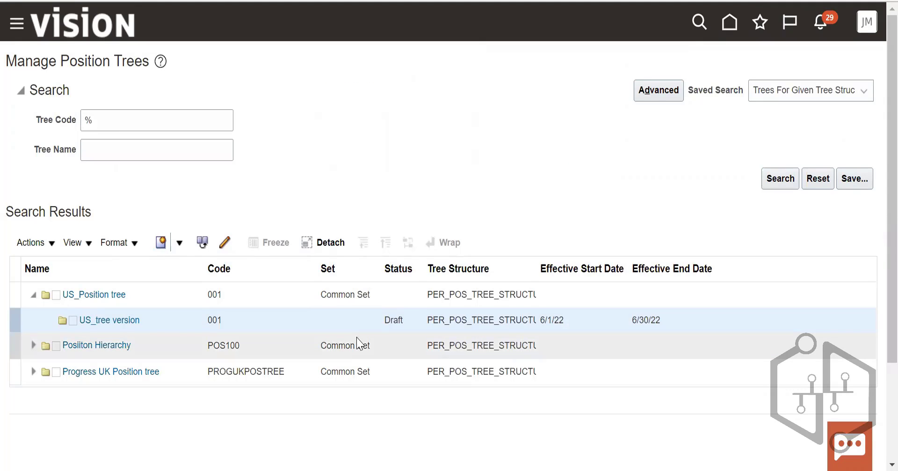
- Return to the home page and reopen Manage Position Trees from Workforce Structures
click(730, 23)
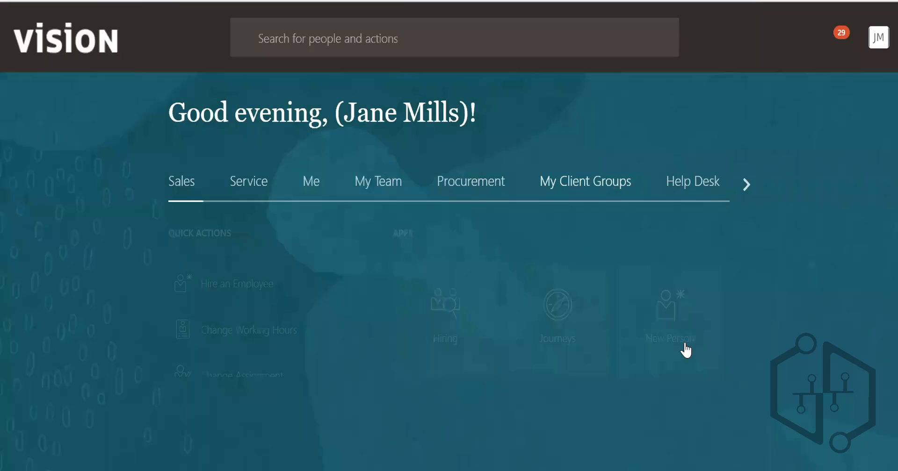
scroll(841, 252, down, 4)
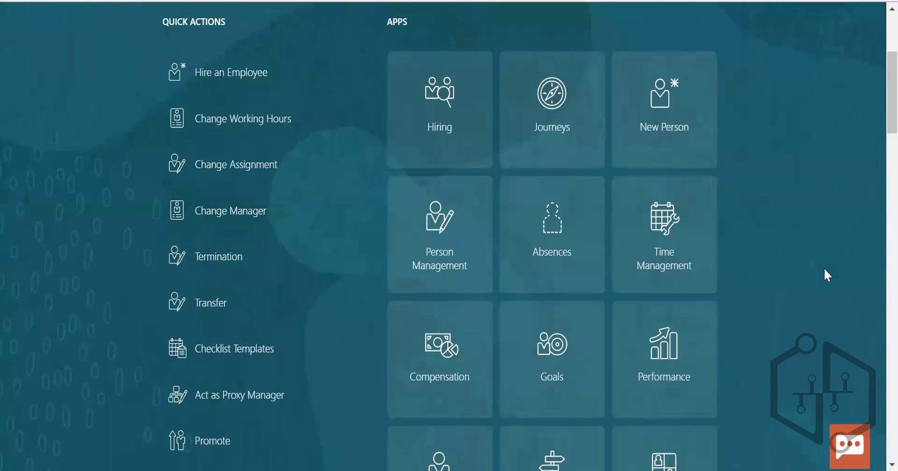
scroll(824, 269, down, 7)
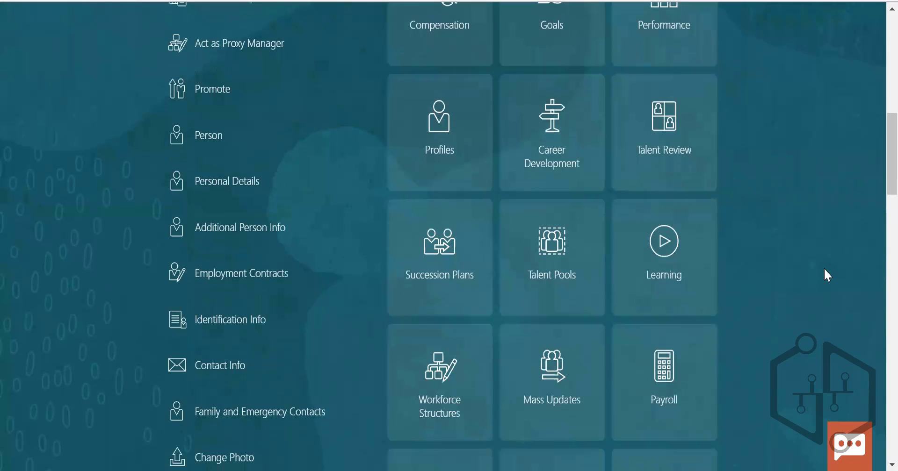
click(428, 374)
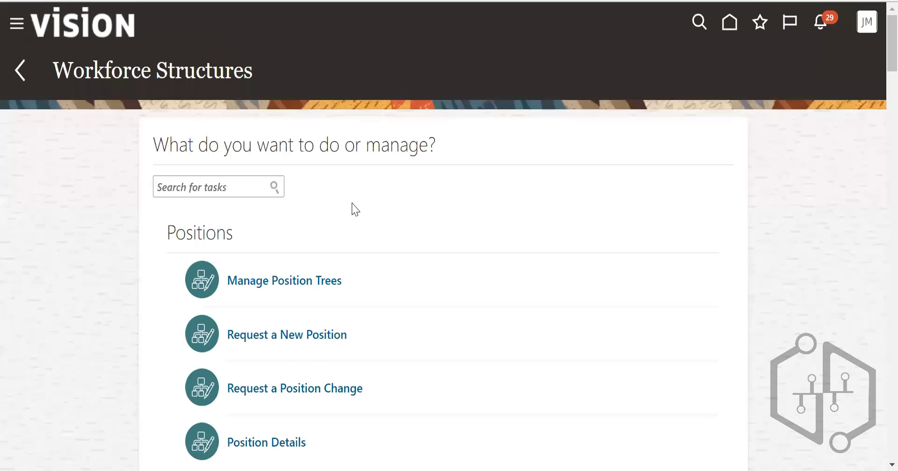
scroll(401, 312, down, 1)
click(311, 213)
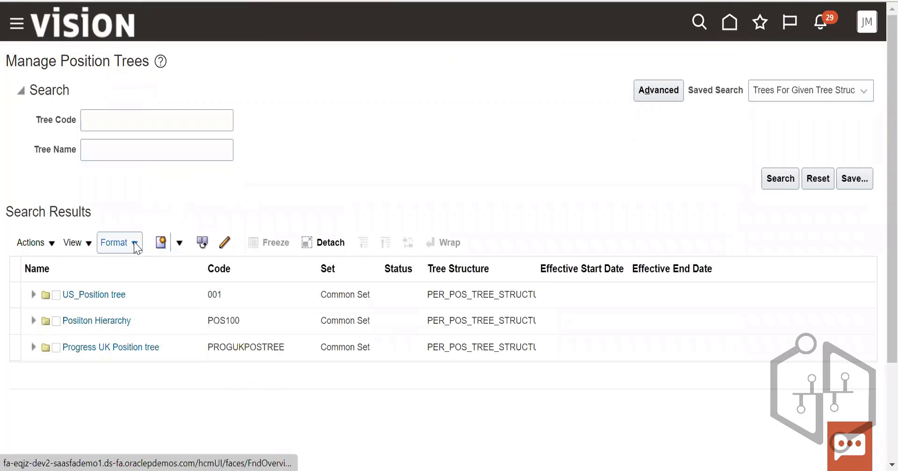
- Try to set a tree version's status and to create a new tree version without selecting any tree
click(53, 244)
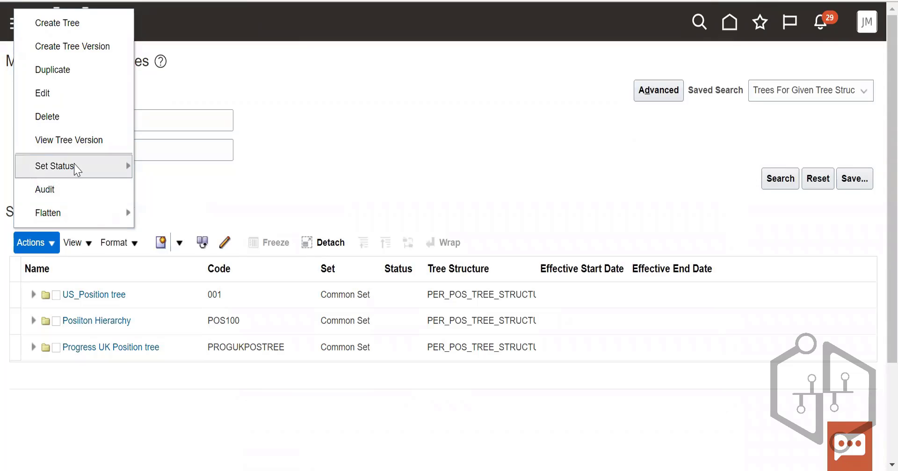
click(412, 167)
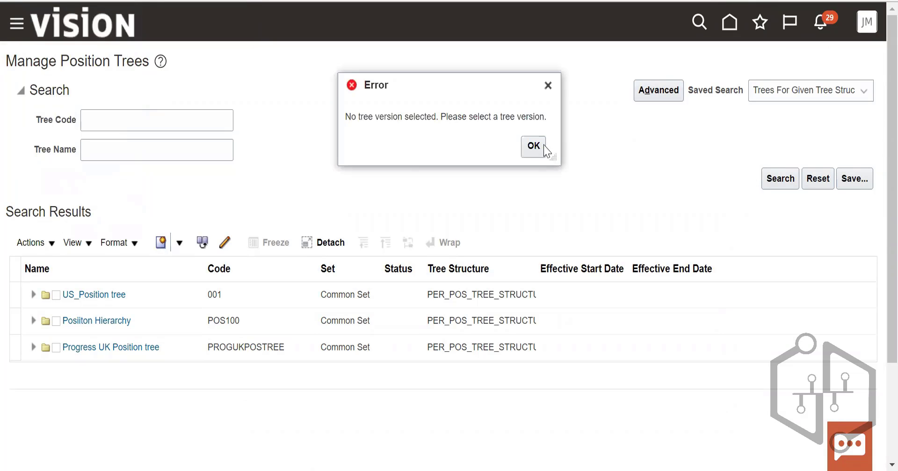
click(542, 144)
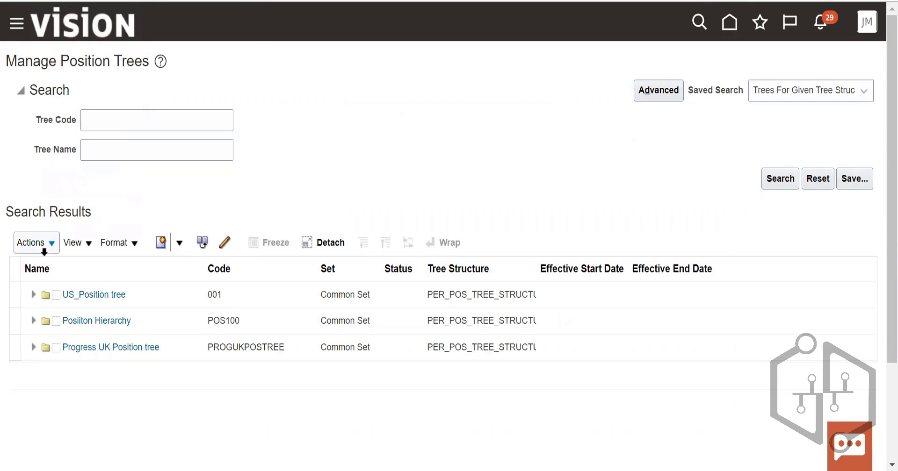
click(179, 242)
click(189, 274)
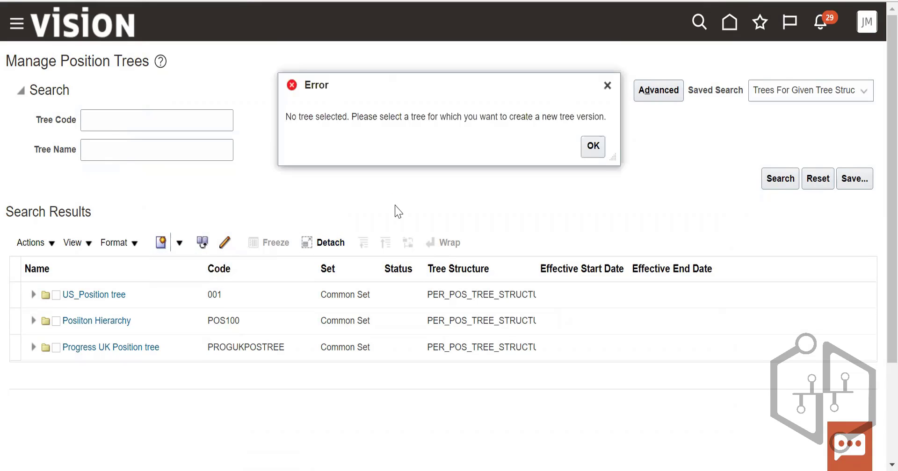
click(591, 146)
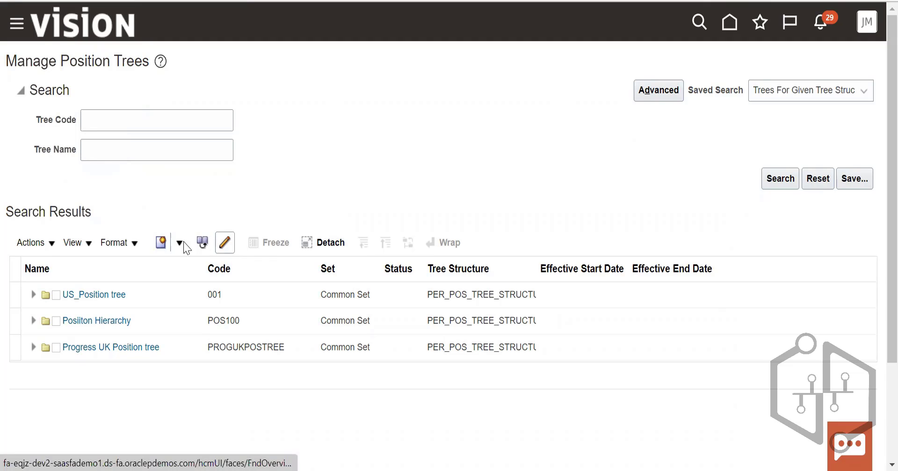
- Look through the view options and try to view a tree version without selecting one
click(70, 243)
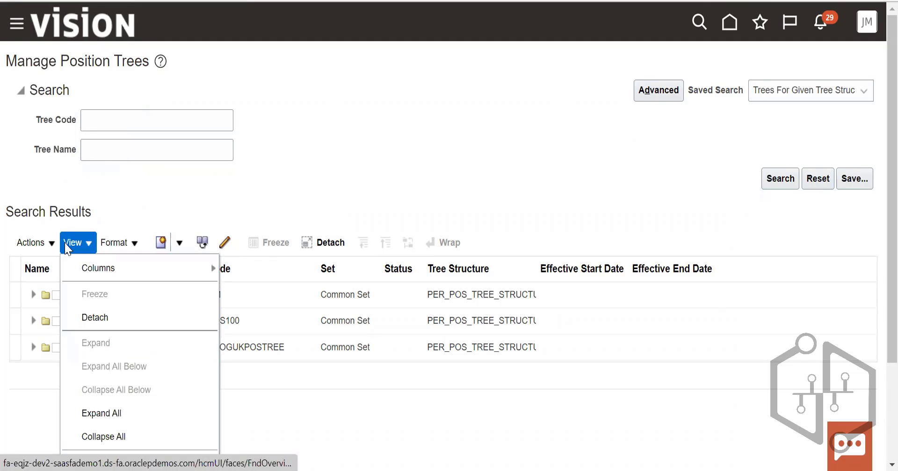
click(33, 243)
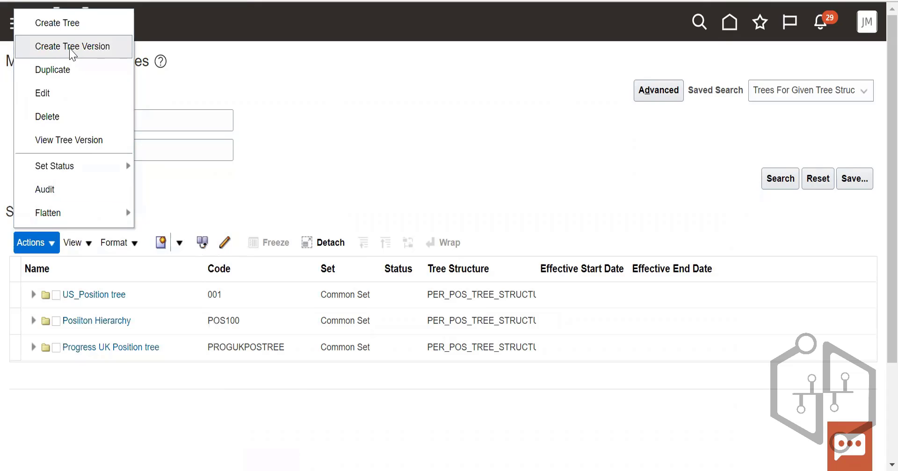
click(60, 146)
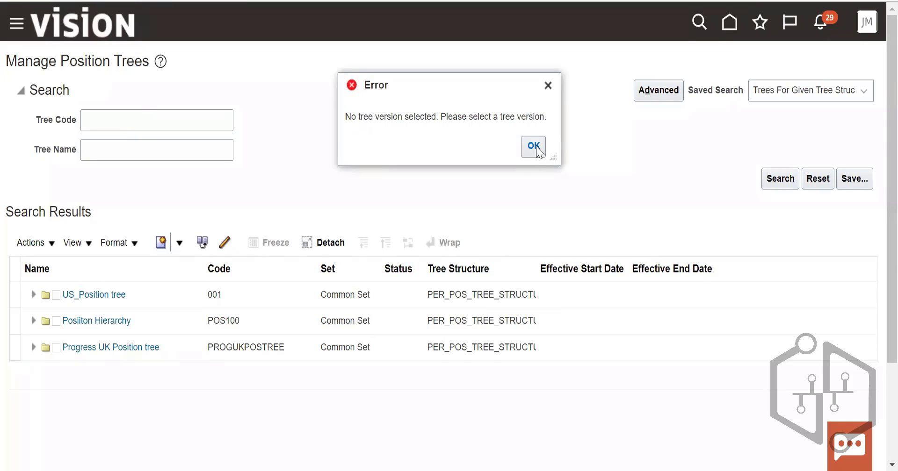
click(533, 146)
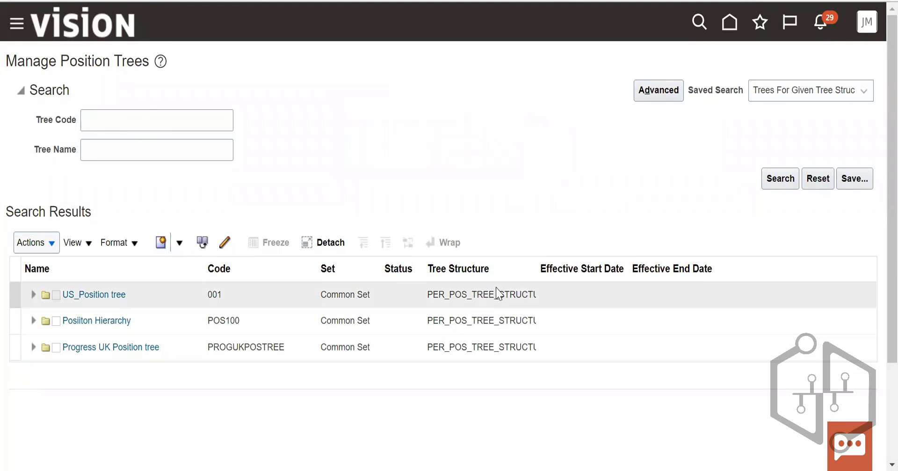
- Rerun the position tree search and expand US_Position tree to show its versions
click(784, 176)
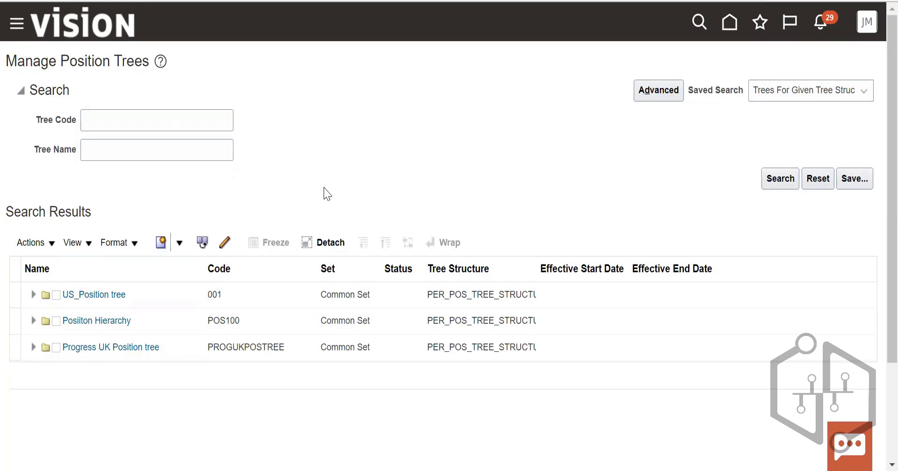
click(11, 294)
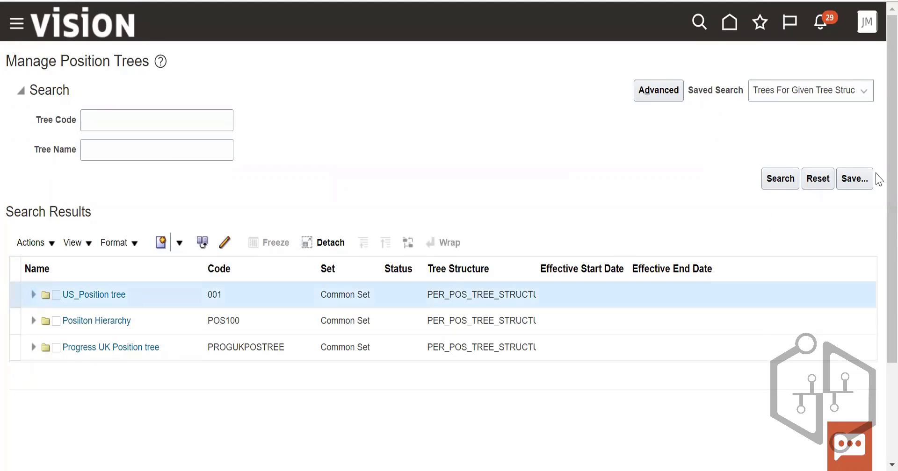
click(780, 179)
click(779, 178)
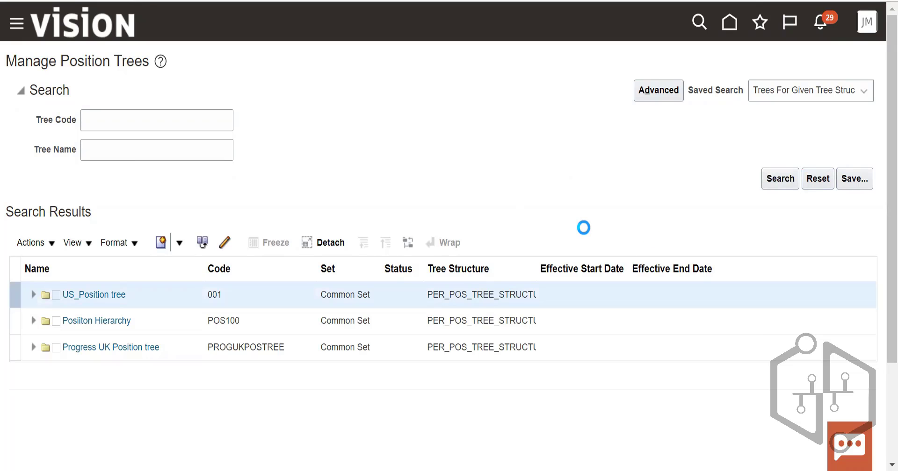
click(780, 179)
click(33, 295)
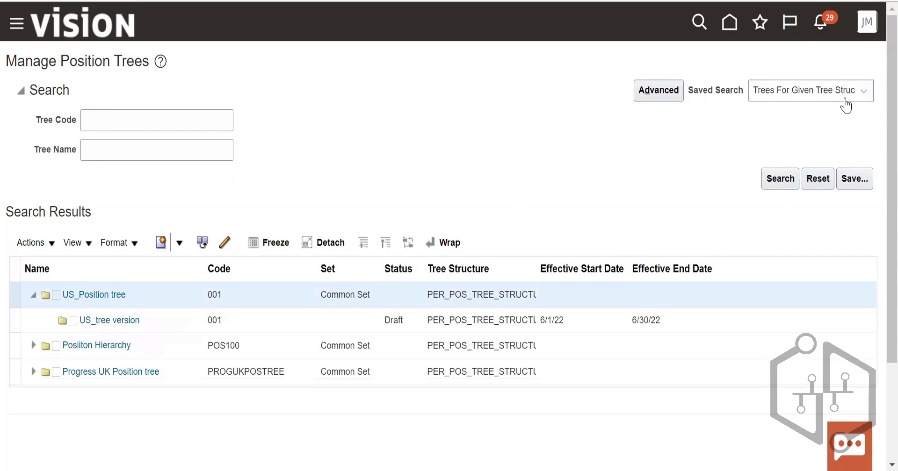
- Go back to the home page, open Workforce Structures and browse its tasks down to the Organizations group
click(726, 31)
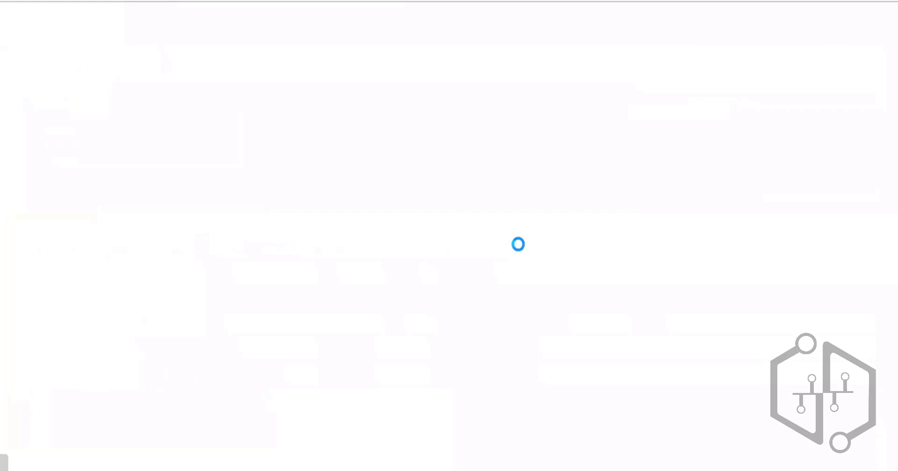
scroll(513, 282, down, 15)
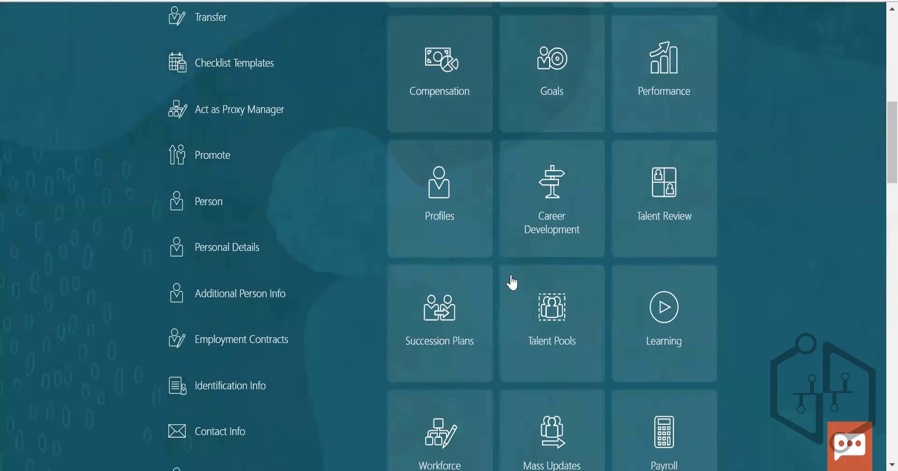
click(450, 232)
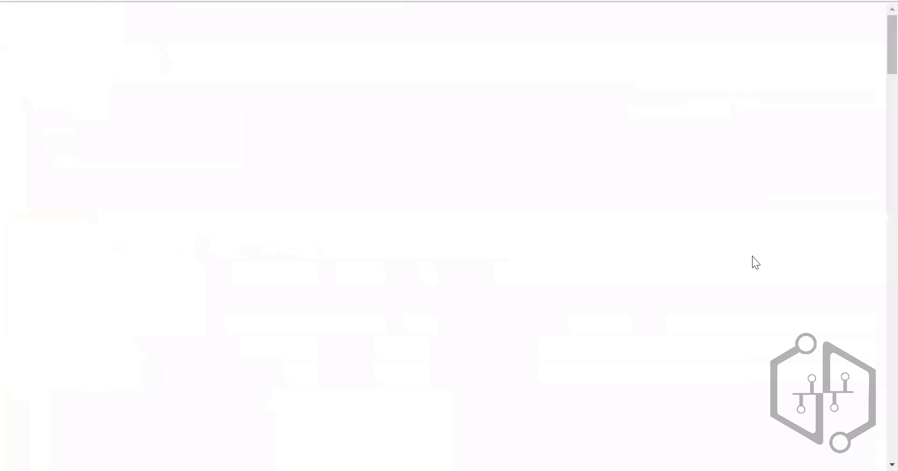
scroll(530, 308, down, 15)
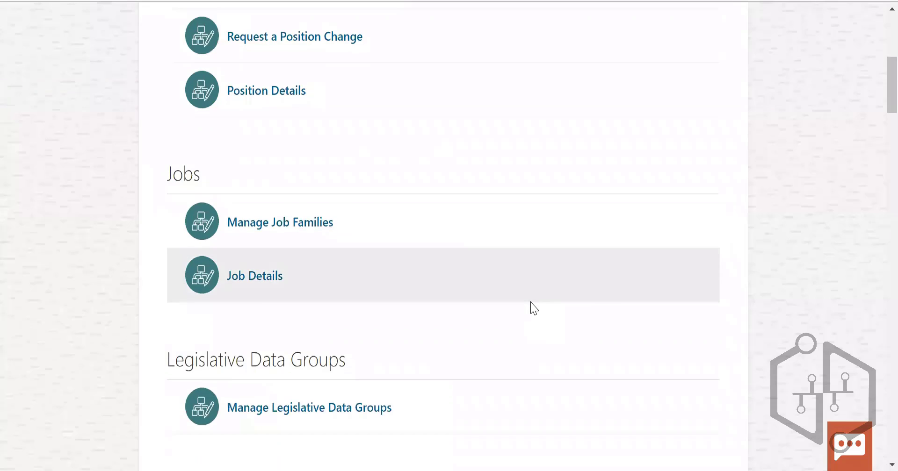
scroll(533, 308, up, 15)
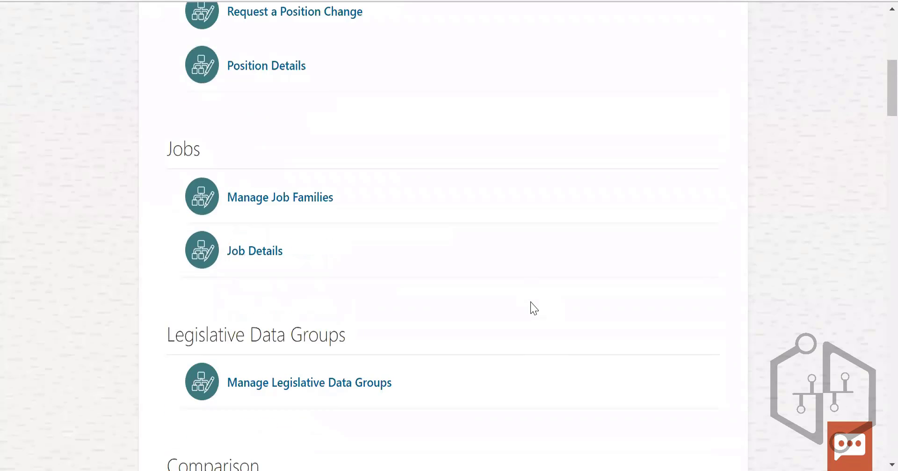
scroll(532, 308, down, 20)
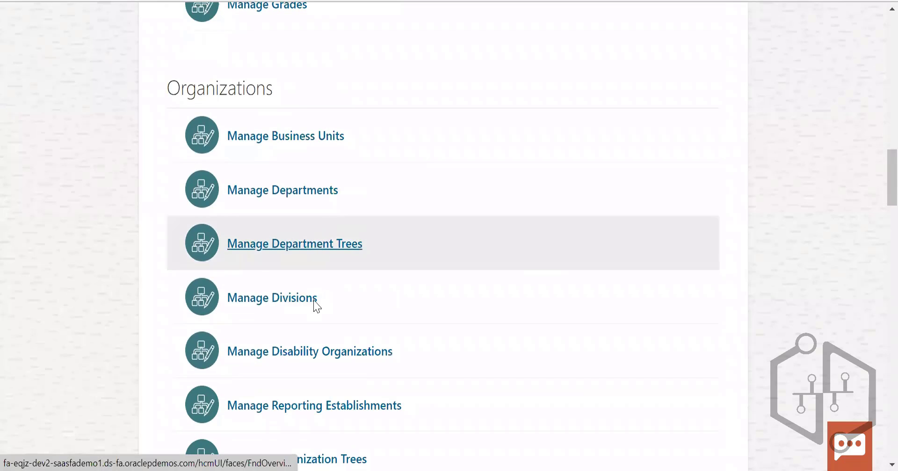
- Look over the Organizations tasks and open Manage Department Trees
scroll(315, 320, down, 3)
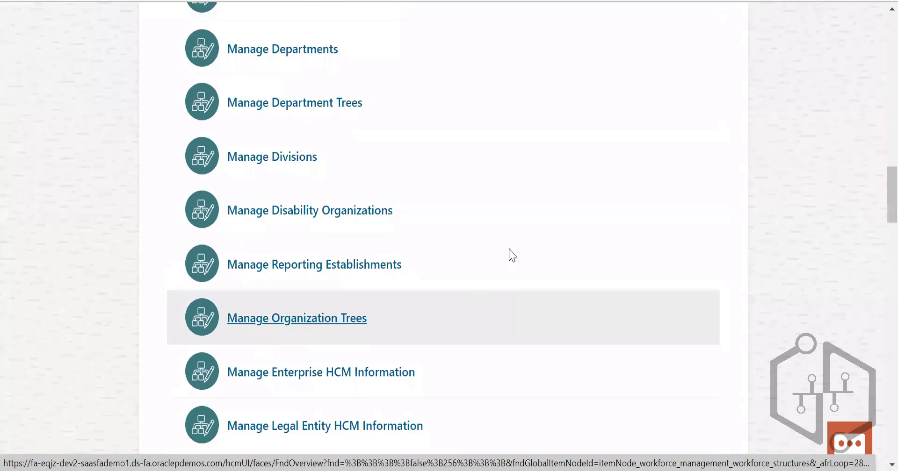
scroll(391, 217, up, 3)
click(306, 244)
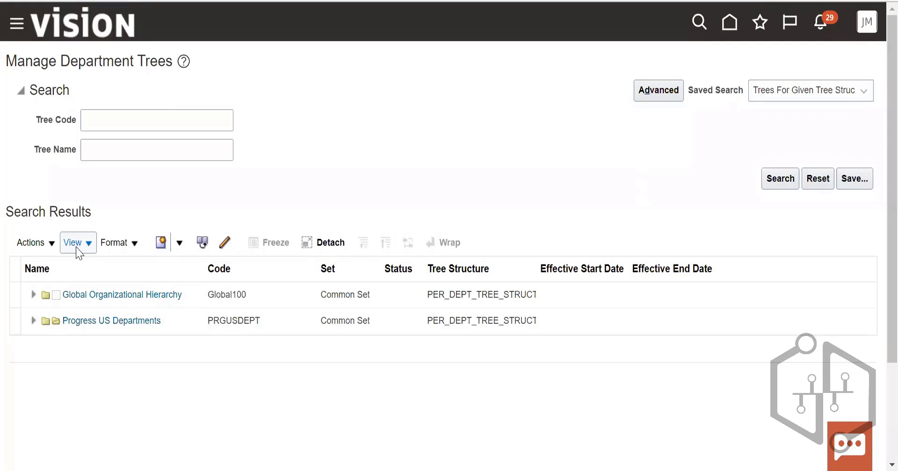
- Create a new department tree named "US_Oraganization tree" with code 001
click(44, 245)
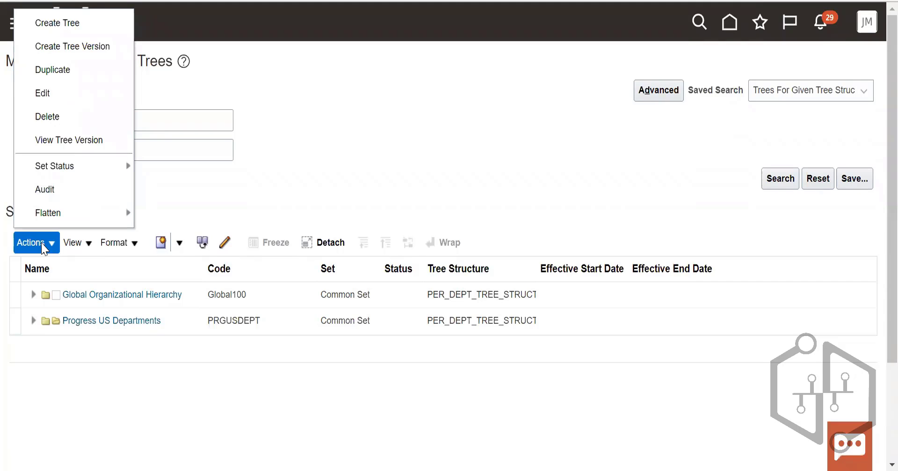
click(71, 24)
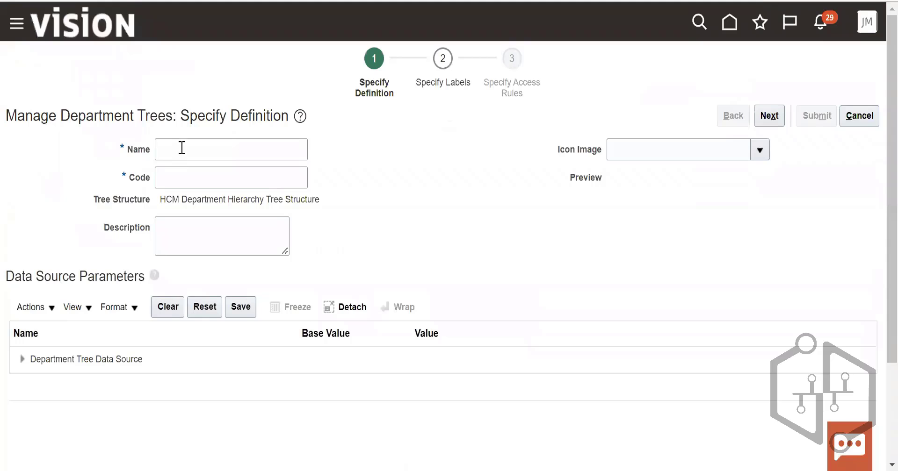
click(182, 147)
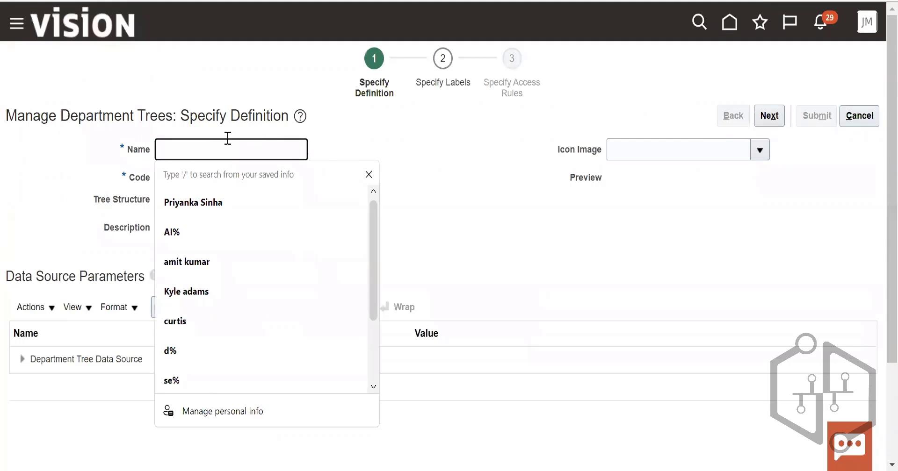
text(US_OI)
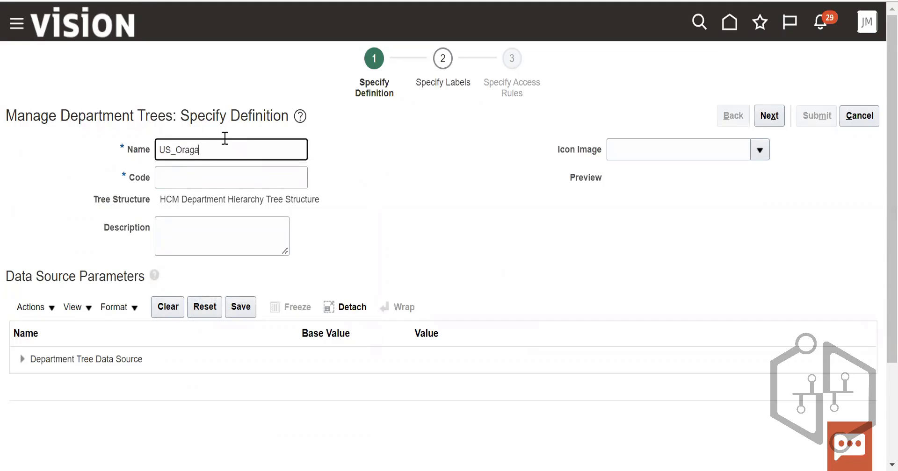
text(aganization tree)
click(243, 178)
text(001)
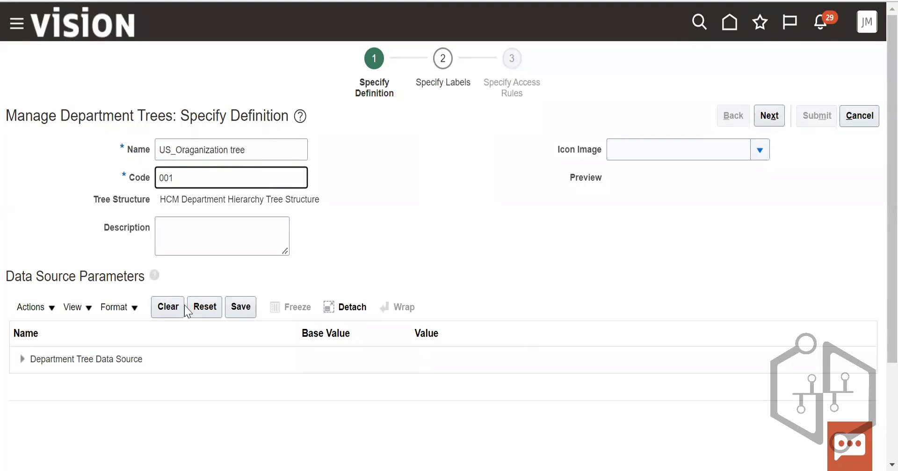
- Continue past the new department tree's labels and access rules without changes and submit it
click(769, 116)
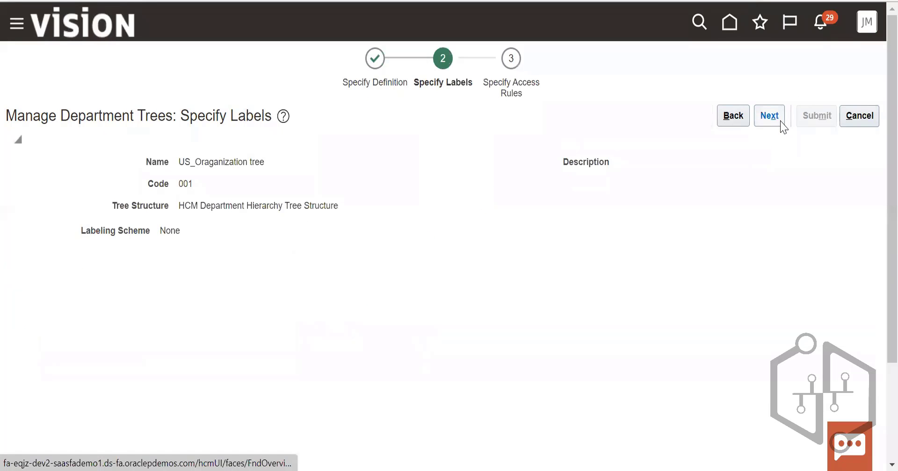
click(779, 120)
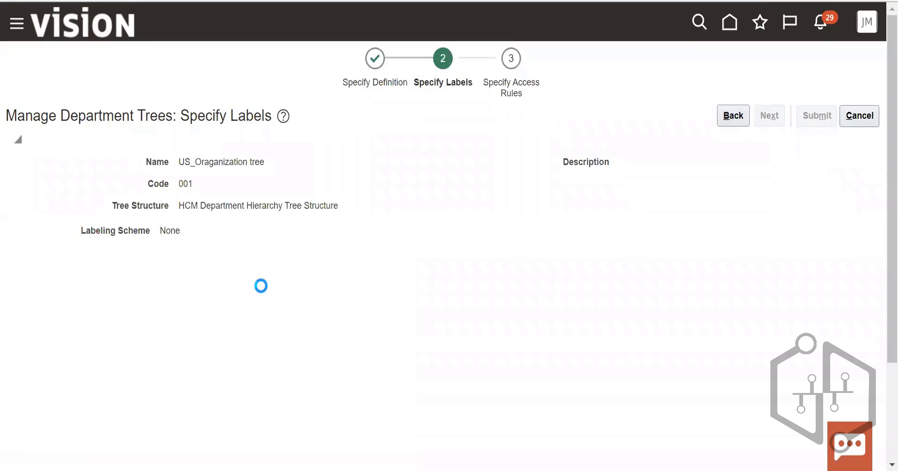
click(823, 119)
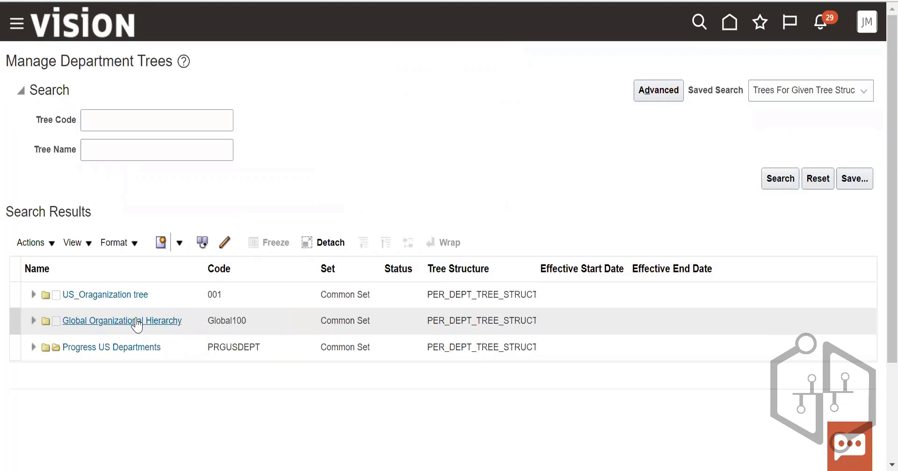
- Open the Global Organizational Hierarchy tree for update, review its definition and labels, and submit it without changes
click(136, 322)
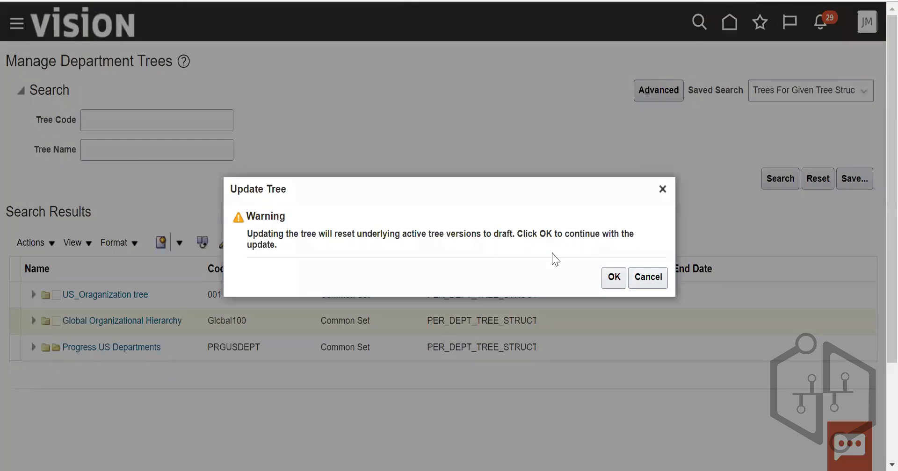
click(612, 276)
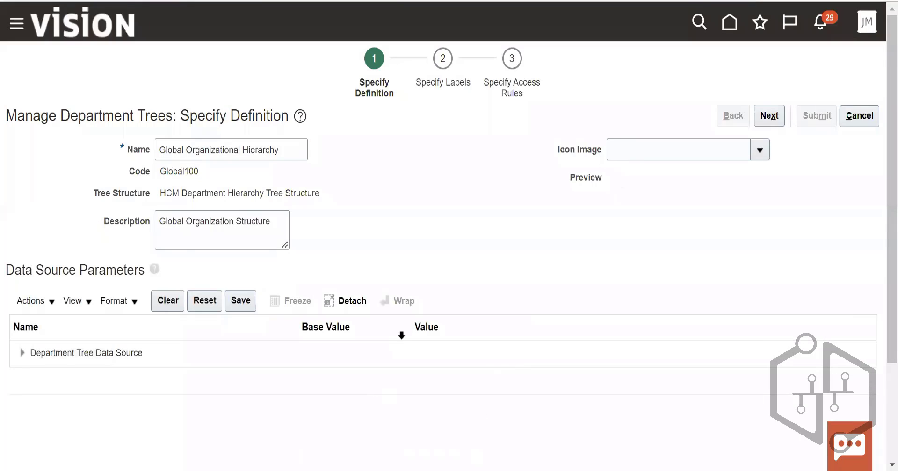
drag(160, 194, 323, 189)
click(492, 275)
click(779, 120)
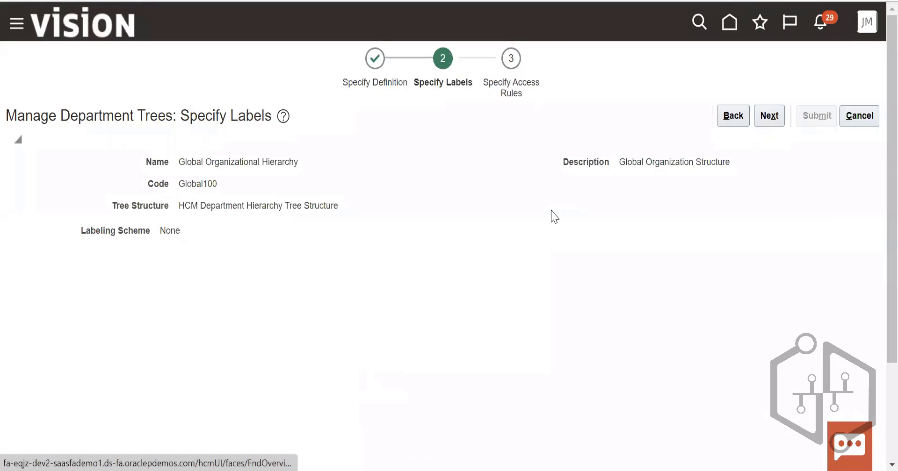
click(776, 115)
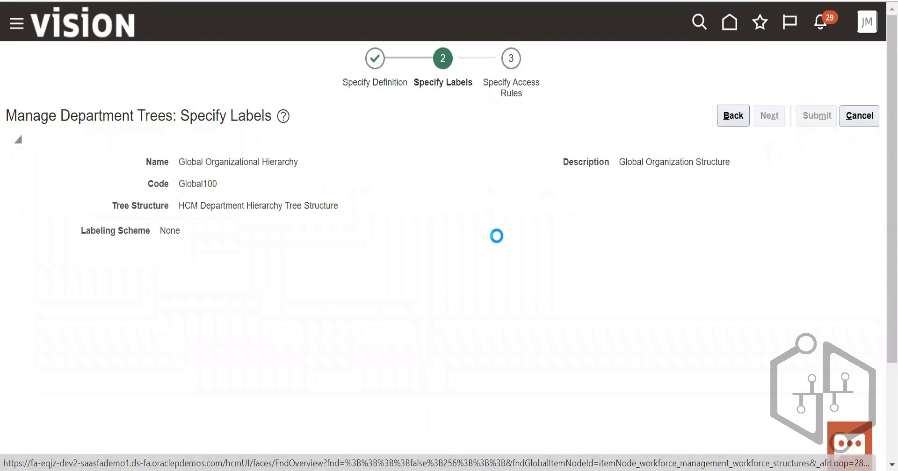
click(819, 117)
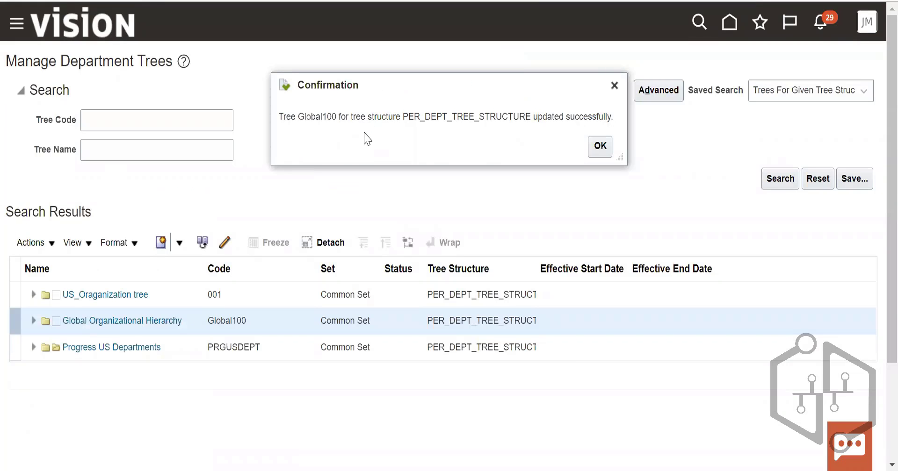
click(599, 146)
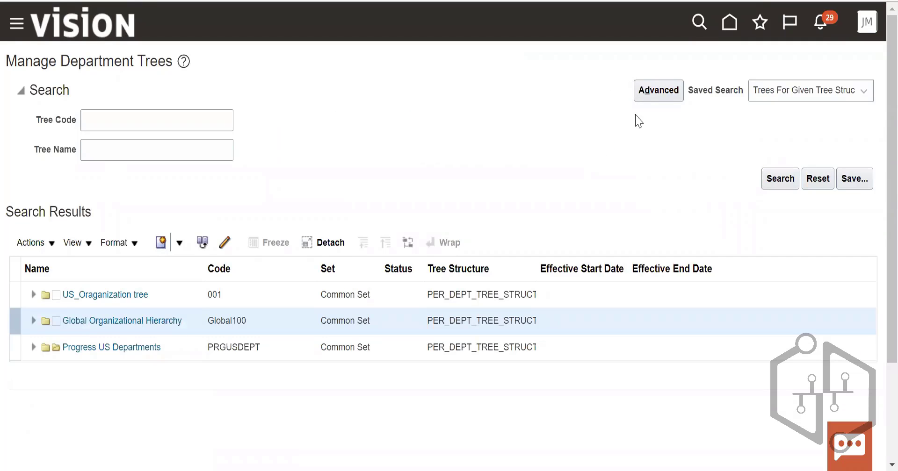
- Open the Progress US Departments tree for update and look through the actions for its data source parameters
click(124, 345)
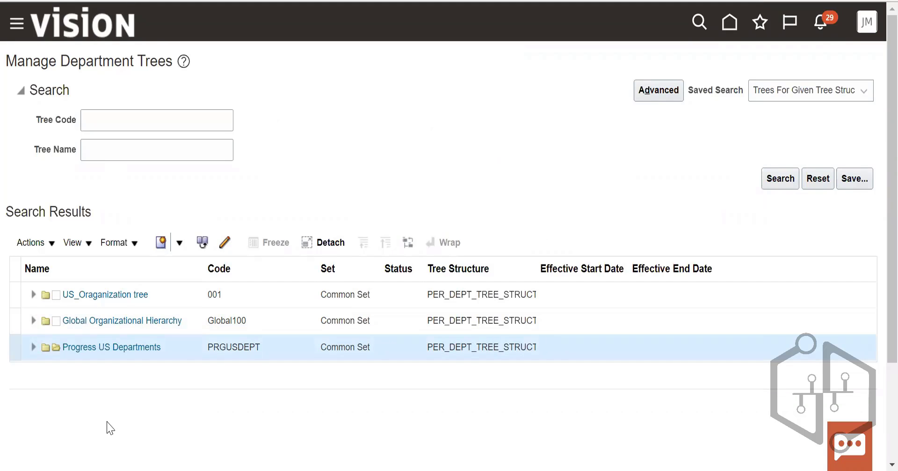
click(125, 348)
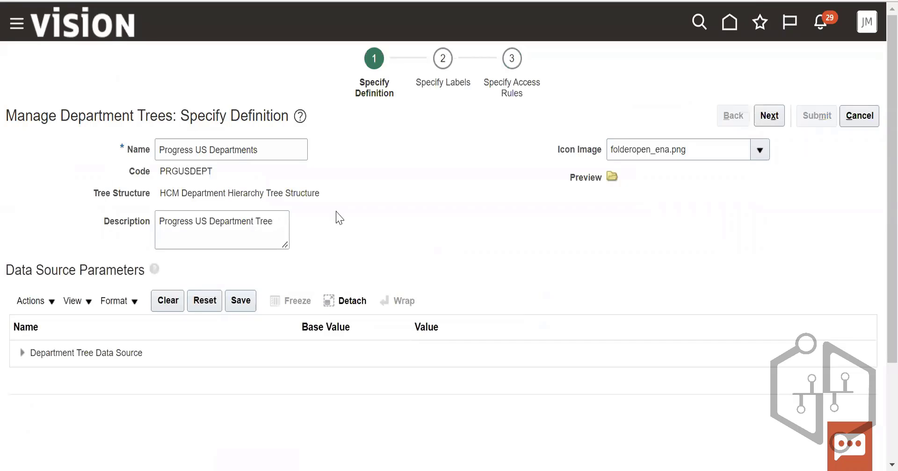
click(28, 301)
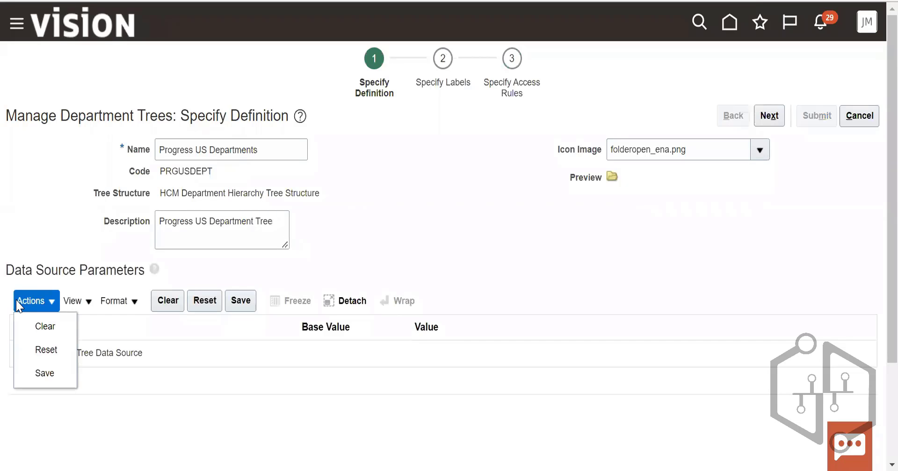
click(535, 199)
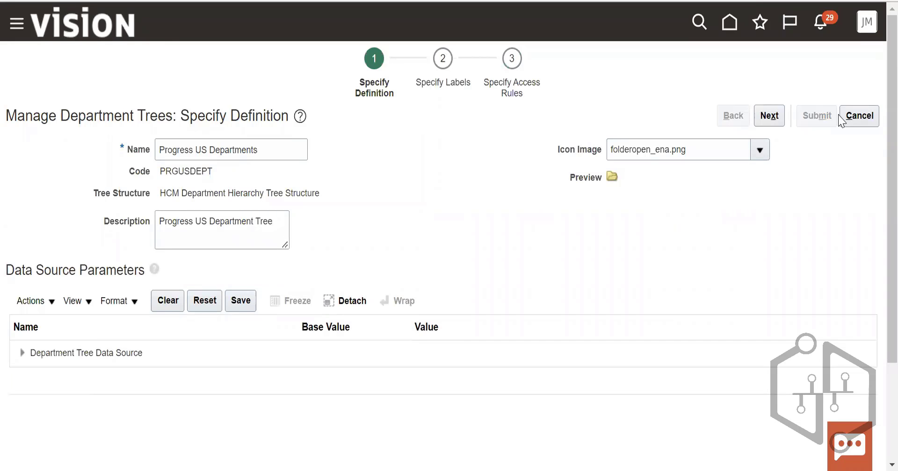
- Review the definition, labels and access rules of Progress US Departments and submit the tree without changes
click(780, 121)
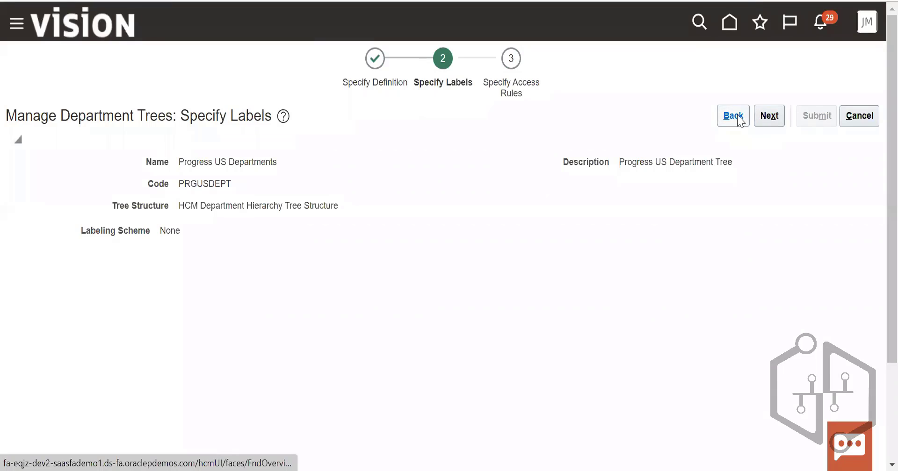
click(733, 117)
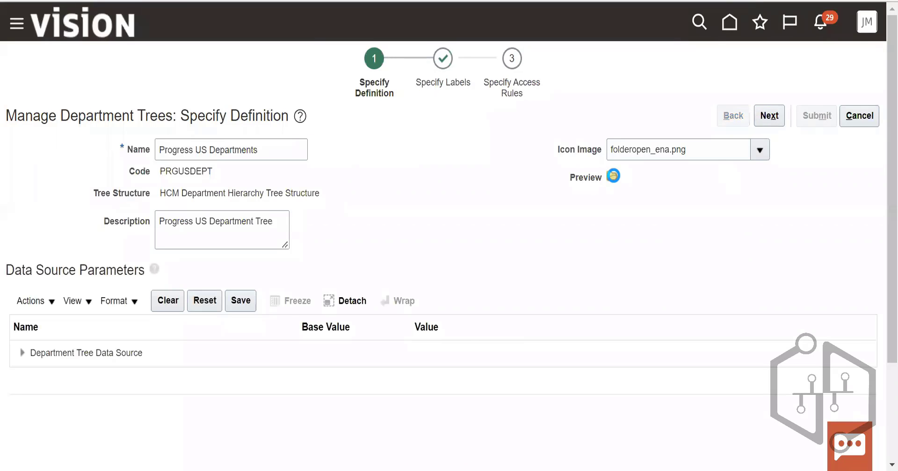
click(765, 117)
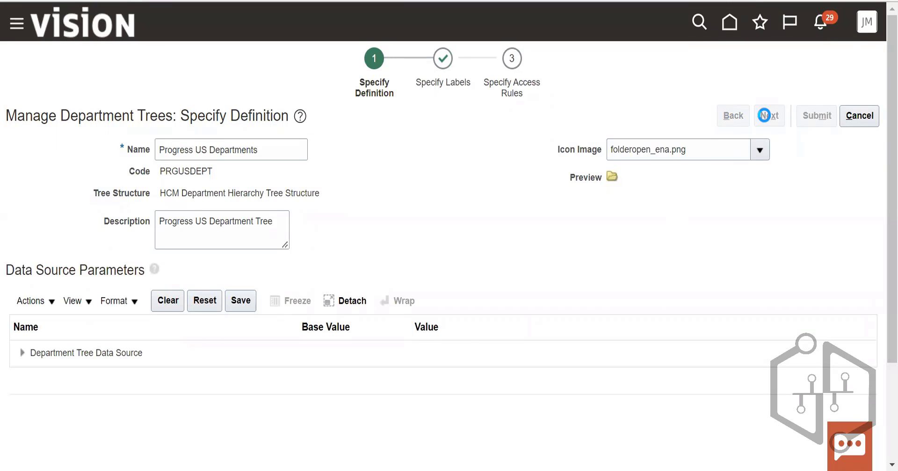
click(767, 117)
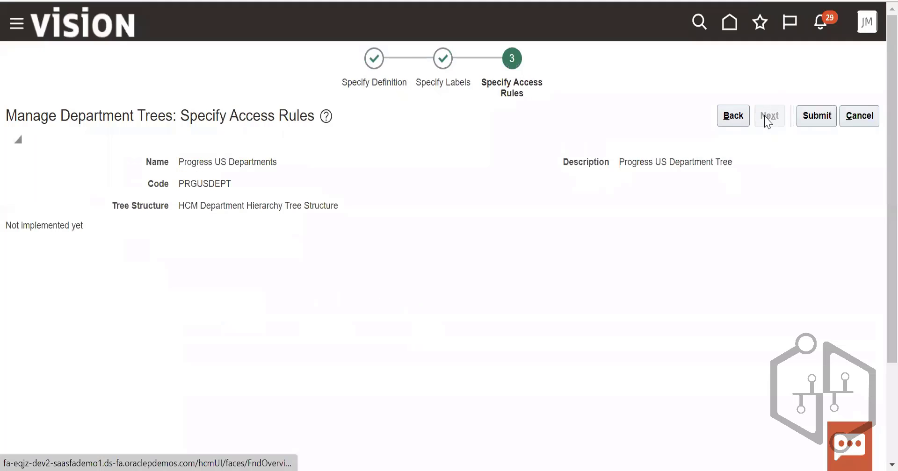
click(830, 119)
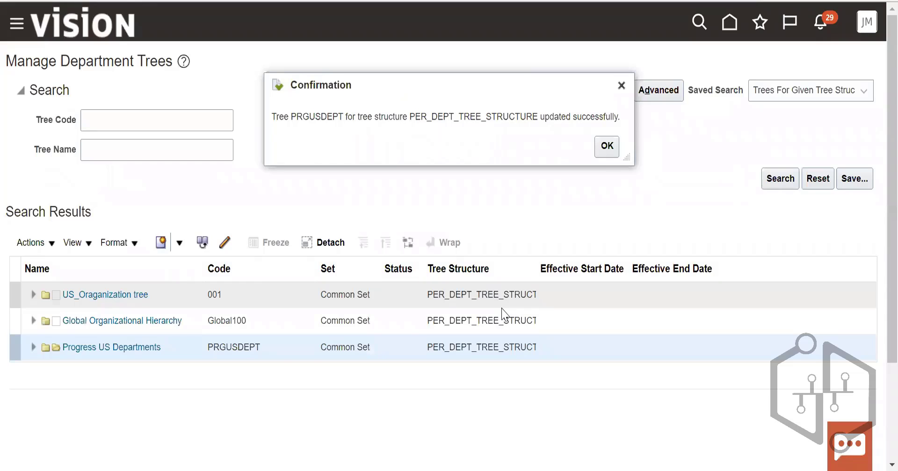
click(613, 149)
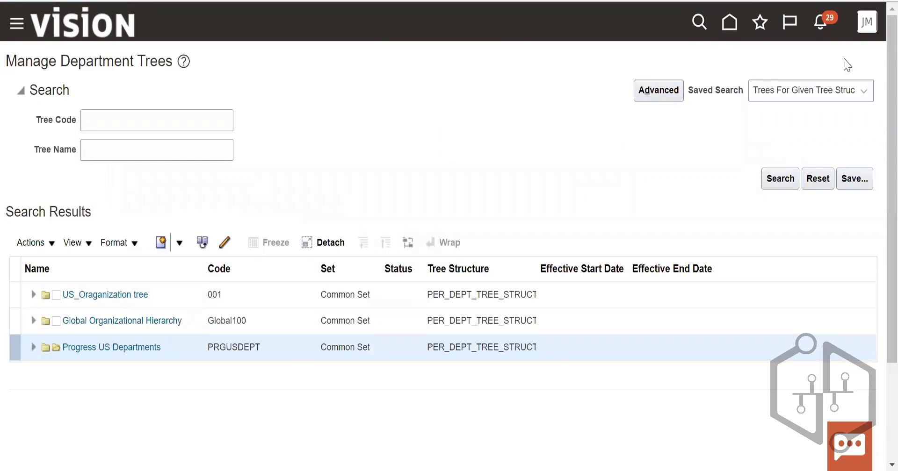
- Return to the home page, open Workforce Structures and find the organization tree task in the Organizations group
click(728, 24)
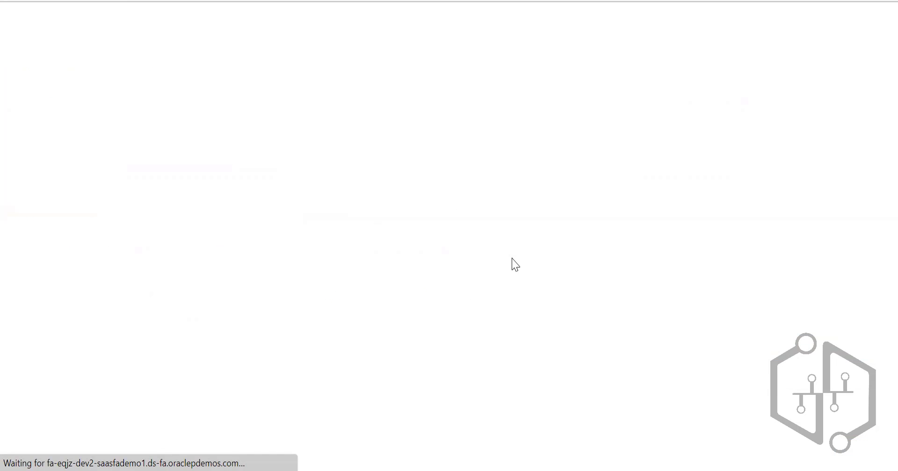
scroll(568, 241, down, 12)
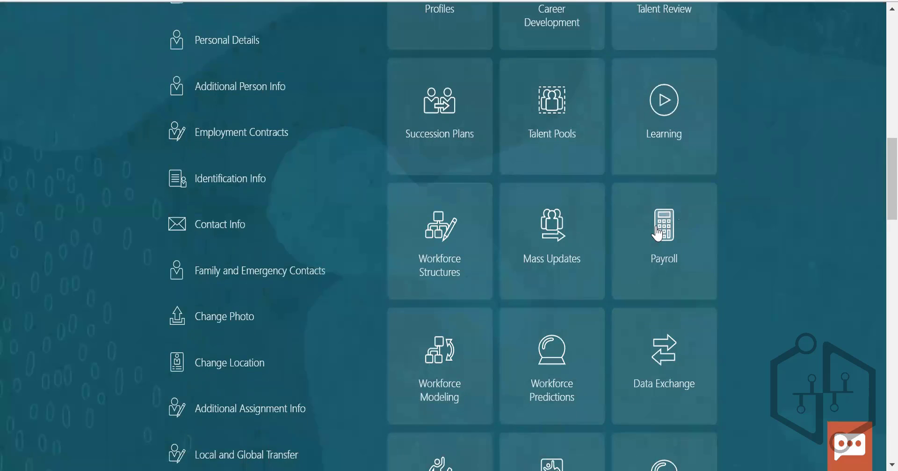
click(656, 230)
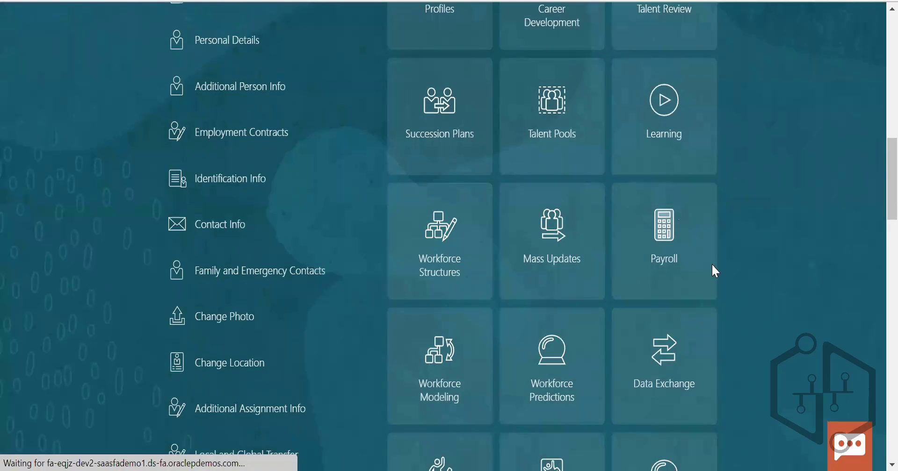
scroll(712, 269, down, 5)
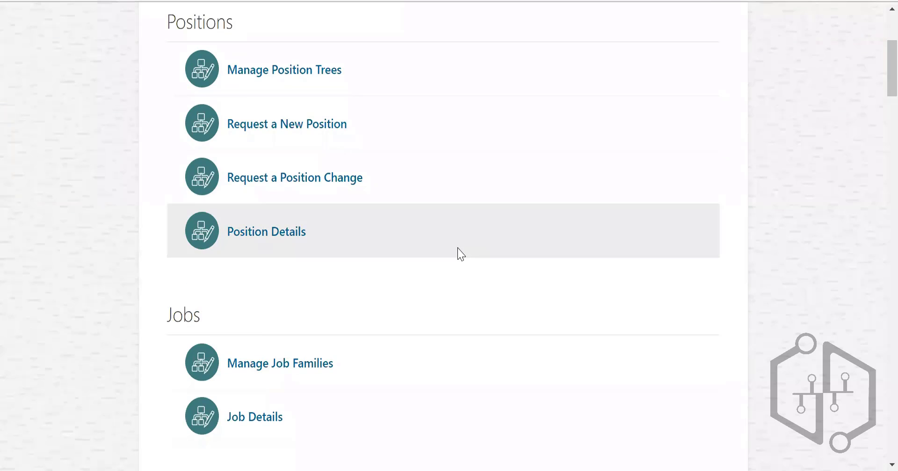
scroll(403, 341, down, 12)
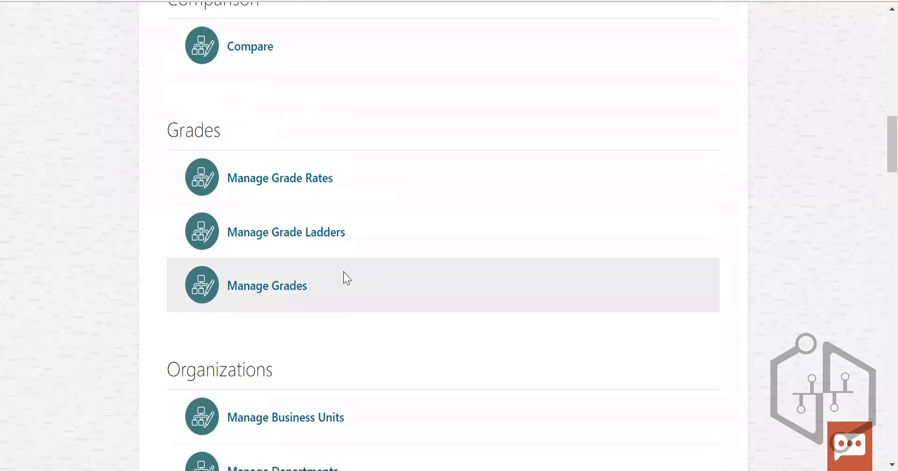
scroll(344, 279, down, 9)
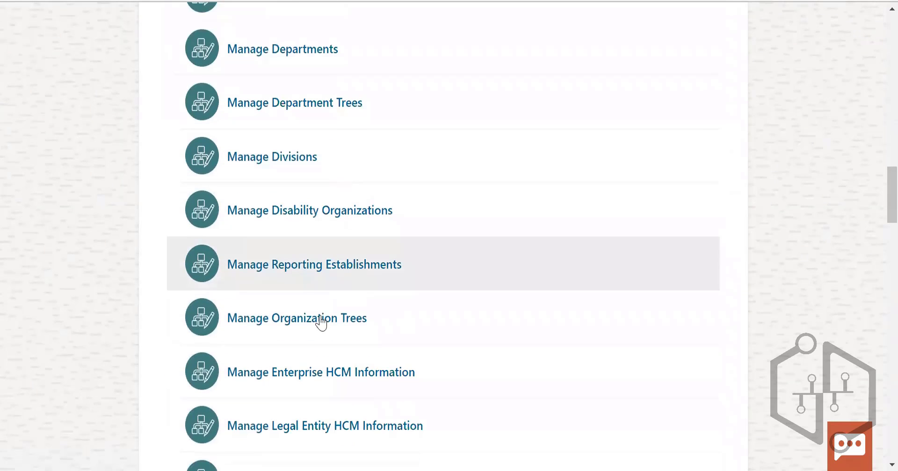
- Open the Manage Organization Trees task
click(320, 322)
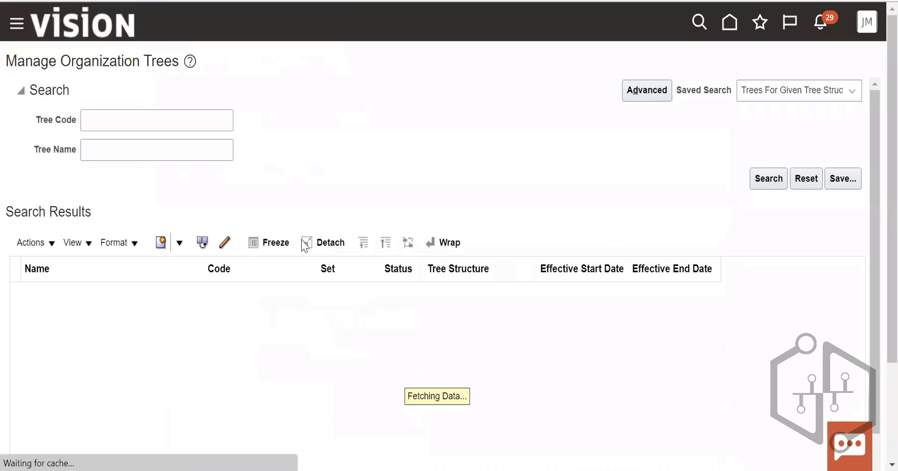
click(36, 243)
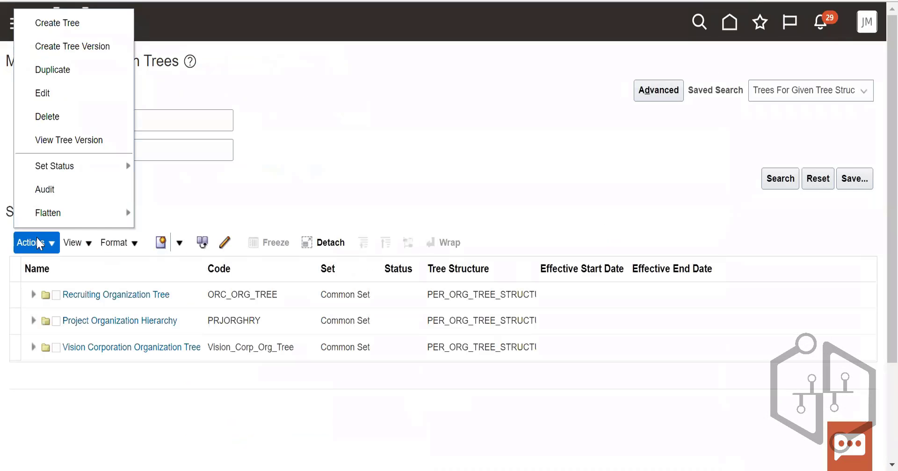
click(70, 23)
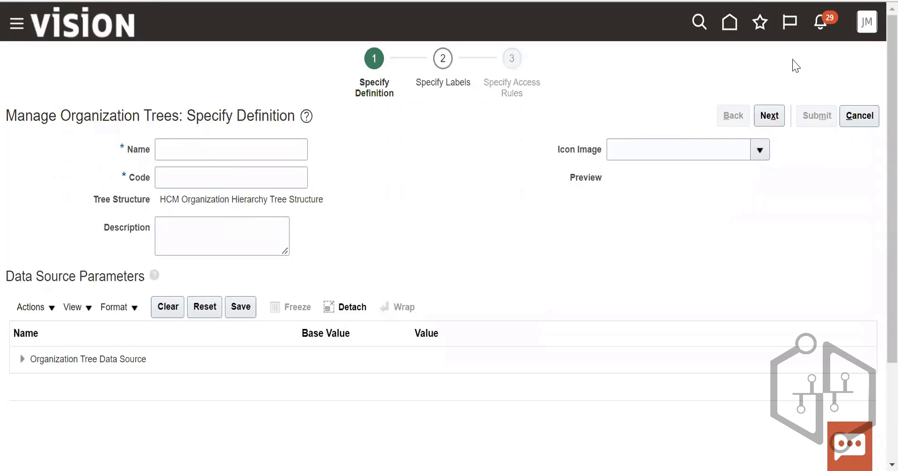
click(858, 116)
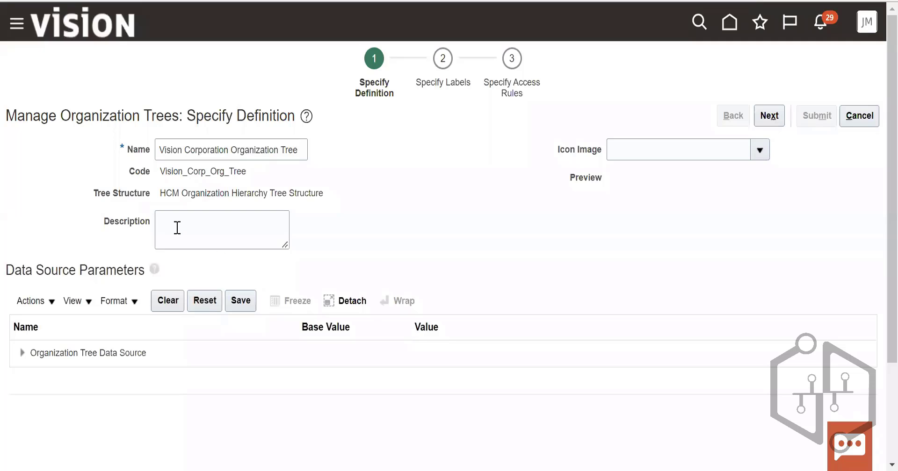
- Go through the labels and access rules of Vision Corporation Organization Tree and submit it without changes
click(770, 117)
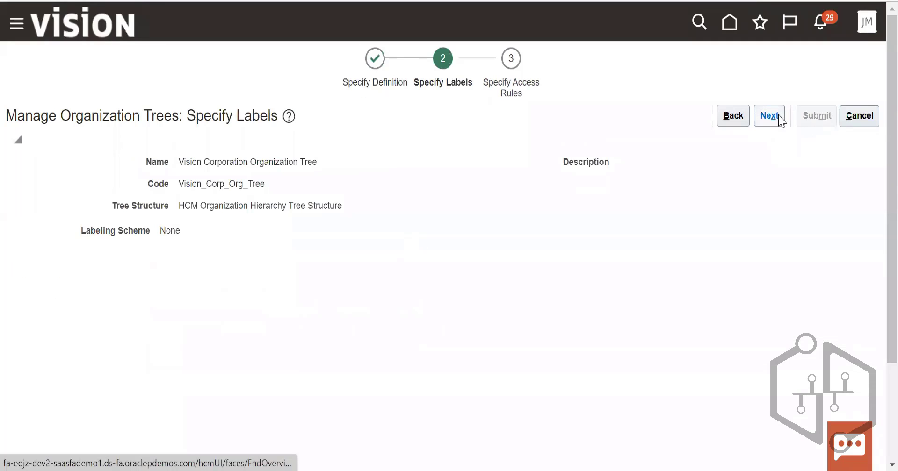
click(780, 120)
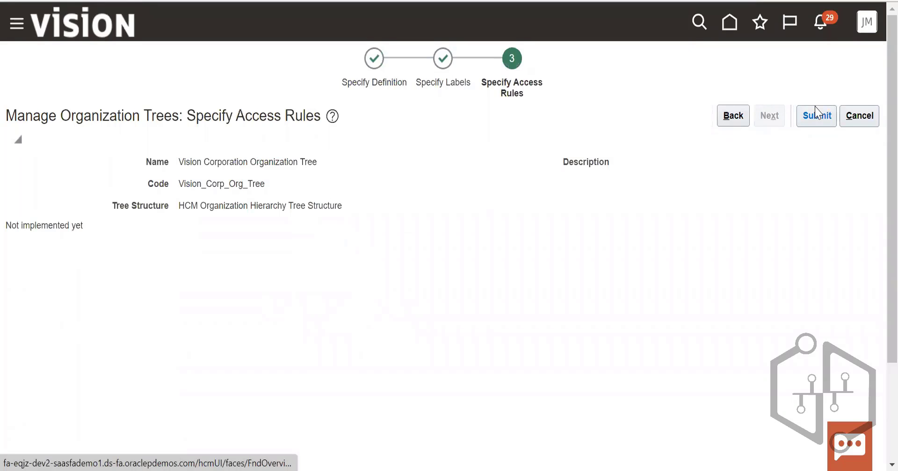
click(817, 120)
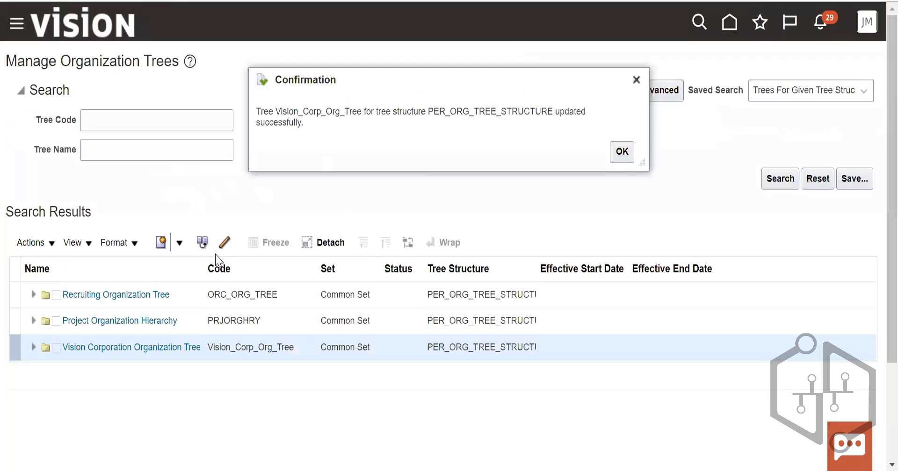
click(619, 156)
- Reopen Vision Corporation Organization Tree, expand its organization tree data source parameters, review the labels and access rules, and submit it
click(121, 347)
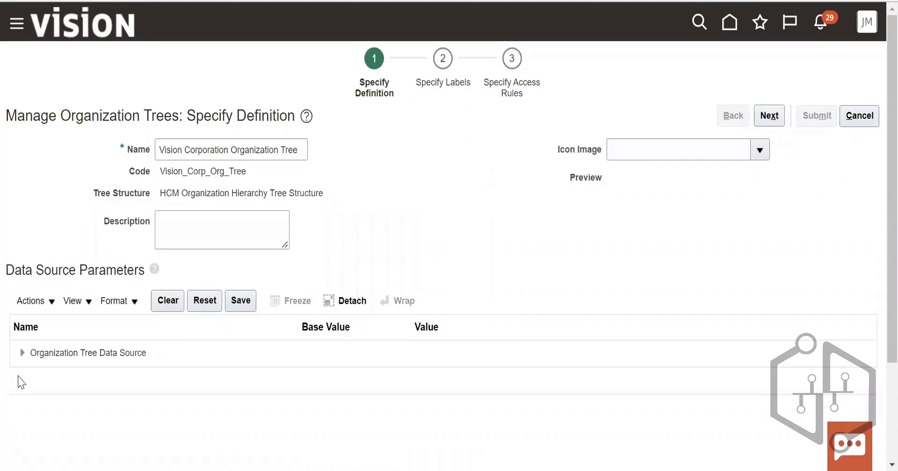
click(22, 354)
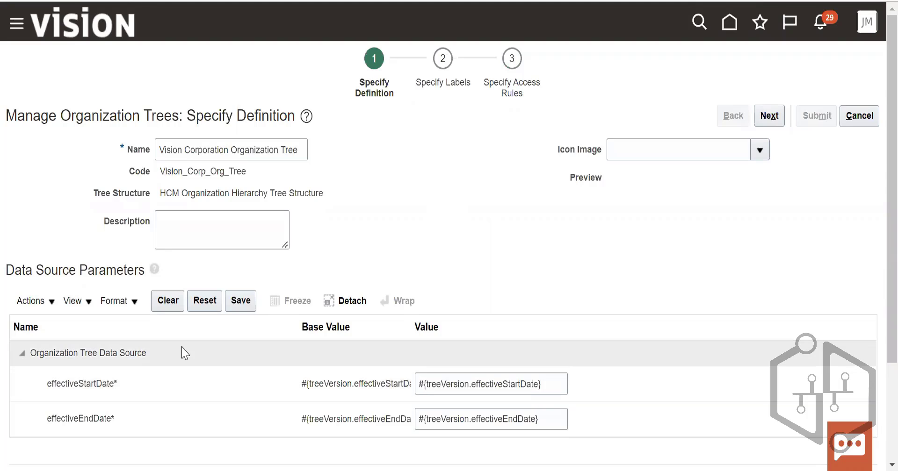
click(765, 117)
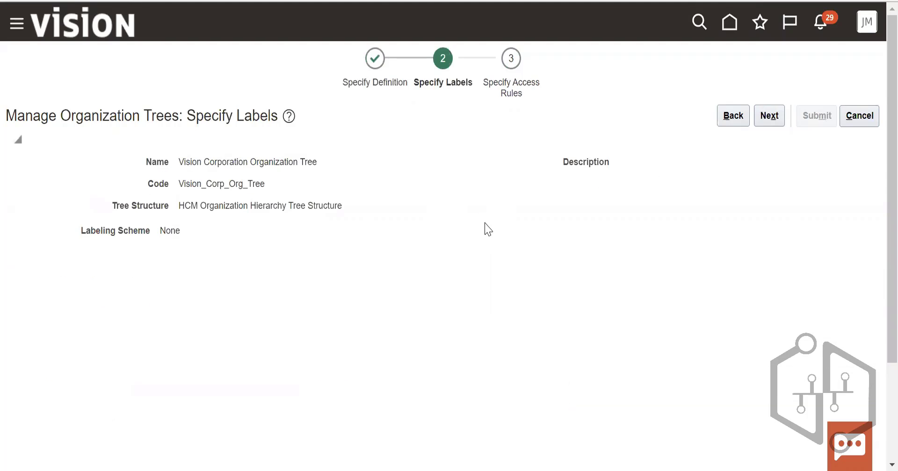
drag(205, 211, 369, 192)
click(358, 224)
click(764, 121)
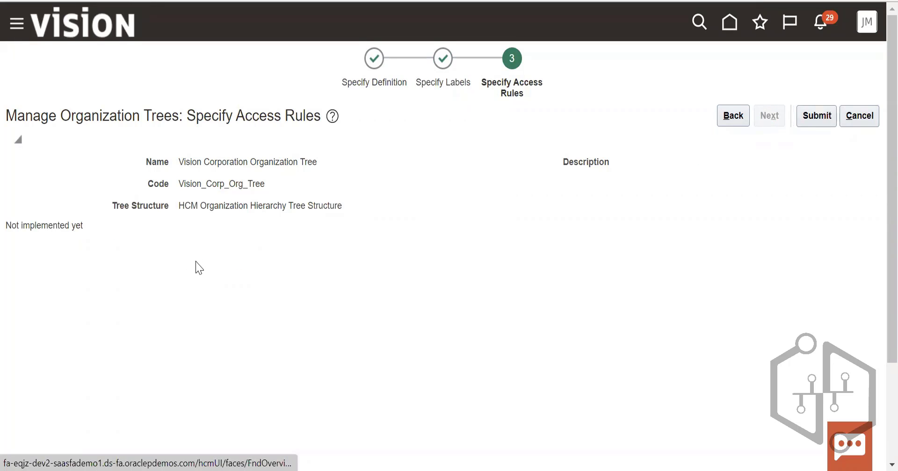
click(815, 118)
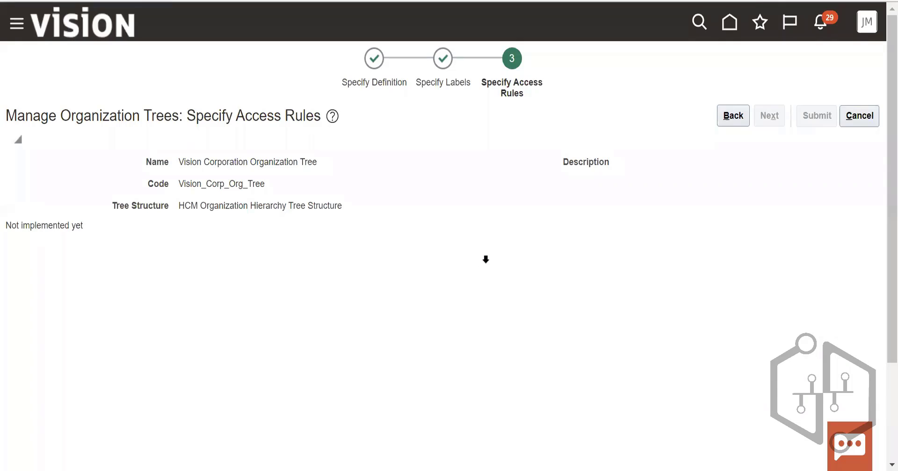
click(622, 151)
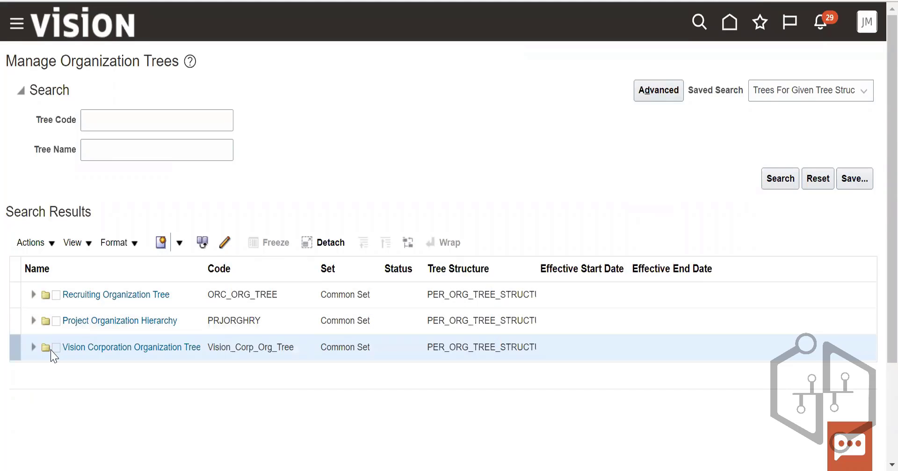
- Review the definition, labels and access rules of Vision Corporation Organization Tree once more and leave without submitting
click(140, 347)
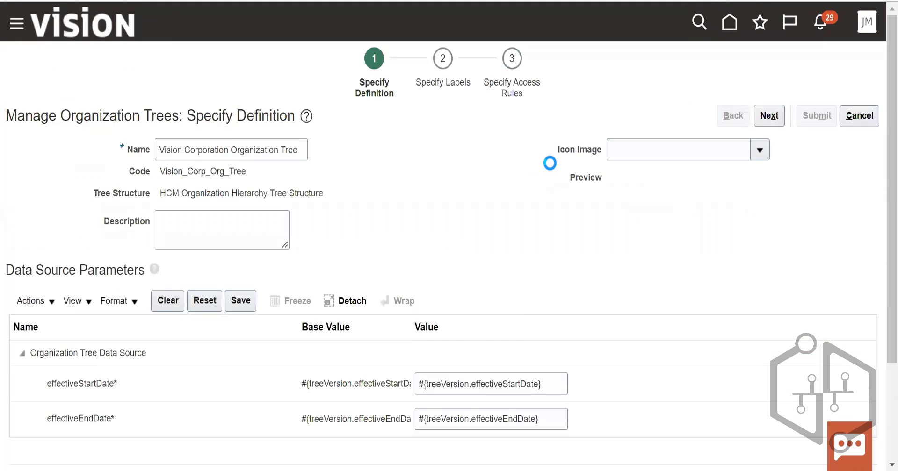
click(758, 117)
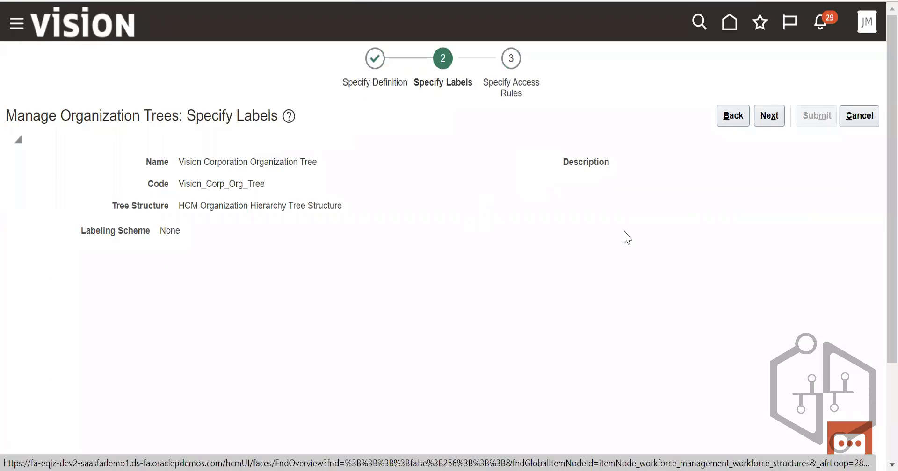
click(770, 117)
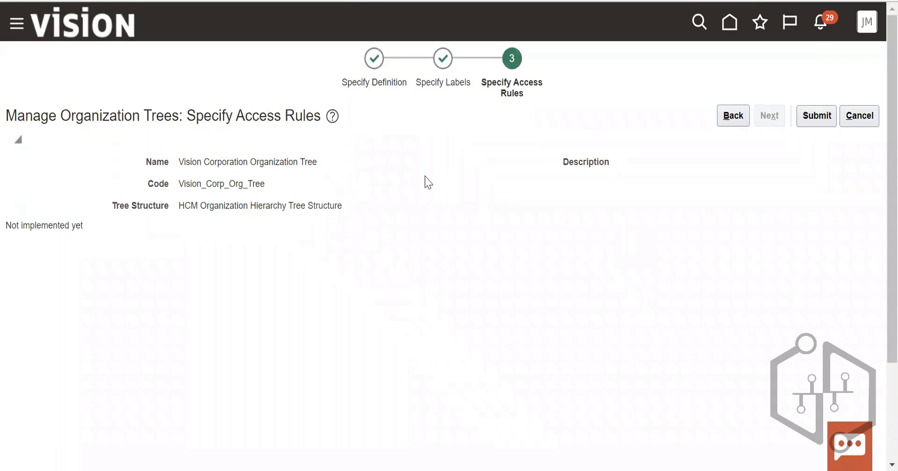
click(860, 119)
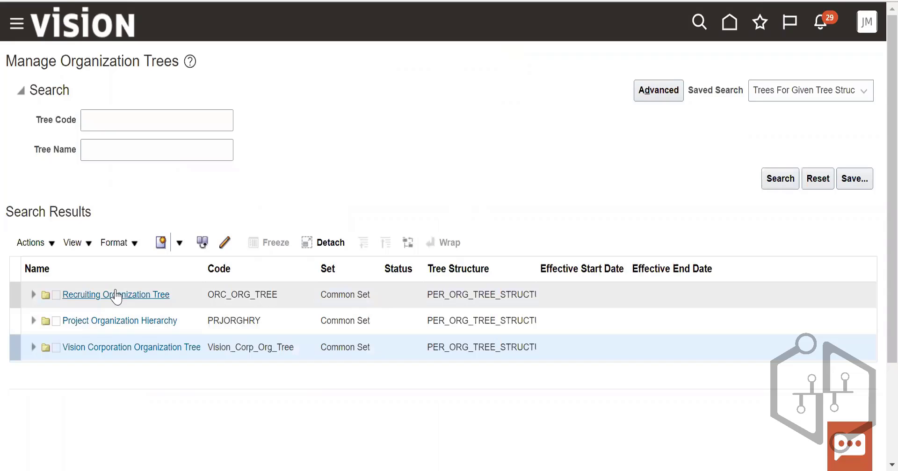
- Start creating a new organization tree and look over its blank definition fields and data source parameters
click(31, 242)
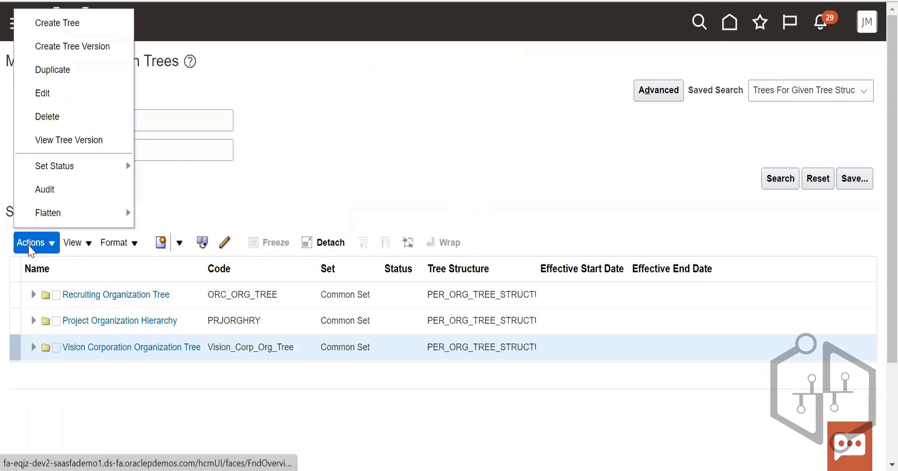
click(76, 33)
click(176, 200)
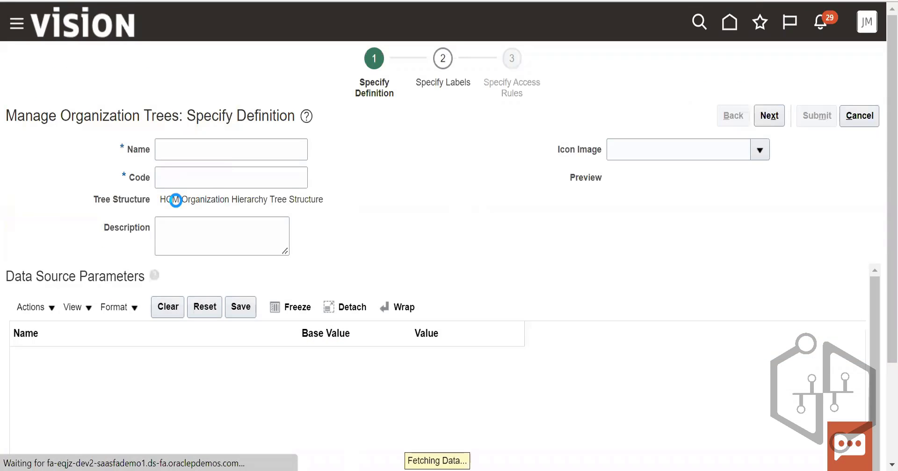
click(175, 147)
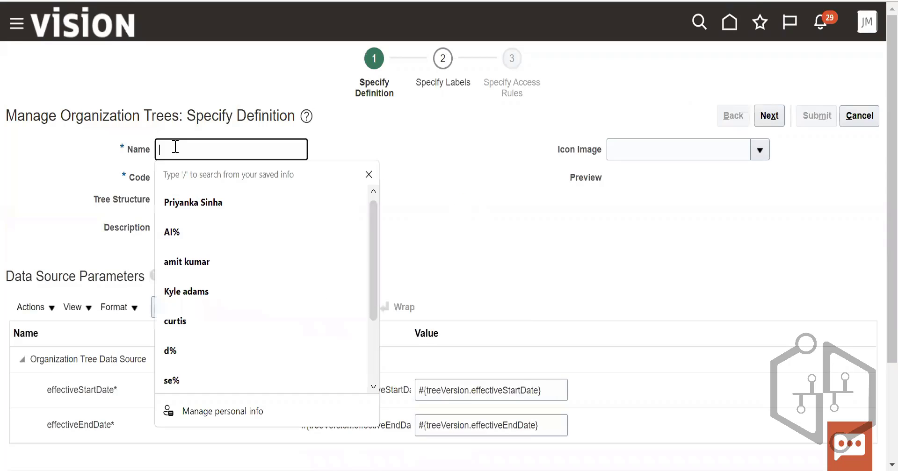
click(506, 138)
click(227, 148)
click(536, 135)
scroll(607, 281, down, 3)
scroll(617, 272, up, 3)
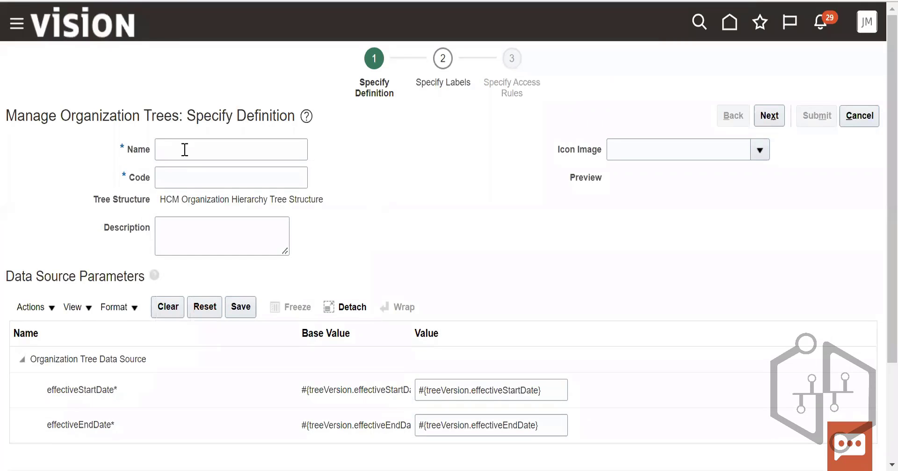
- Name the new organization tree US_Organization tree and set its code to 001
click(184, 149)
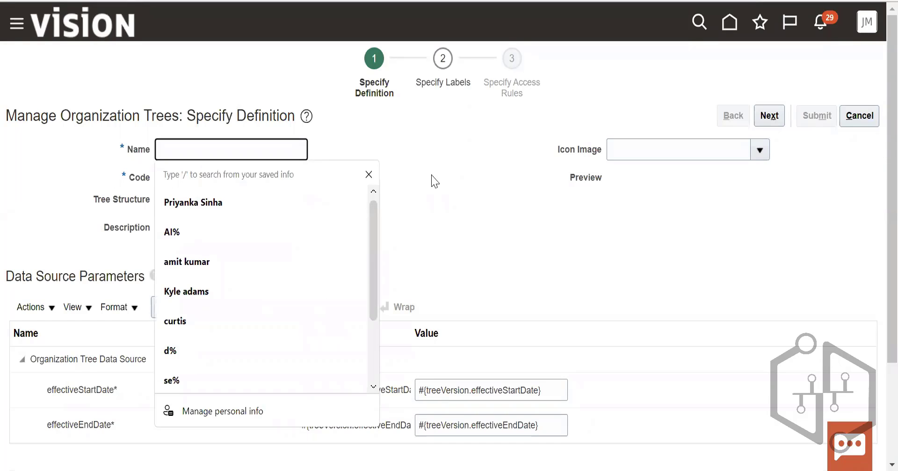
text(US_Ora)
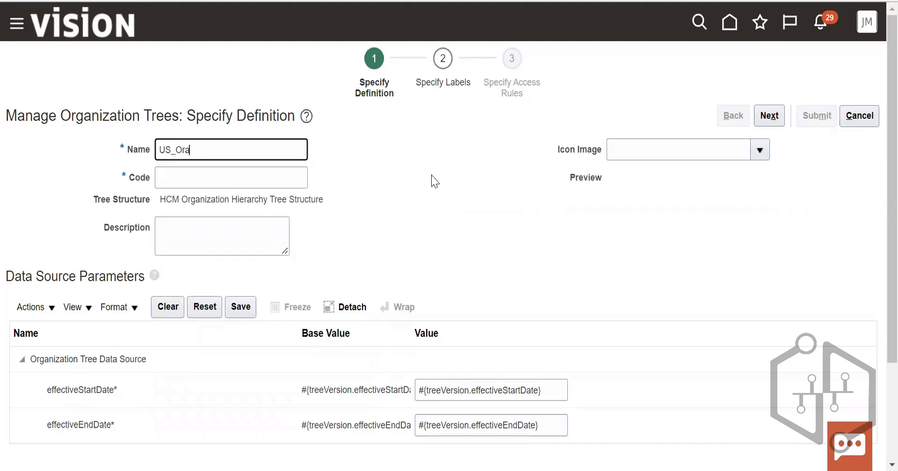
text(gn)
key(BackSpace)
key(BackSpace)
text(ganization tree)
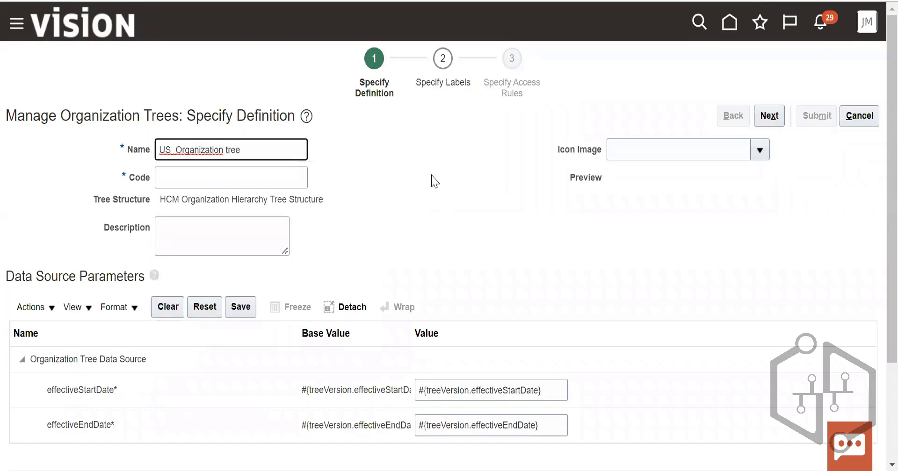
click(280, 177)
text(001)
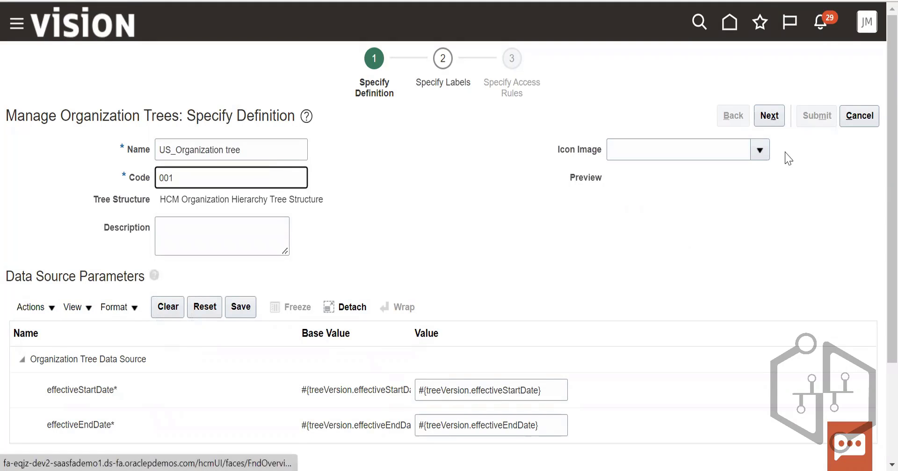
- Go through the new tree's labels and access rules without changes and submit it
click(779, 122)
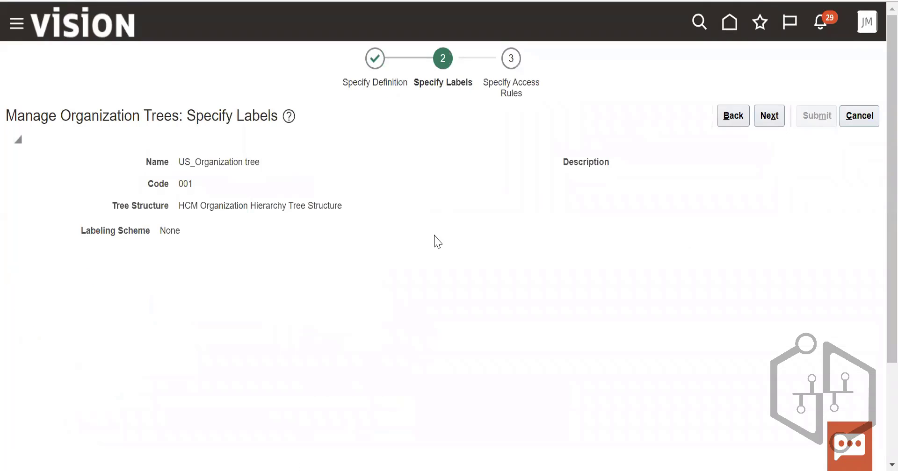
click(770, 118)
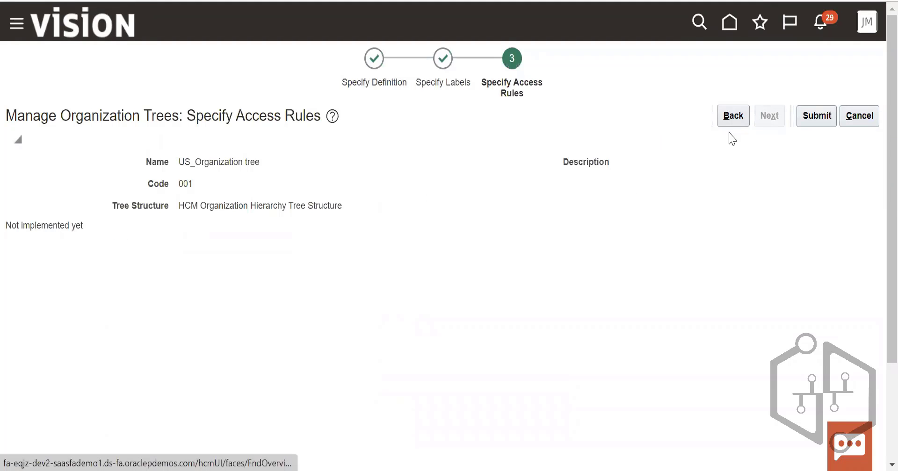
click(816, 120)
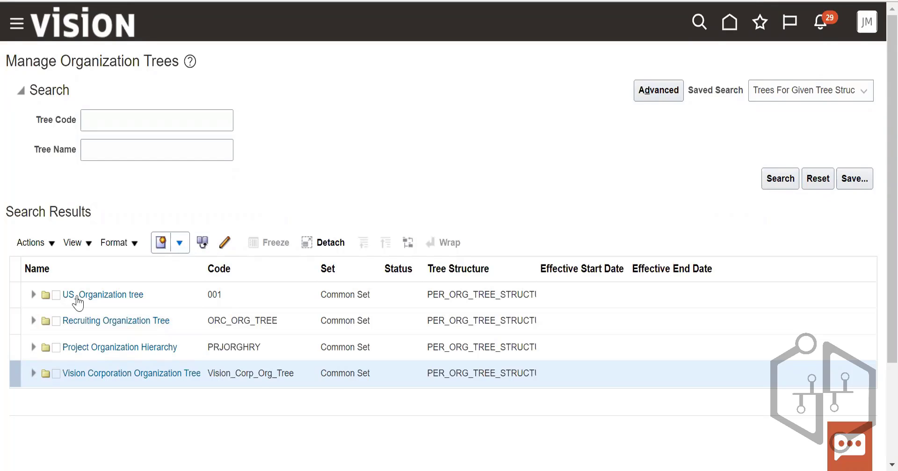
- Open US_Organization tree for editing, look over its definition, labels and access rules without changes, and submit it
click(75, 295)
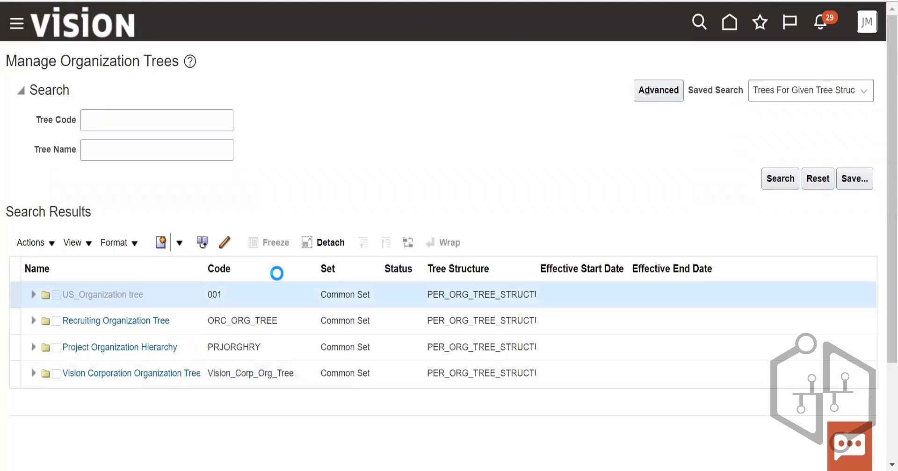
click(48, 306)
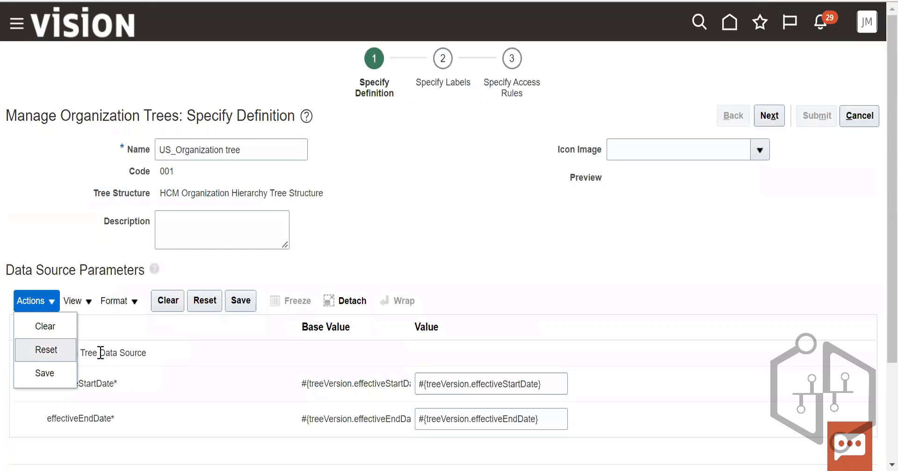
click(299, 263)
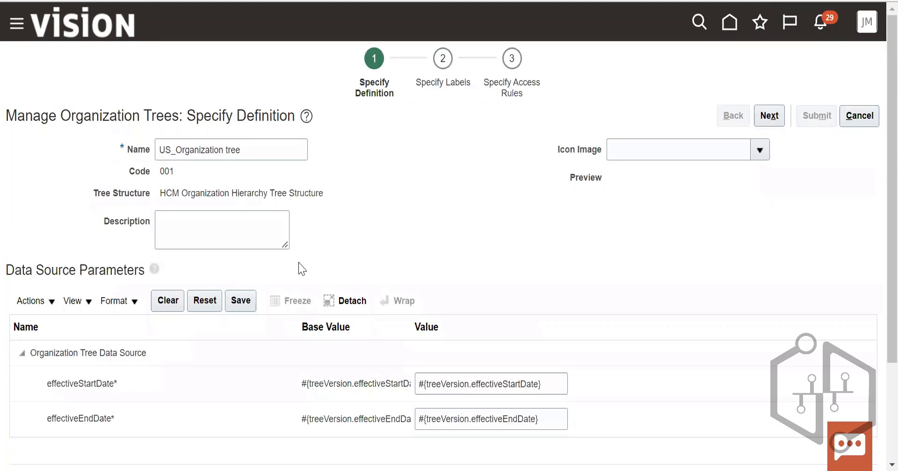
scroll(605, 305, down, 3)
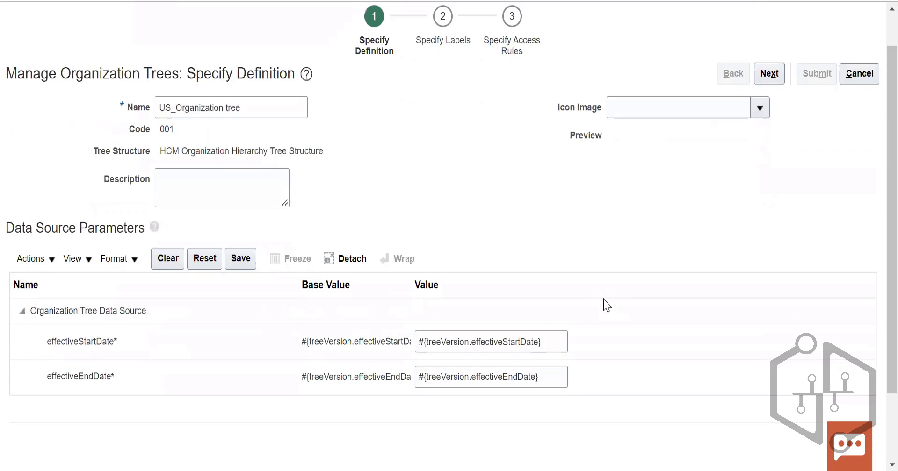
scroll(605, 306, up, 3)
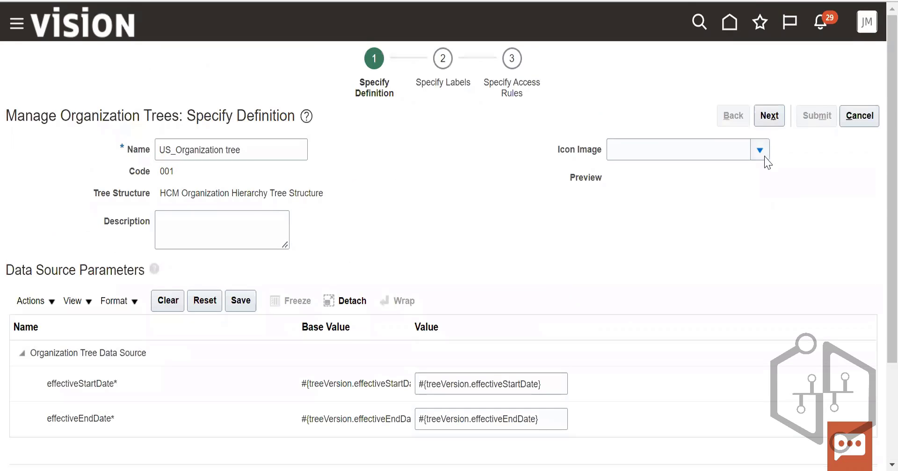
click(769, 116)
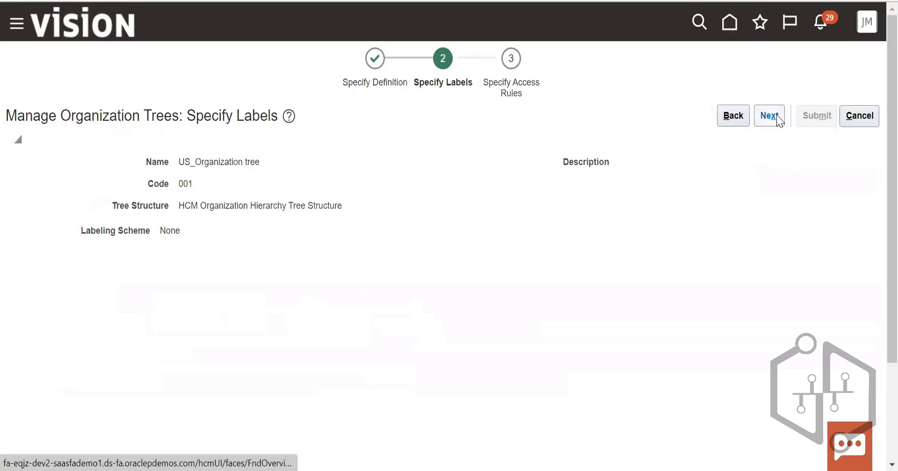
click(771, 117)
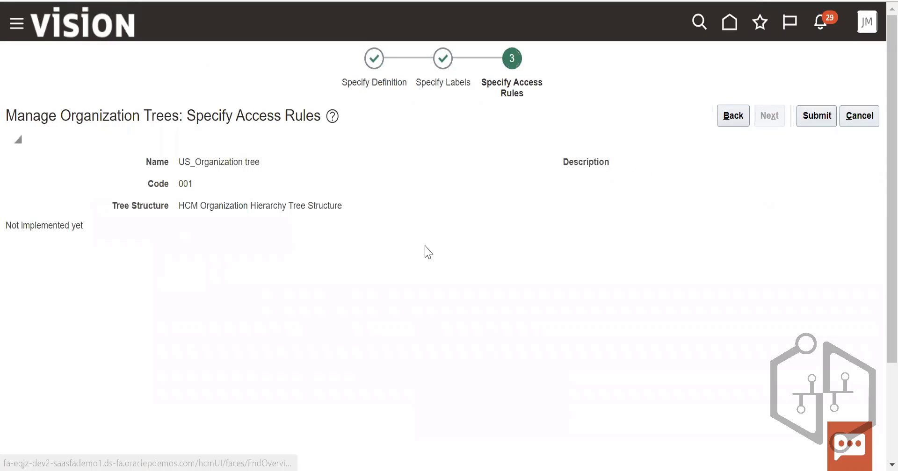
click(814, 115)
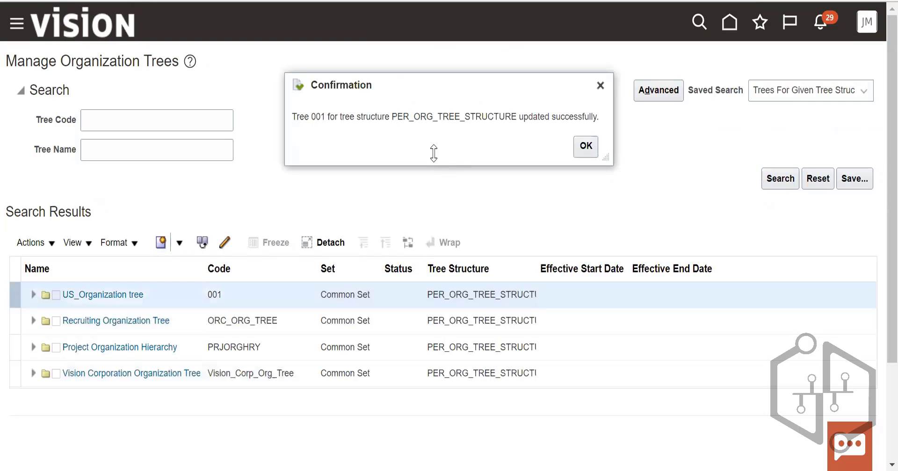
click(584, 89)
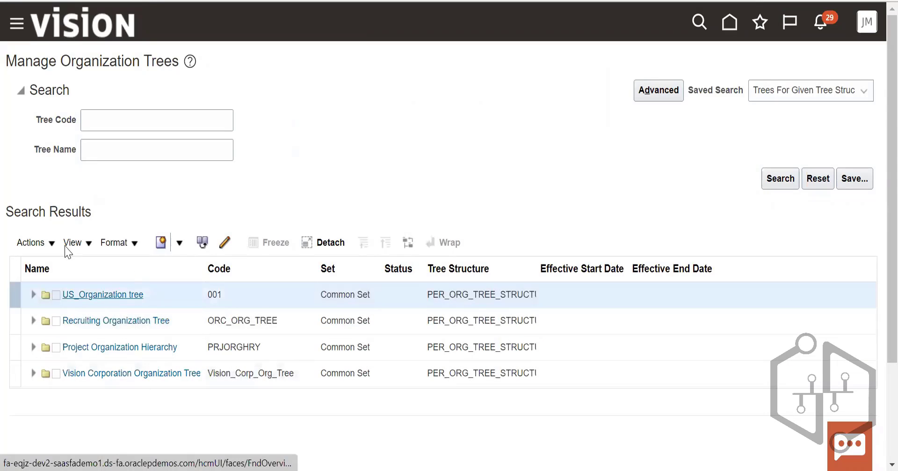
- Try a tree version action on US_Organization tree, then expand its entry to look for existing versions
click(50, 243)
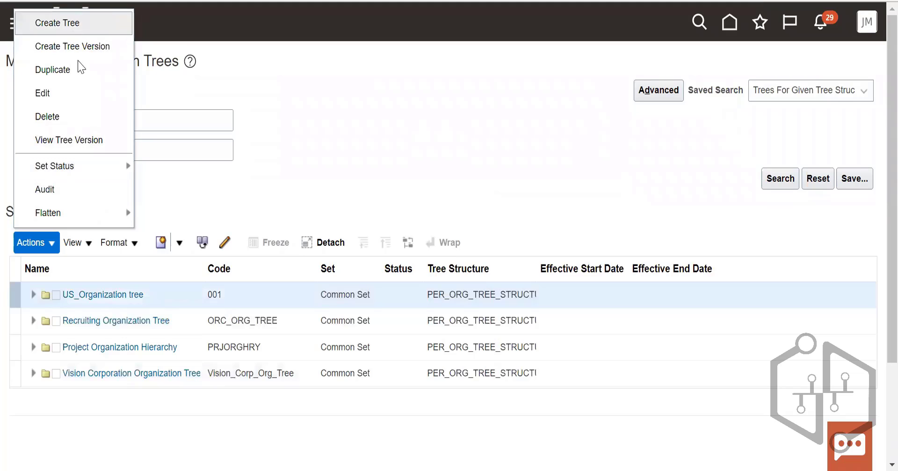
click(396, 164)
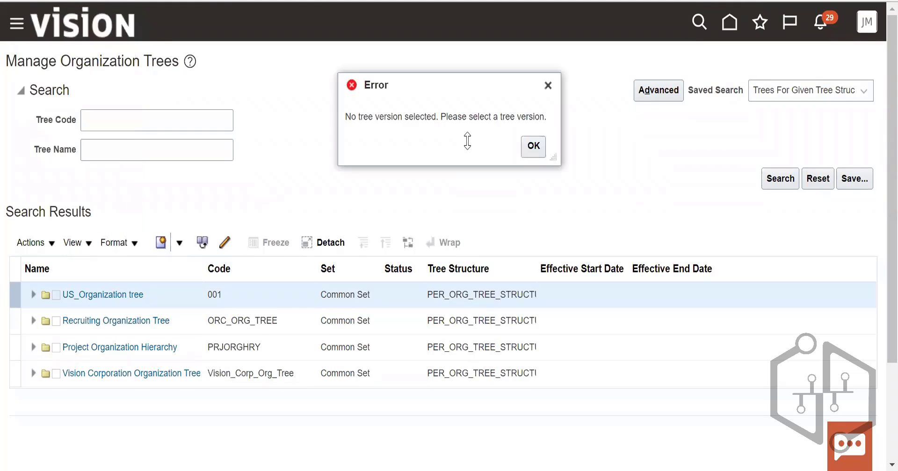
click(534, 145)
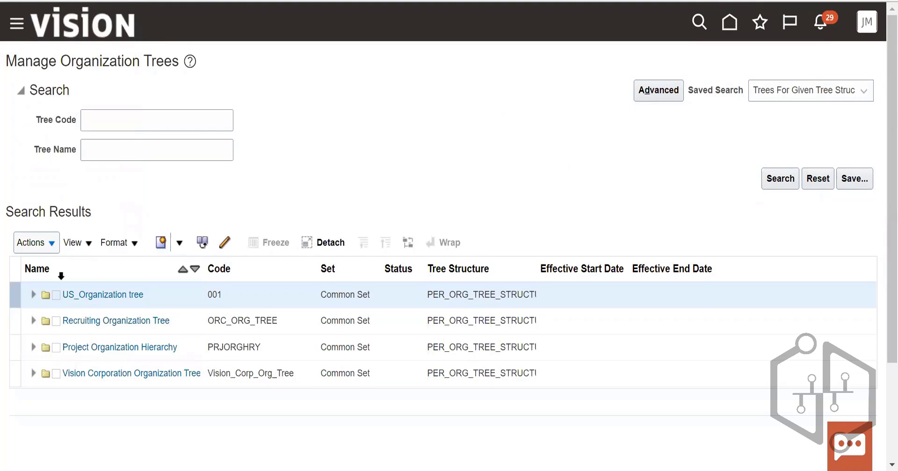
click(33, 294)
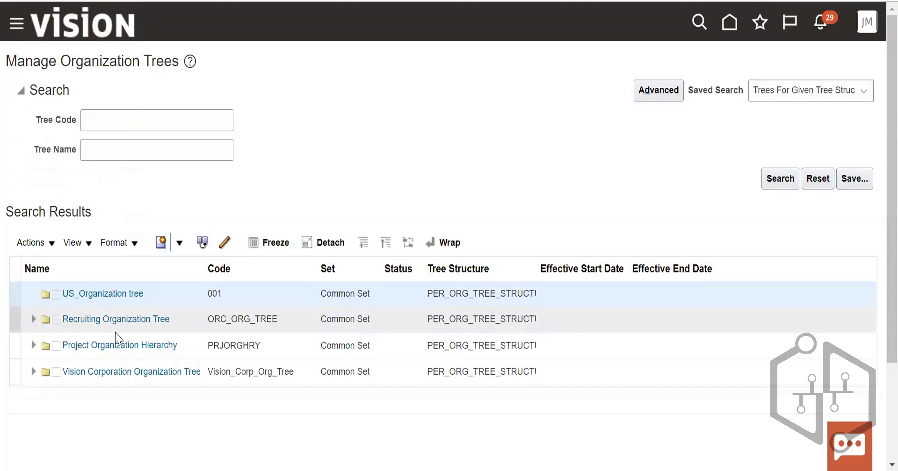
- Reopen US_Organization tree, go through all its definition stages again without changes and resubmit it
click(138, 296)
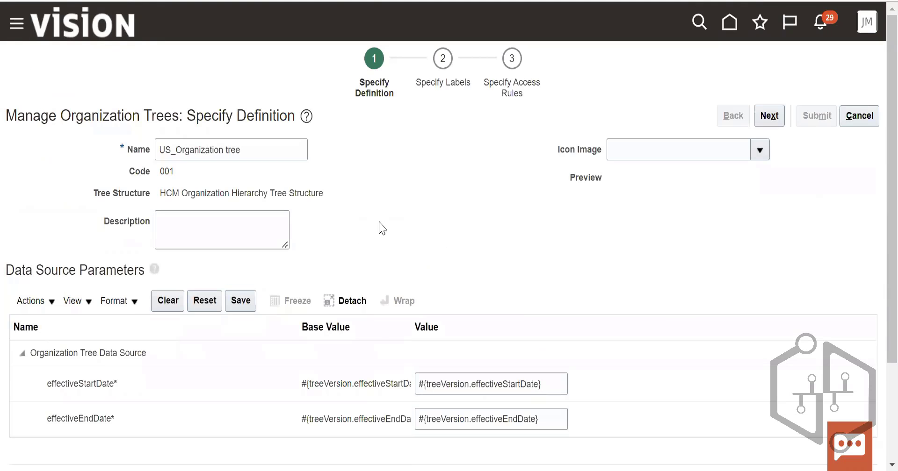
scroll(514, 253, down, 3)
scroll(515, 221, up, 3)
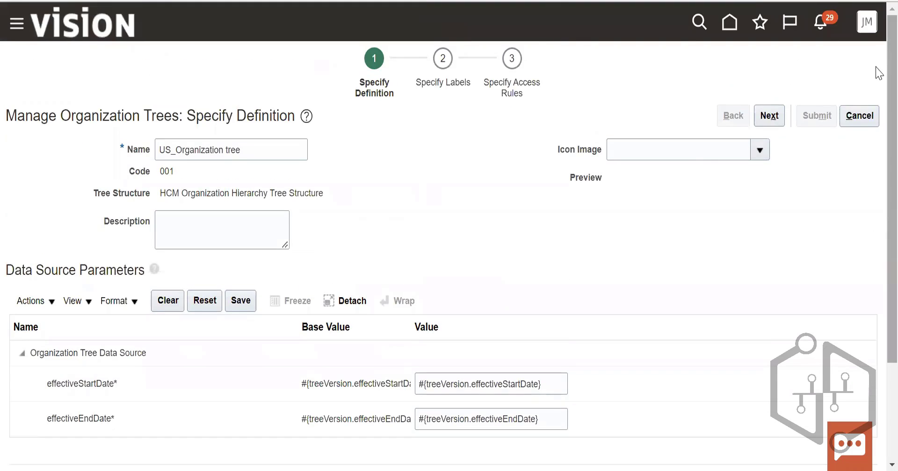
click(782, 115)
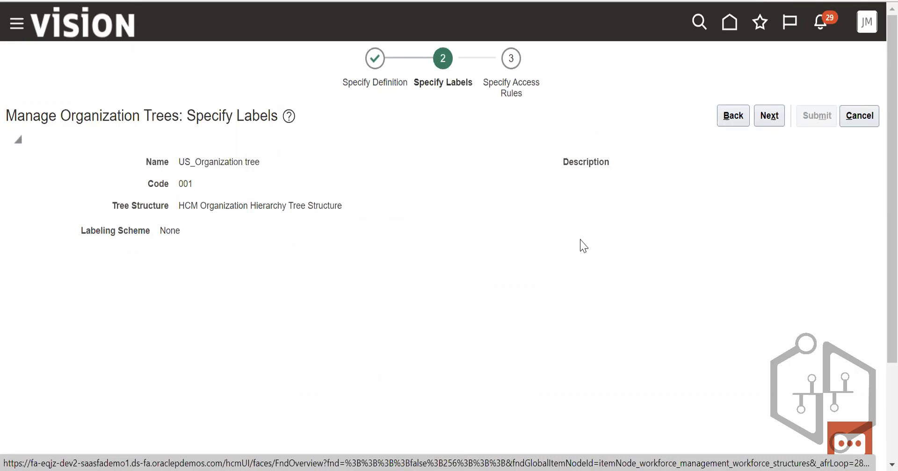
click(772, 117)
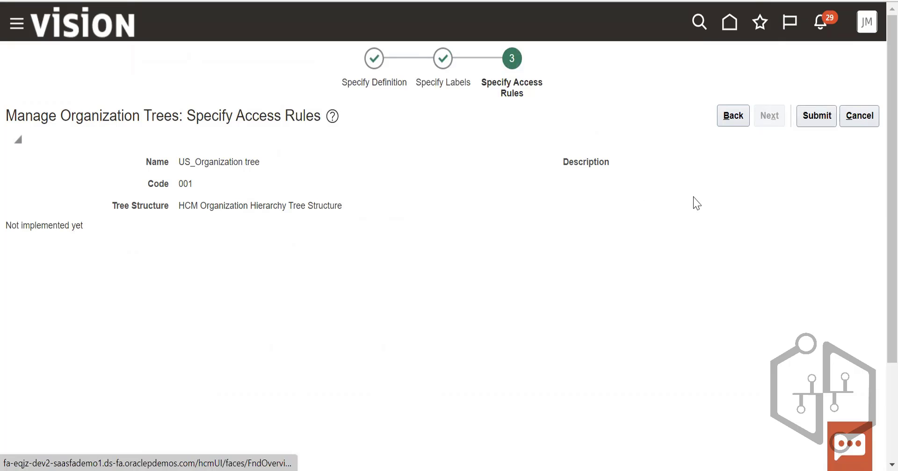
click(816, 116)
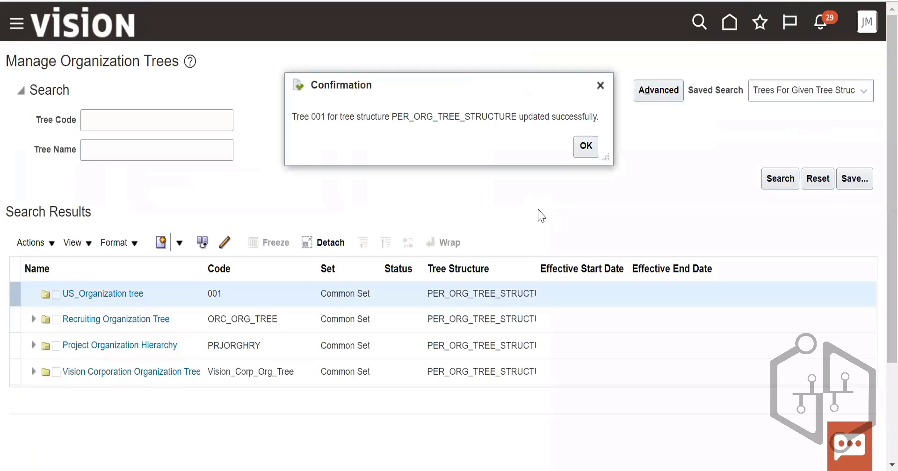
click(585, 145)
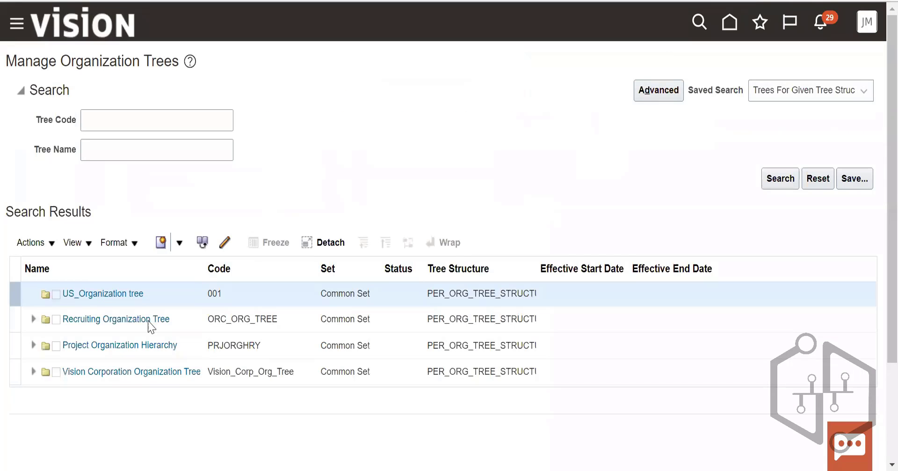
- Open Project Organization Hierarchy for update, accepting the reset of its active versions to draft, and submit it without changes
click(170, 343)
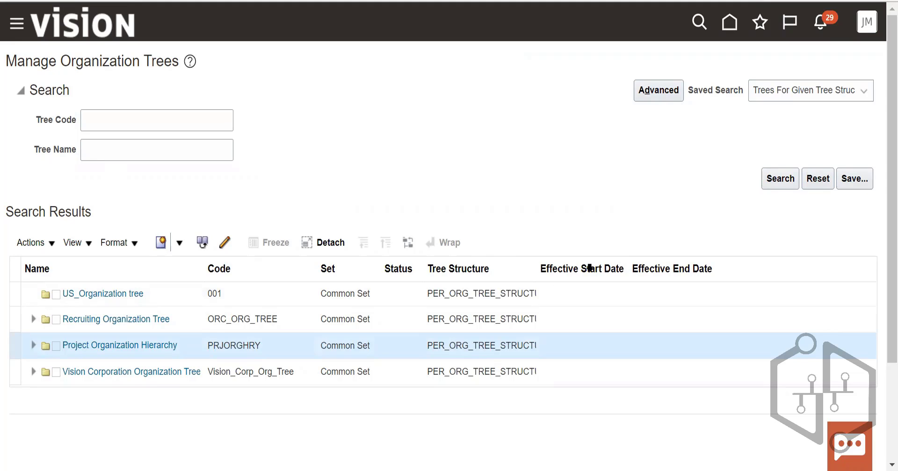
click(176, 345)
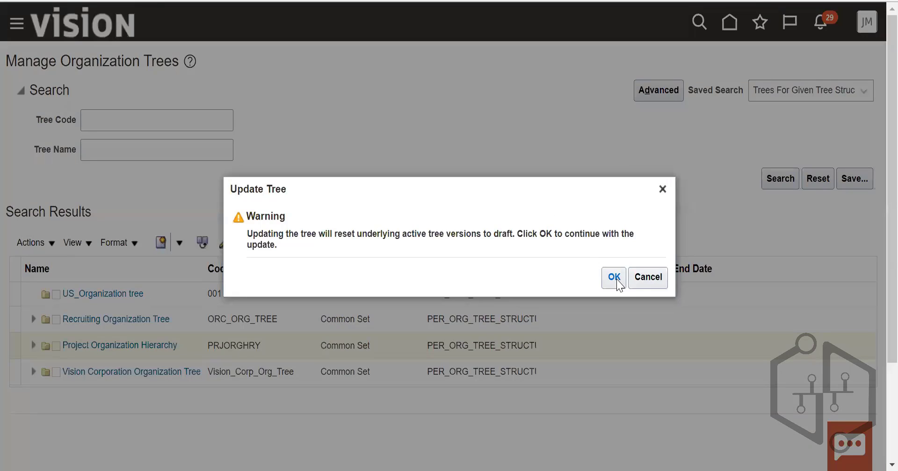
click(613, 277)
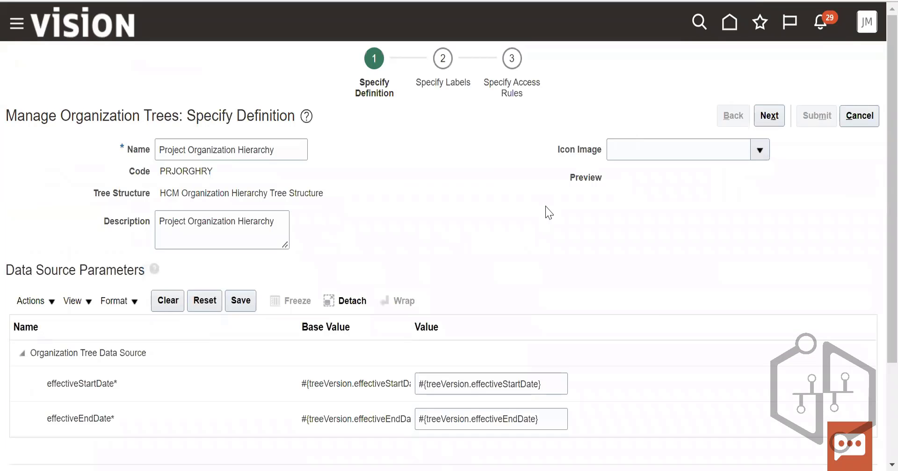
click(768, 117)
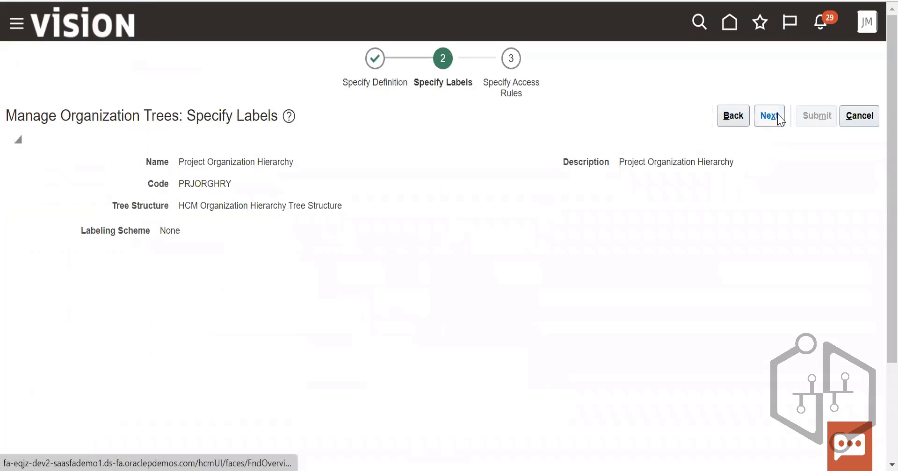
click(778, 118)
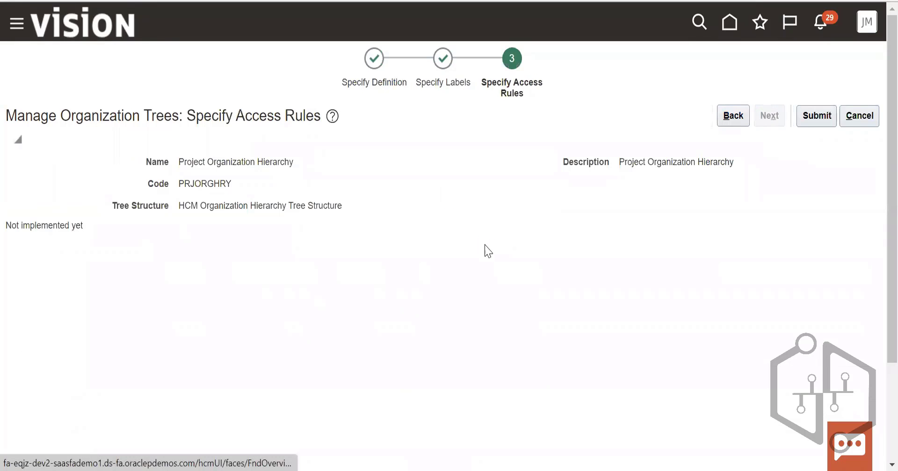
click(824, 121)
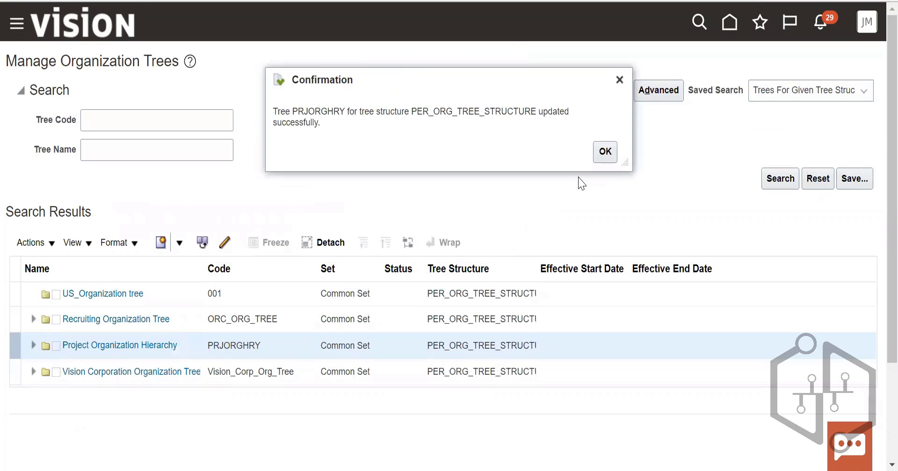
click(606, 153)
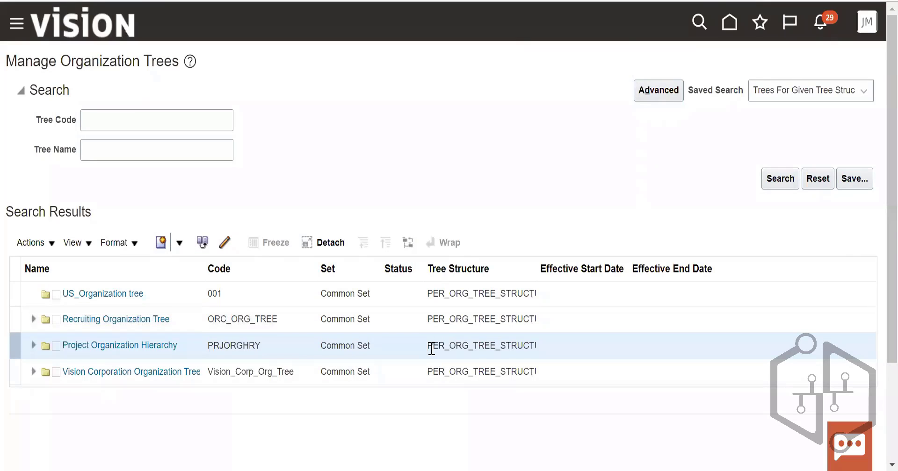
- Try to expand all levels below Project Organization Hierarchy in the tree list
drag(541, 351, 432, 346)
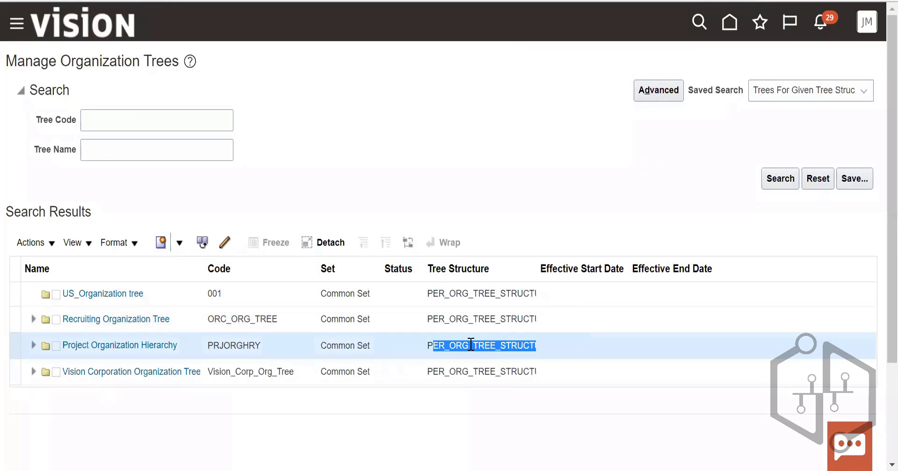
right_click(472, 344)
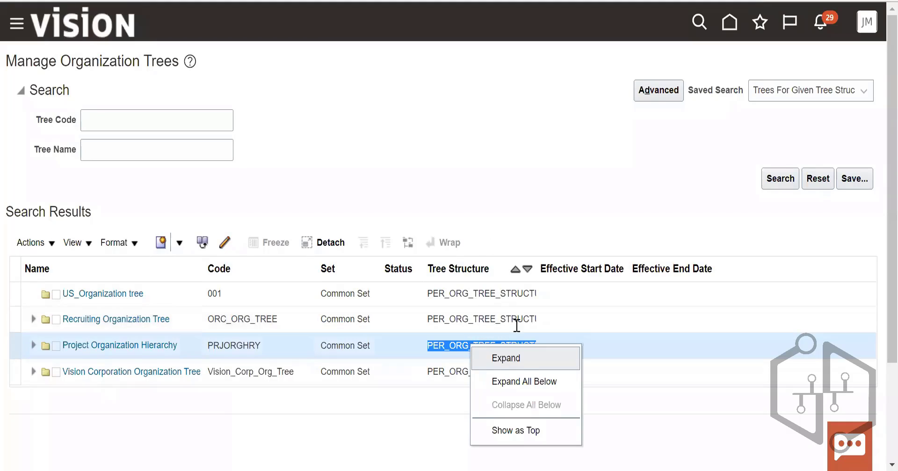
click(533, 381)
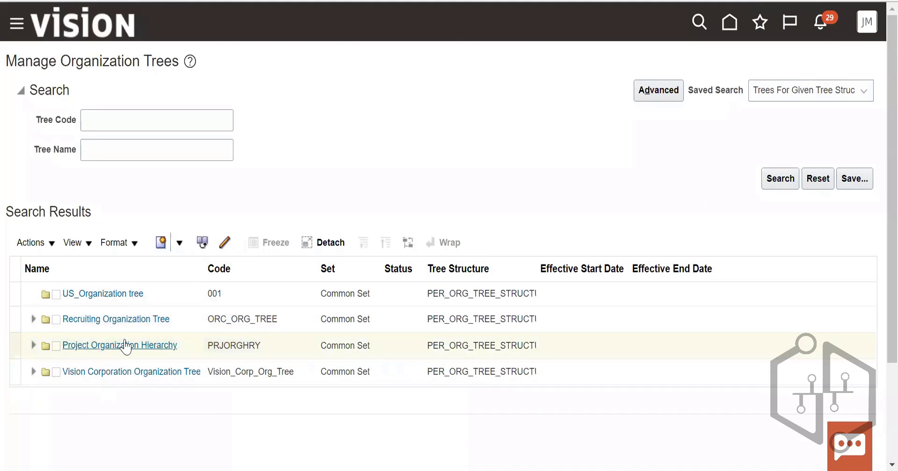
- Reopen Project Organization Hierarchy, review its definition, labels and access rules once more, and resubmit it unchanged
click(130, 346)
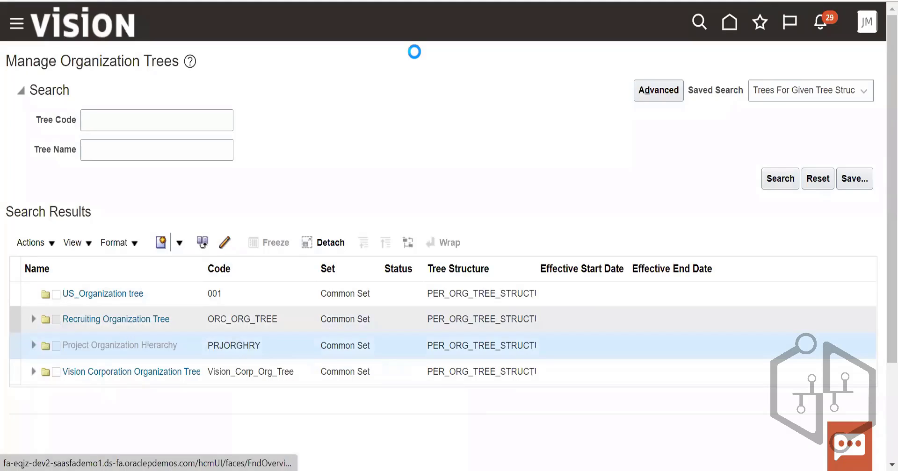
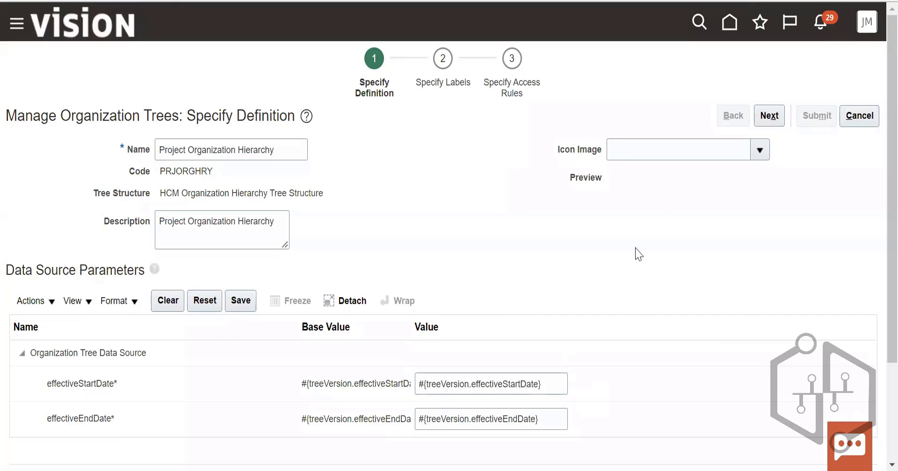
click(769, 115)
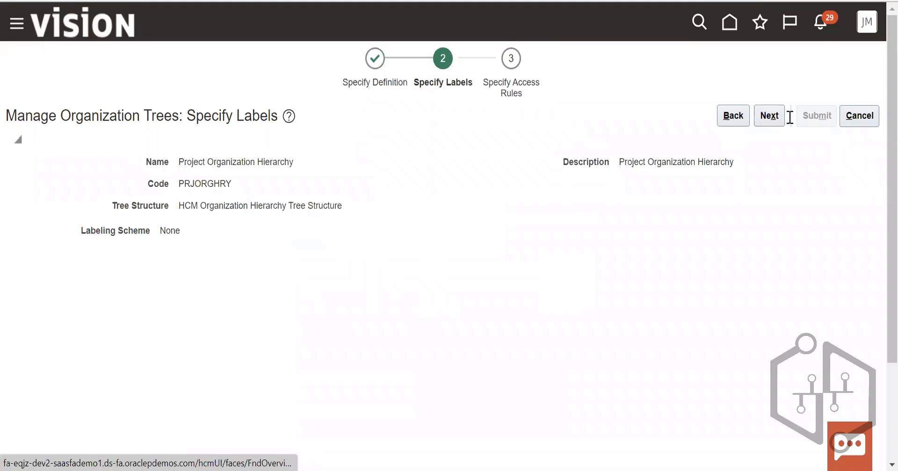
click(773, 118)
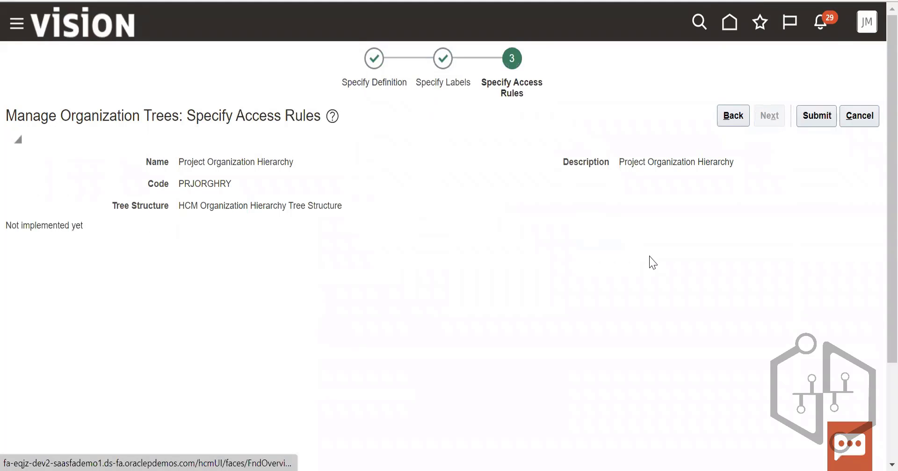
click(829, 113)
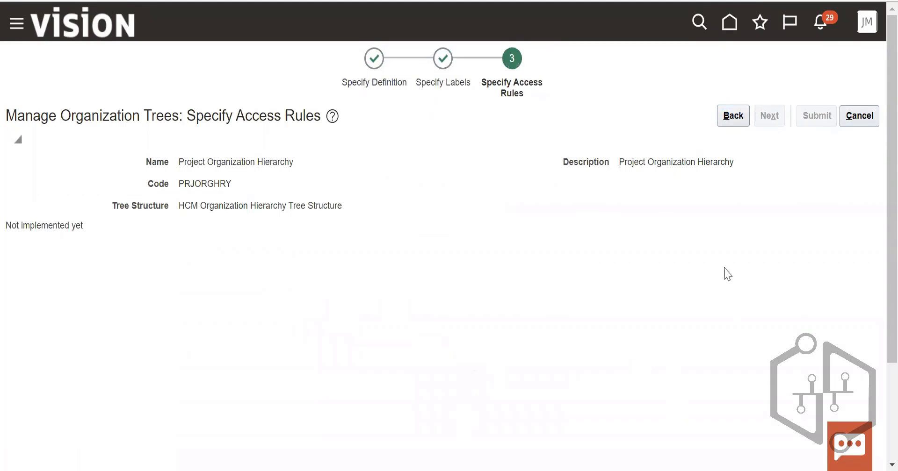
key(Return)
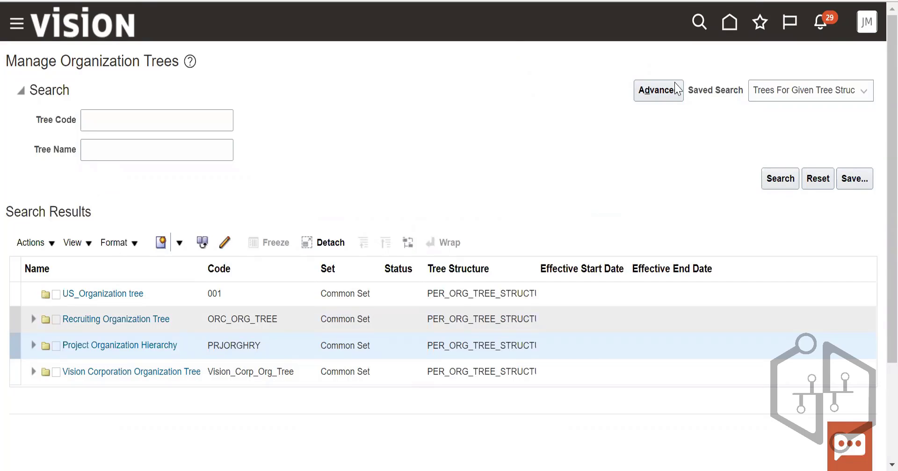
- Return to the home page and open the Organization Security Profiles task in Workforce Structures
click(730, 22)
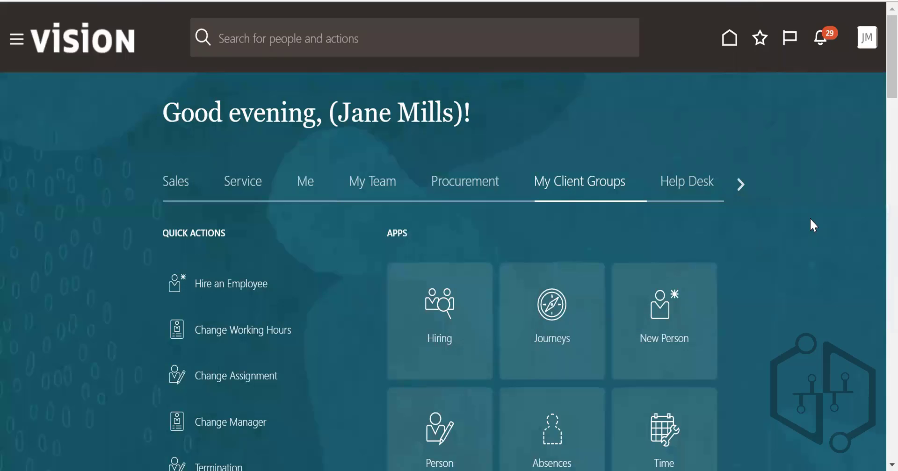
scroll(810, 219, down, 10)
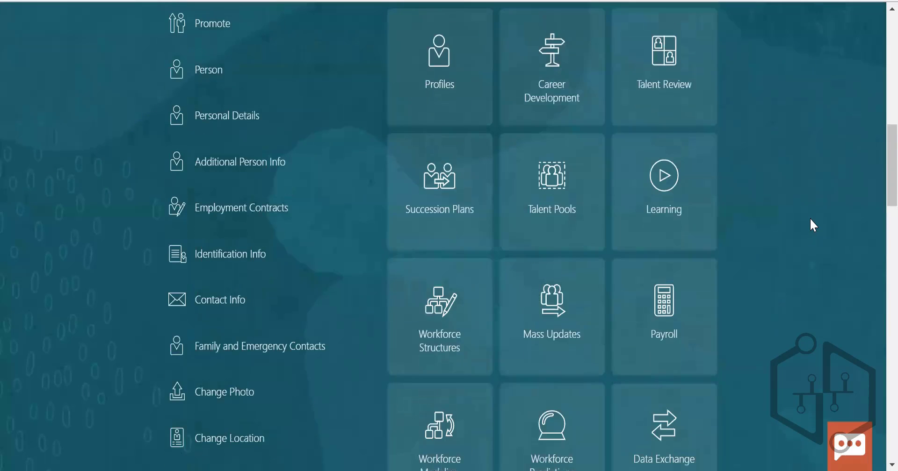
click(440, 304)
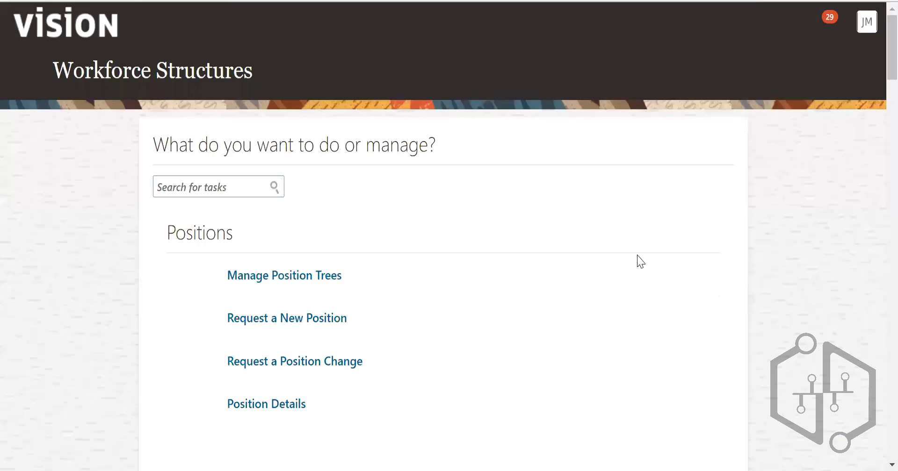
scroll(591, 350, down, 10)
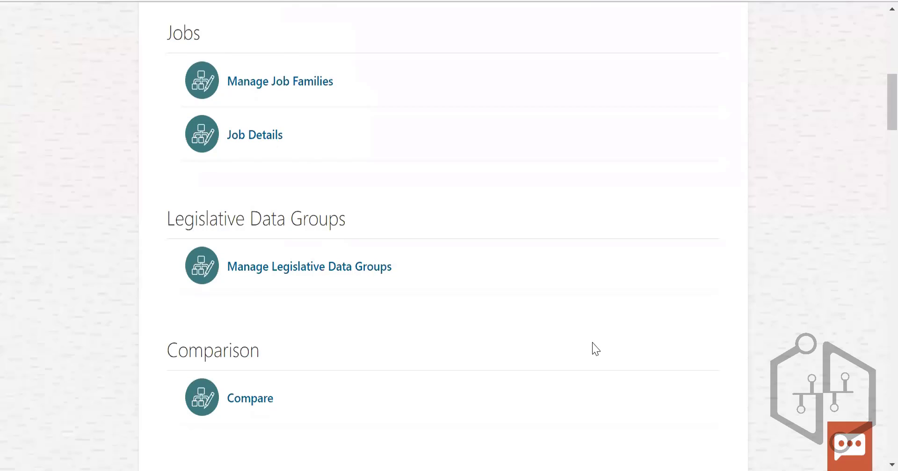
scroll(595, 349, down, 18)
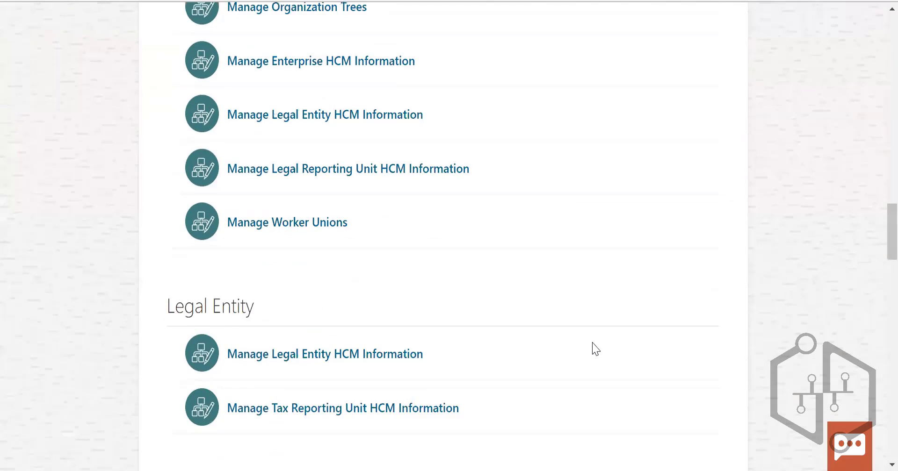
scroll(594, 349, down, 7)
click(317, 271)
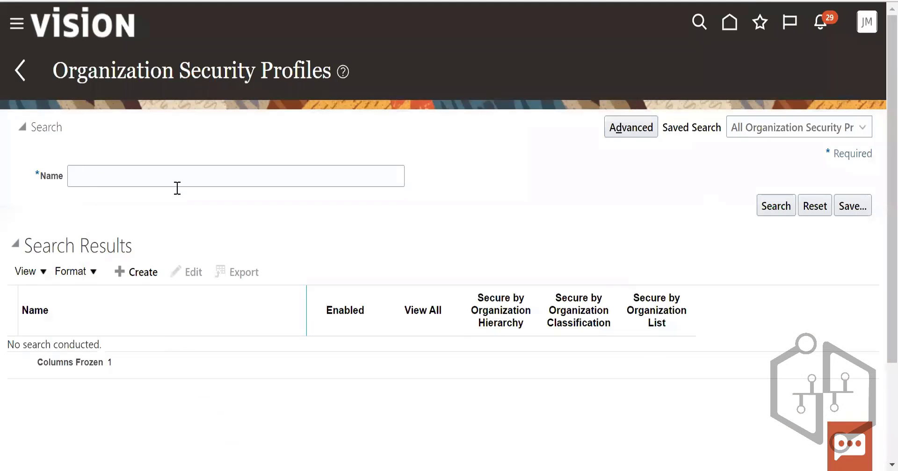
- Start an organization security profile named "US_Org security profile" and secure it by organization hierarchy
click(131, 273)
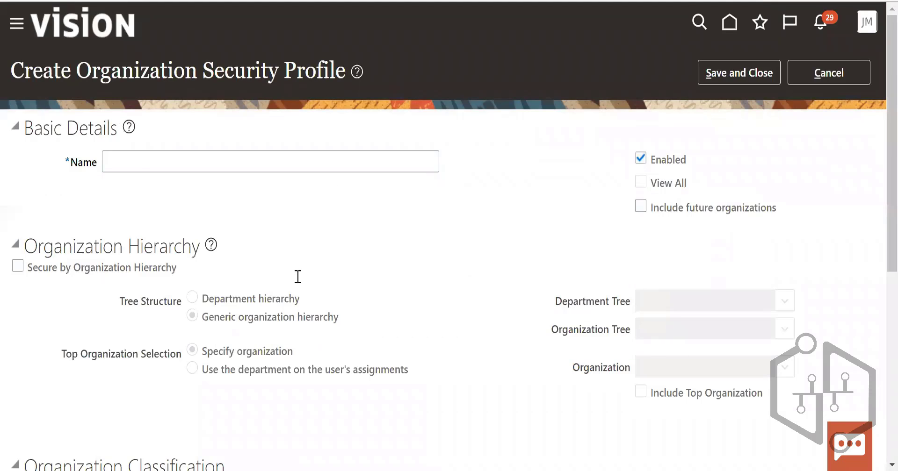
click(143, 162)
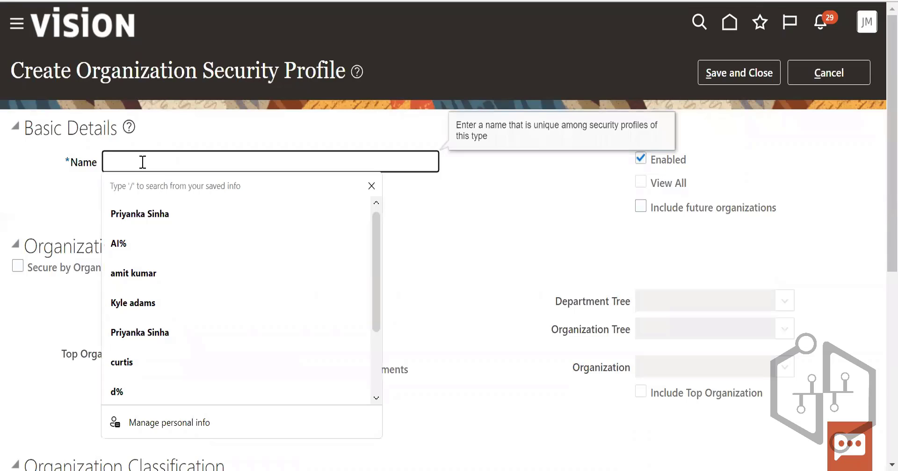
text(US_O)
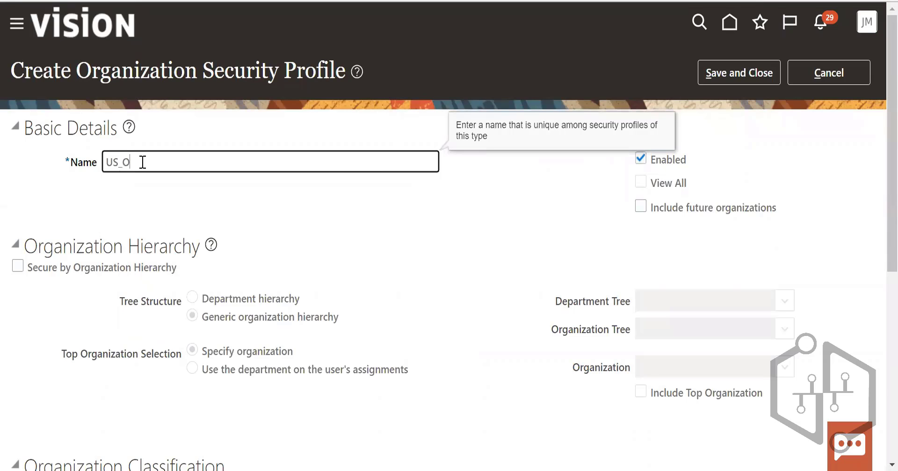
text(rac)
text( Se)
text(curity pro)
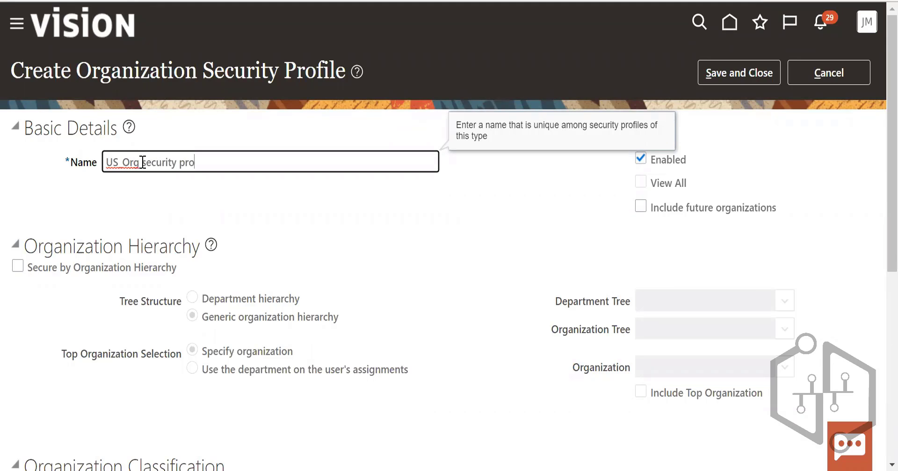
text(file)
click(196, 301)
click(18, 266)
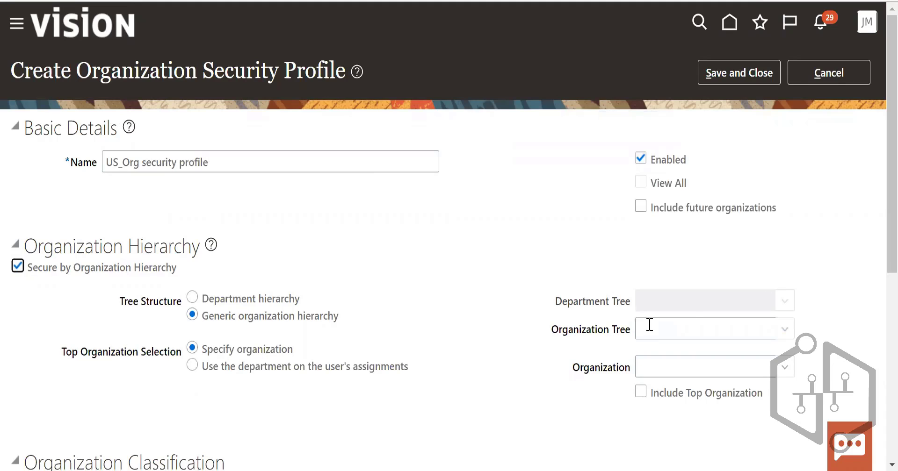
- Enter US% as the profile's organization tree and search the tree names for it
click(650, 324)
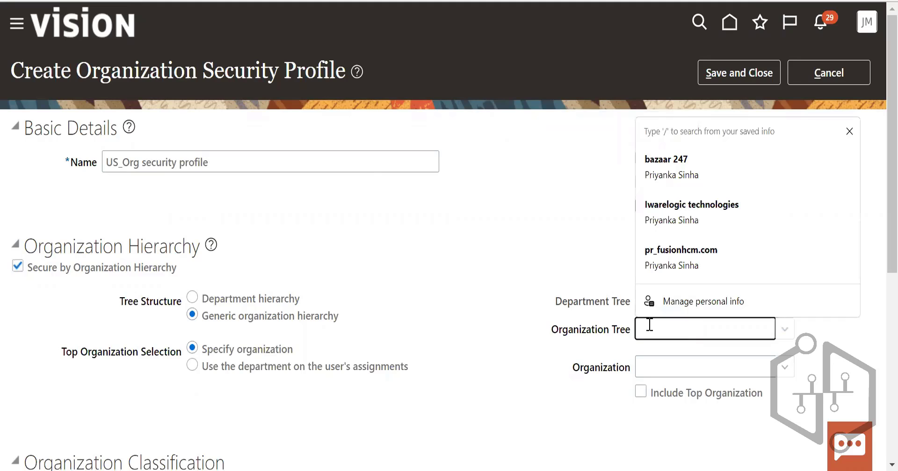
text(US%)
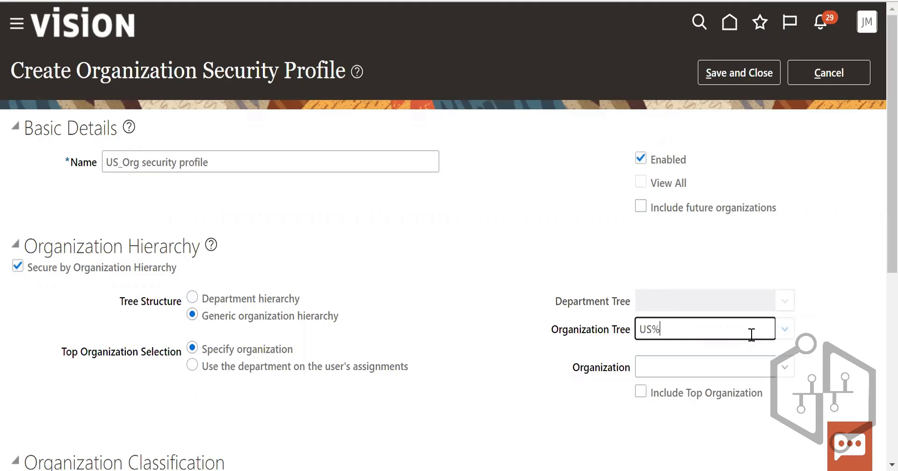
click(785, 329)
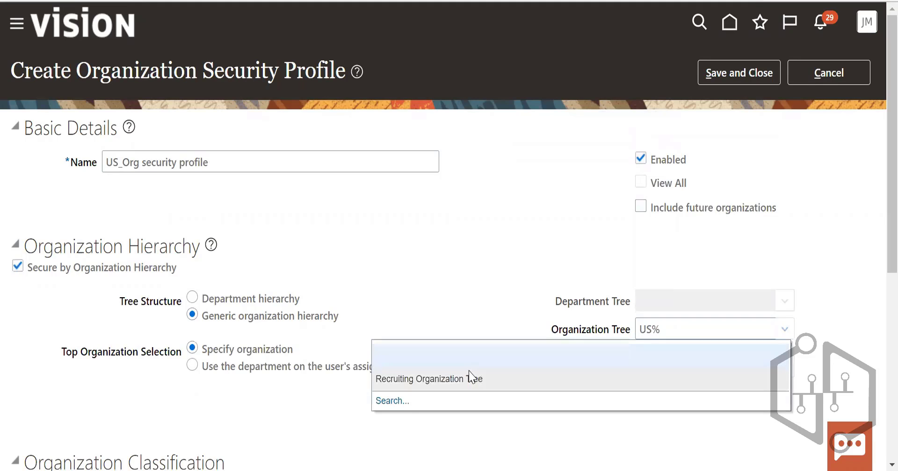
click(393, 401)
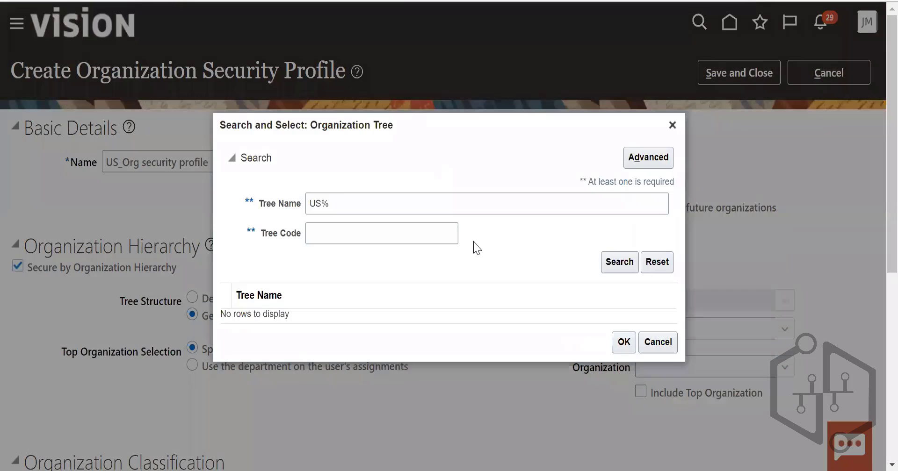
click(613, 263)
click(622, 270)
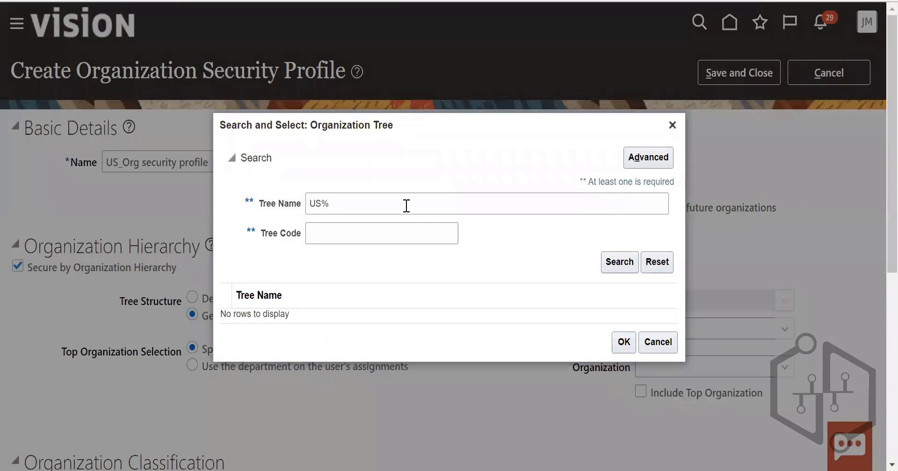
- Try to search the organization trees with only the % wildcard as tree name, then clear it and cancel the search
click(321, 205)
key(BackSpace)
key(BackSpace)
click(616, 270)
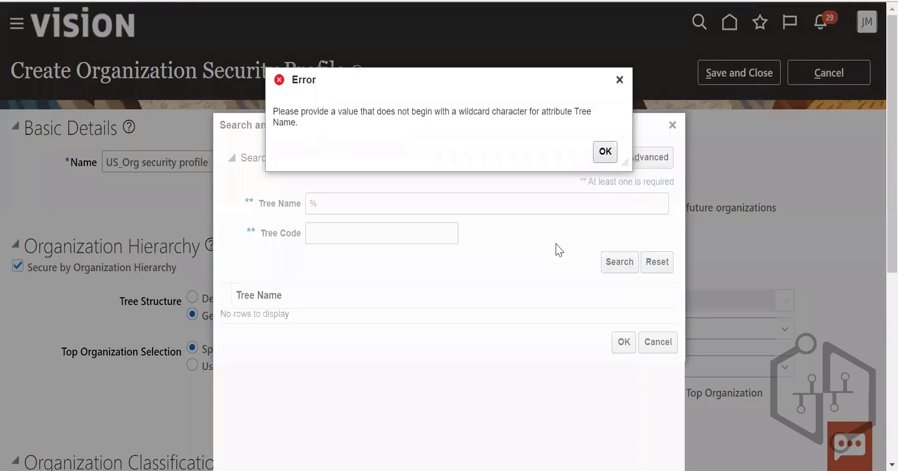
click(604, 151)
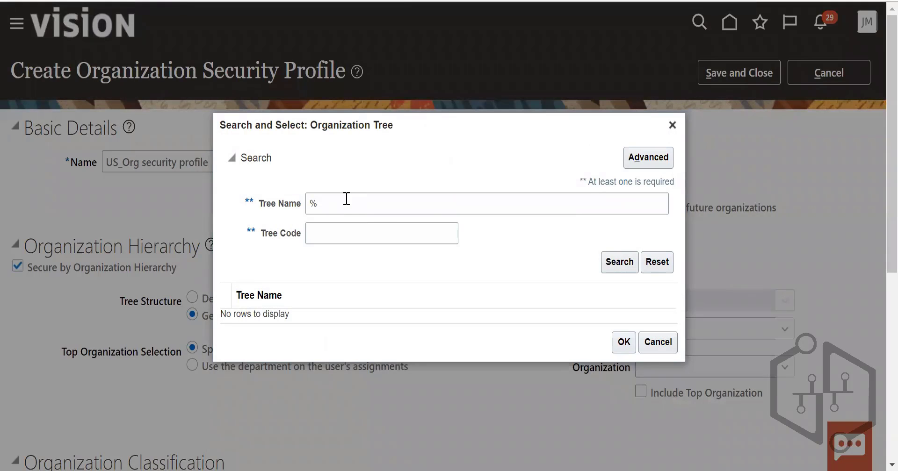
click(323, 199)
key(BackSpace)
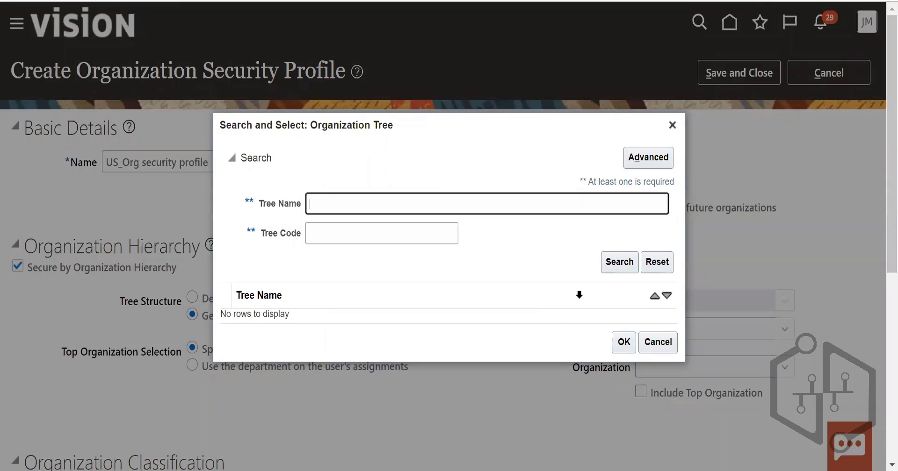
click(649, 338)
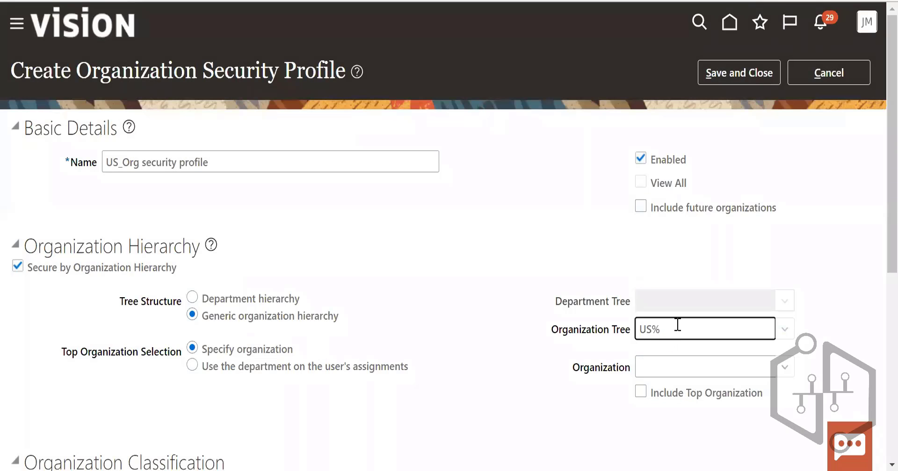
- Replace the profile's organization tree entry with the % wildcard
key(BackSpace)
key(BackSpace)
key(BackSpace)
text(O%)
key(BackSpace)
key(BackSpace)
text(%)
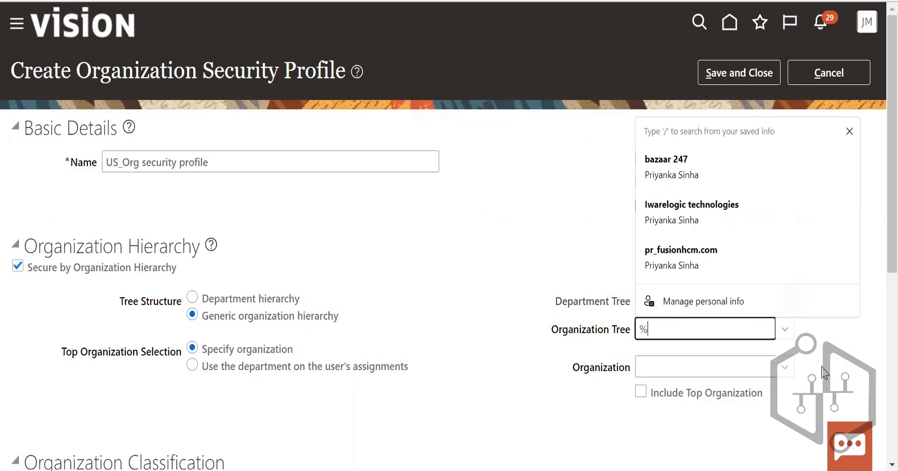
click(841, 359)
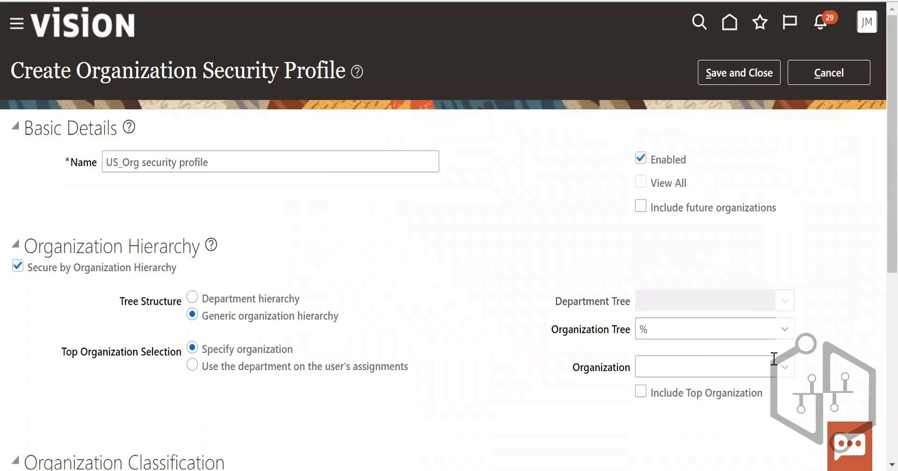
- Try to search for the profile's organization by the name US%, leaving the classification name empty
scroll(780, 341, down, 1)
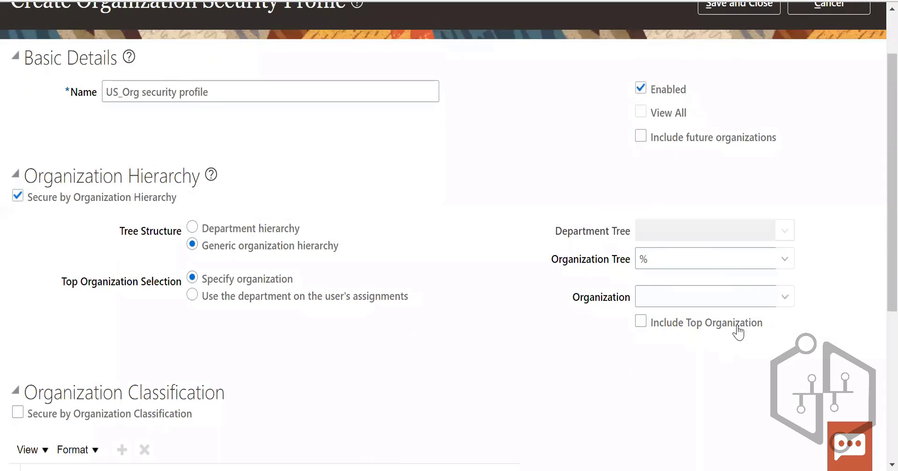
click(662, 301)
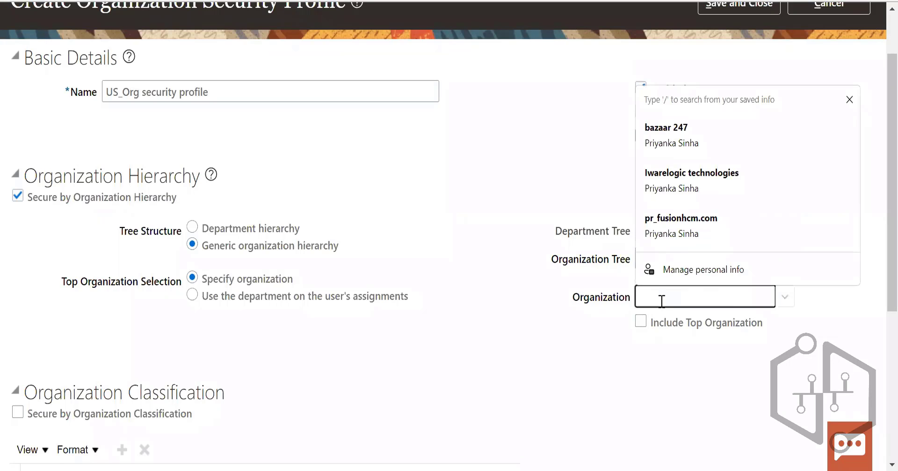
text(US)
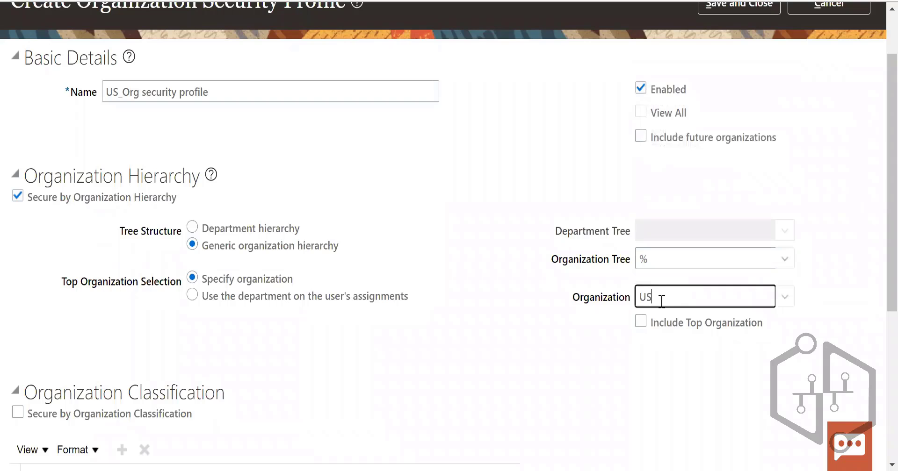
click(787, 298)
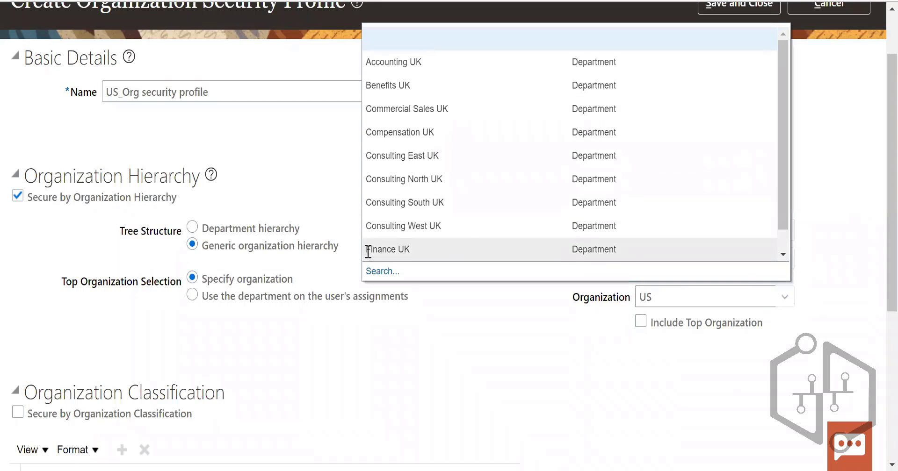
click(381, 272)
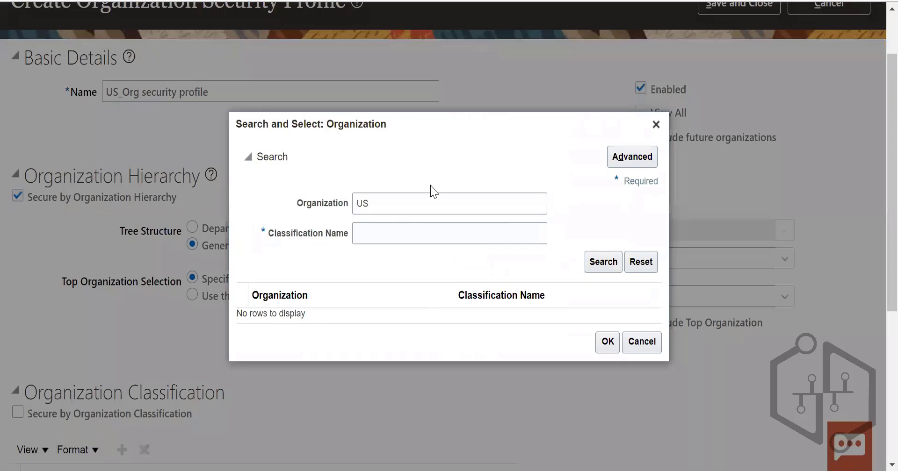
click(415, 202)
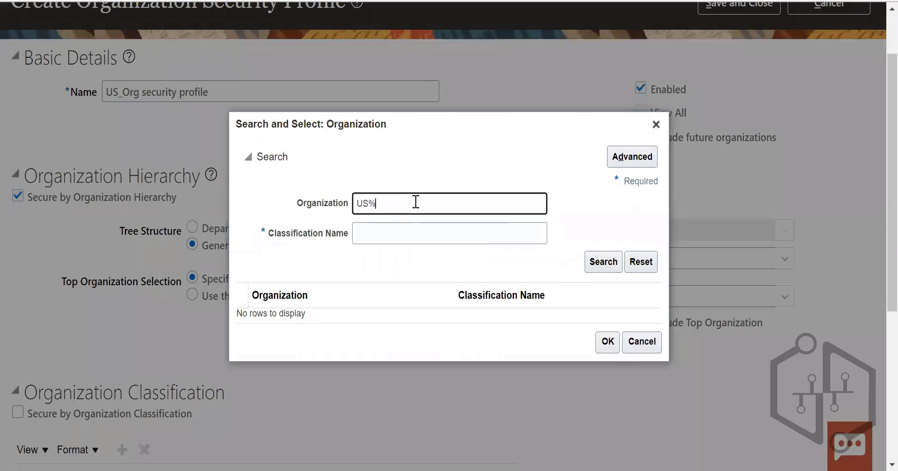
click(615, 261)
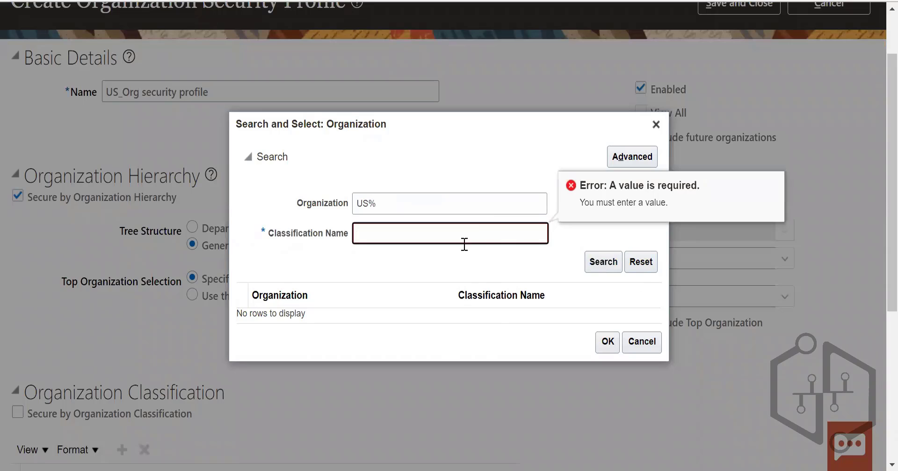
- Set the classification name to % and search the organizations for US% again
click(408, 195)
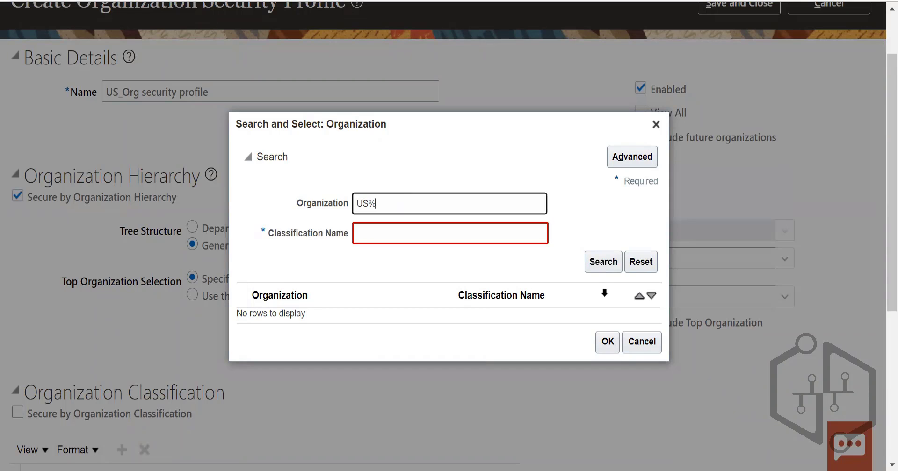
click(422, 228)
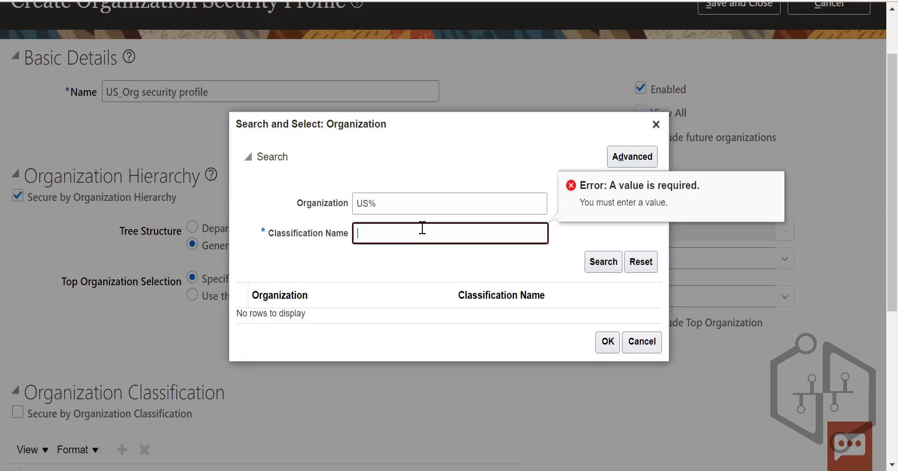
click(413, 205)
click(464, 228)
text(%)
click(595, 262)
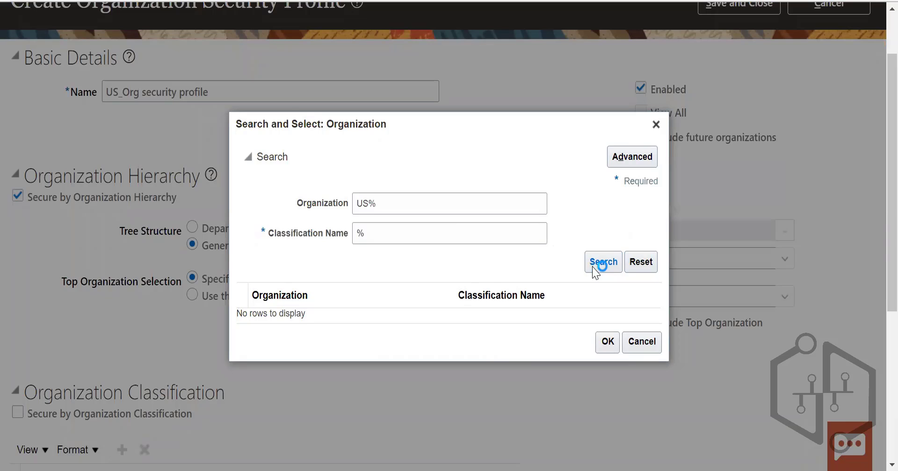
- Clear the classification name and rerun the organization search for US%
click(622, 146)
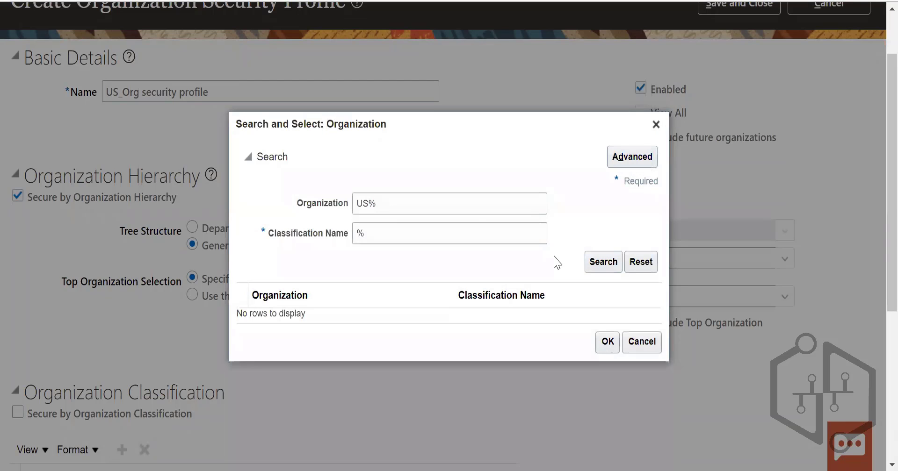
click(389, 225)
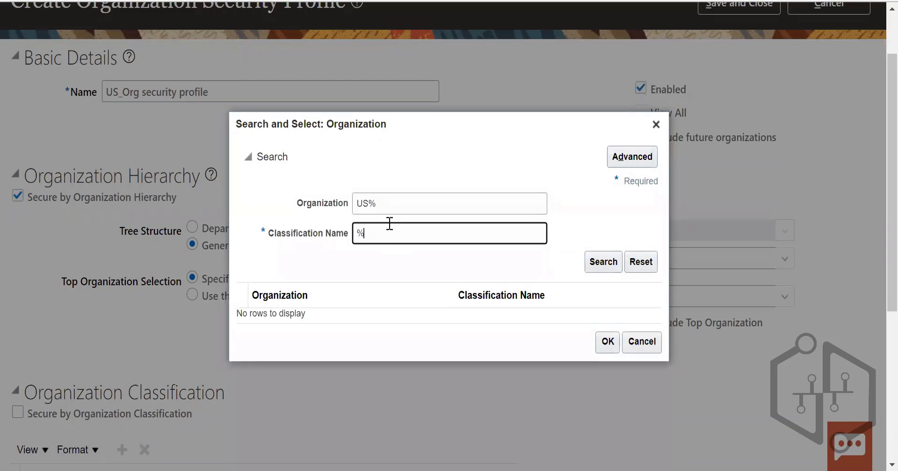
click(600, 262)
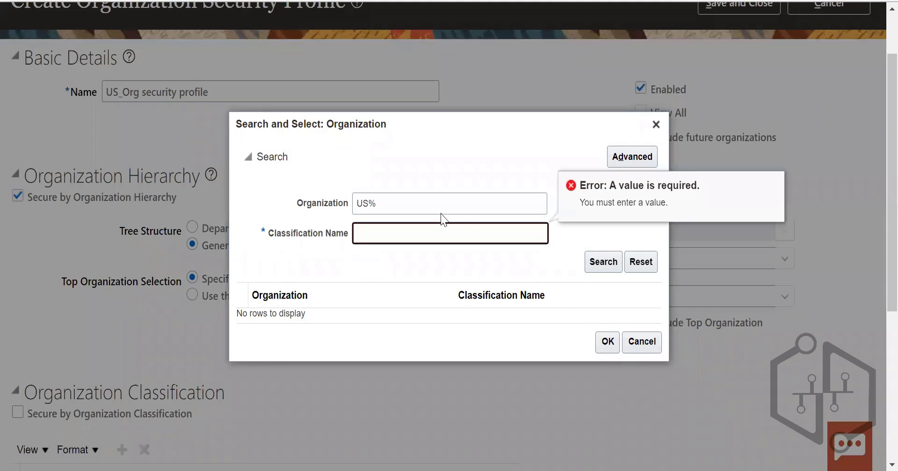
- Try the organization search for US% without a classification name in both basic and advanced modes, returning to basic mode
click(418, 204)
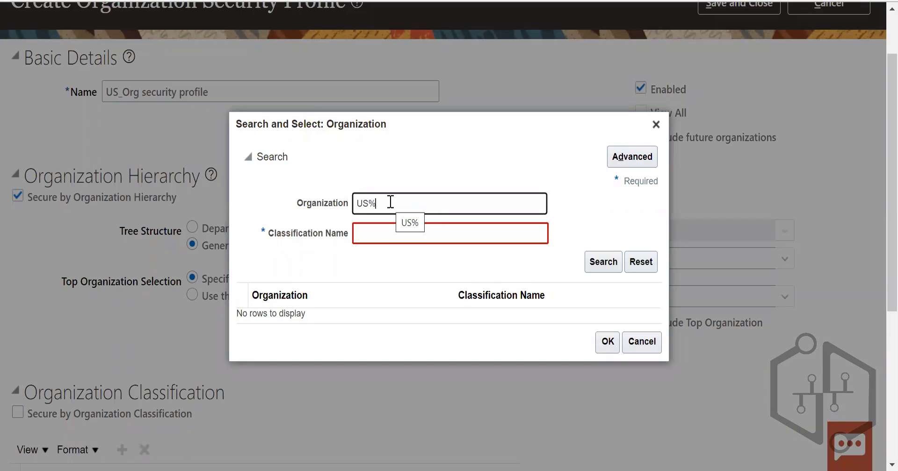
click(603, 264)
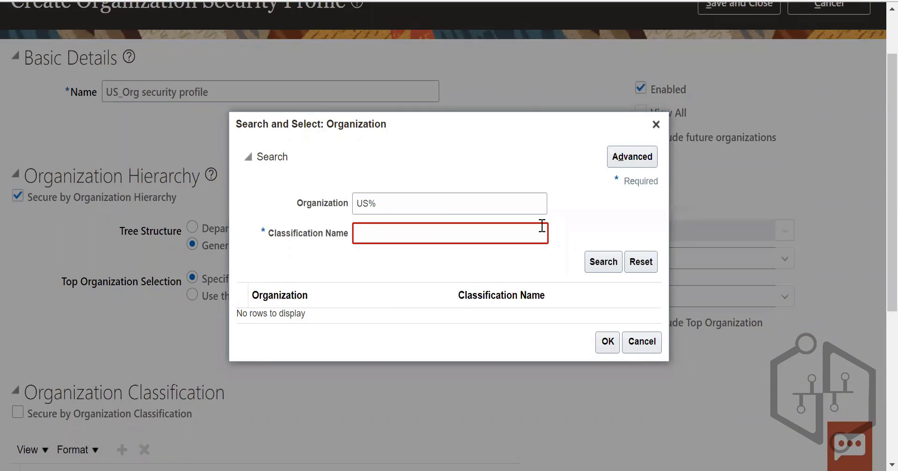
key(alt+d)
click(494, 262)
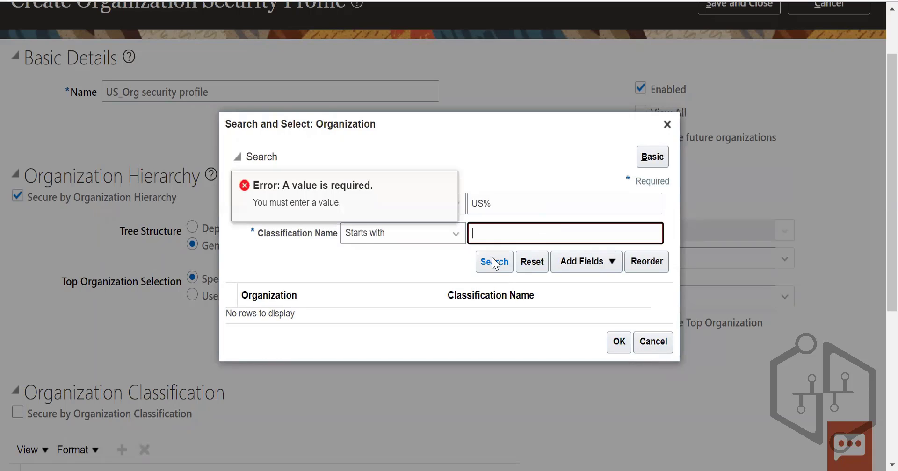
click(500, 261)
click(500, 269)
click(498, 264)
click(645, 161)
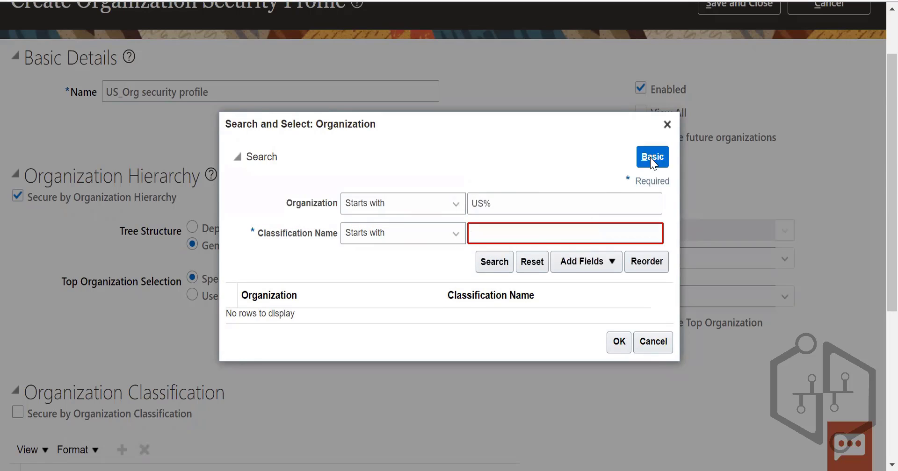
- Search for organizations with the name % and the classification name Org%
click(372, 202)
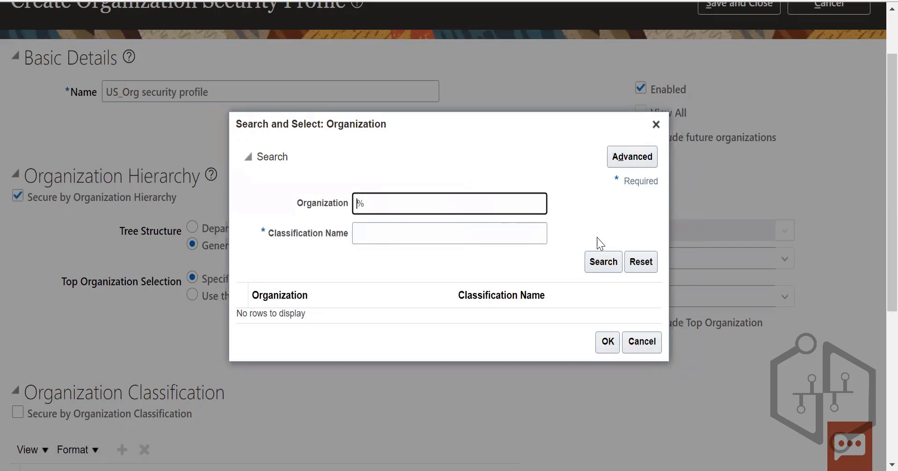
click(603, 263)
click(391, 228)
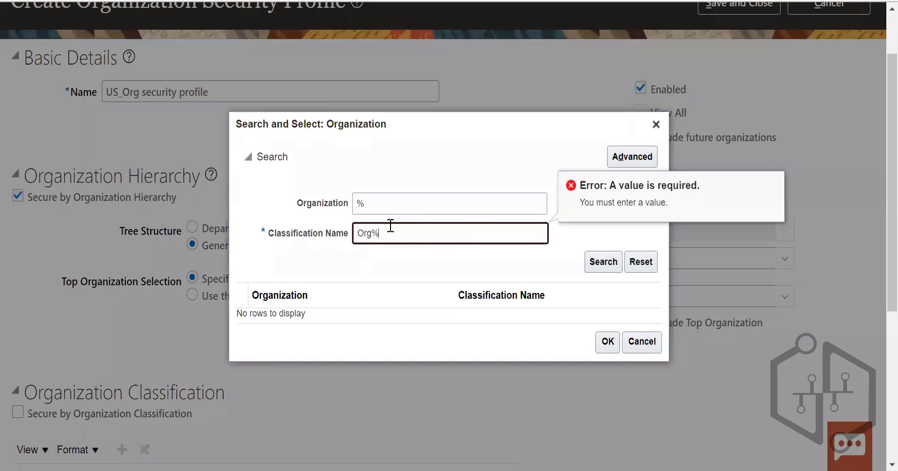
text(Org%)
click(602, 265)
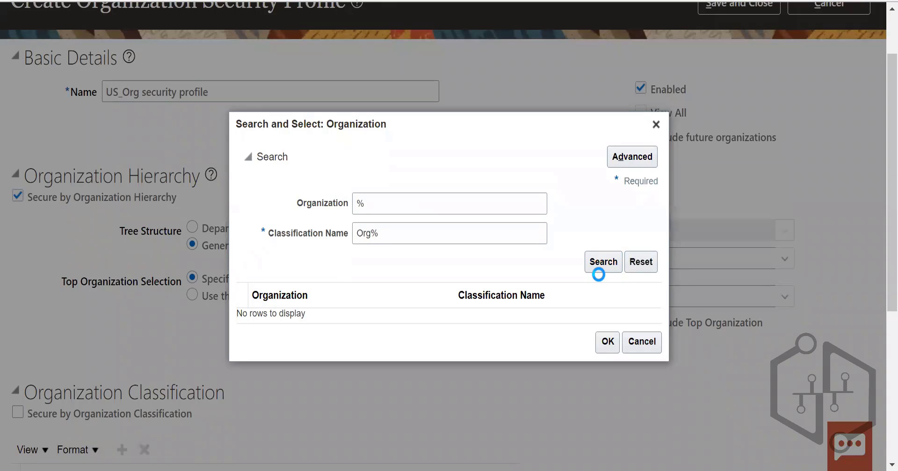
- Retry the organization search with the classification names O% and A%, and cancel the organization selection
click(368, 231)
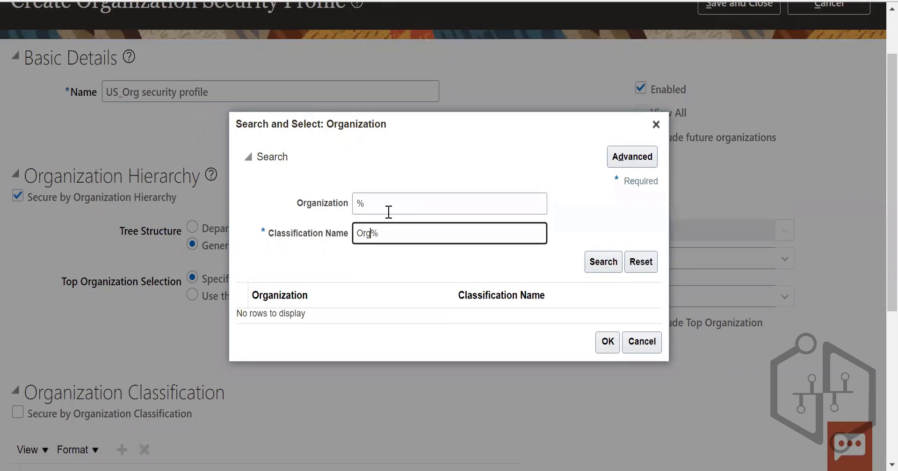
click(614, 269)
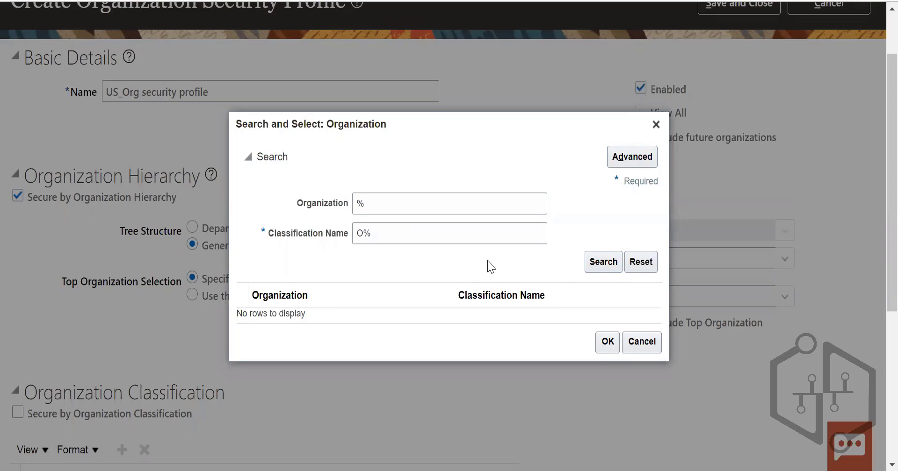
click(362, 232)
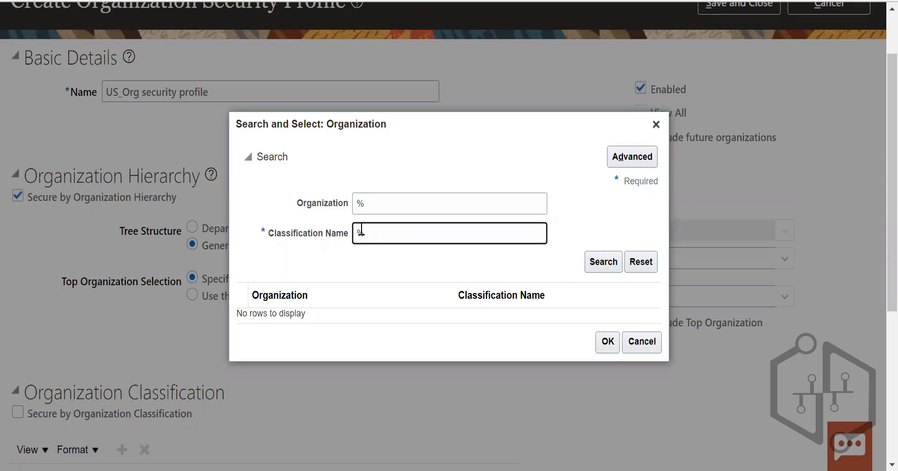
click(614, 268)
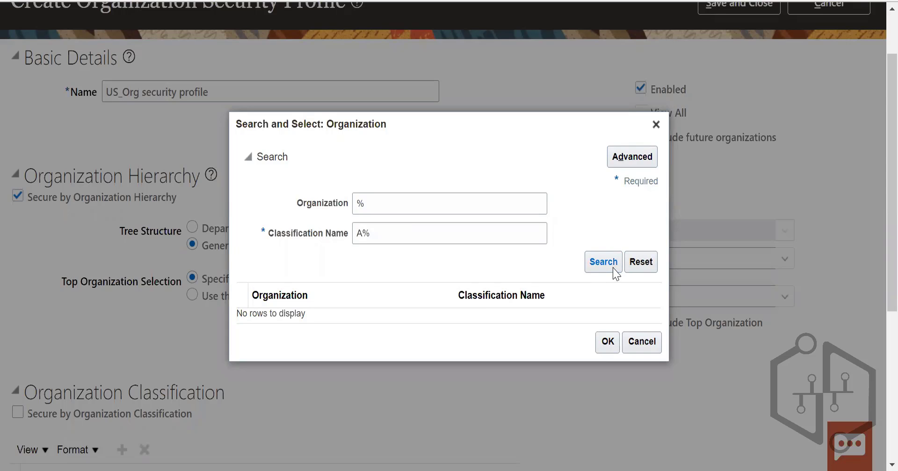
click(615, 270)
click(642, 341)
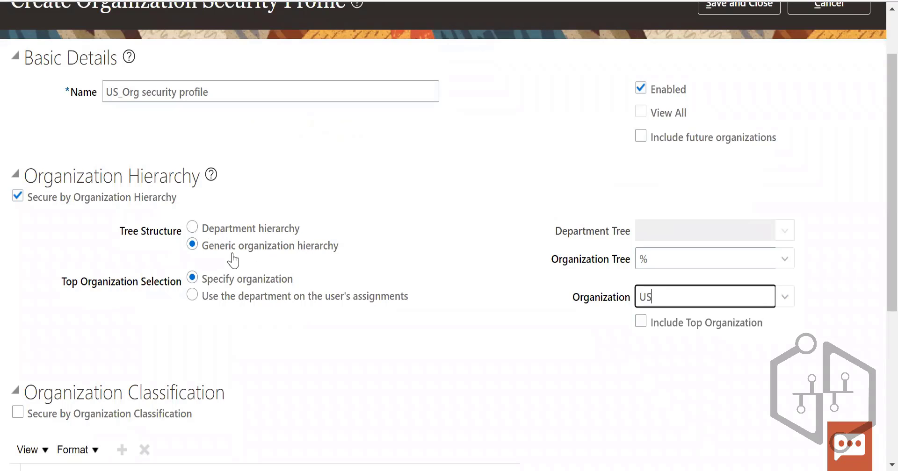
- Set the tree structure to Department hierarchy and select Recruiting Organization Tree as the profile's tree
click(236, 228)
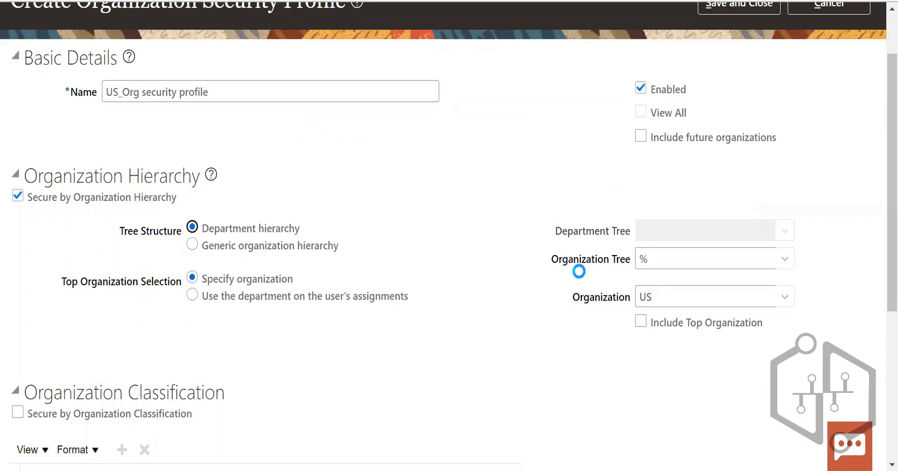
click(685, 261)
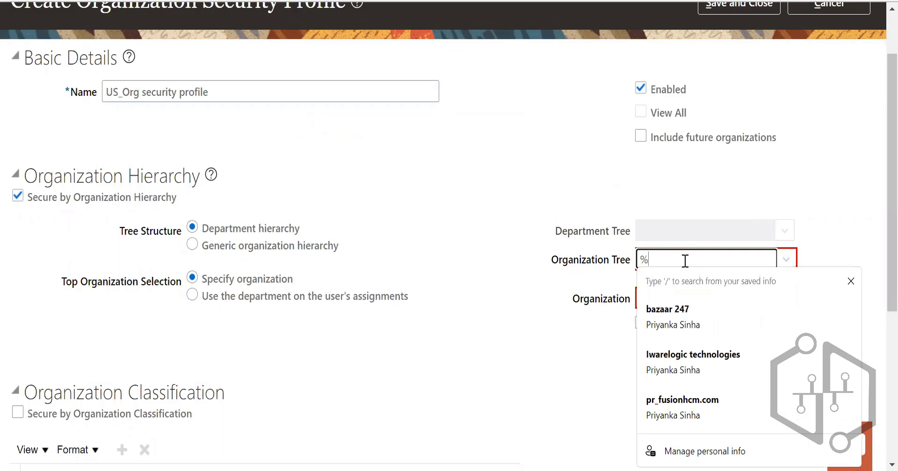
click(790, 260)
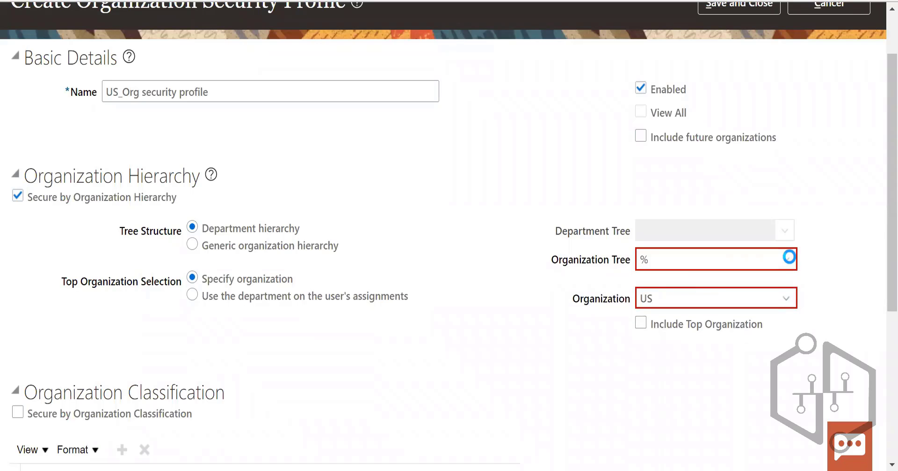
click(423, 308)
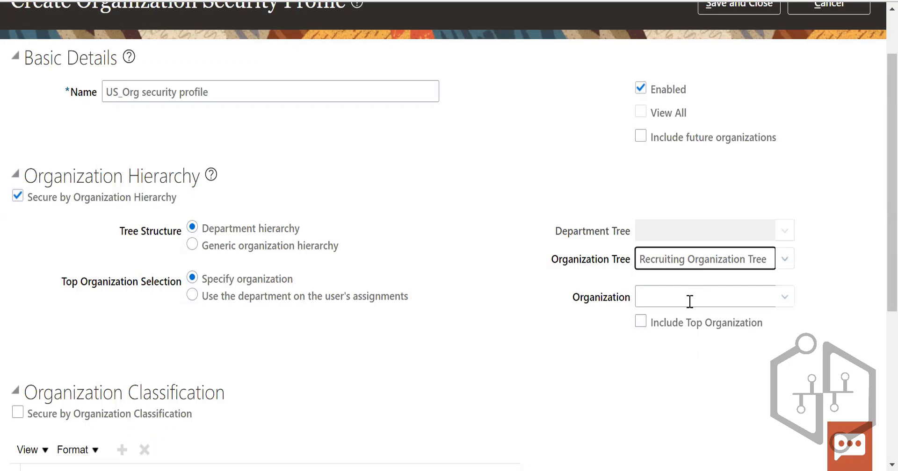
click(468, 348)
- Secure the profile by organization list, include the organization "Total Software Solutions, Inc." and add another organization row
scroll(468, 348, down, 2)
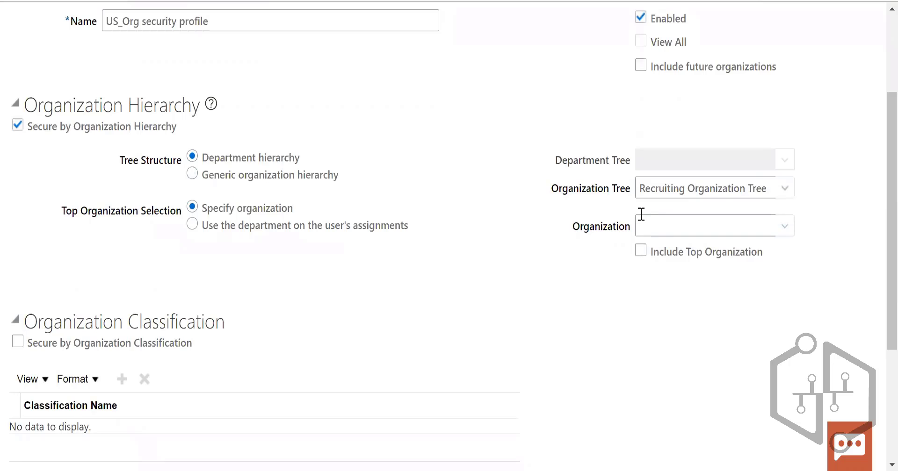
scroll(450, 160, up, 4)
scroll(493, 255, down, 8)
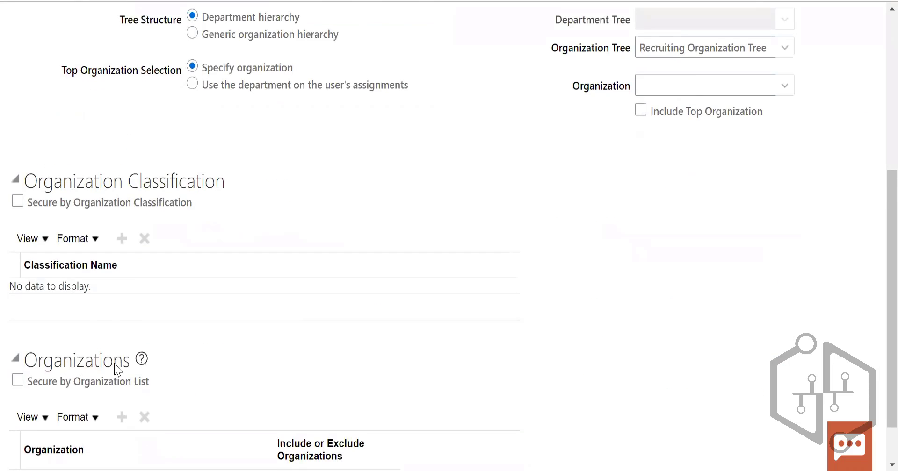
scroll(117, 369, down, 1)
click(18, 323)
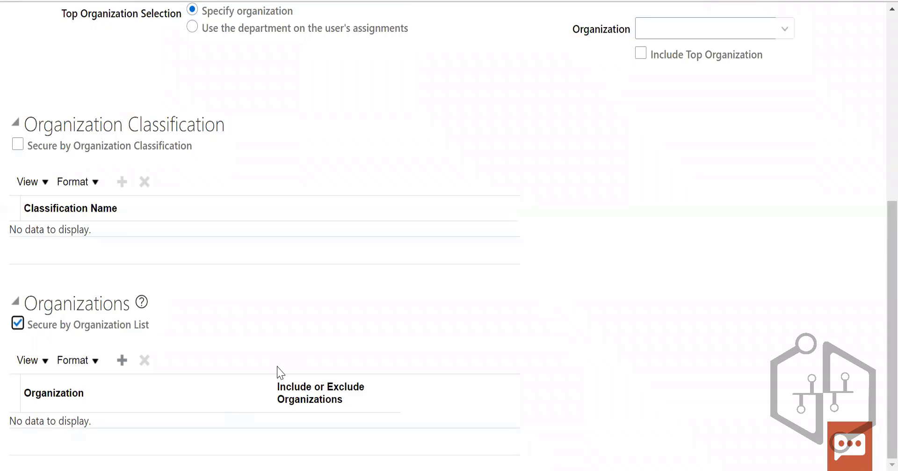
click(122, 360)
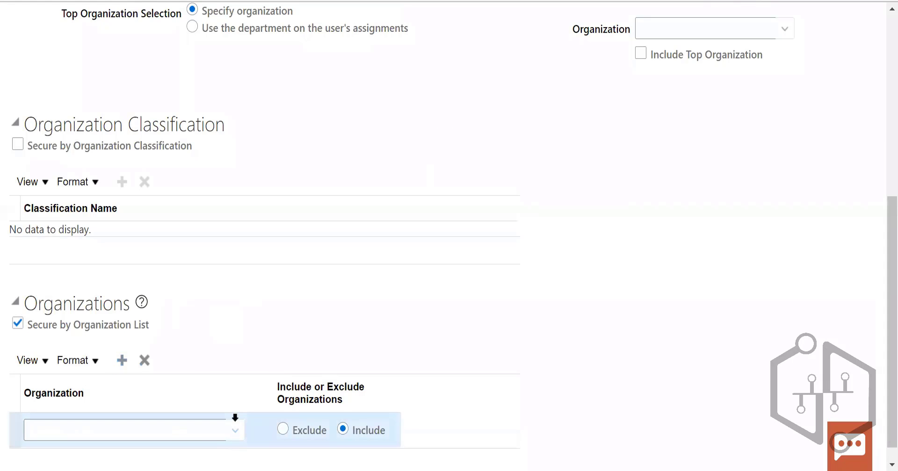
click(236, 428)
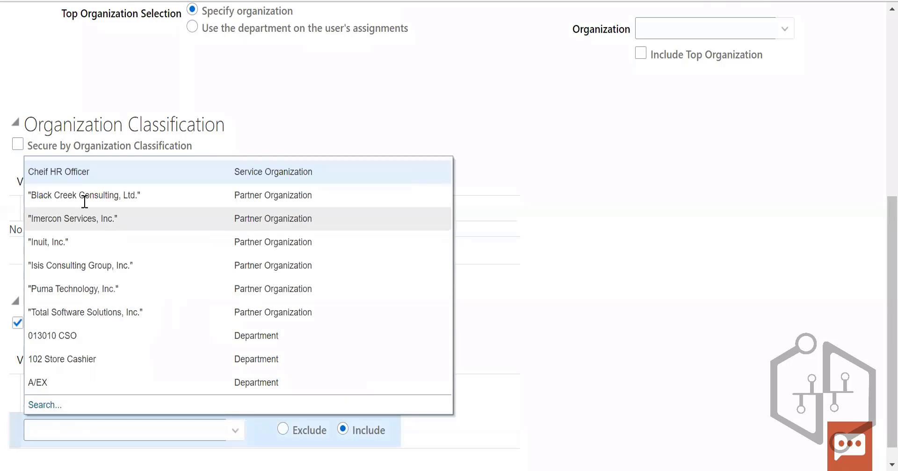
click(111, 312)
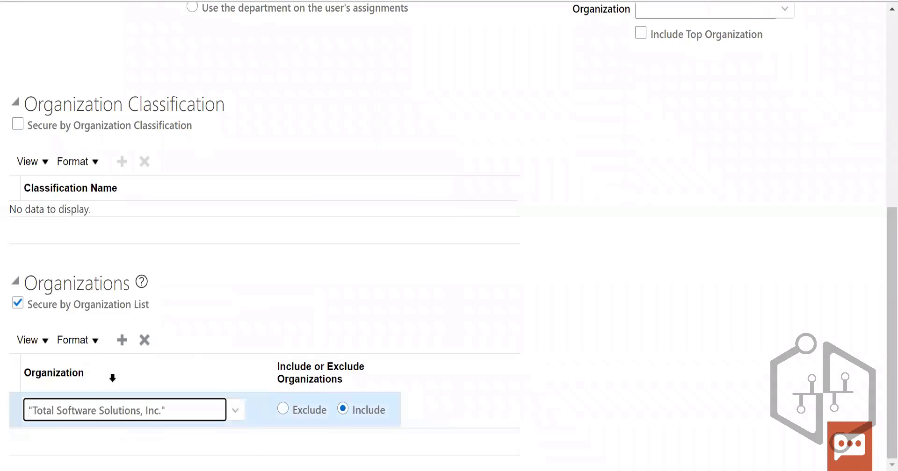
click(122, 345)
- Include the top organization in the hierarchy and try to search for its organization by US% without a classification name
scroll(637, 251, up, 5)
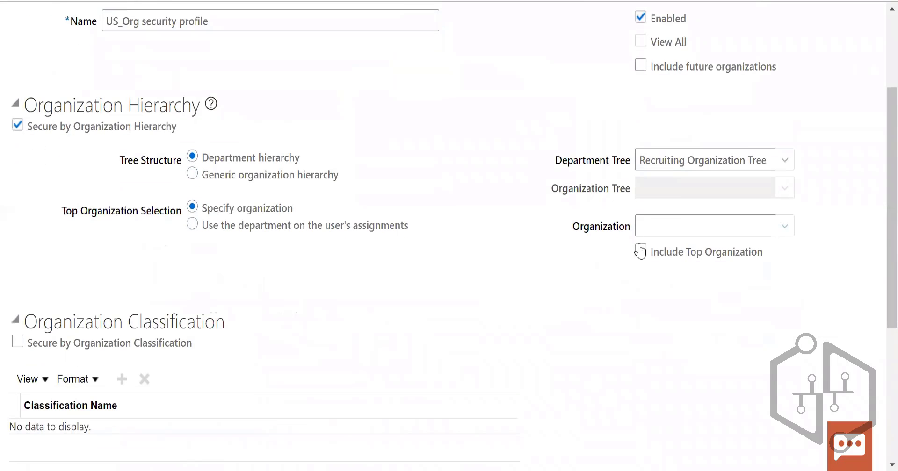
click(642, 257)
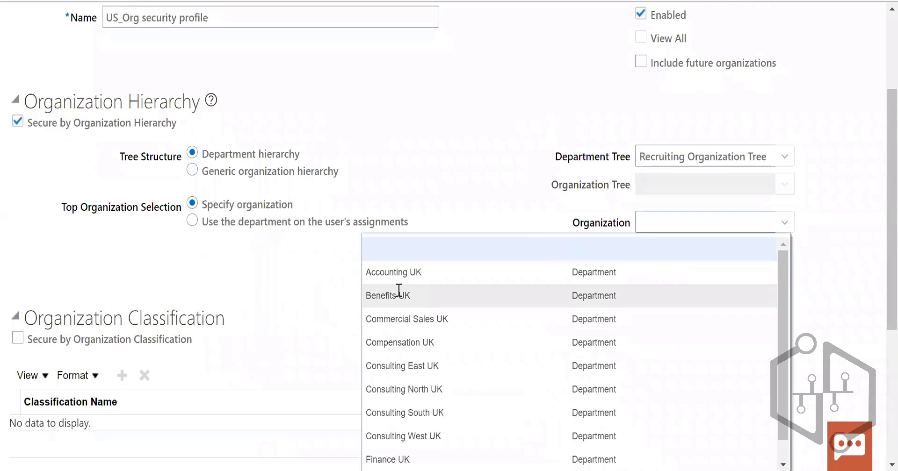
scroll(399, 291, down, 3)
click(389, 340)
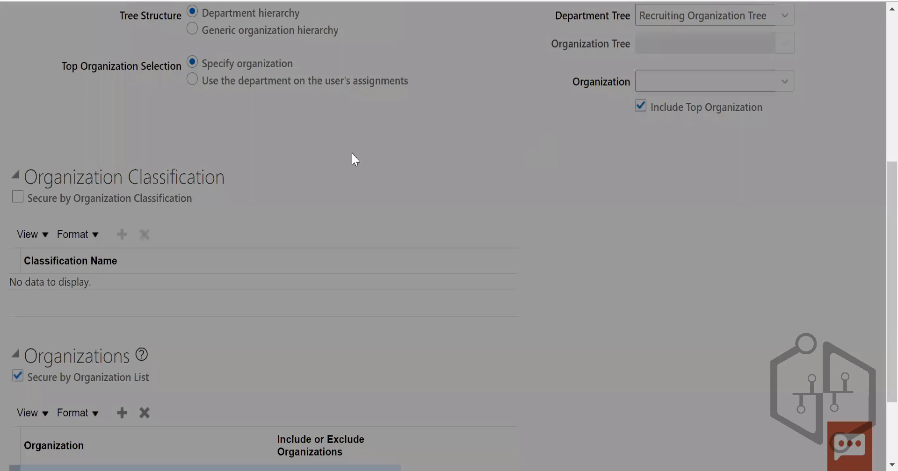
click(369, 198)
text(US)
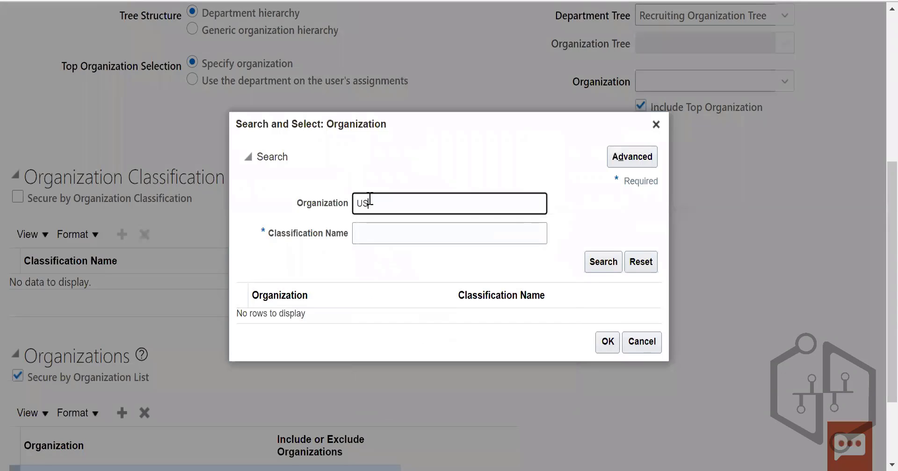
text(%)
click(595, 268)
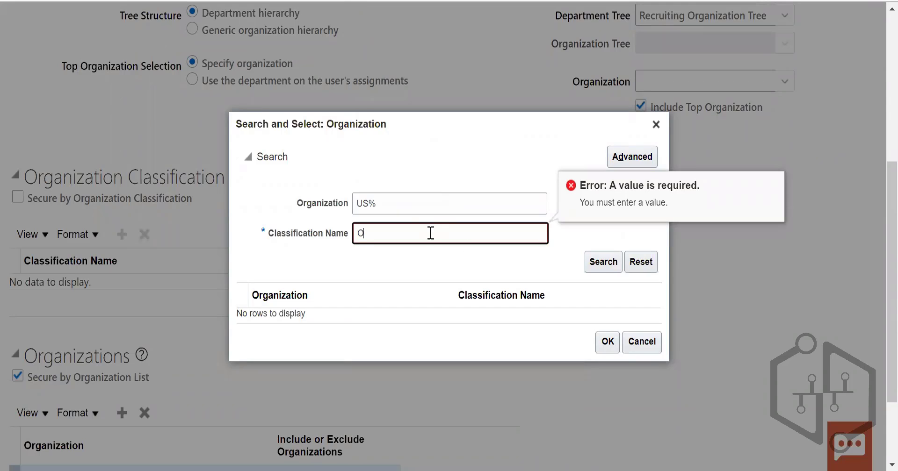
- Search the US% organizations using the classification name O%, also retrying with the classification name cleared
click(609, 267)
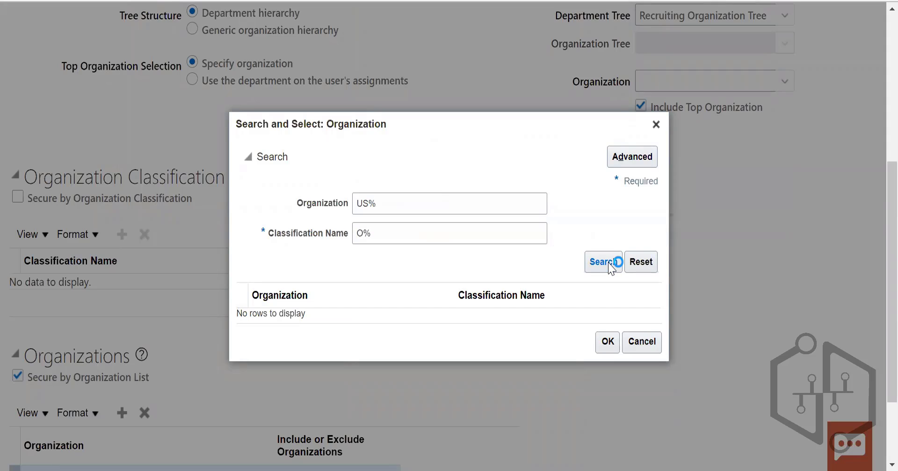
click(403, 235)
click(613, 269)
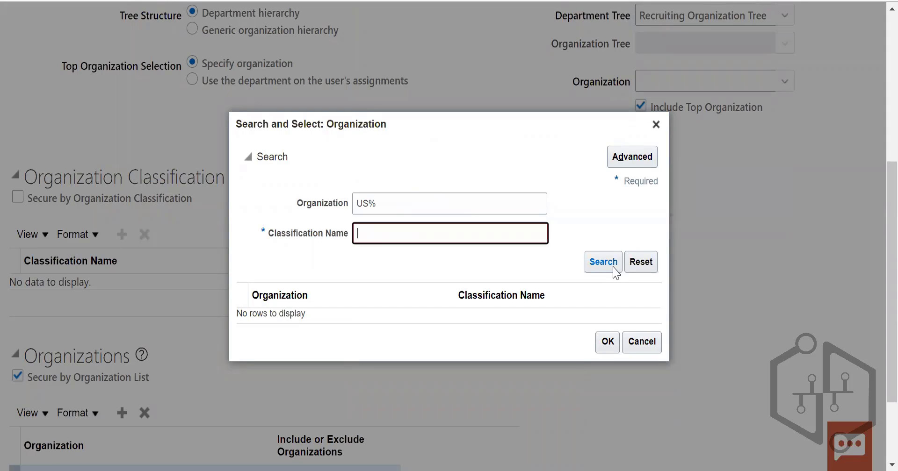
click(400, 230)
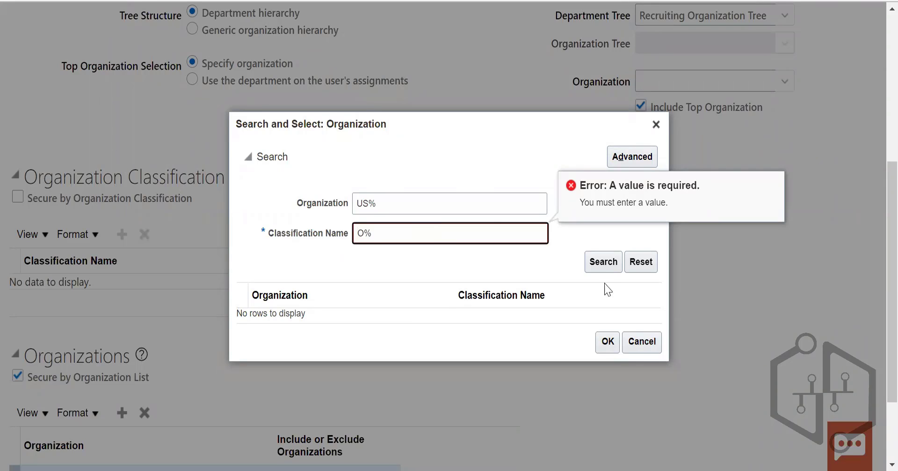
click(604, 265)
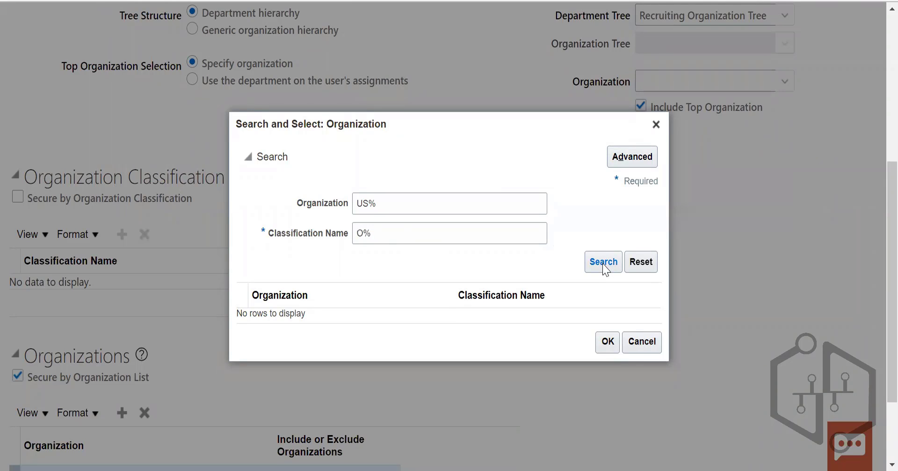
click(604, 264)
click(604, 265)
- Try the US% organization search with only the % wildcard as classification name and dismiss the error
click(344, 239)
click(361, 222)
click(364, 232)
click(607, 262)
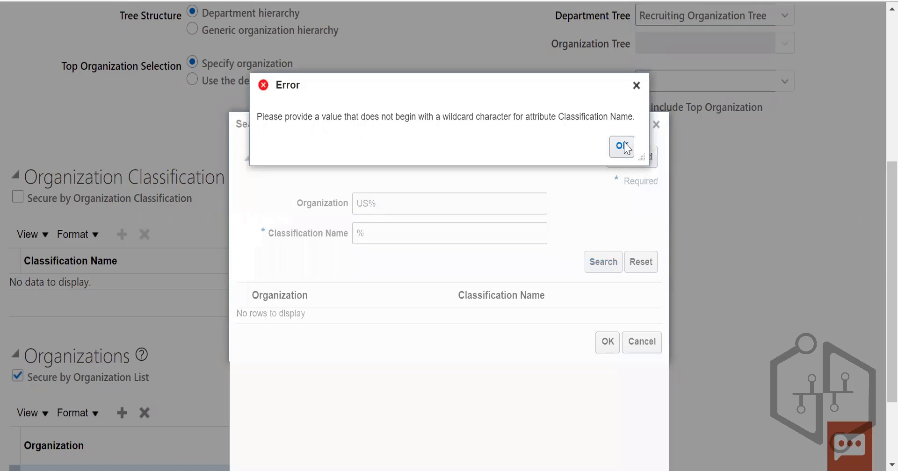
click(625, 147)
- Search the US% organizations with the classification name U% and close the organization search without selecting anything
click(359, 233)
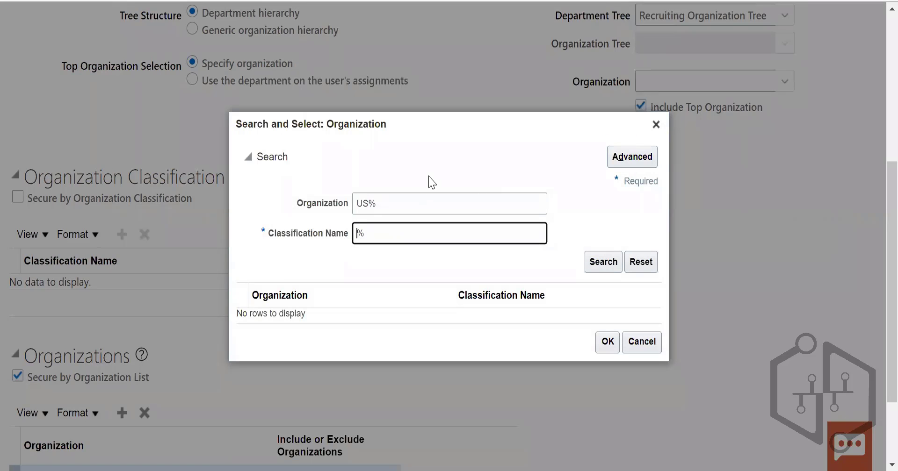
text(U)
click(604, 271)
click(606, 274)
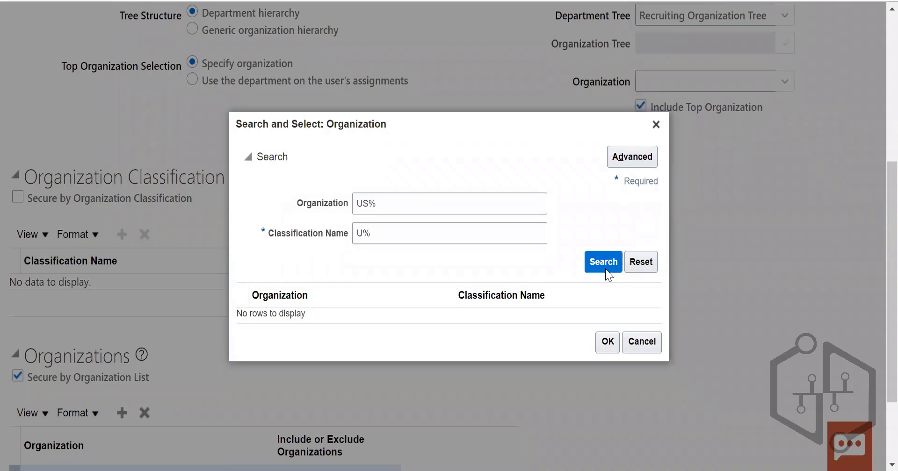
click(655, 125)
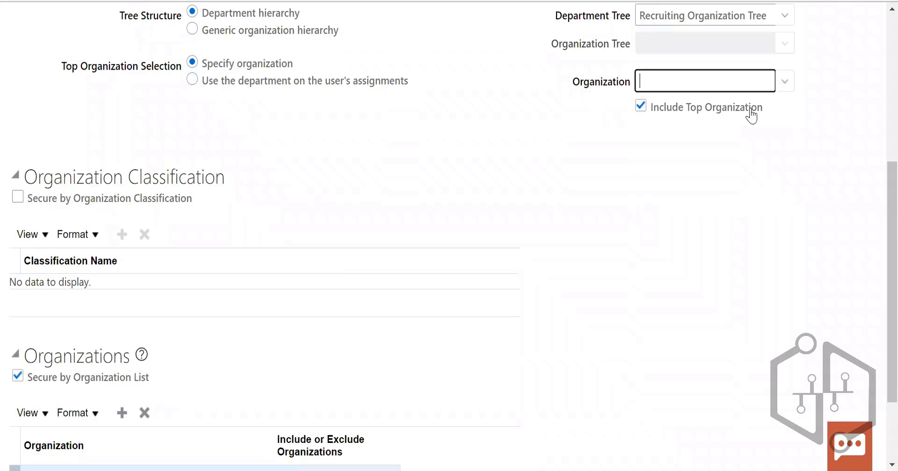
- Try to save and close the US_Org security profile without a top organization and dismiss the error
click(743, 180)
scroll(745, 110, up, 5)
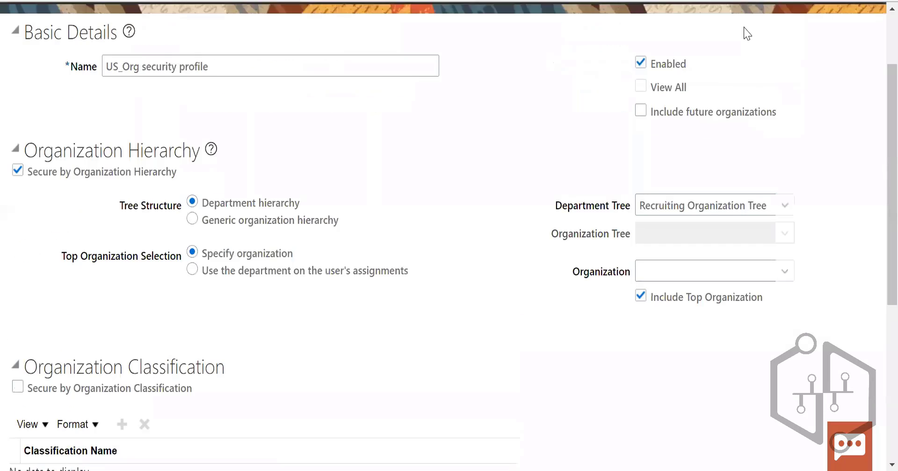
click(745, 70)
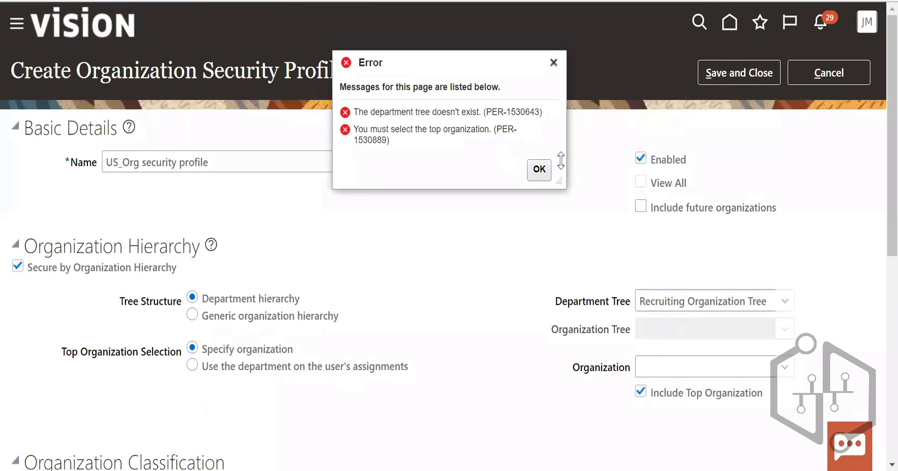
click(538, 170)
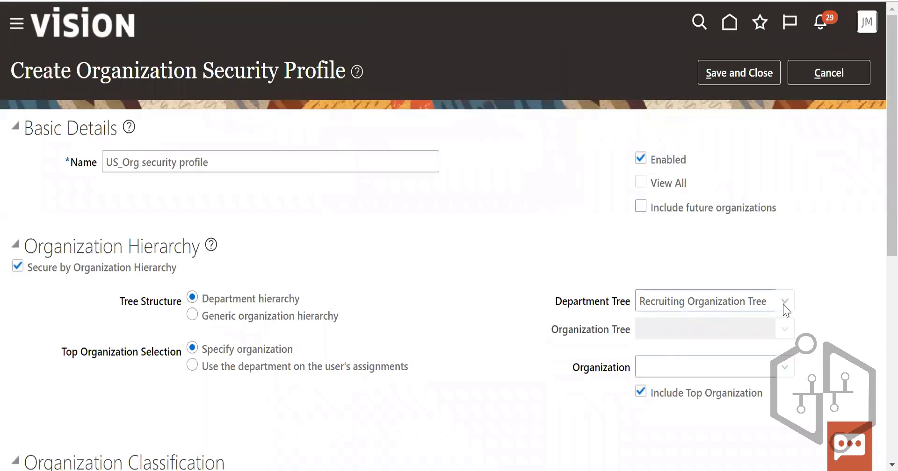
- Search for department trees with the tree name R% and cancel the search without selecting a tree
click(785, 310)
click(381, 349)
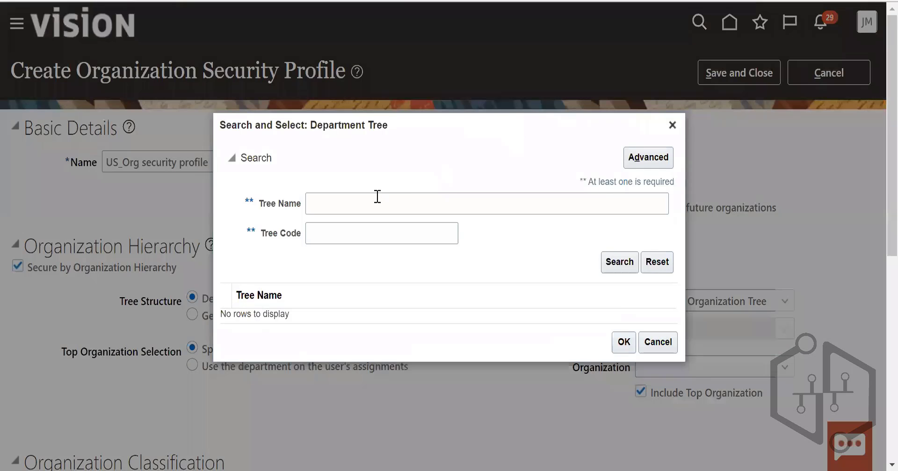
click(369, 203)
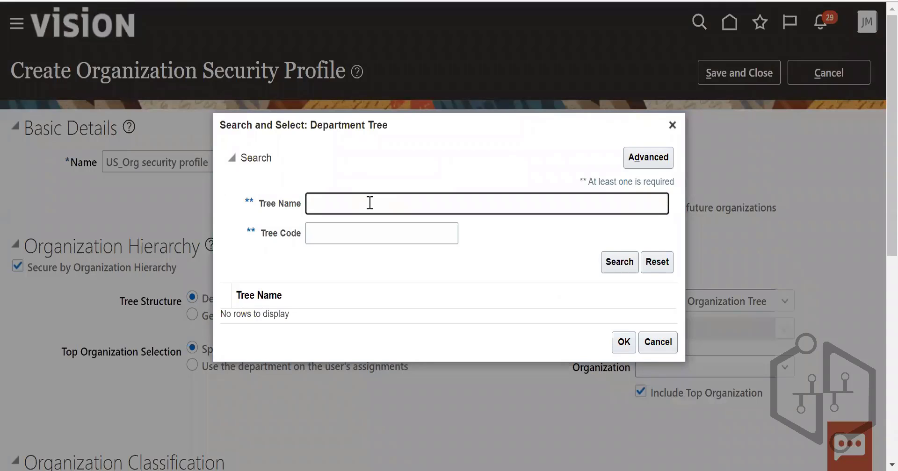
text(R%)
click(621, 261)
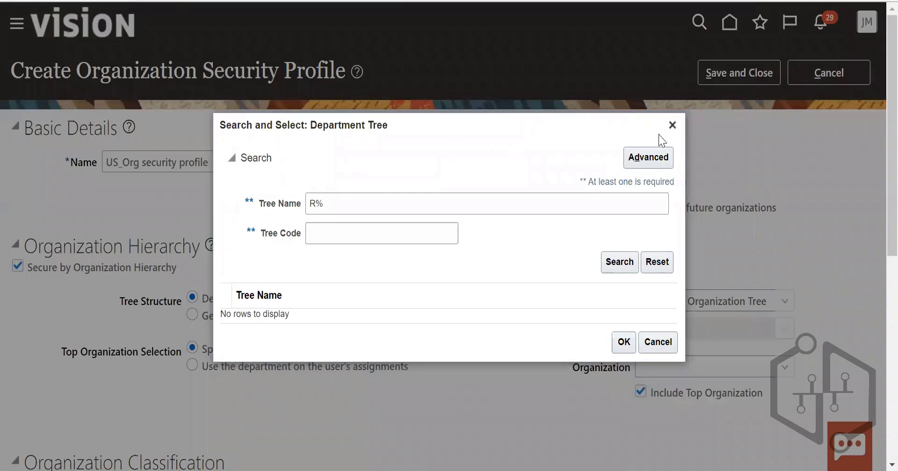
click(632, 256)
click(669, 341)
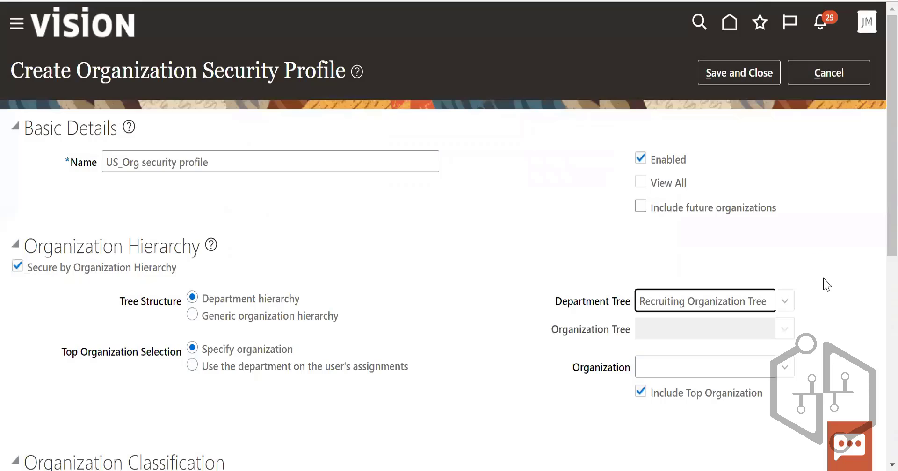
scroll(827, 284, down, 3)
scroll(826, 284, down, 5)
scroll(824, 283, up, 8)
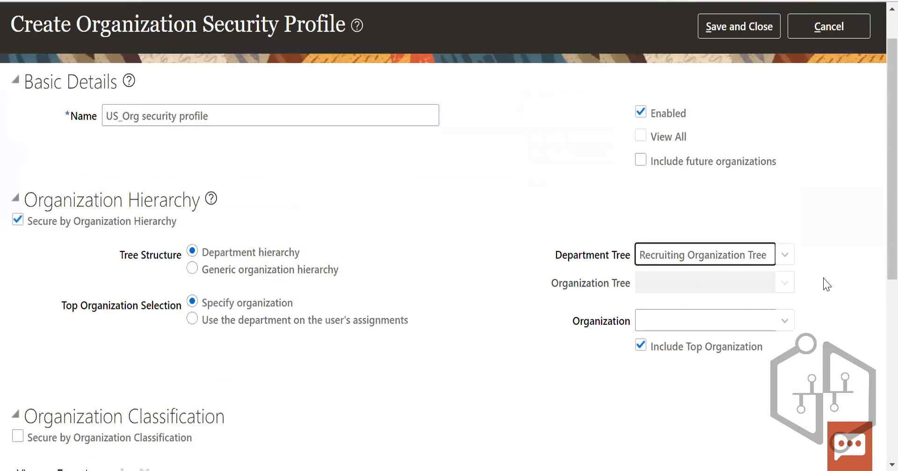
drag(160, 71, 346, 70)
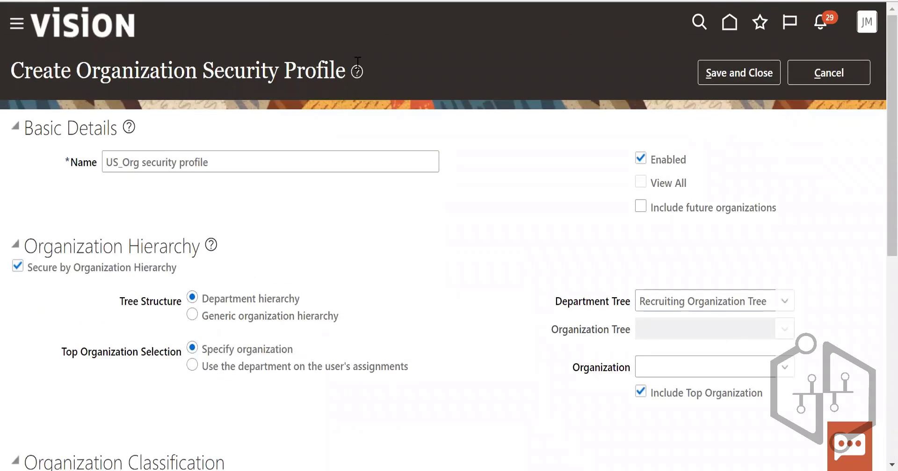
click(557, 218)
click(226, 165)
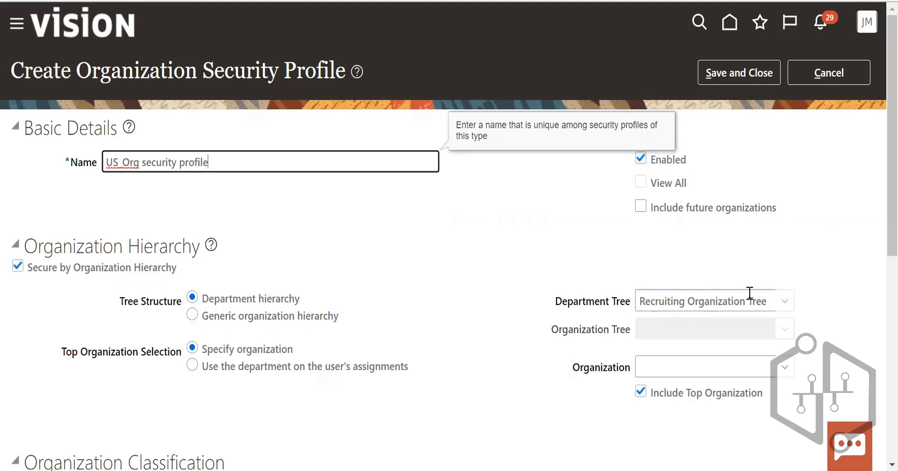
- Select Consulting East UK as the top organization of the department hierarchy
scroll(753, 293, down, 1)
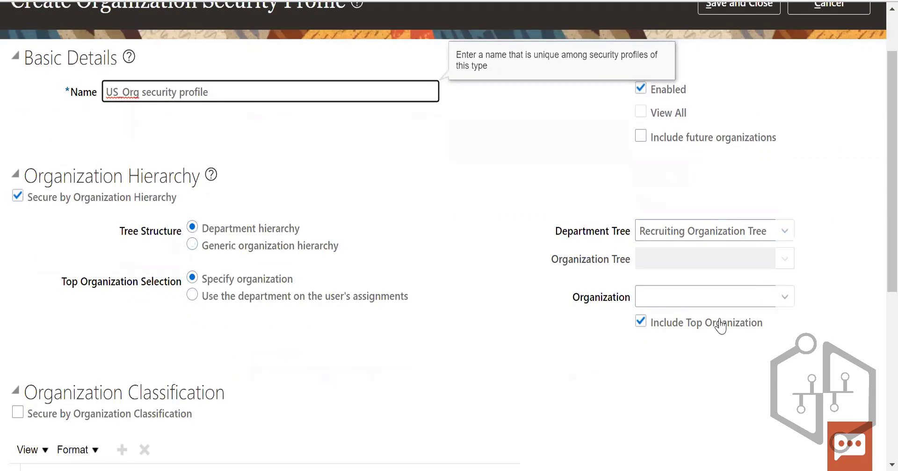
click(783, 298)
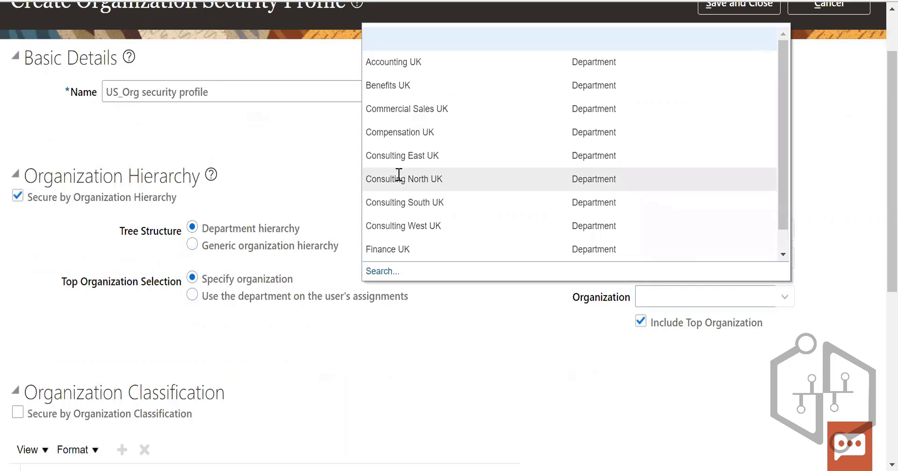
click(403, 155)
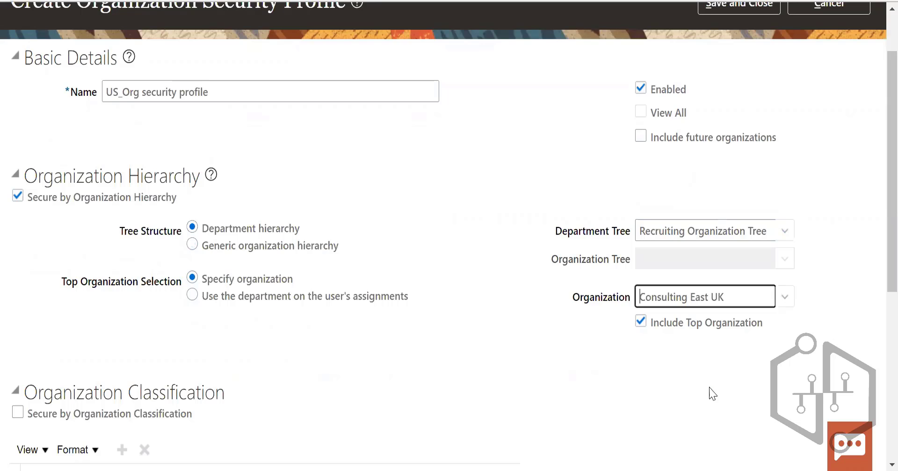
- Secure the profile by organization classification and add a row with the classification name Department
scroll(533, 358, down, 5)
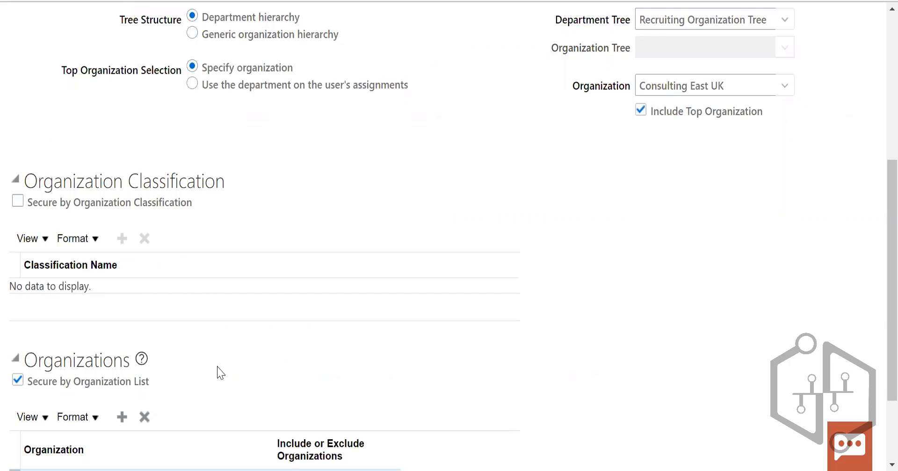
scroll(219, 370, down, 3)
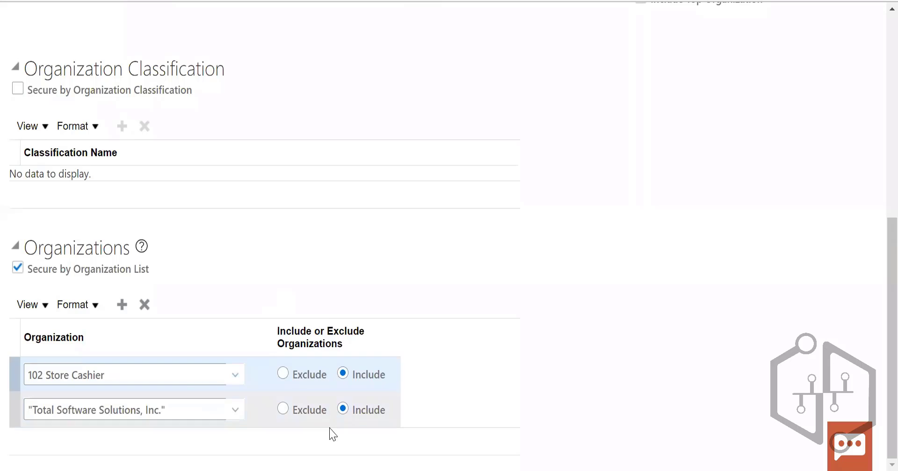
scroll(280, 253, up, 3)
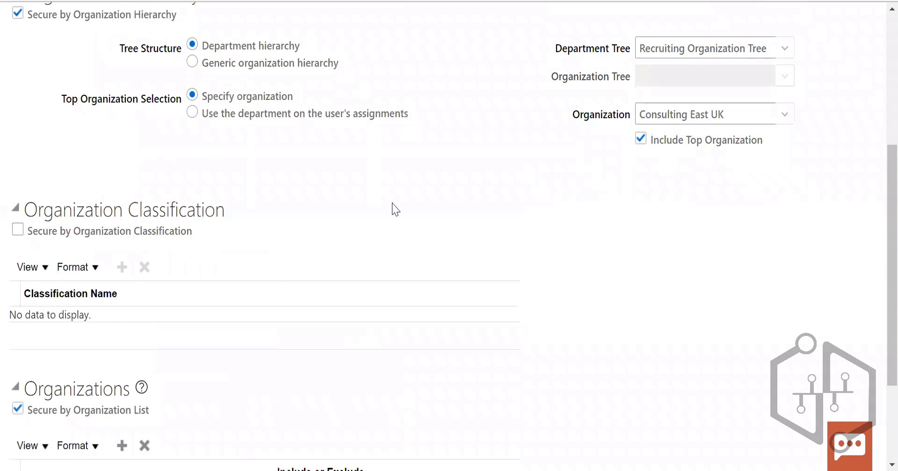
scroll(386, 220, up, 5)
scroll(265, 382, down, 6)
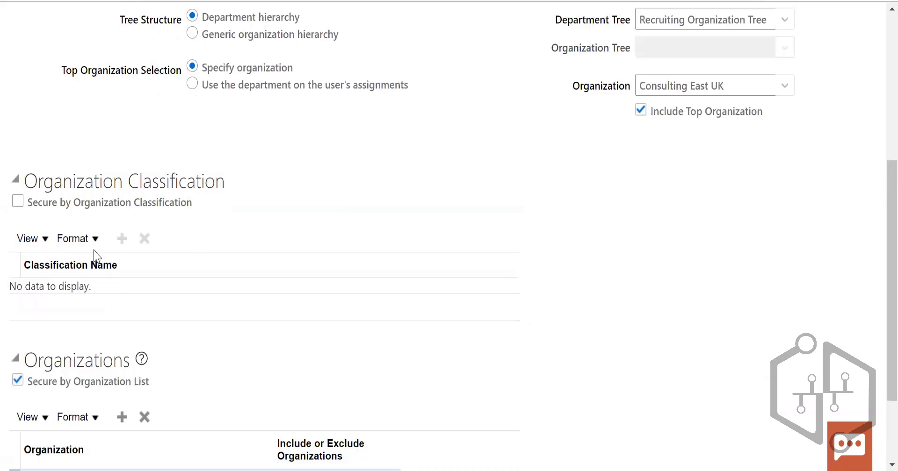
click(46, 241)
click(60, 248)
click(30, 208)
click(129, 240)
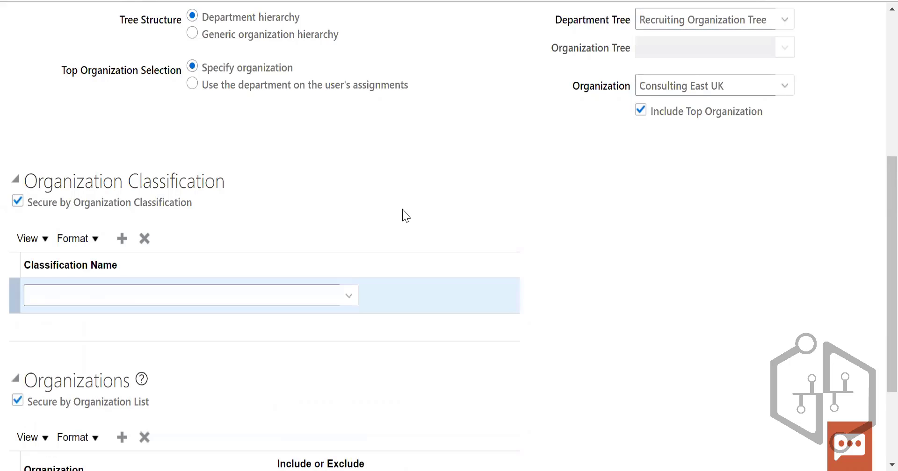
click(346, 296)
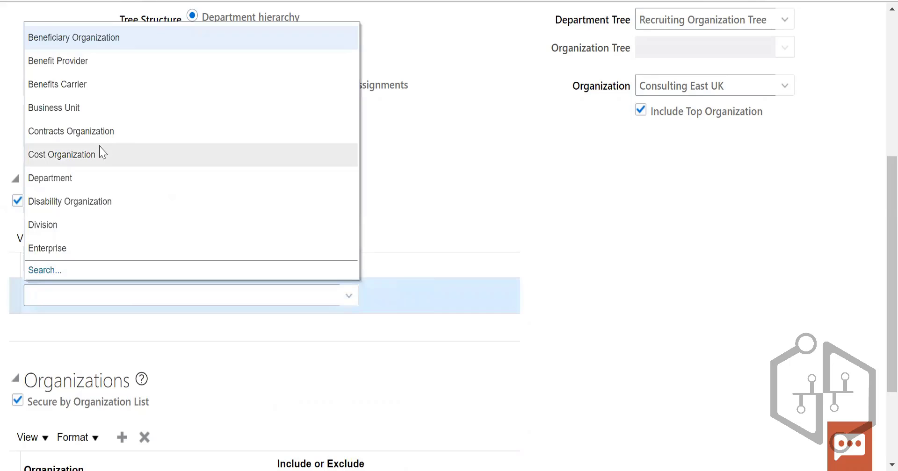
click(52, 178)
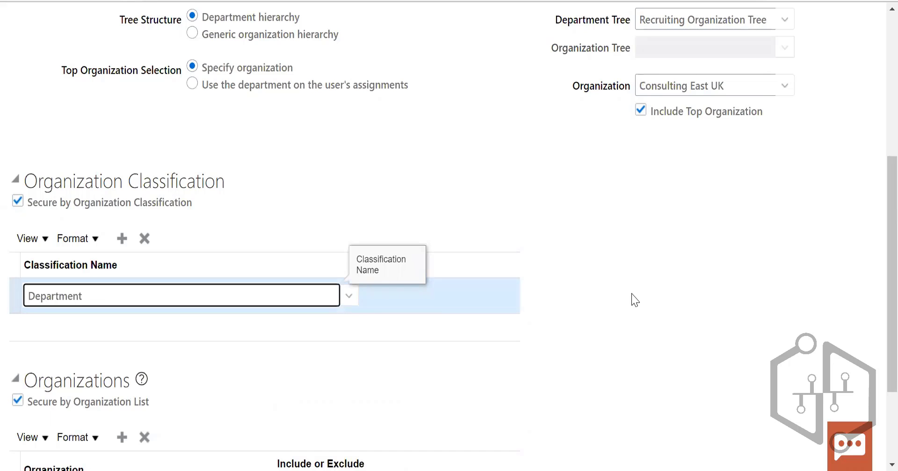
- Try to save and close the profile with the Consulting East UK organization and Department classification, and dismiss the error
scroll(634, 299, up, 6)
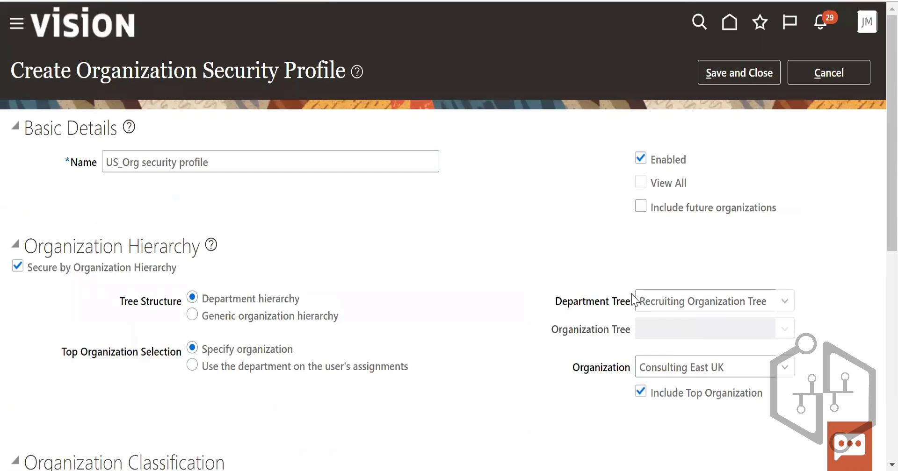
scroll(634, 300, down, 9)
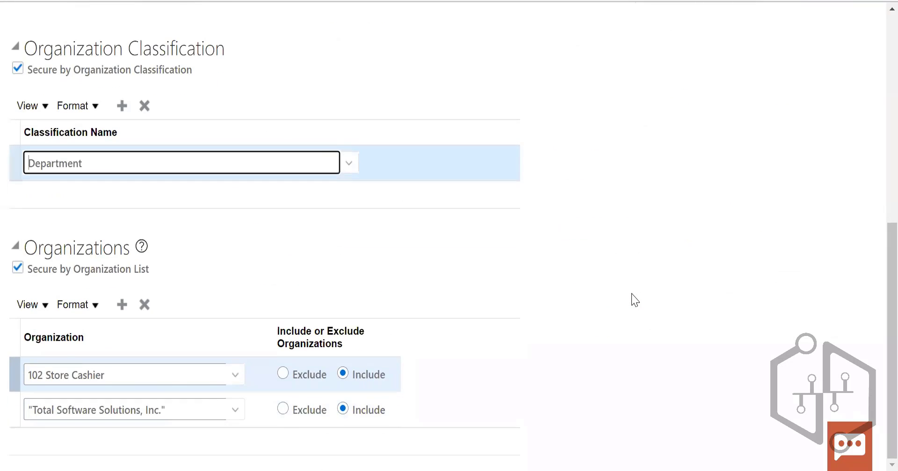
scroll(634, 299, up, 9)
click(698, 72)
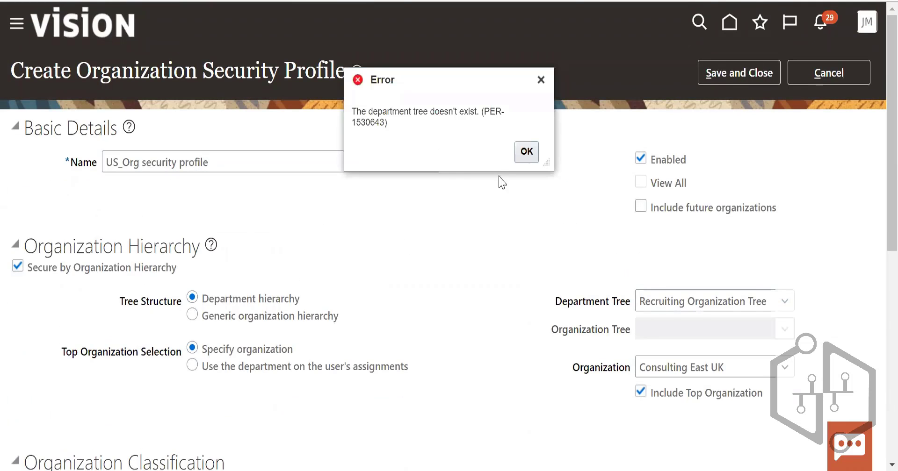
click(526, 153)
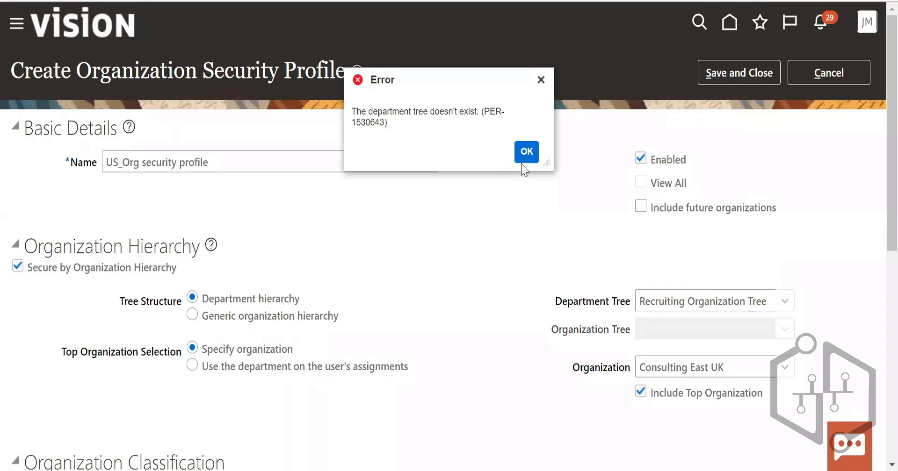
- Search for all department trees with the tree name % and close the search without selecting a tree
click(784, 301)
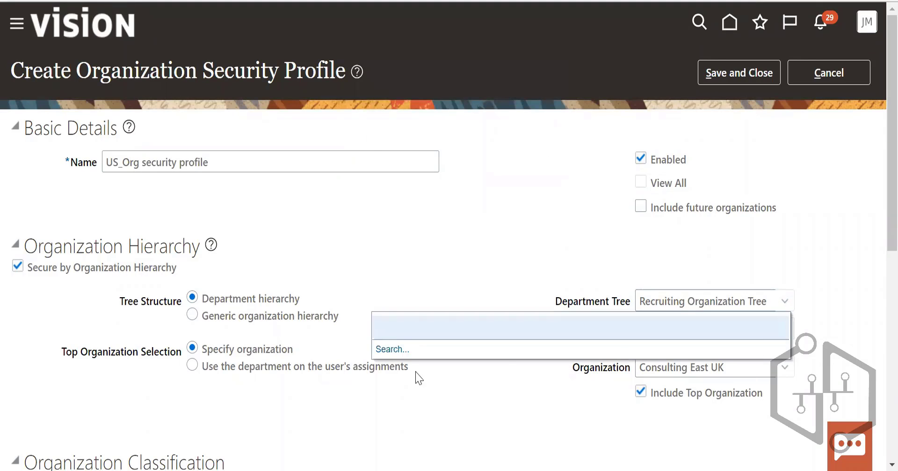
click(405, 348)
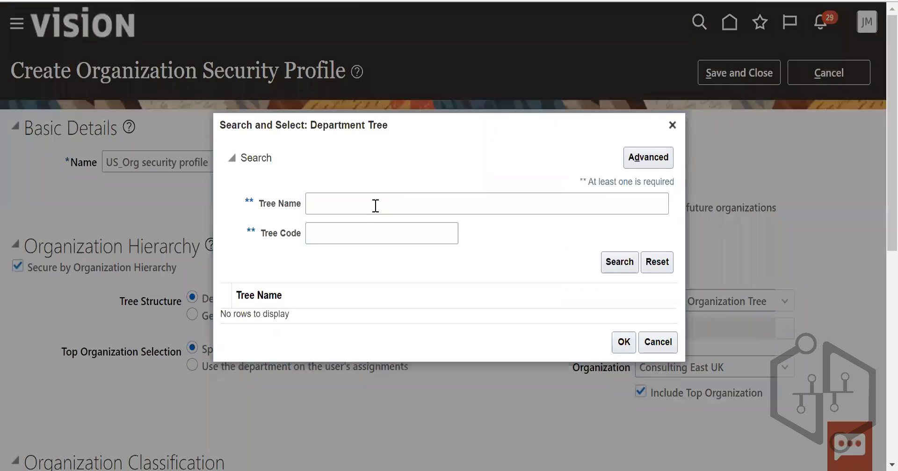
click(375, 206)
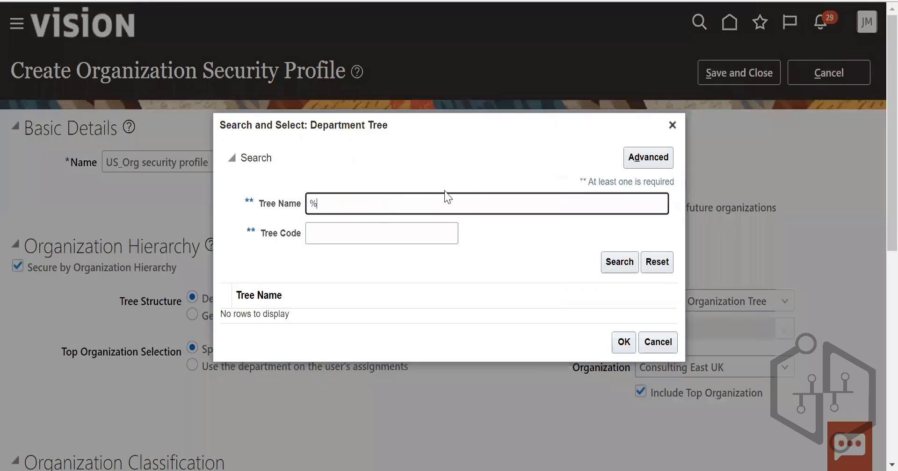
click(625, 265)
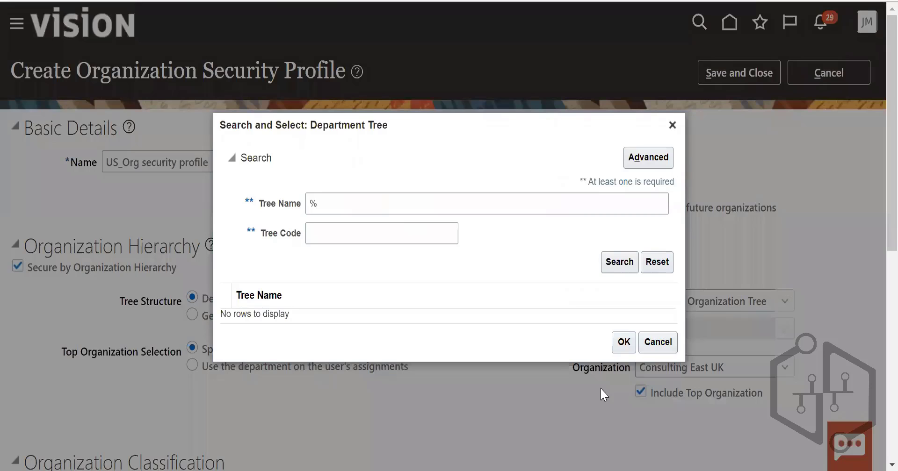
click(608, 153)
click(672, 125)
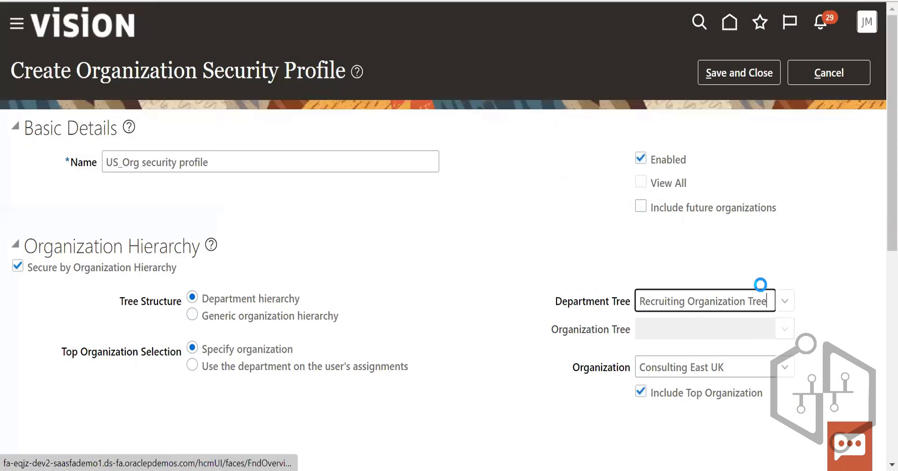